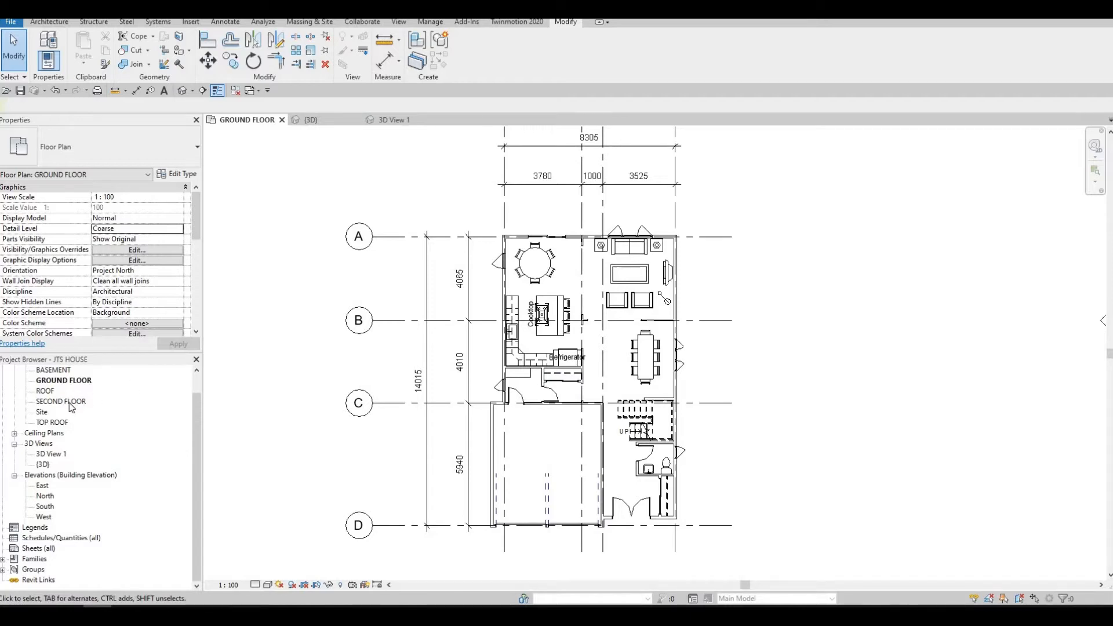
- Open the SECOND FLOOR plan and start a new wall using the EXTERIOR WALL 1 type
double_click(70, 403)
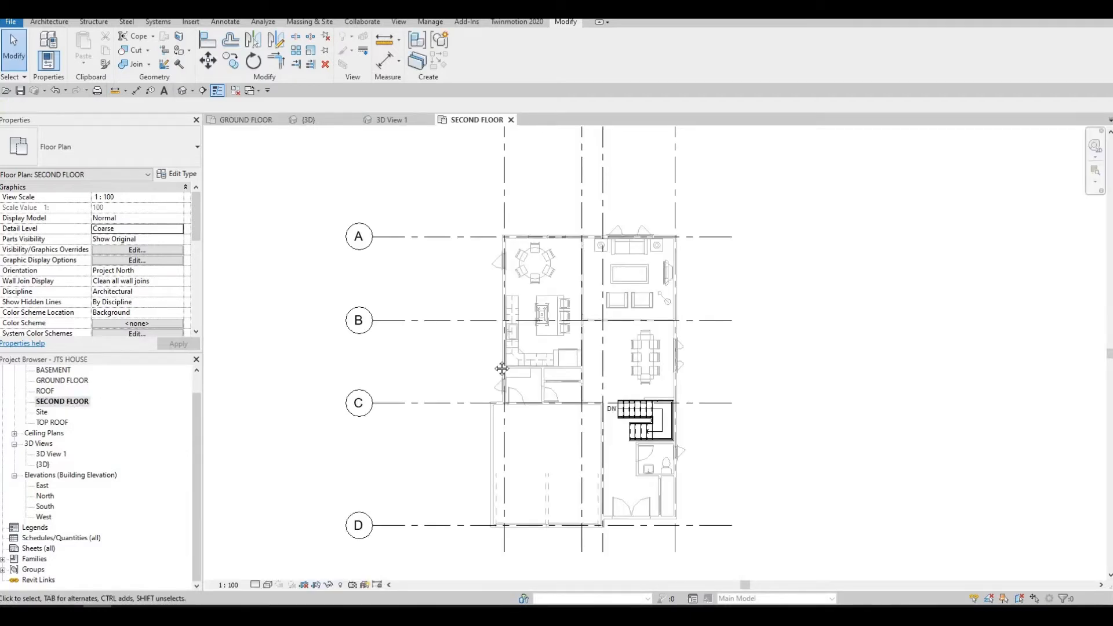
scroll(495, 361, "down", 3)
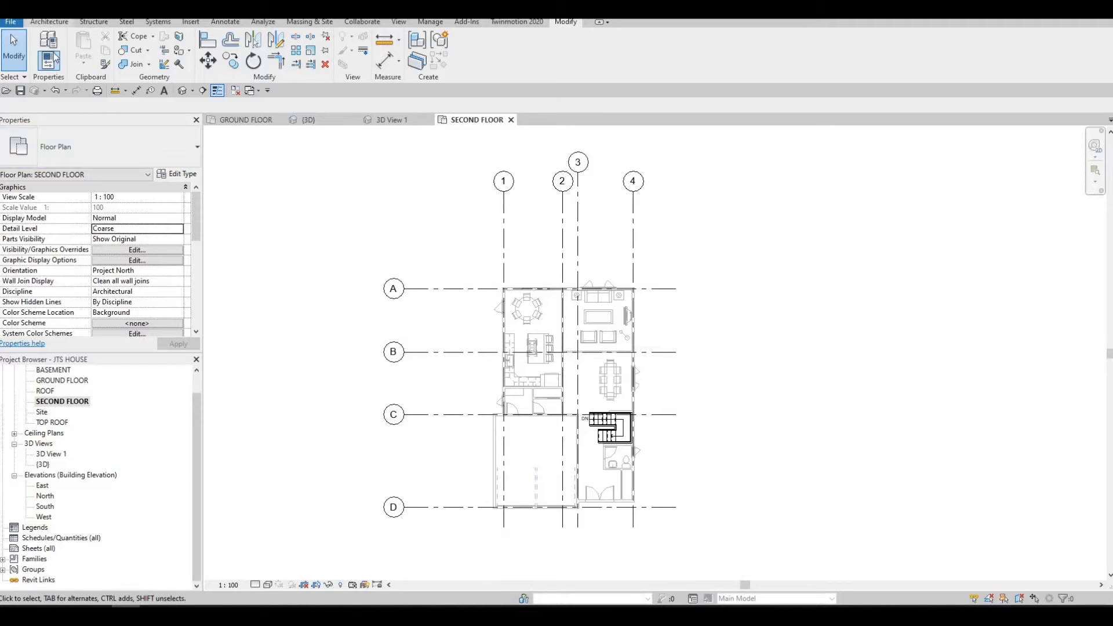
left_click(49, 21)
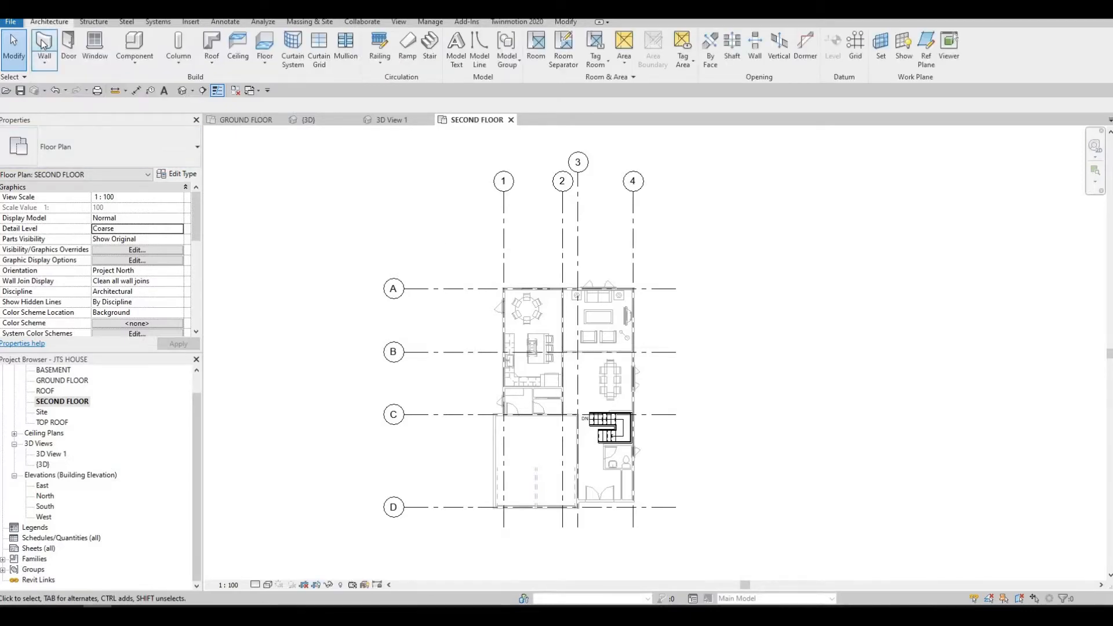
left_click(44, 44)
left_click(144, 153)
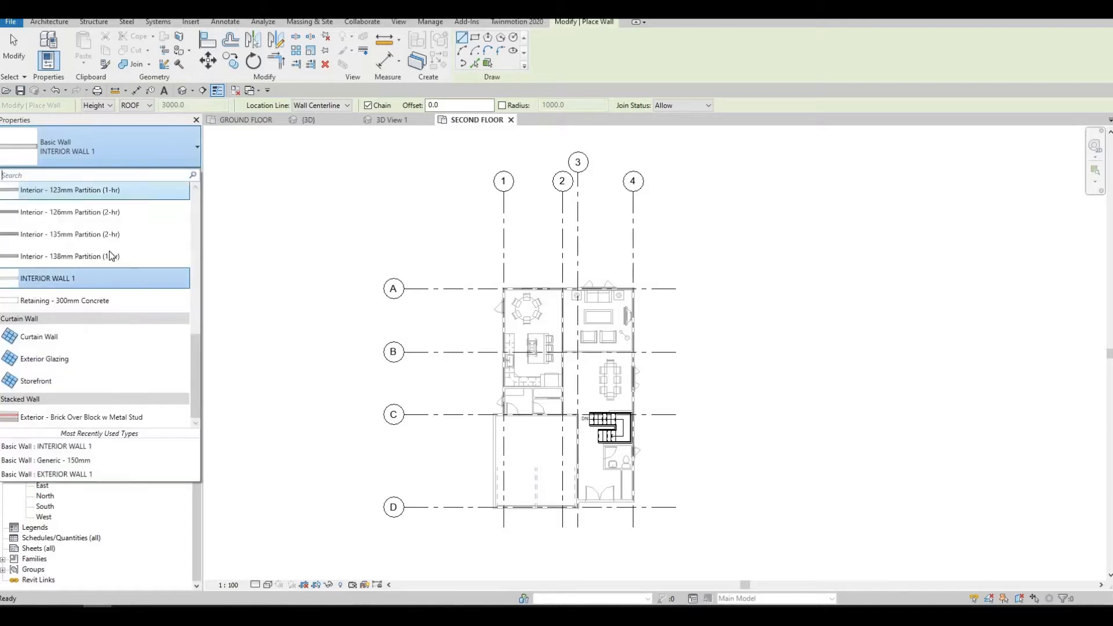
scroll(112, 256, "up", 3)
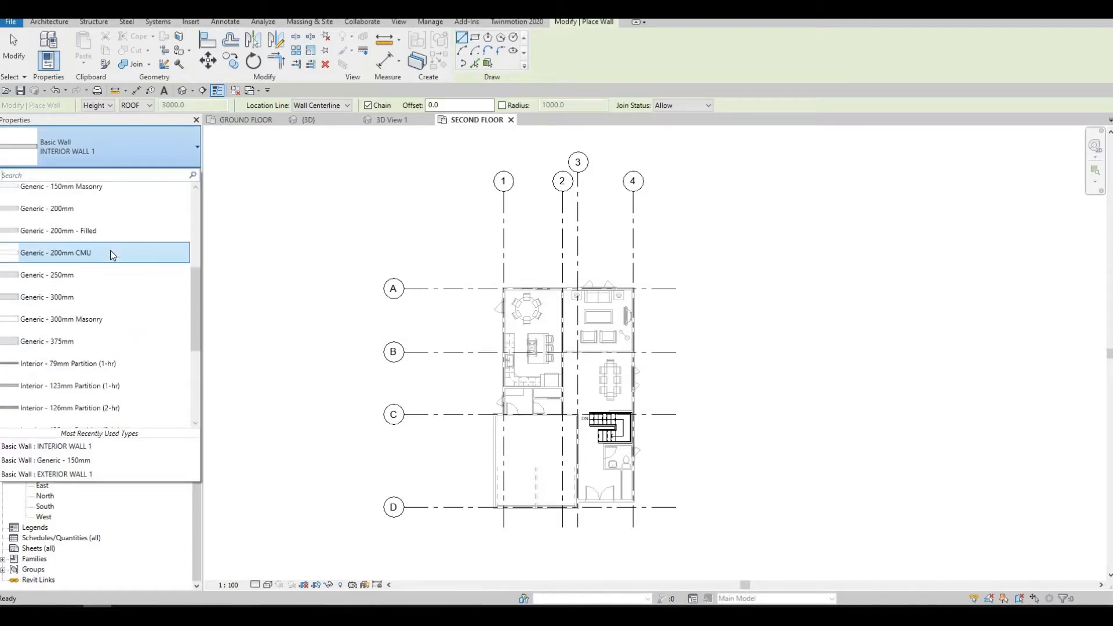
scroll(92, 252, "up", 2)
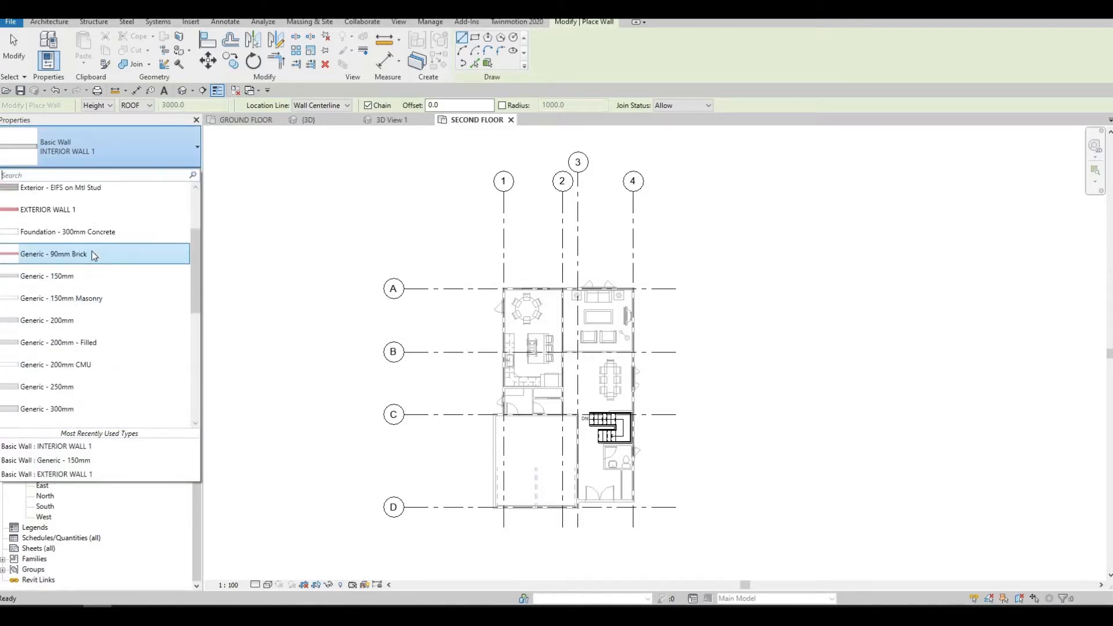
left_click(477, 311)
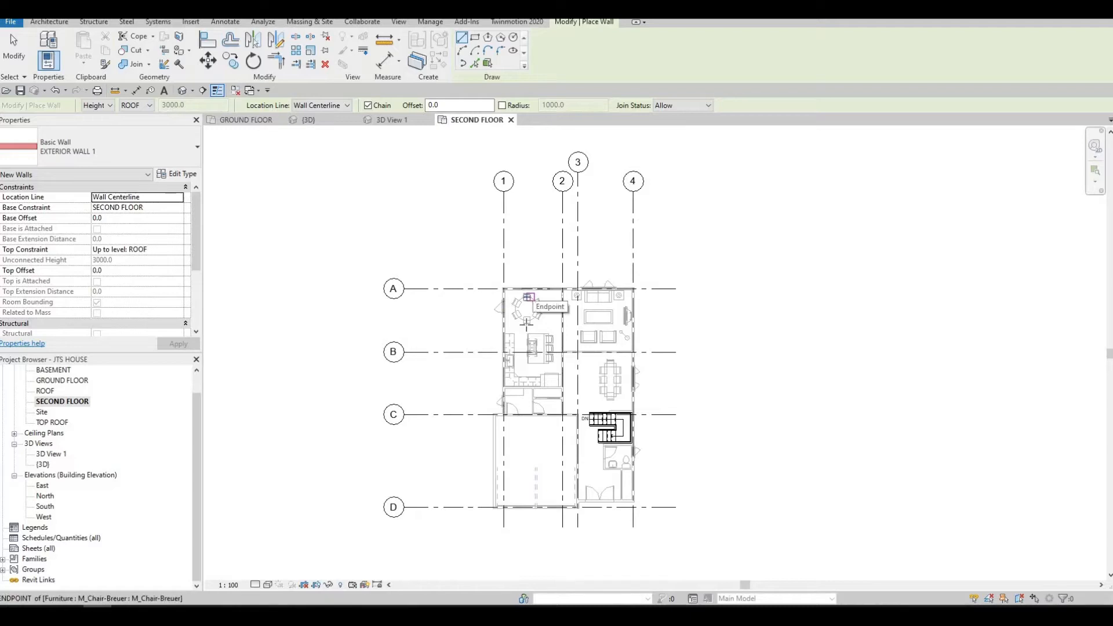
- Draw an exterior wall about 8400 mm long along grid A, from grid 1 to grid 4
scroll(526, 324, "up", 2)
mouse_move(527, 296)
middle_mouse_down()
mouse_move(565, 336)
mouse_move(557, 301)
mouse_move(530, 314)
middle_mouse_up()
scroll(549, 296, "down", 1)
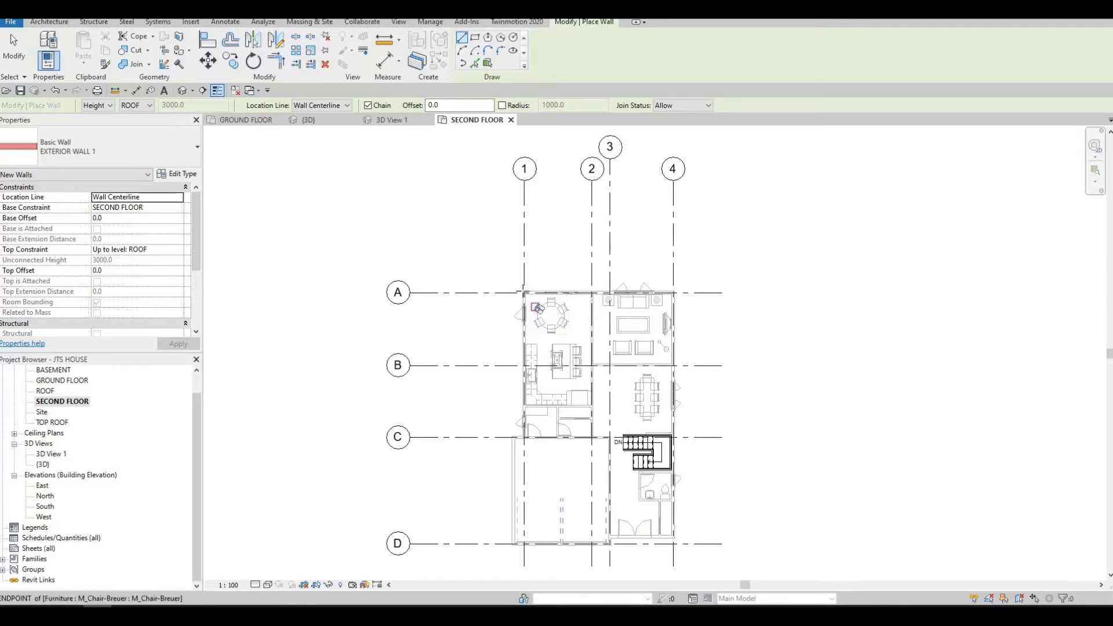
left_click(523, 292)
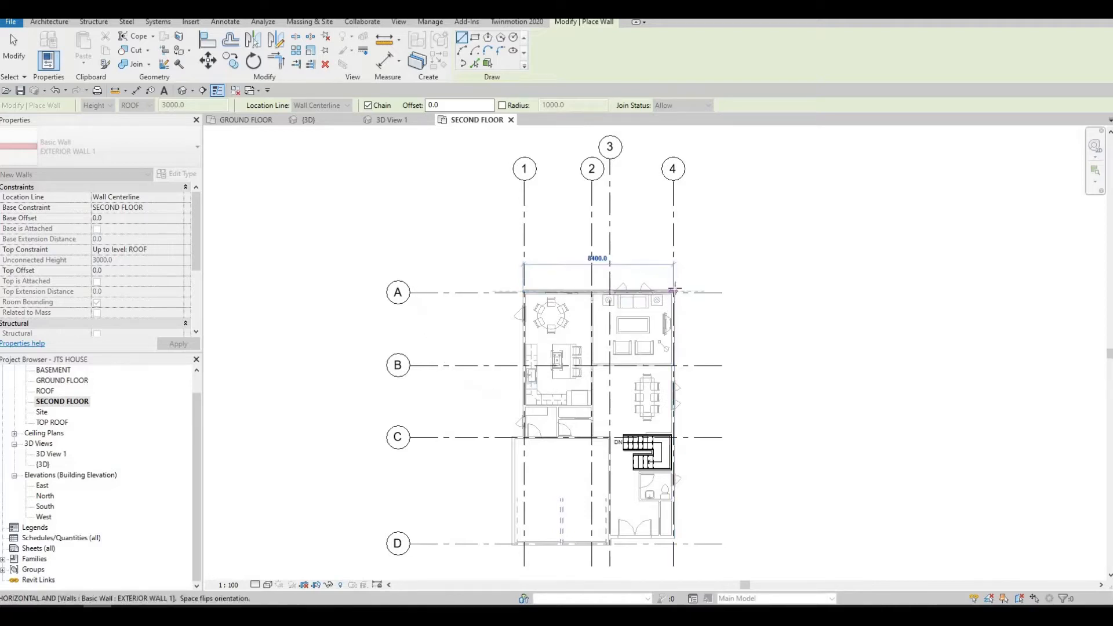
scroll(673, 292, "up", 5)
left_click(672, 291)
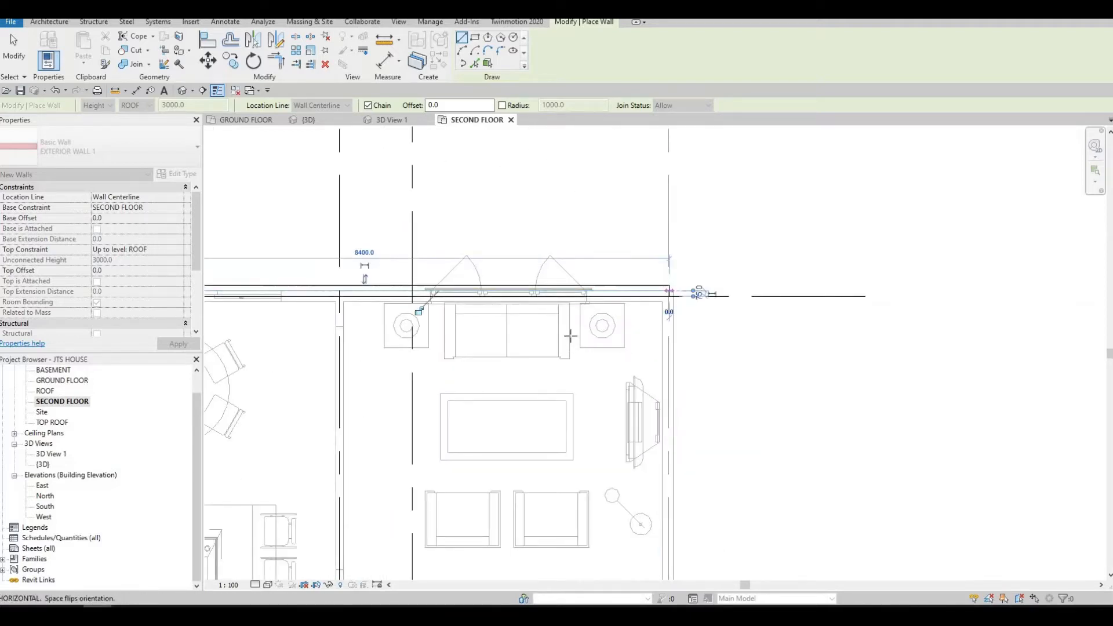
scroll(651, 320, "down", 4)
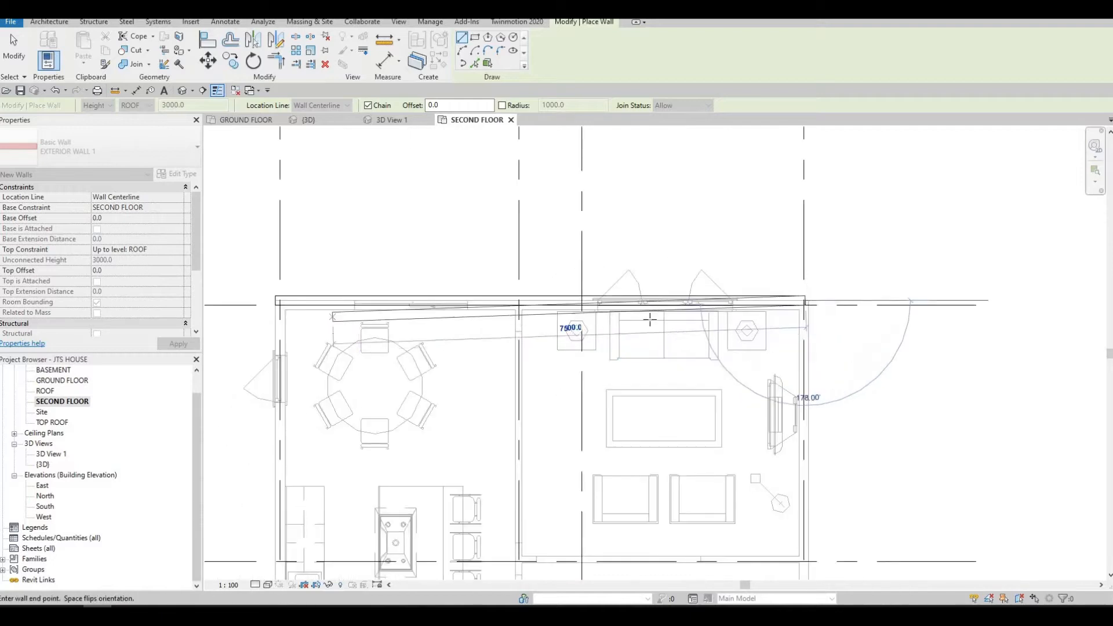
scroll(647, 328, "up", 7)
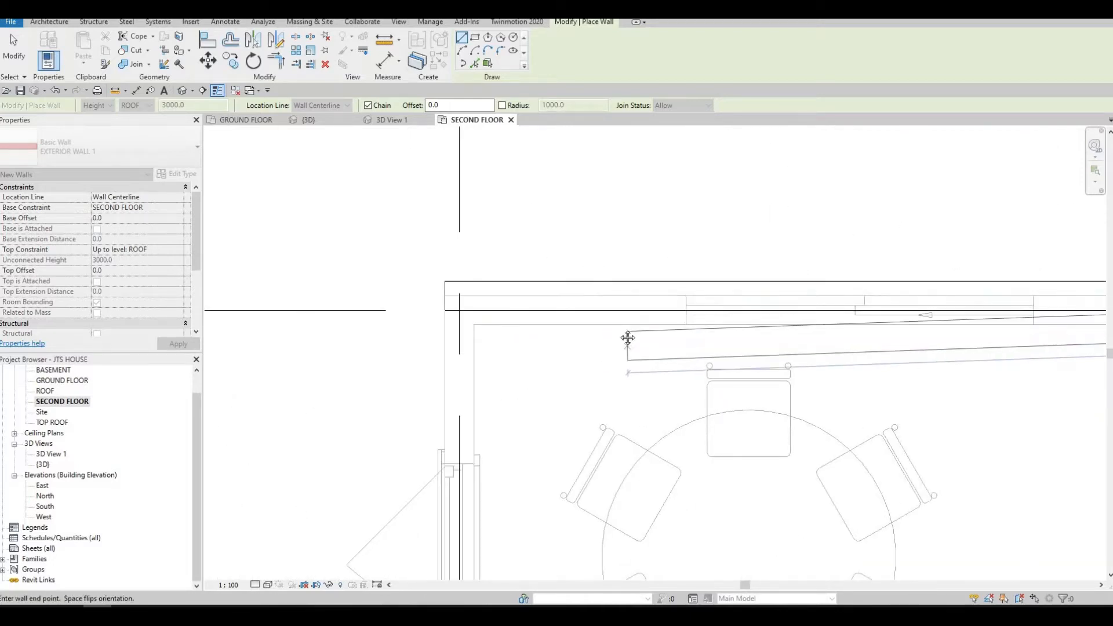
middle_click_drag(652, 359, 529, 306)
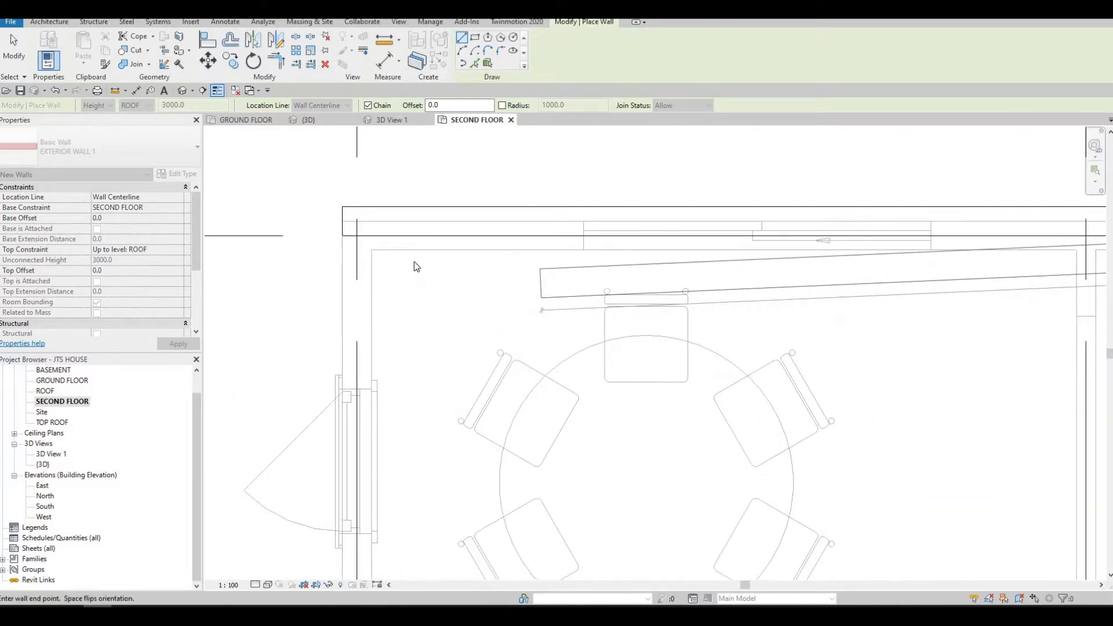
key("Escape")
key("Escape")
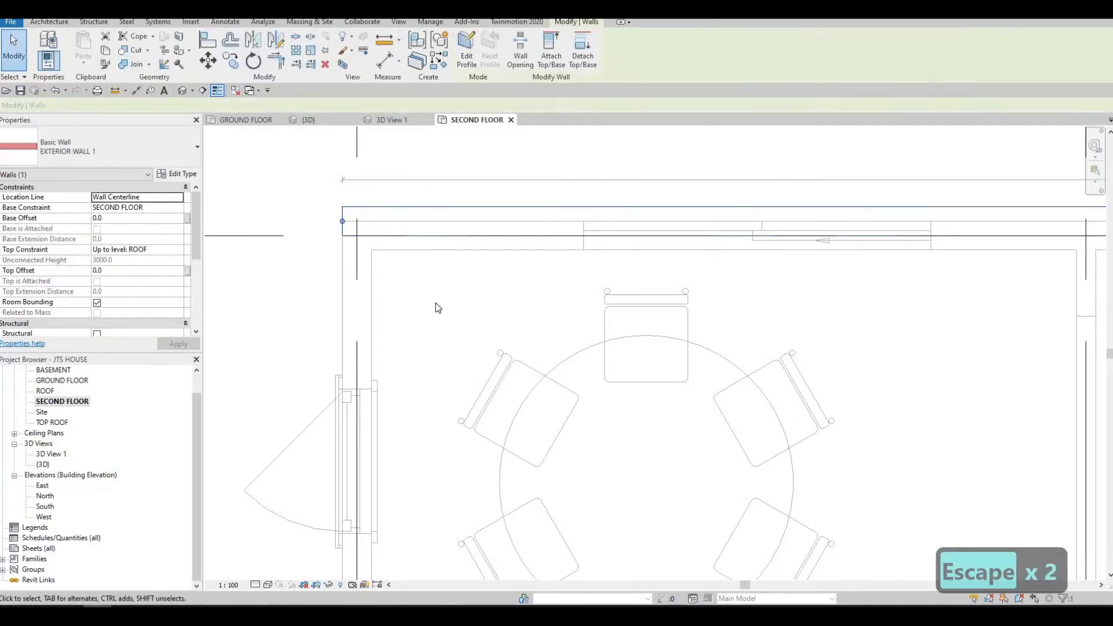
- Align the new wall's inner face with the inner face of the ground floor wall along grid A
key("a")
key("l")
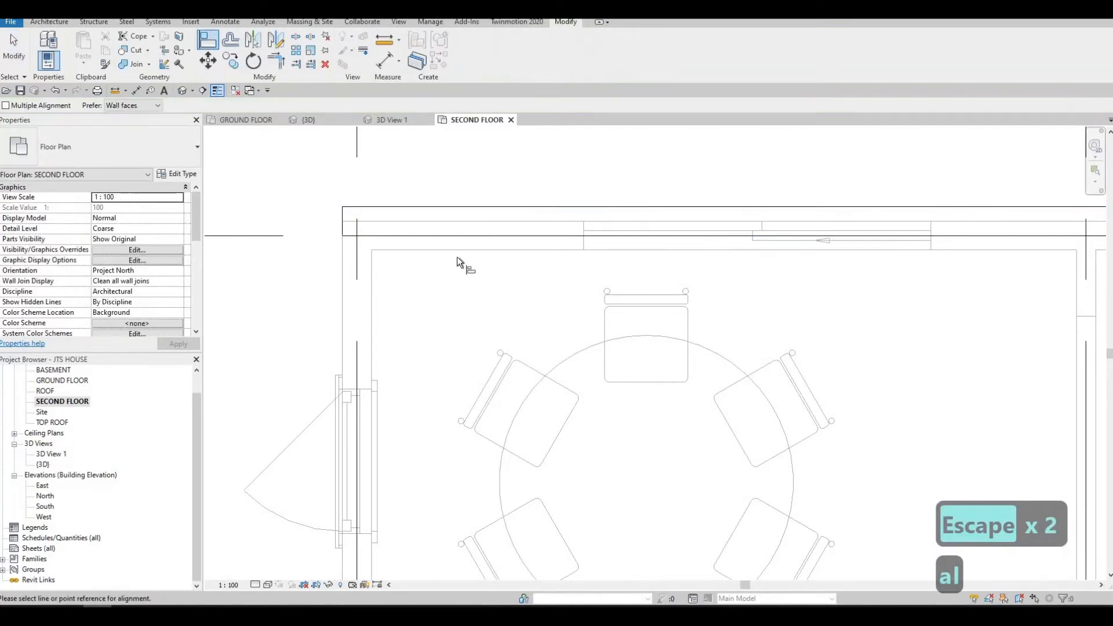
left_click(462, 235)
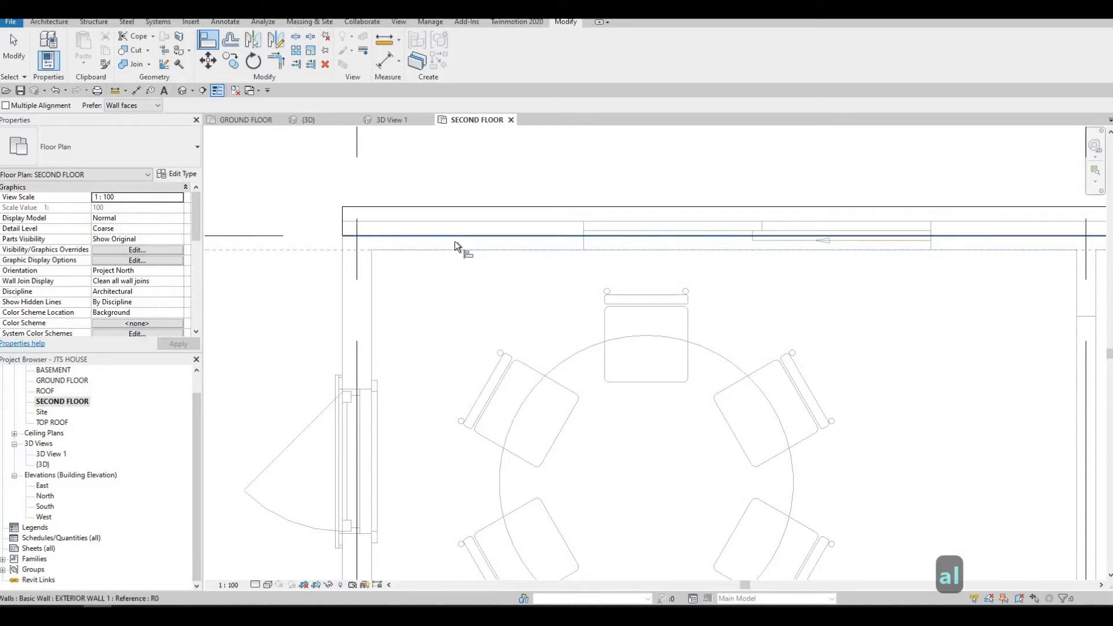
scroll(465, 270, "down", 7)
key("Escape")
middle_click_drag(883, 281, 823, 271)
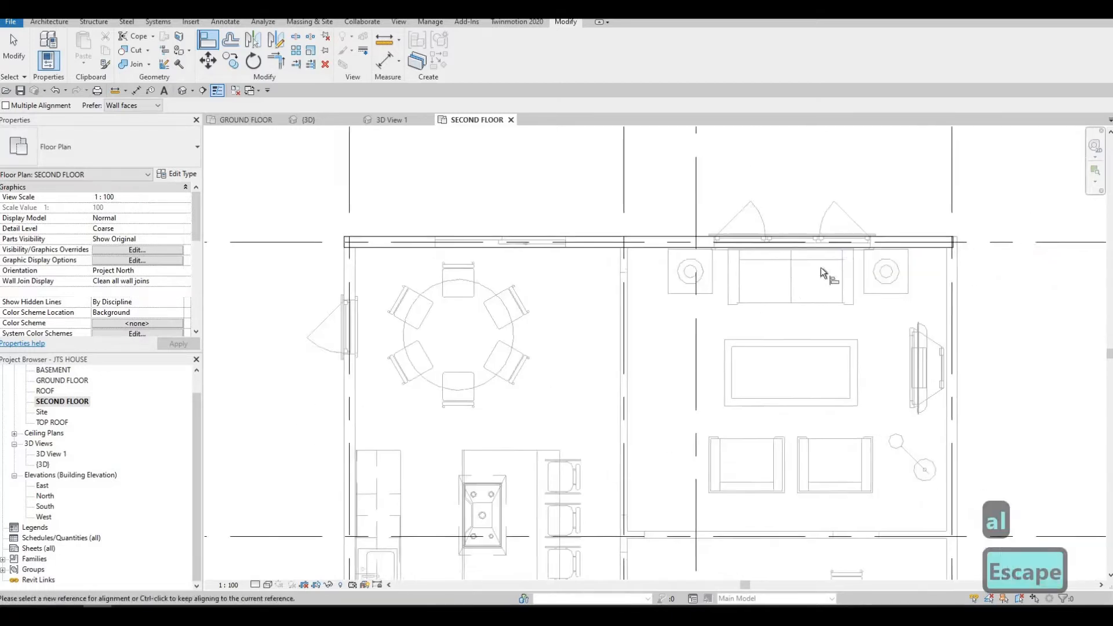
scroll(928, 246, "down", 1)
middle_click_drag(942, 242, 820, 255)
scroll(822, 260, "up", 5)
key("Escape")
key("Escape")
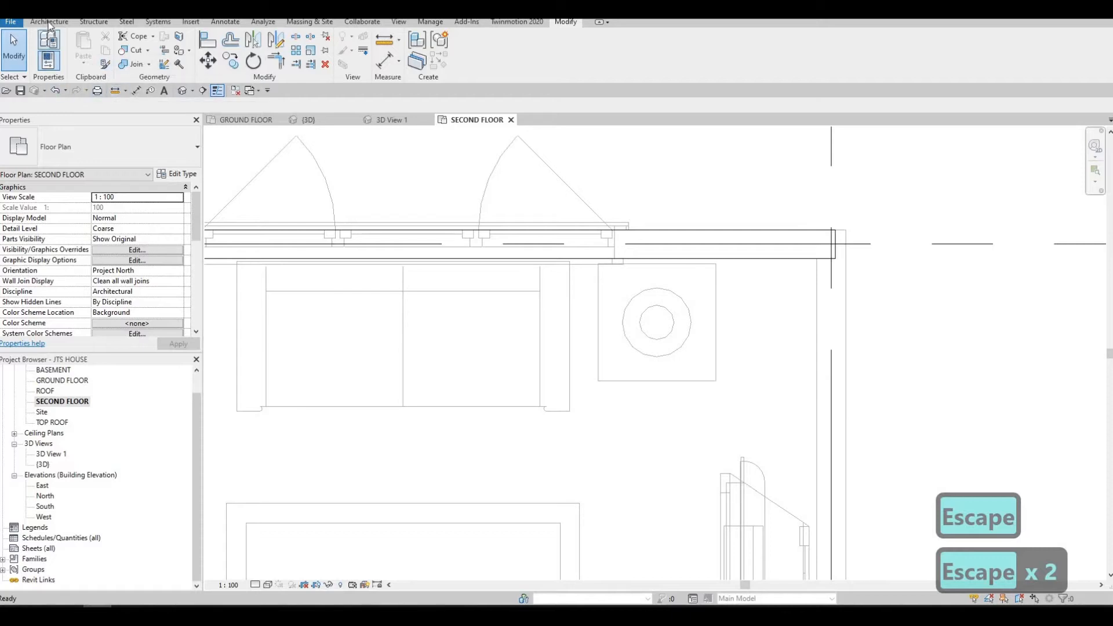
- Draw an exterior wall along grid 4 from grid A to the ground floor's entry-side corner near grid D
key("w")
key("a")
left_click(835, 244)
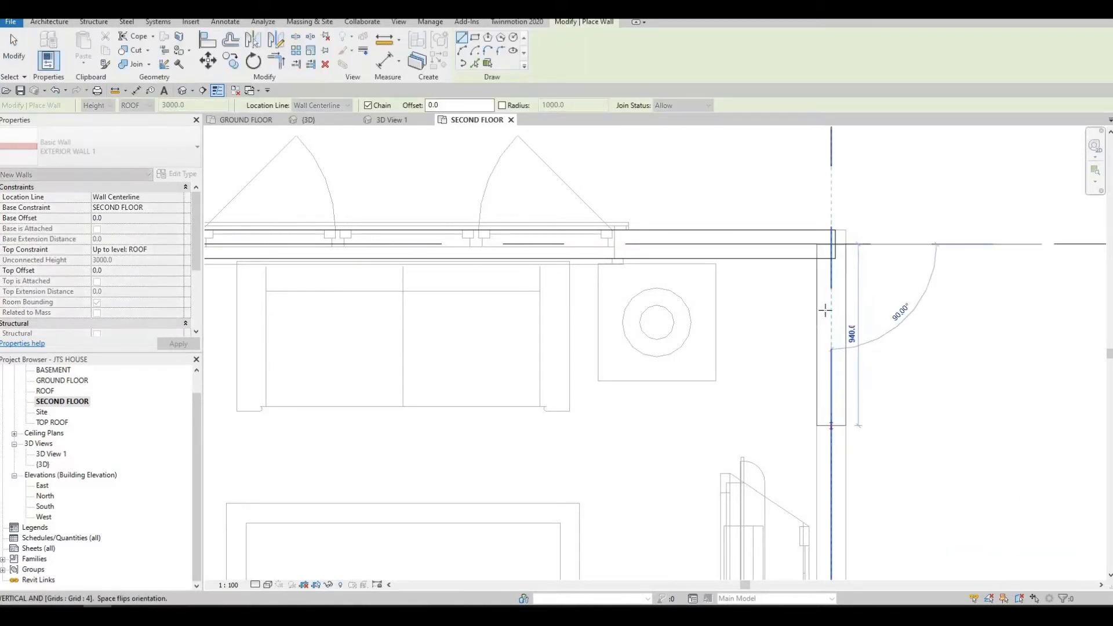
middle_click_drag(828, 360, 829, 334)
scroll(829, 334, "down", 6)
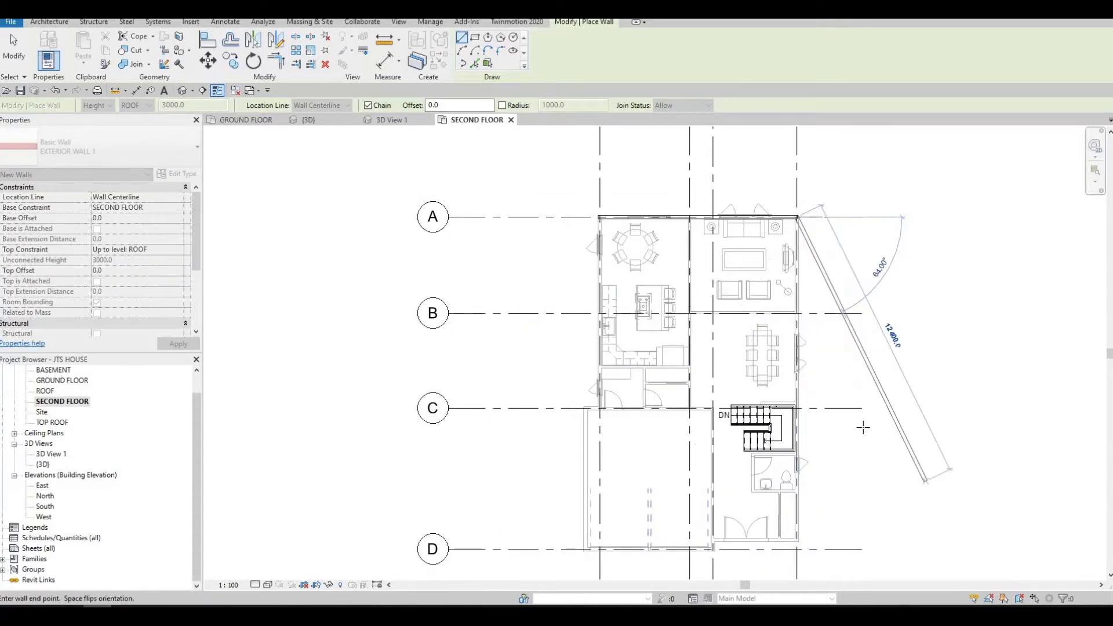
middle_click_drag(861, 427, 820, 372)
scroll(840, 461, "up", 1)
scroll(794, 488, "down", 1)
middle_click_drag(794, 488, 788, 402)
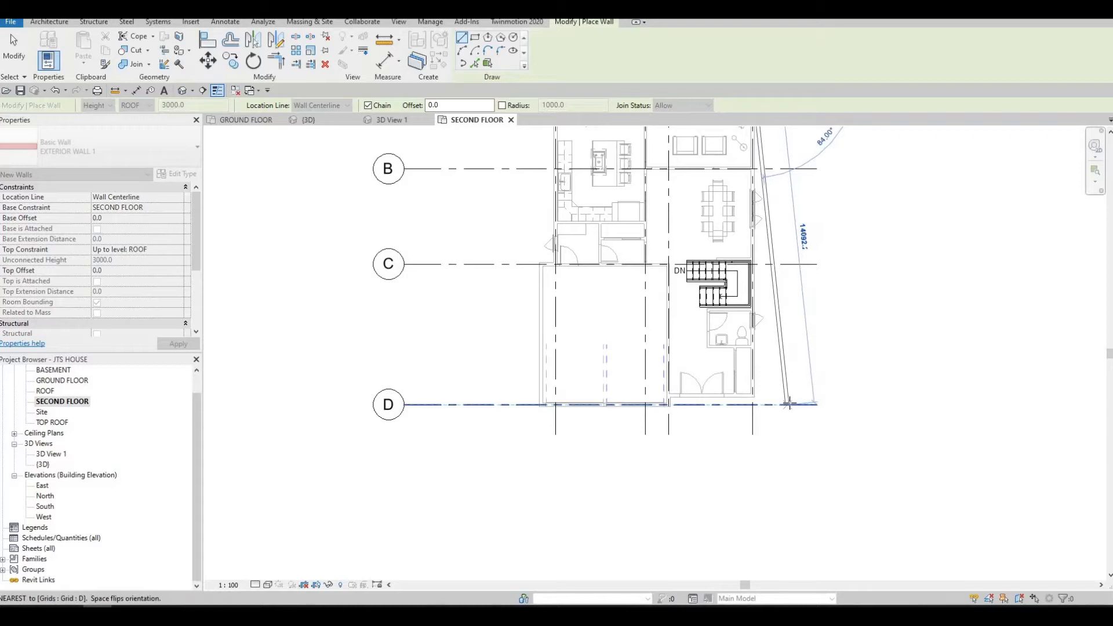
scroll(735, 383, "up", 5)
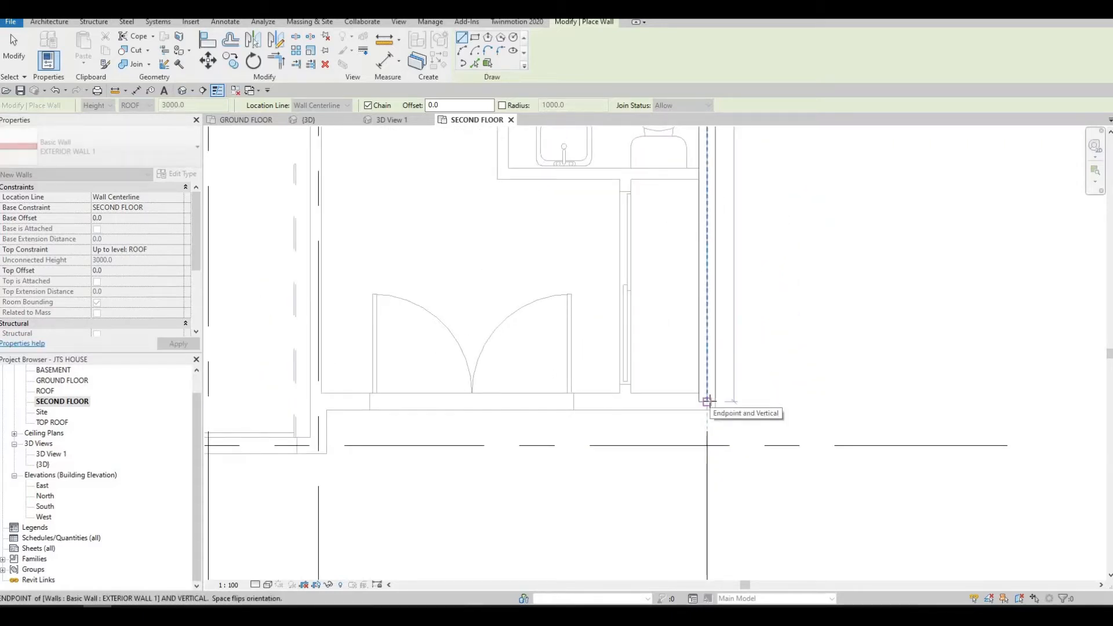
left_click(707, 401)
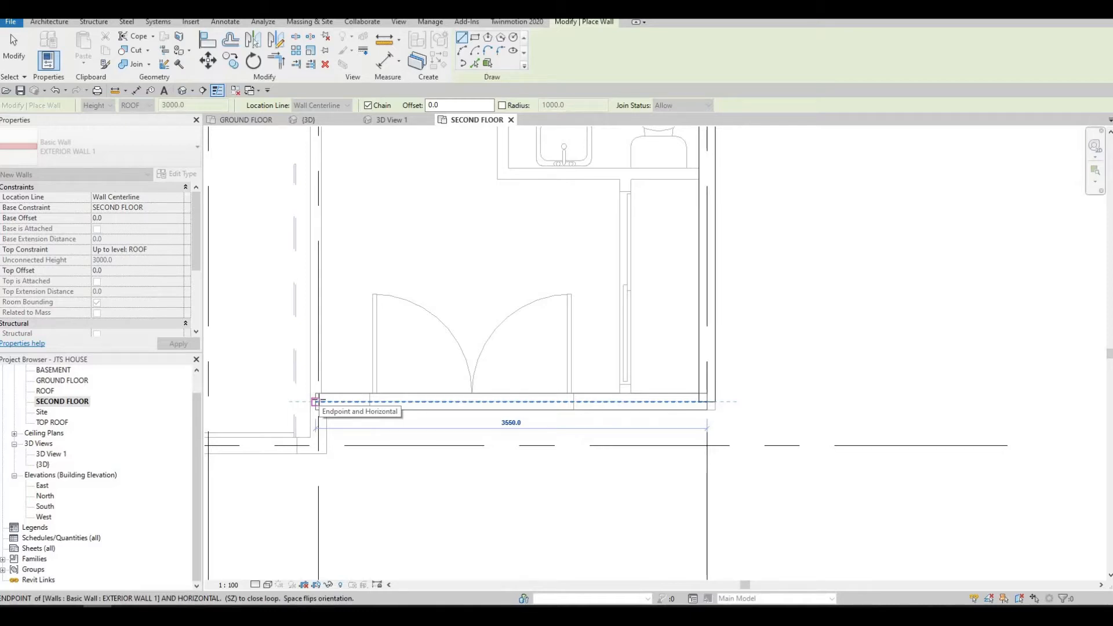
- Continue with an exterior wall about 3550 mm long over the double entry door, from grid 4 to grid 3
left_click(315, 401)
key("Escape")
key("Escape")
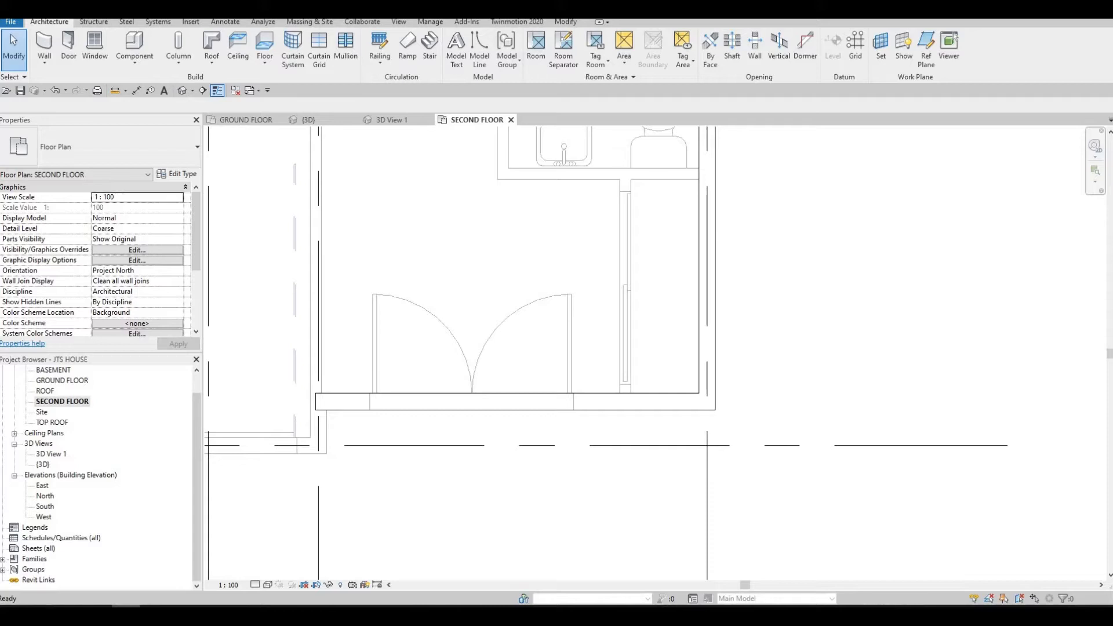
key("F1")
scroll(637, 325, "down", 1)
middle_click_drag(702, 345, 753, 310)
scroll(765, 318, "down", 3)
scroll(651, 330, "up", 3)
scroll(696, 325, "up", 3)
scroll(560, 310, "down", 5)
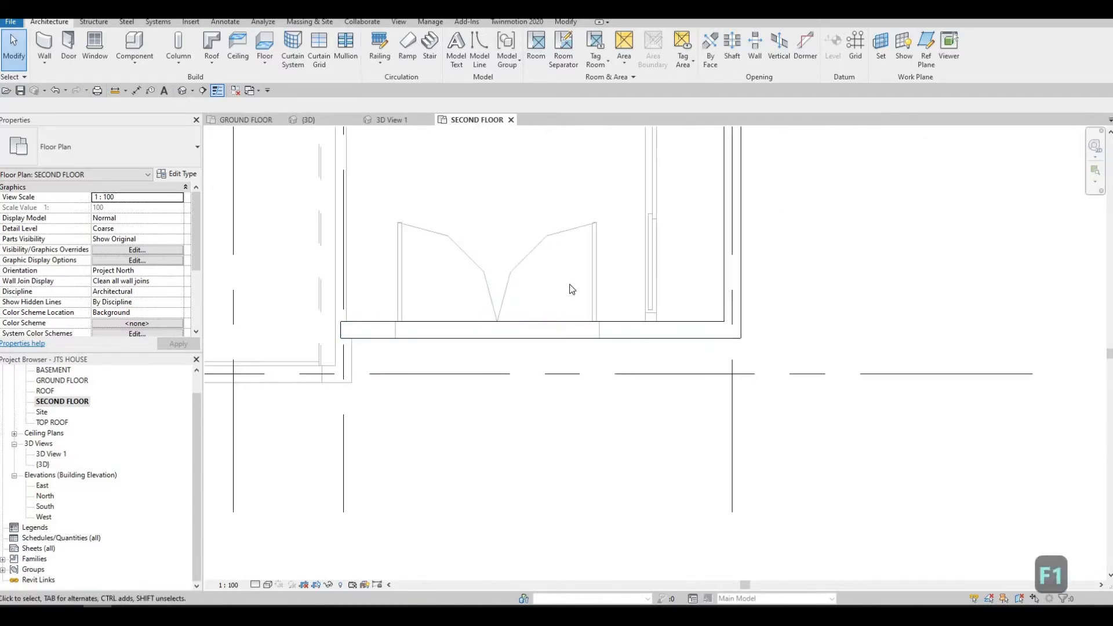
middle_click_drag(488, 342, 589, 315)
scroll(589, 315, "down", 2)
middle_click_drag(470, 287, 483, 319)
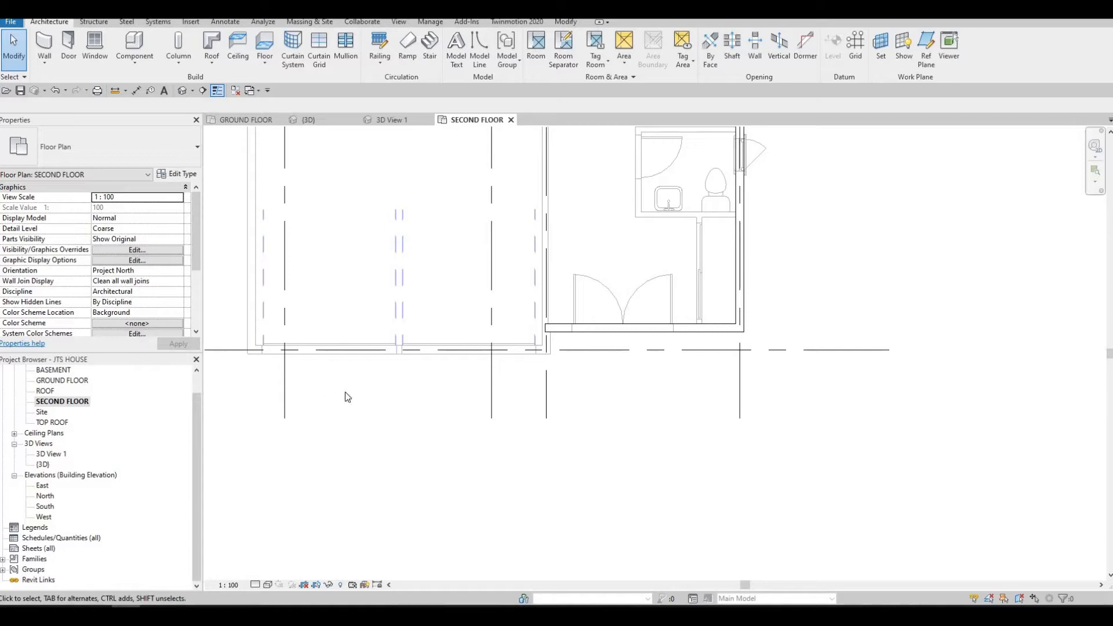
- Draw a 635 mm exterior wall along grid 3, perpendicular to the entry wall and running back towards grid C
scroll(510, 348, "up", 3)
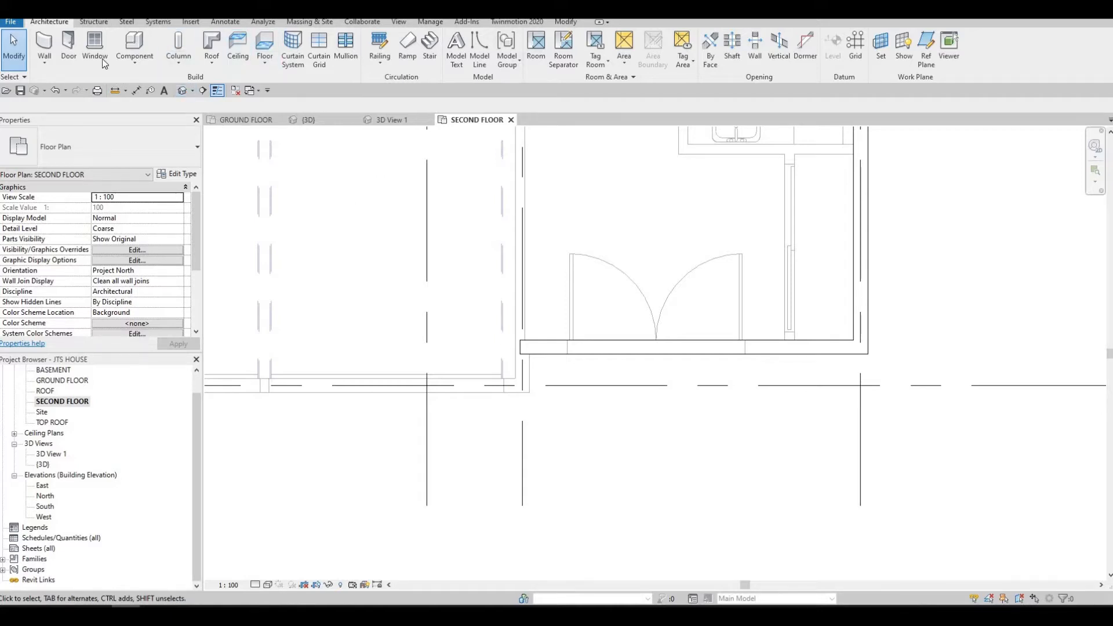
key("w")
key("a")
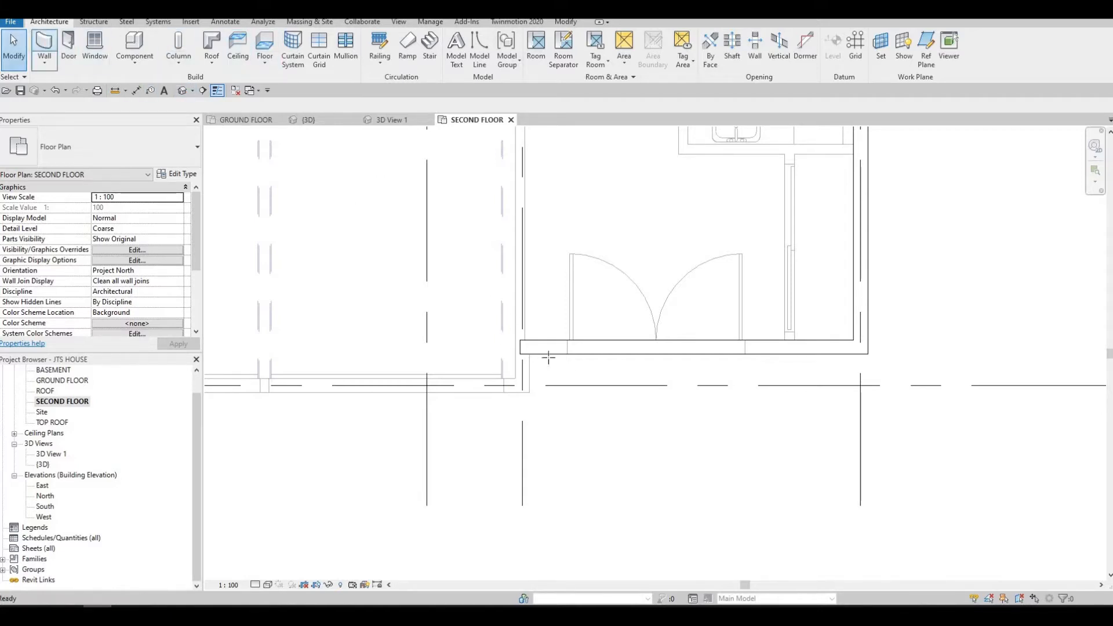
scroll(533, 347, "up", 2)
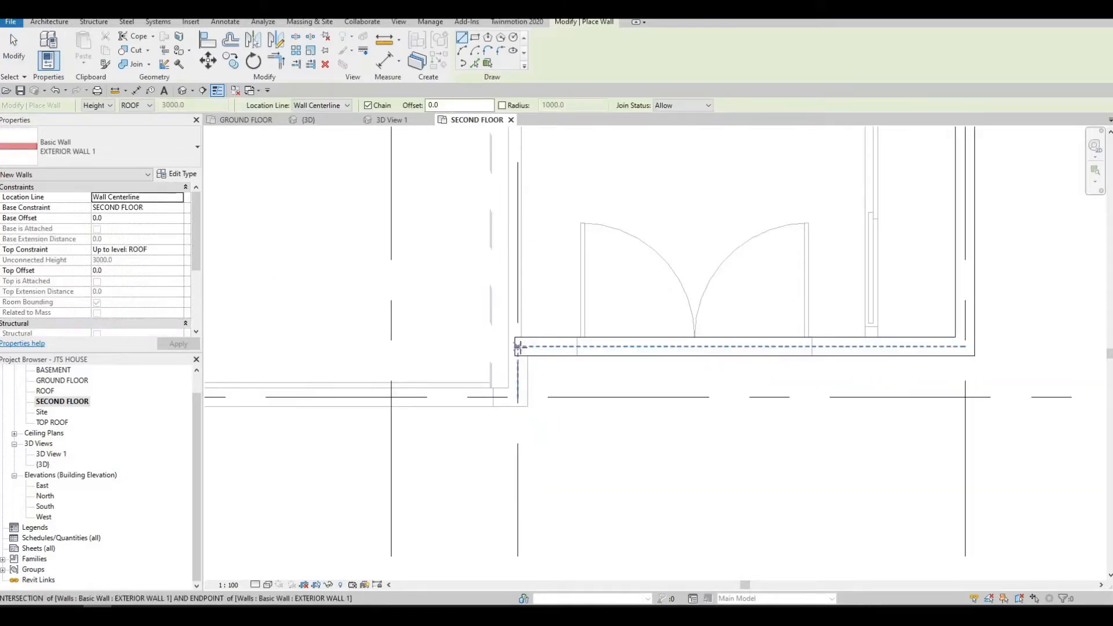
left_click(518, 346)
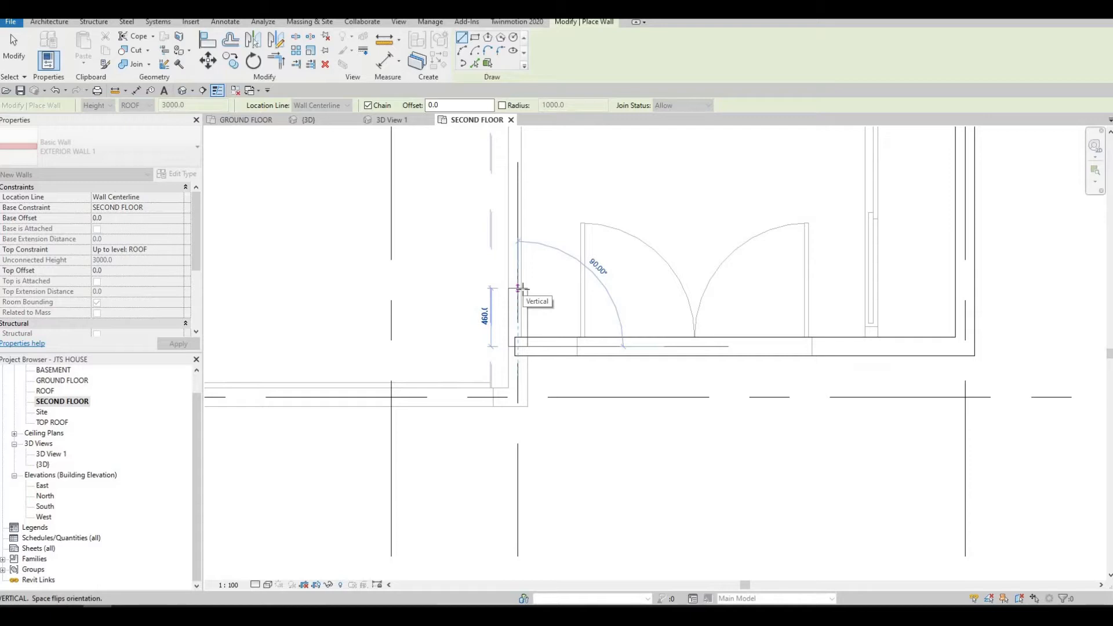
type("635")
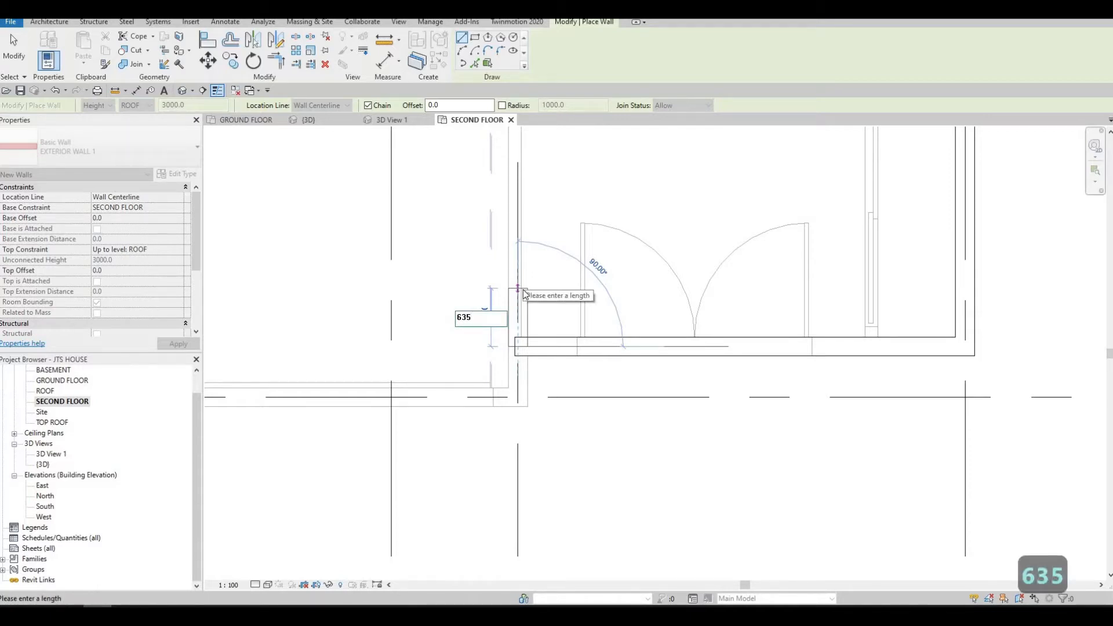
key("Return")
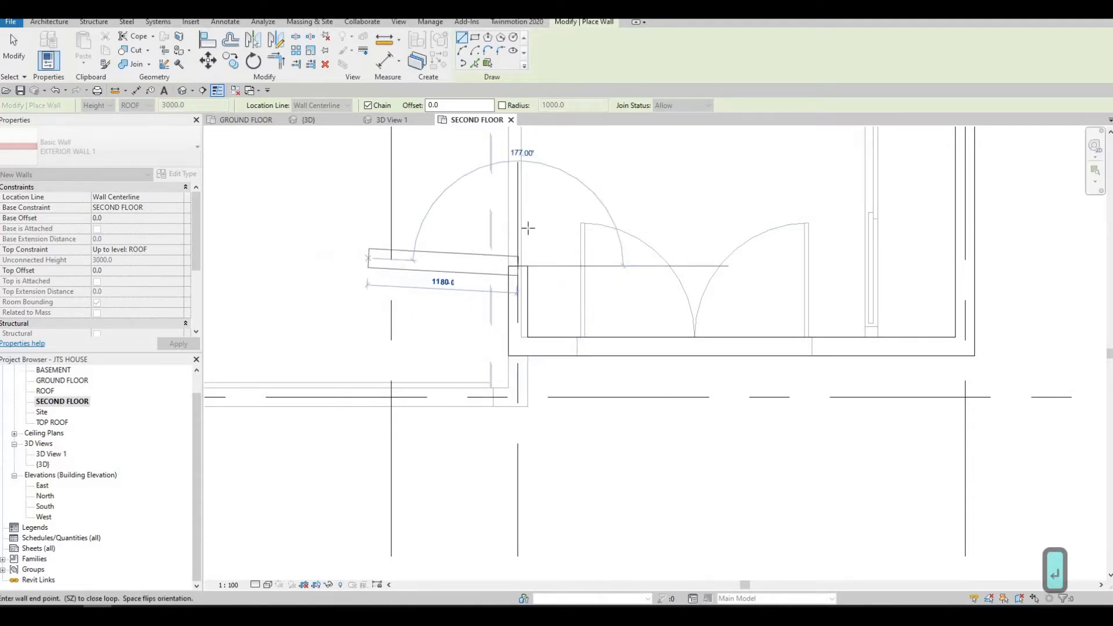
- Continue with a 1000 mm exterior wall from grid 3 to grid 2, perpendicular to the short wall on grid 3
middle_click_drag(461, 242, 534, 219)
scroll(535, 220, "down", 2)
scroll(480, 246, "up", 1)
middle_click_drag(480, 246, 483, 380)
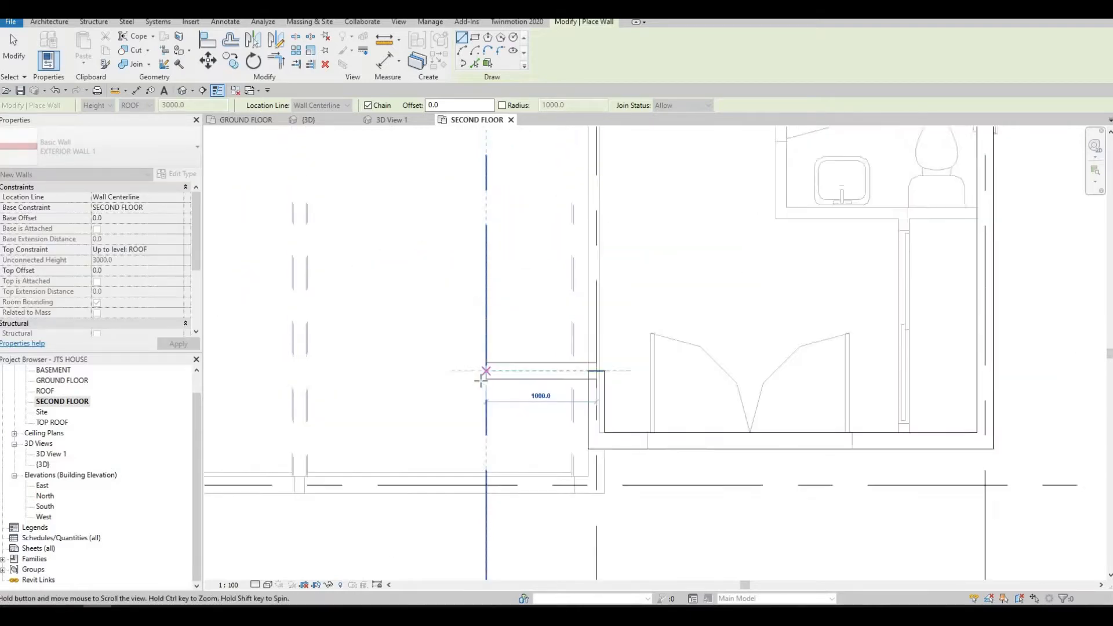
scroll(482, 383, "down", 9)
scroll(492, 365, "down", 4)
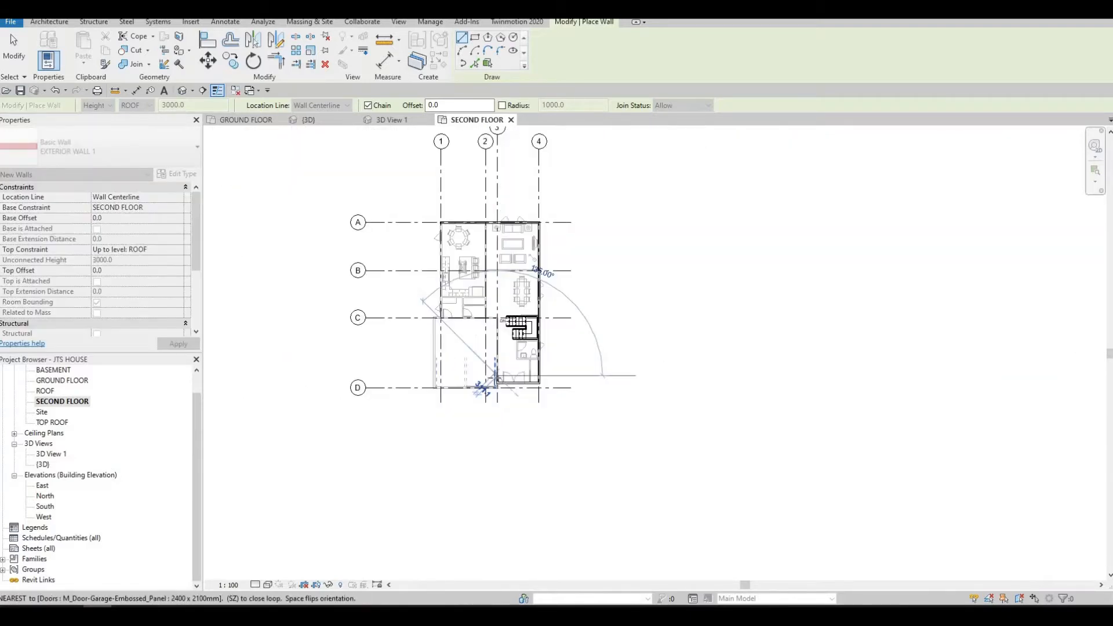
scroll(492, 377, "up", 6)
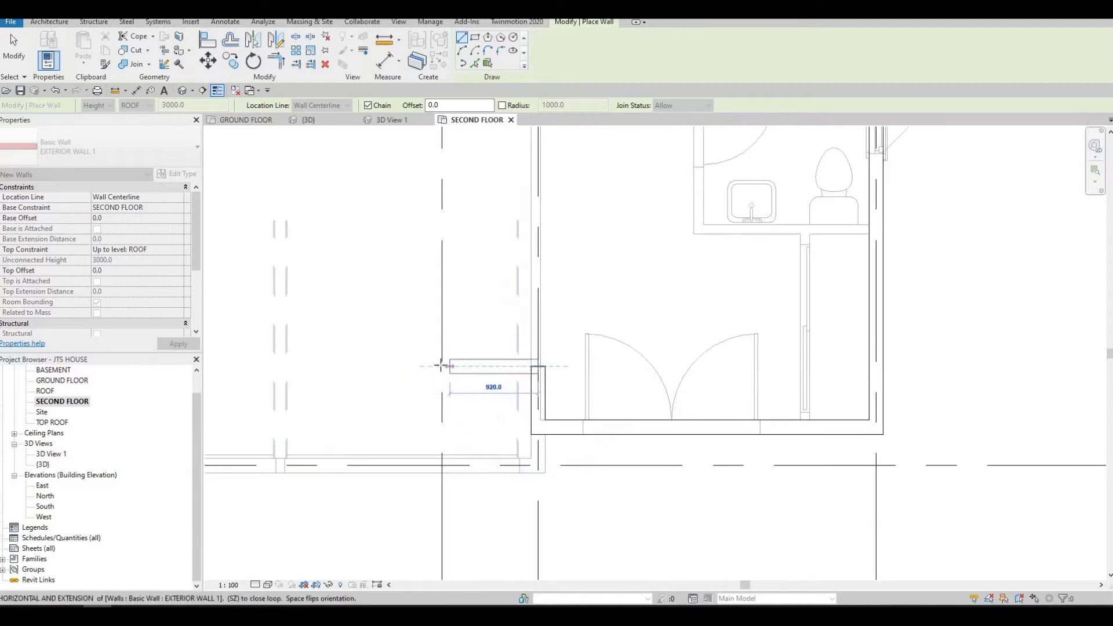
left_click(442, 367)
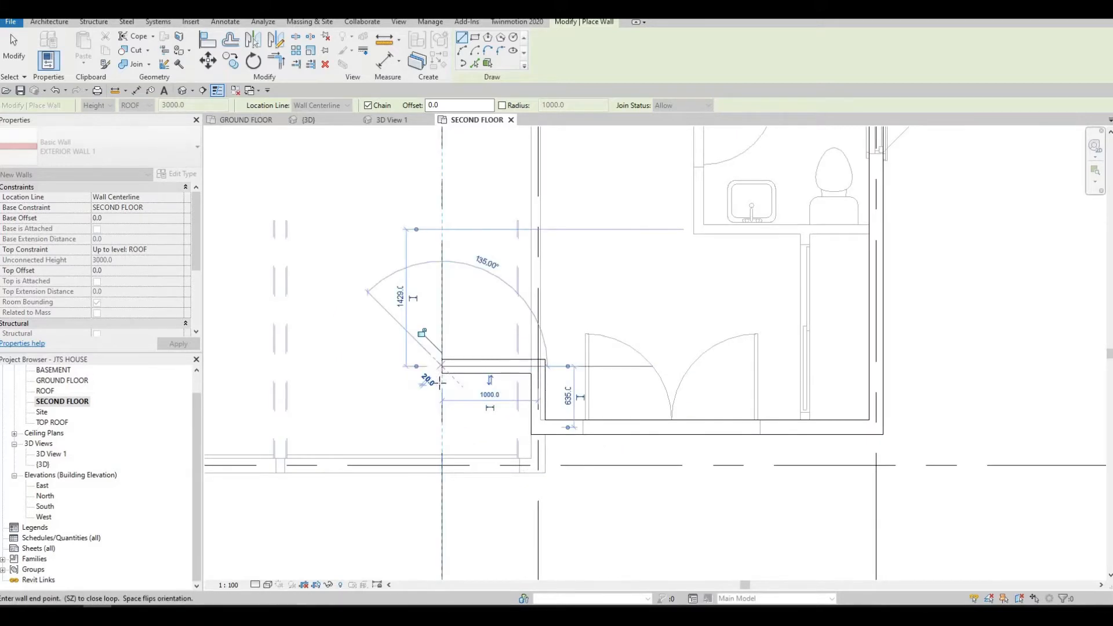
- Draw an exterior wall along grid 2 from the end of the previous wall to grid D, and finish the chain
middle_click_drag(472, 396, 499, 379)
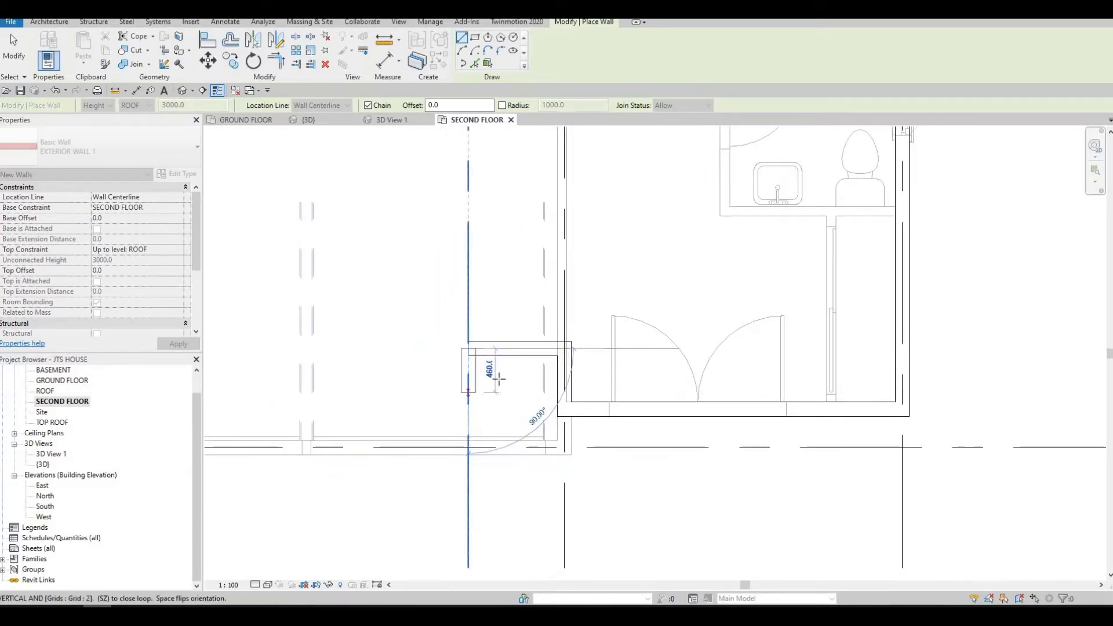
scroll(498, 379, "down", 2)
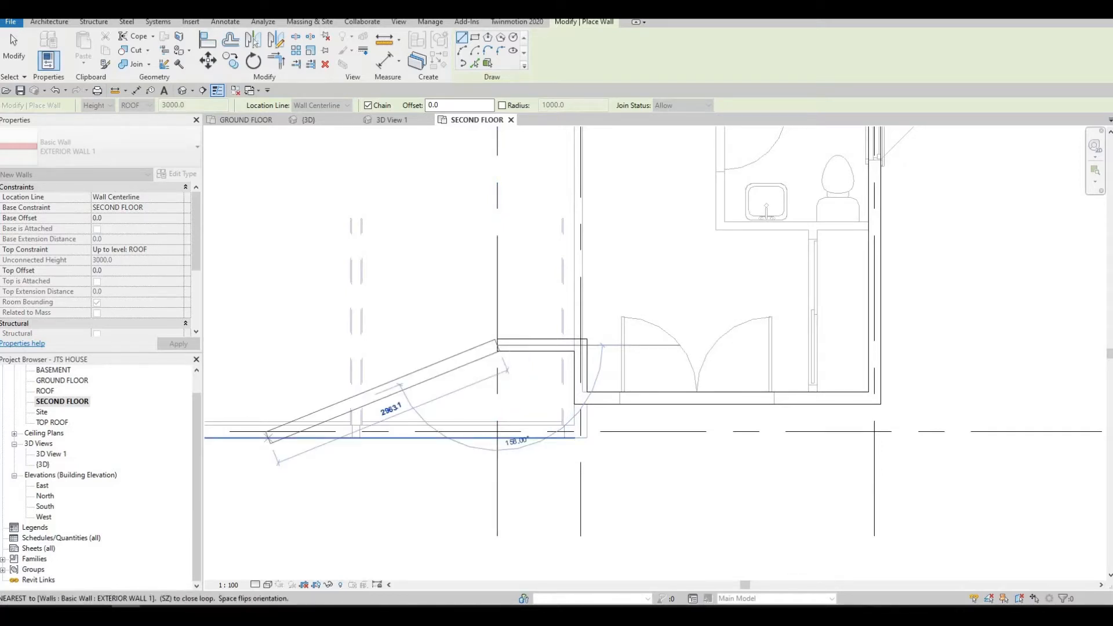
scroll(493, 371, "up", 2)
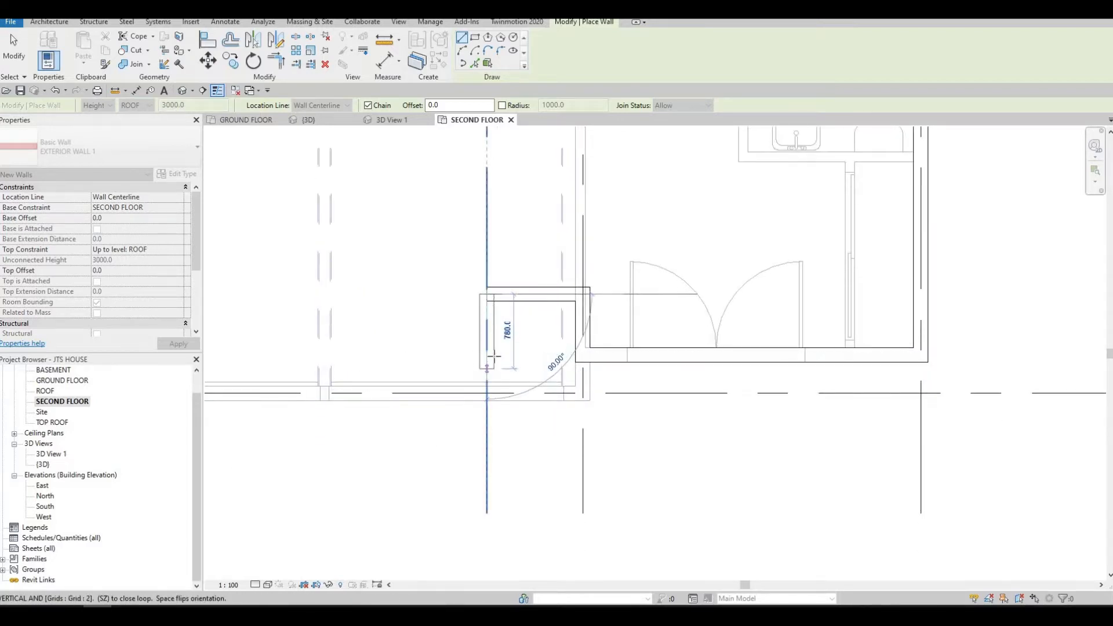
scroll(490, 365, "up", 2)
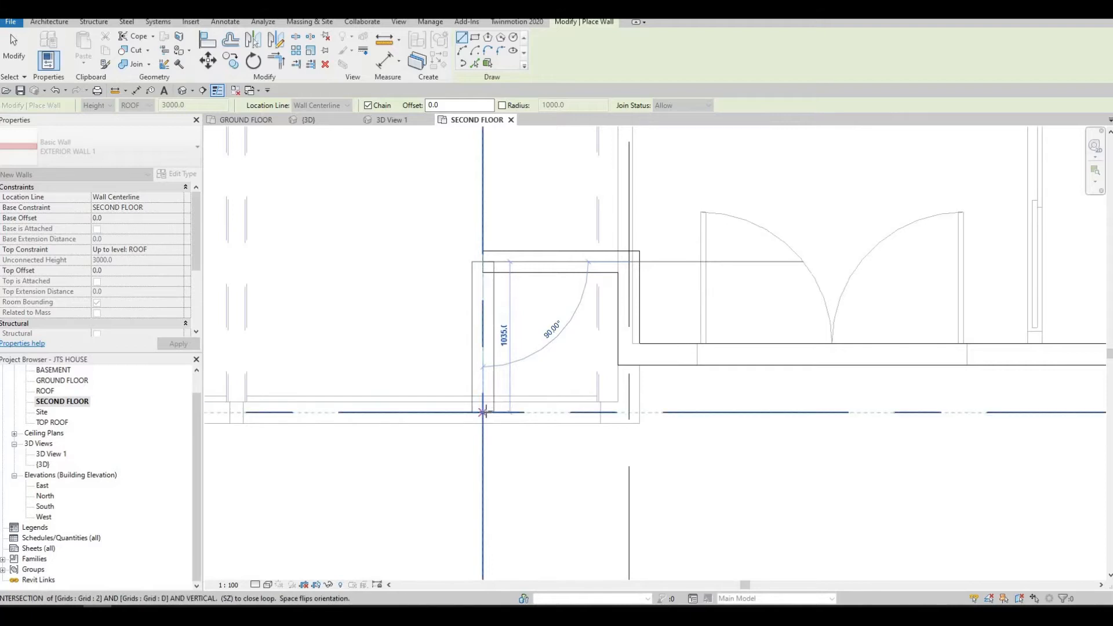
scroll(486, 408, "down", 4)
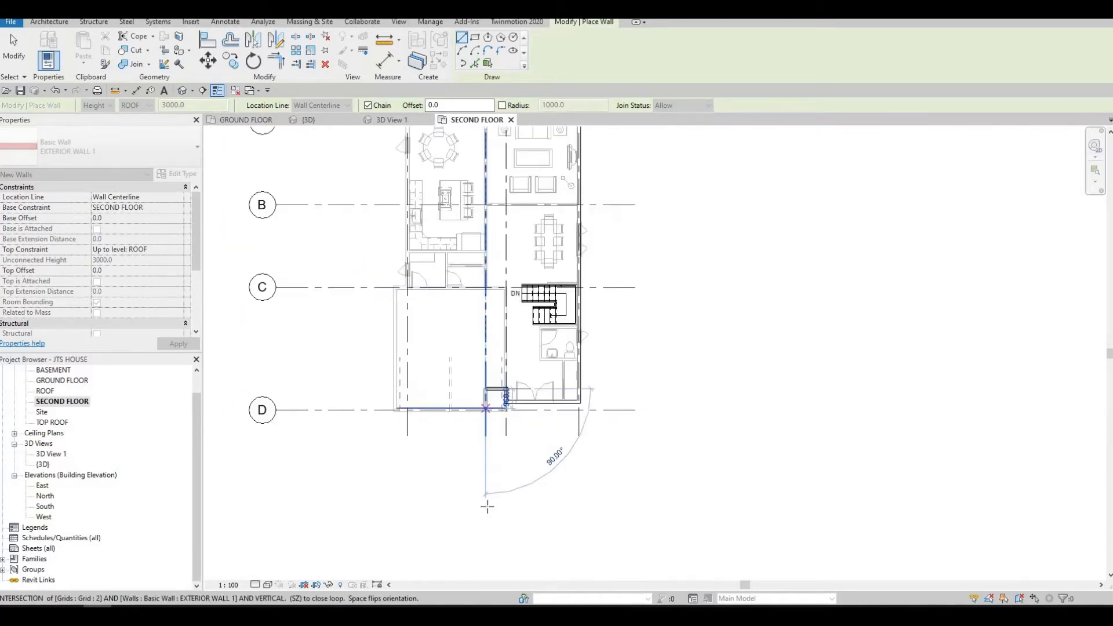
mouse_move(488, 322)
middle_mouse_down()
mouse_move(489, 402)
mouse_move(487, 332)
middle_mouse_up()
scroll(486, 383, "up", 2)
scroll(484, 399, "up", 5)
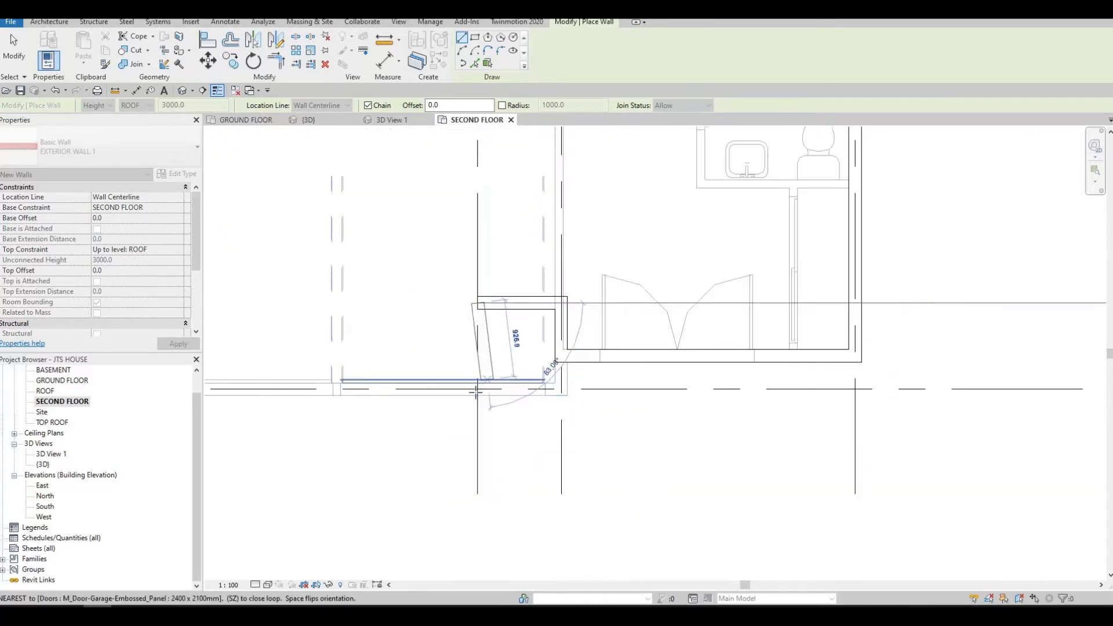
key("Escape")
key("Escape")
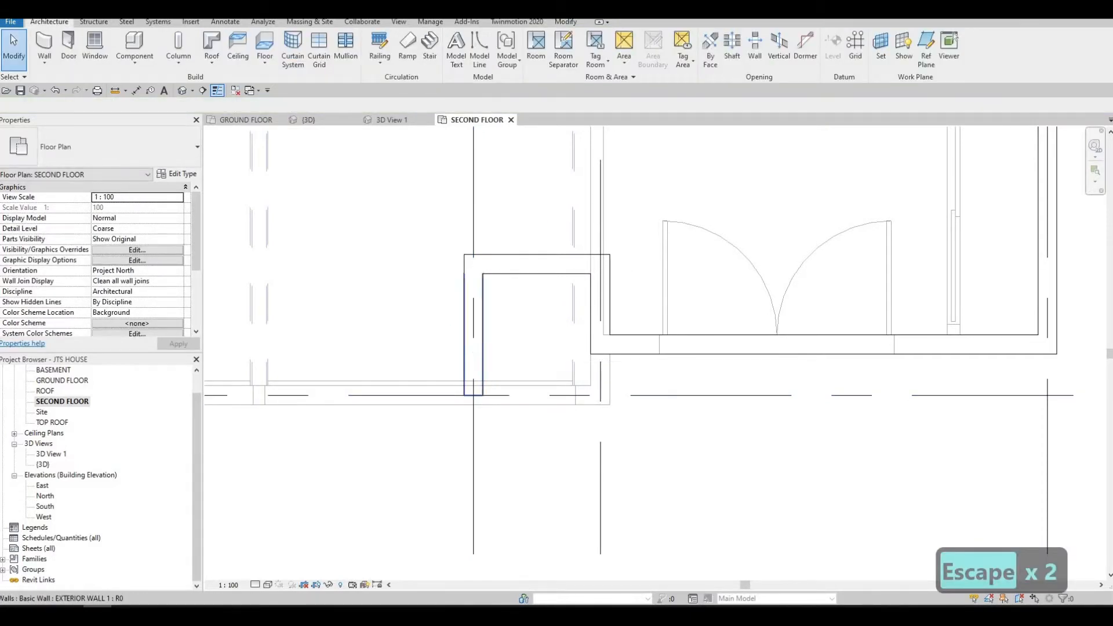
- Shorten the exterior wall on grid 2 from its grid D end, setting its length to 695 mm
left_click(474, 336)
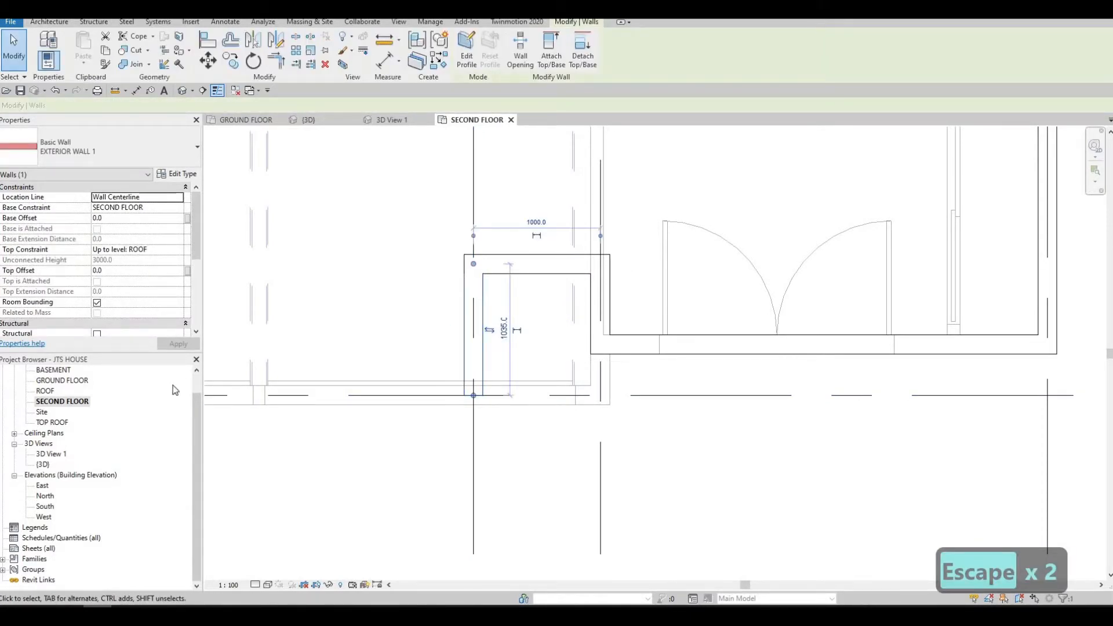
left_click(439, 376)
scroll(531, 336, "up", 2)
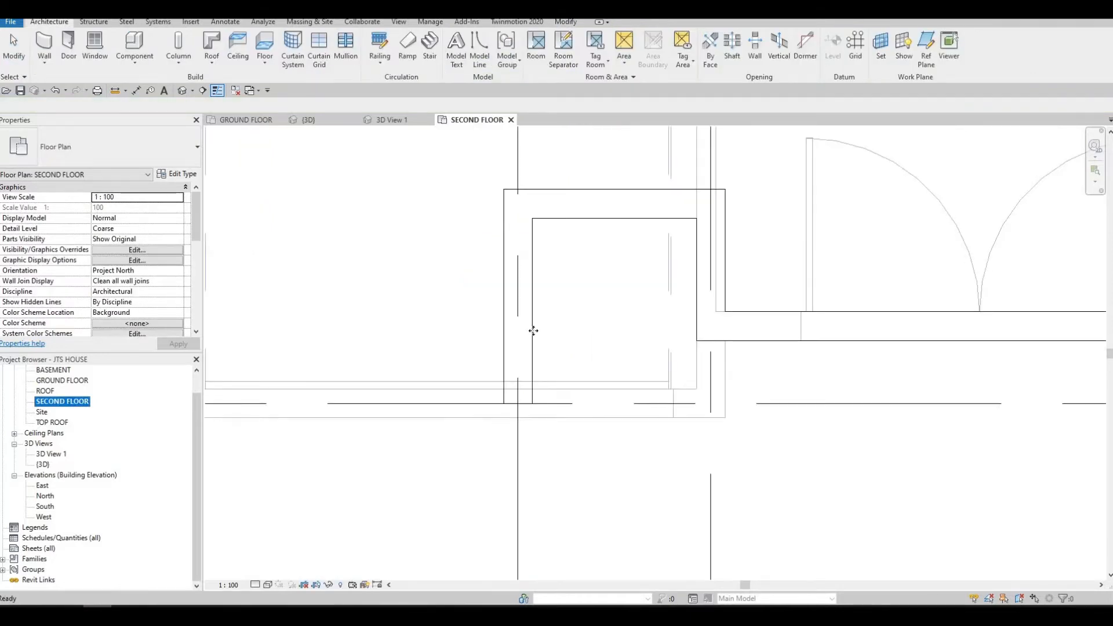
left_click(515, 385)
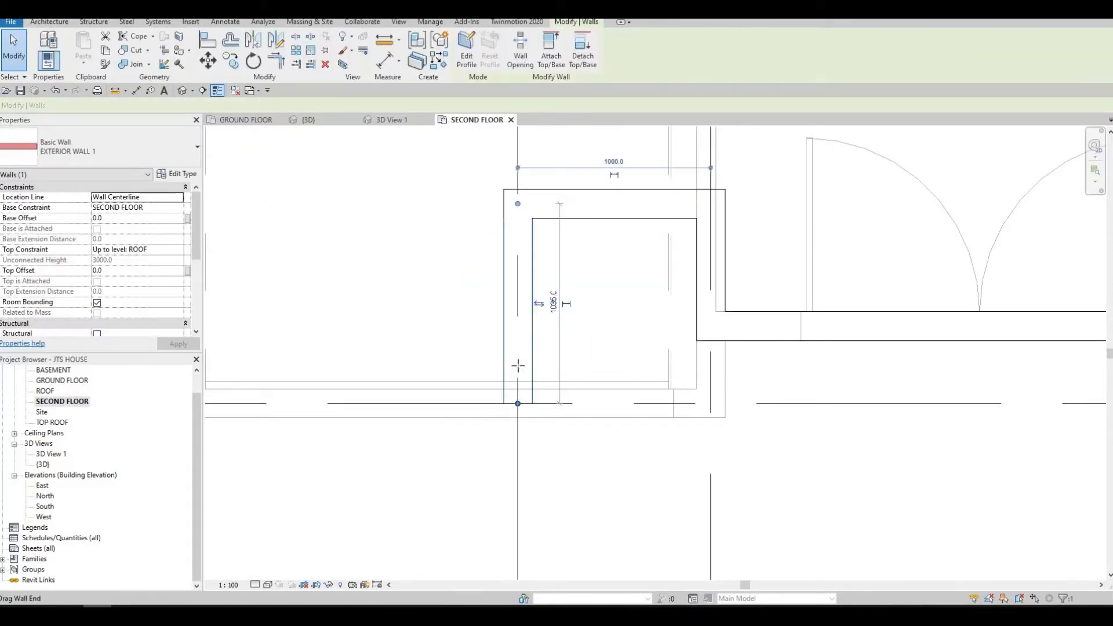
left_click_drag(517, 366, 518, 361)
left_click(554, 284)
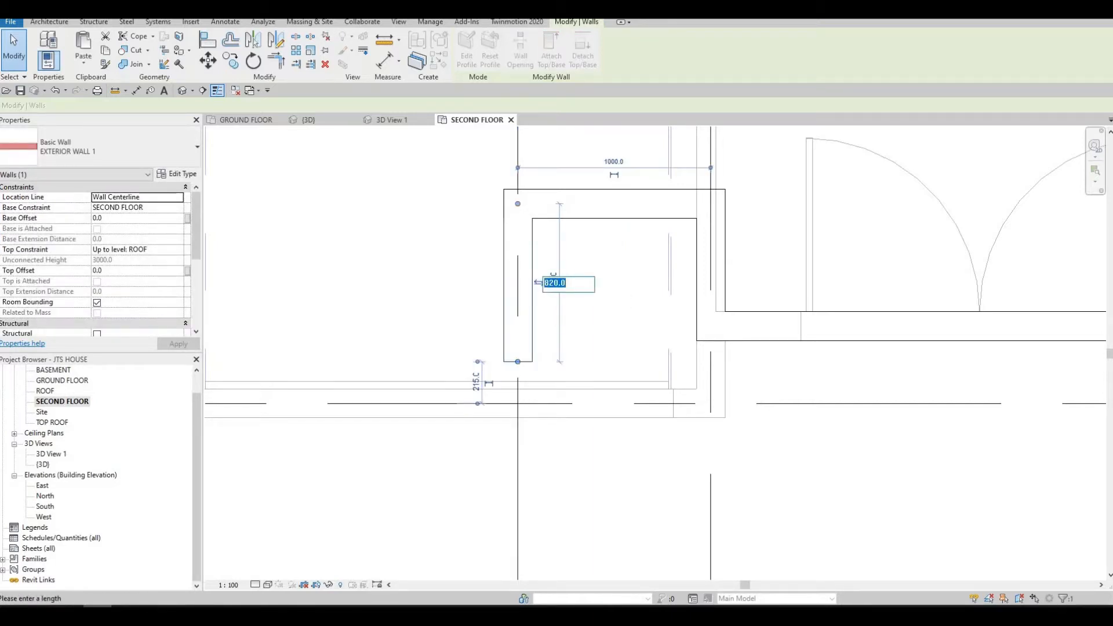
type("695")
key("Return")
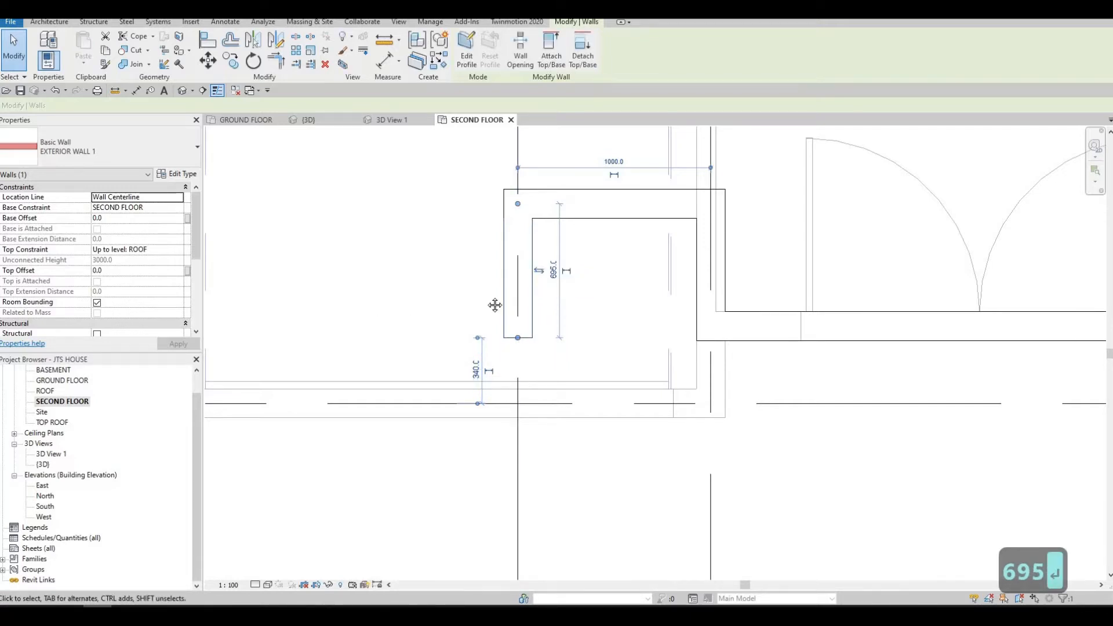
scroll(495, 305, "down", 3)
key("Escape")
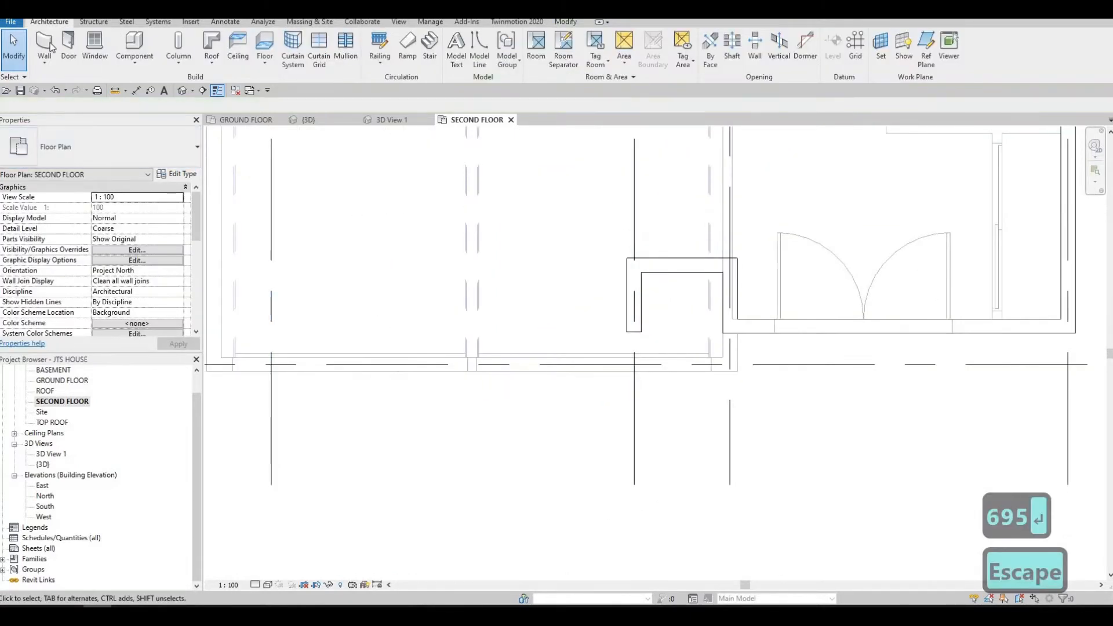
- Draw a 3780 mm exterior wall from the free end of the short grid 2 wall to grid 1, parallel to grid D
left_click(52, 46)
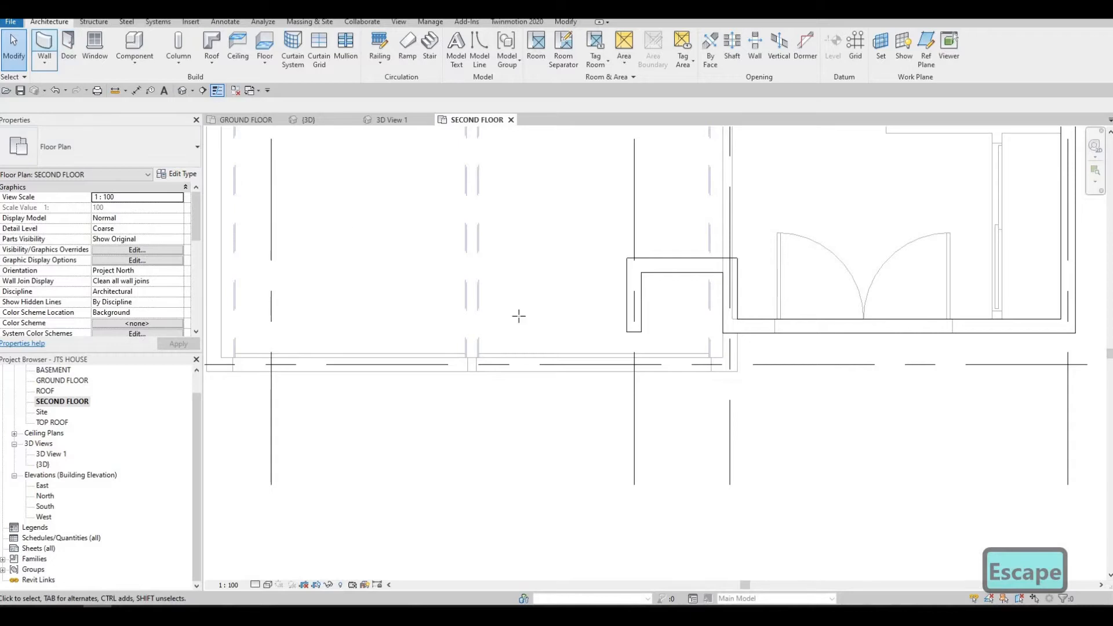
left_click(562, 336)
scroll(313, 320, "down", 1)
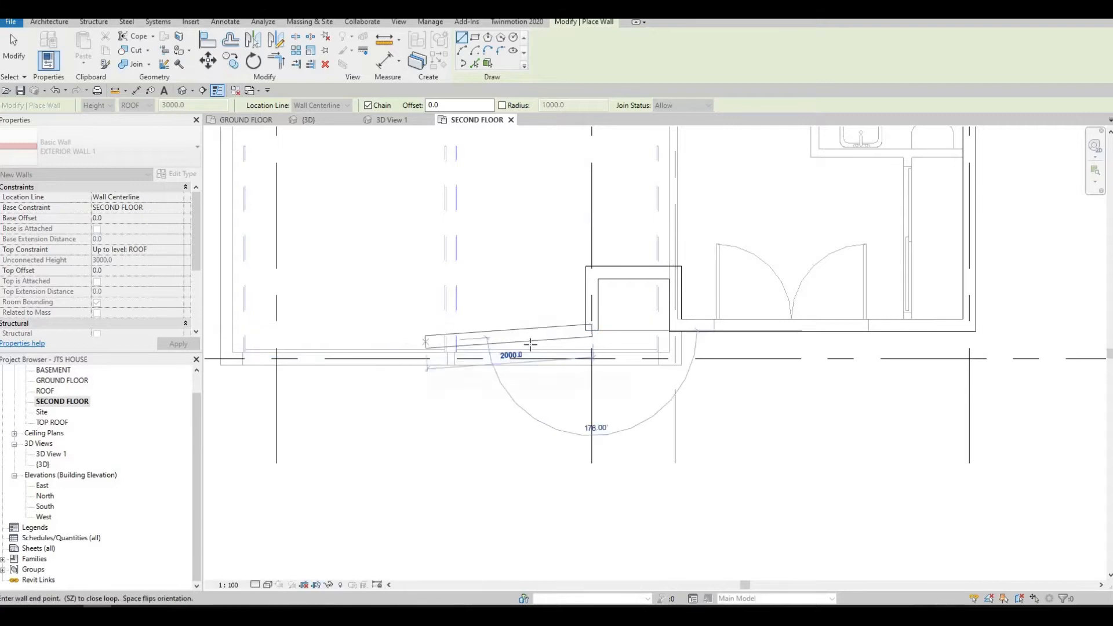
middle_click_drag(374, 335, 547, 345)
scroll(545, 344, "down", 2)
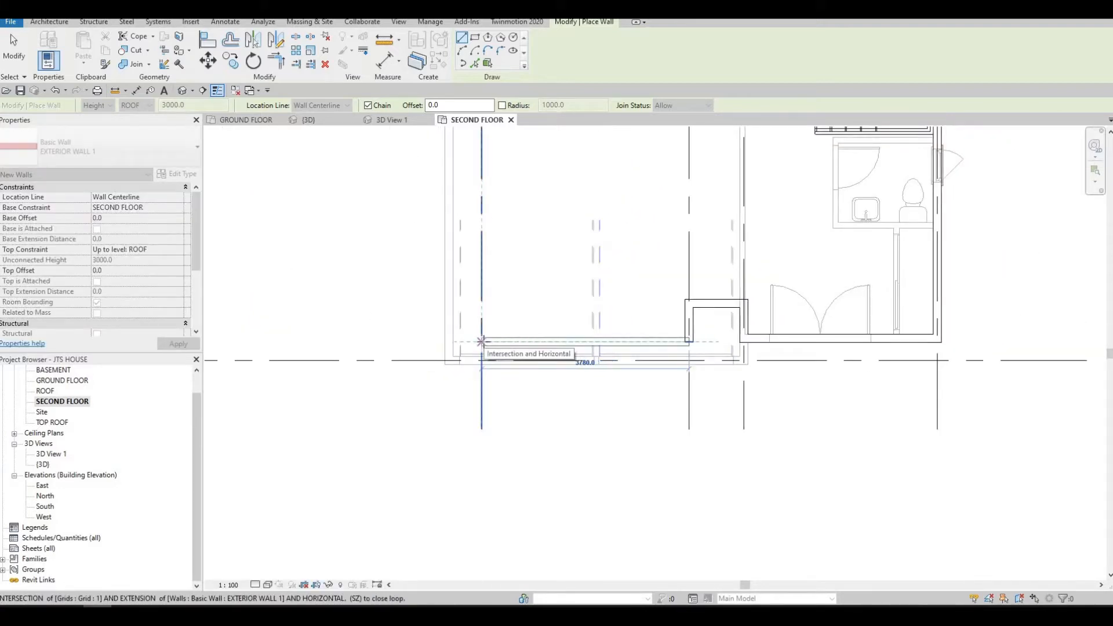
left_click(481, 341)
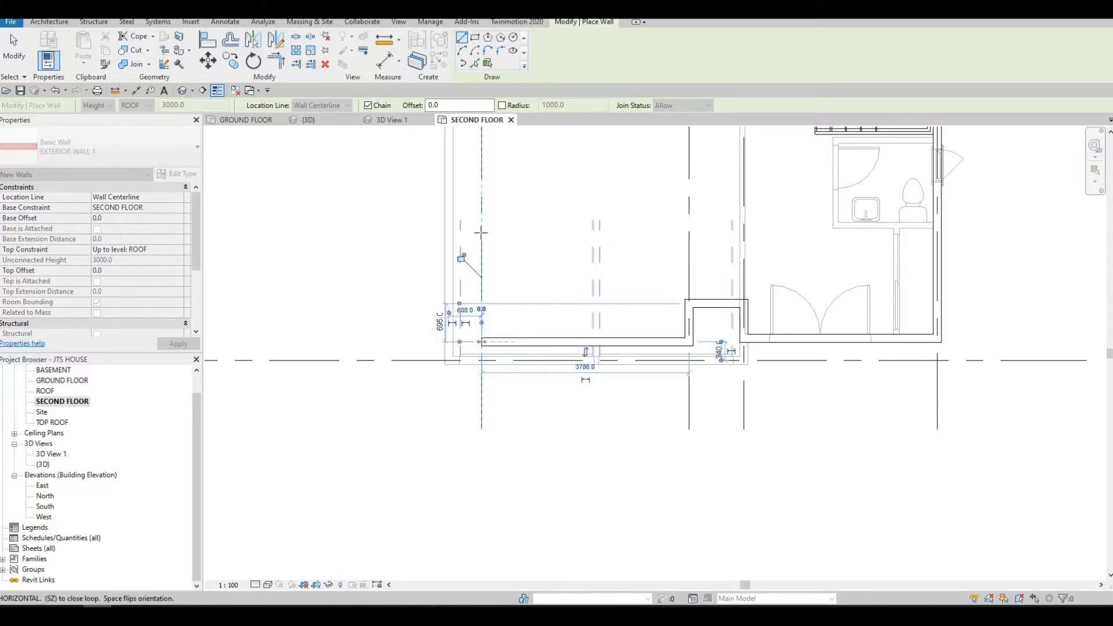
- Draw an exterior wall along grid 1 up to the corner at grid A, closing the second floor perimeter, and finish the wall command
scroll(482, 342, "down", 2)
middle_click_drag(463, 336, 459, 446)
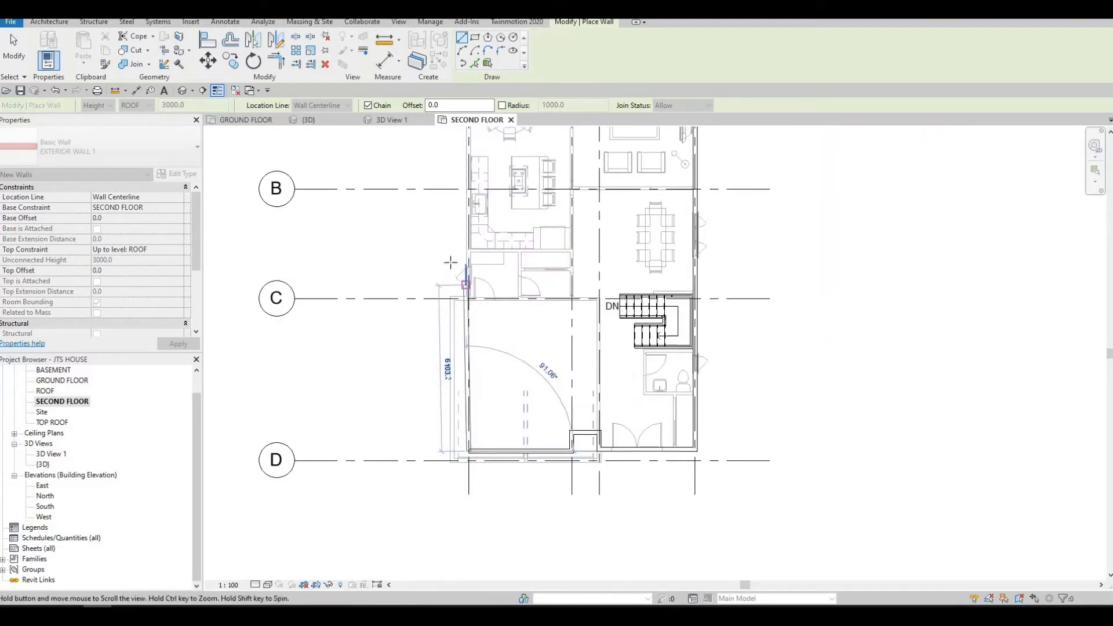
middle_click_drag(450, 258, 450, 410)
scroll(443, 213, "up", 2)
scroll(459, 221, "up", 4)
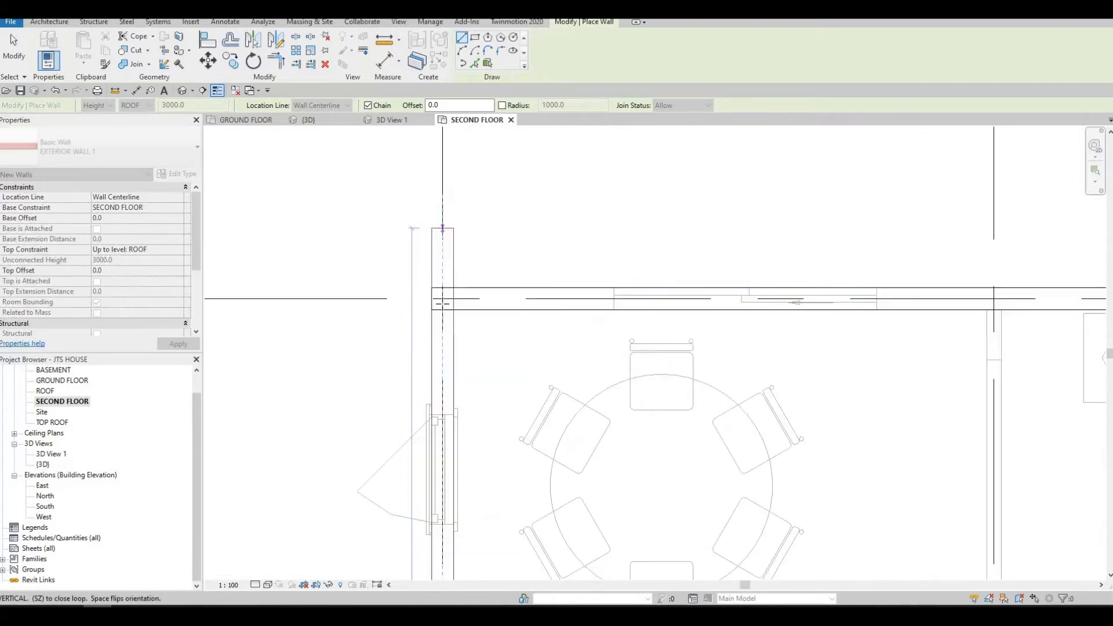
scroll(457, 339, "down", 5)
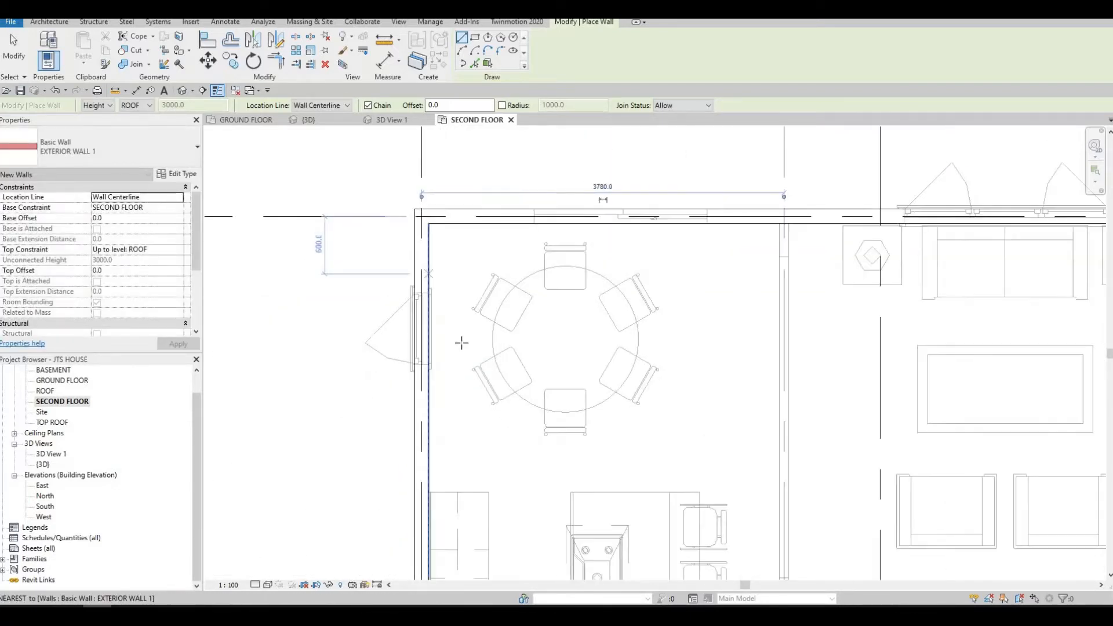
middle_click_drag(469, 429, 455, 306)
scroll(468, 375, "down", 3)
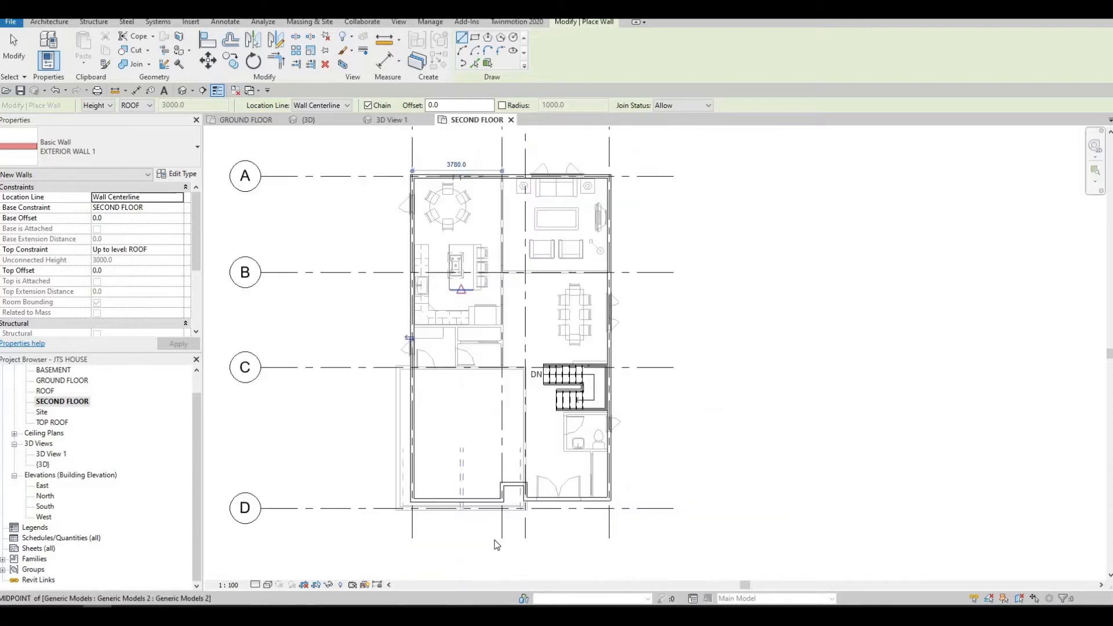
key("Escape")
key("Escape")
- Set the underlay base level of the second floor plan to None to hide the ground floor layout
scroll(496, 517, "up", 3)
scroll(457, 437, "up", 2)
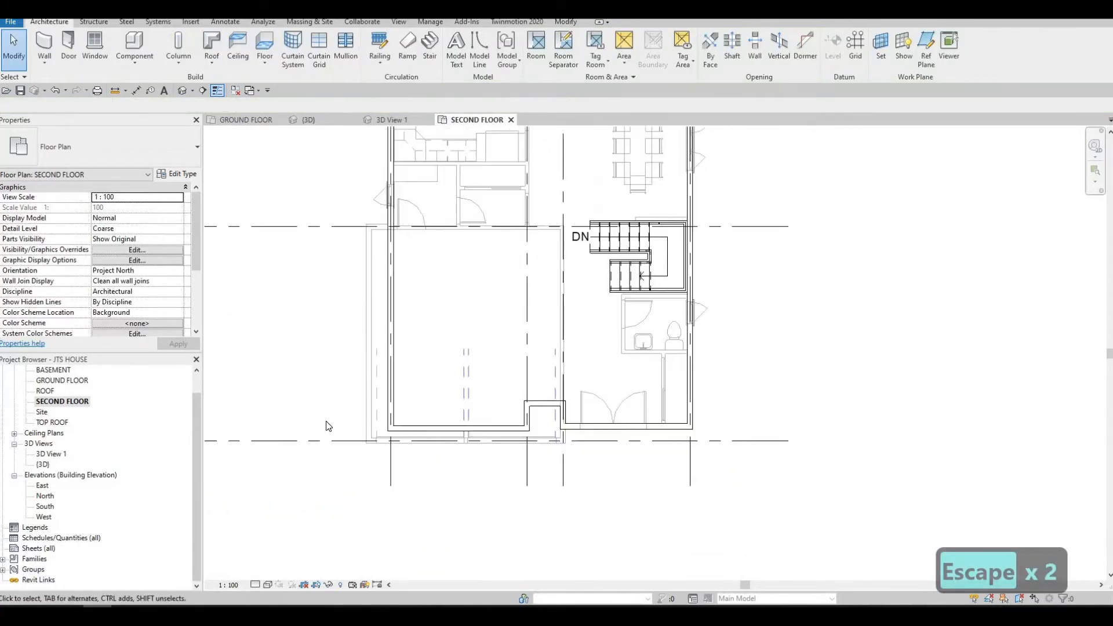
scroll(390, 420, "up", 2)
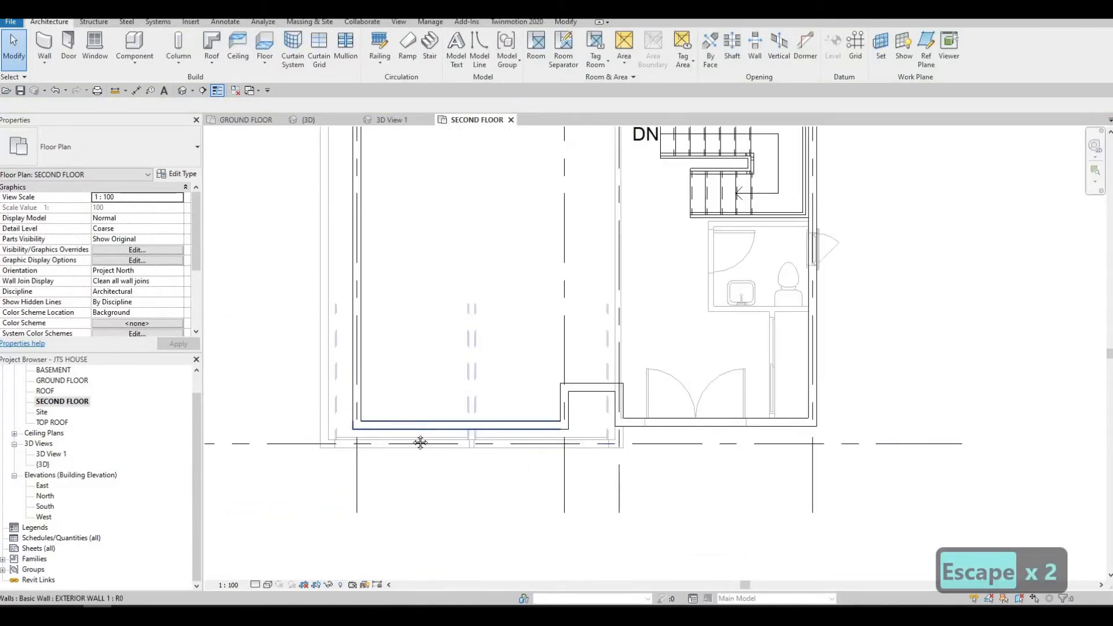
scroll(426, 457, "down", 2)
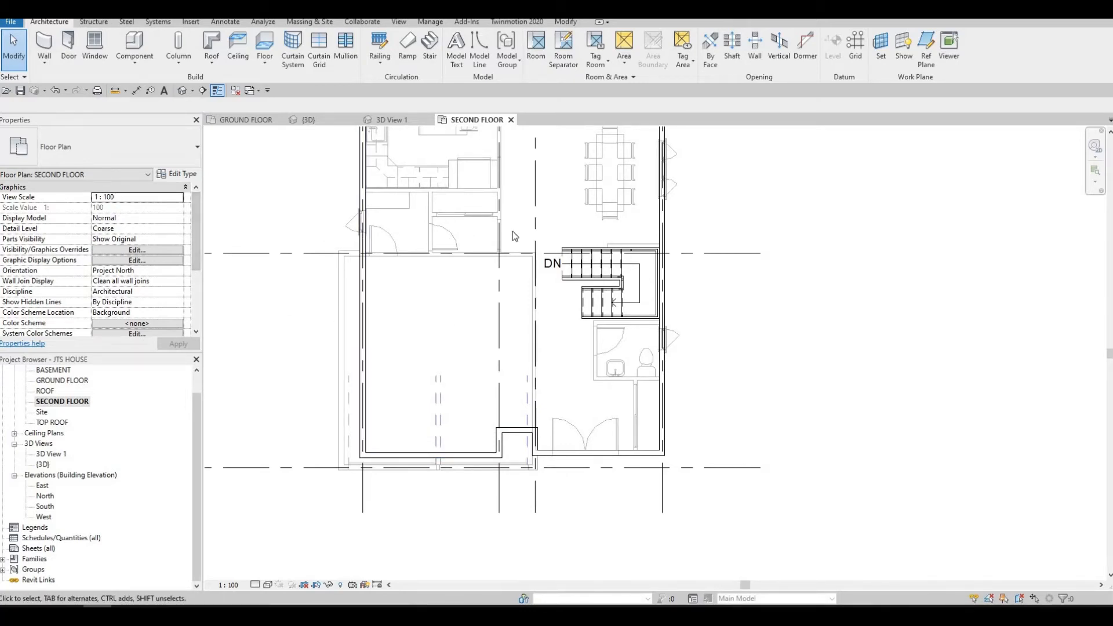
left_click_drag(197, 231, 160, 265)
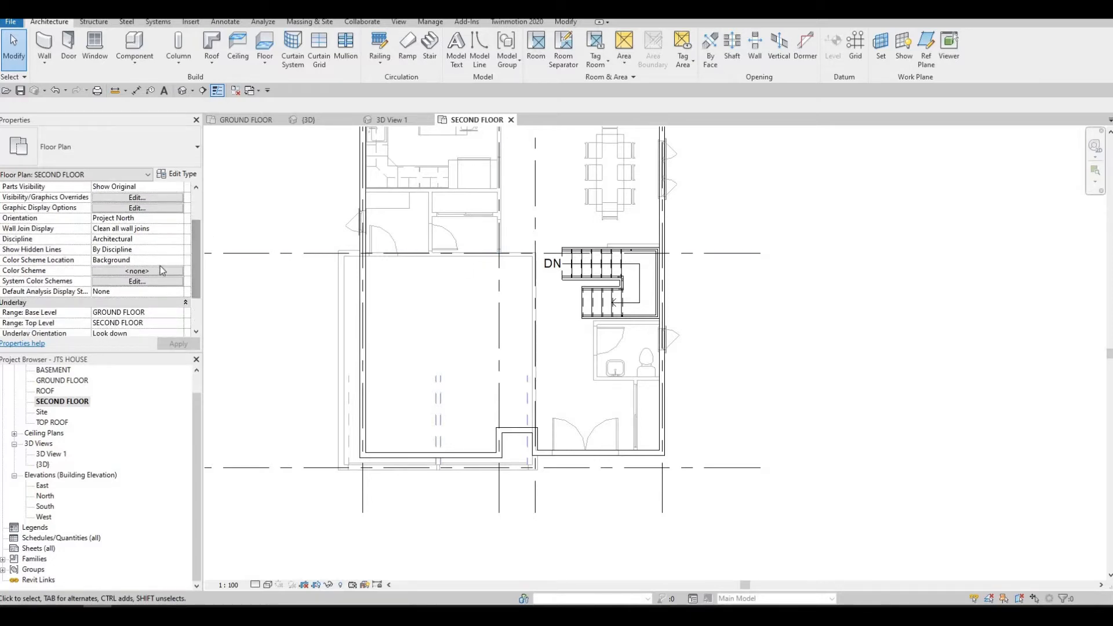
left_click(179, 313)
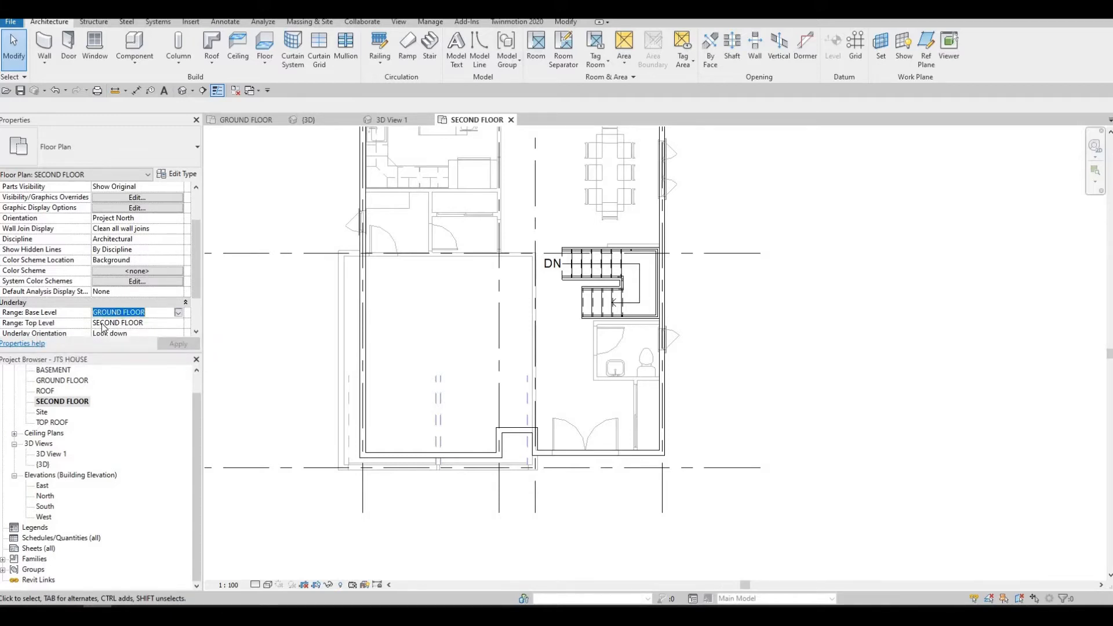
left_click(179, 313)
left_click(177, 325)
left_click(177, 345)
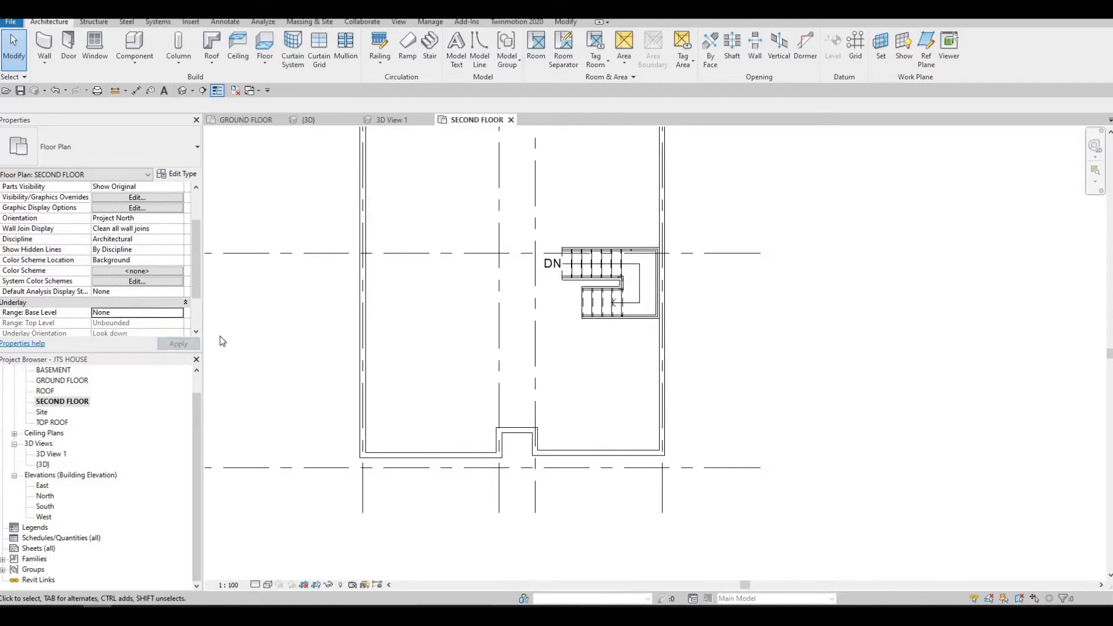
- Draw a 5775 mm INTERIOR WALL 1 perpendicular from the grid A exterior wall, between grids 2 and 3 and 4000 mm from grid 1
scroll(403, 354, "up", 1)
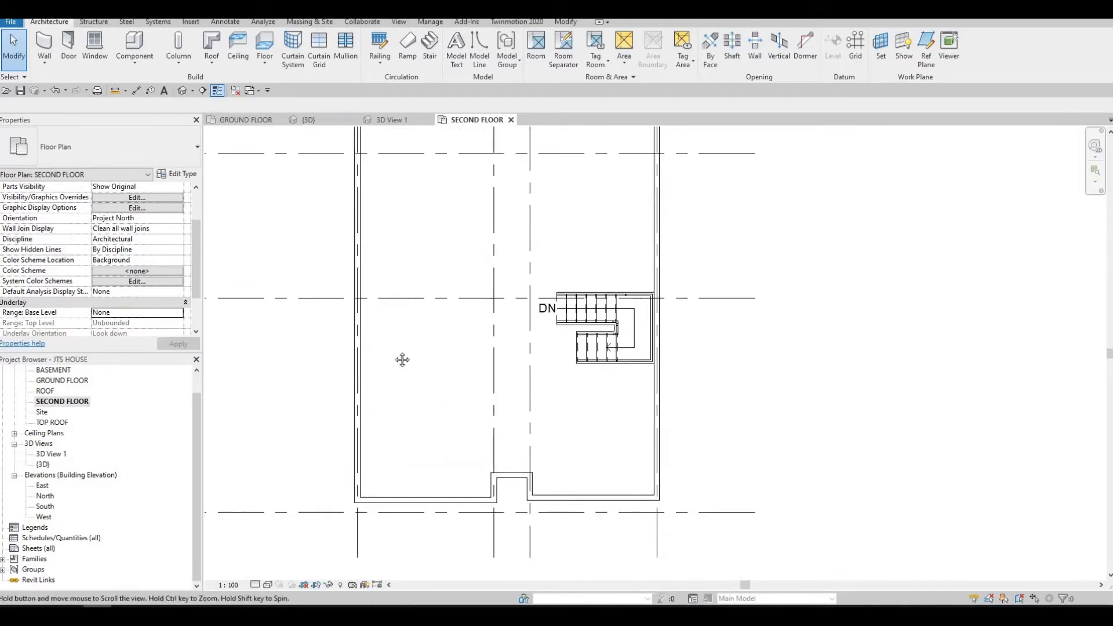
scroll(400, 355, "down", 2)
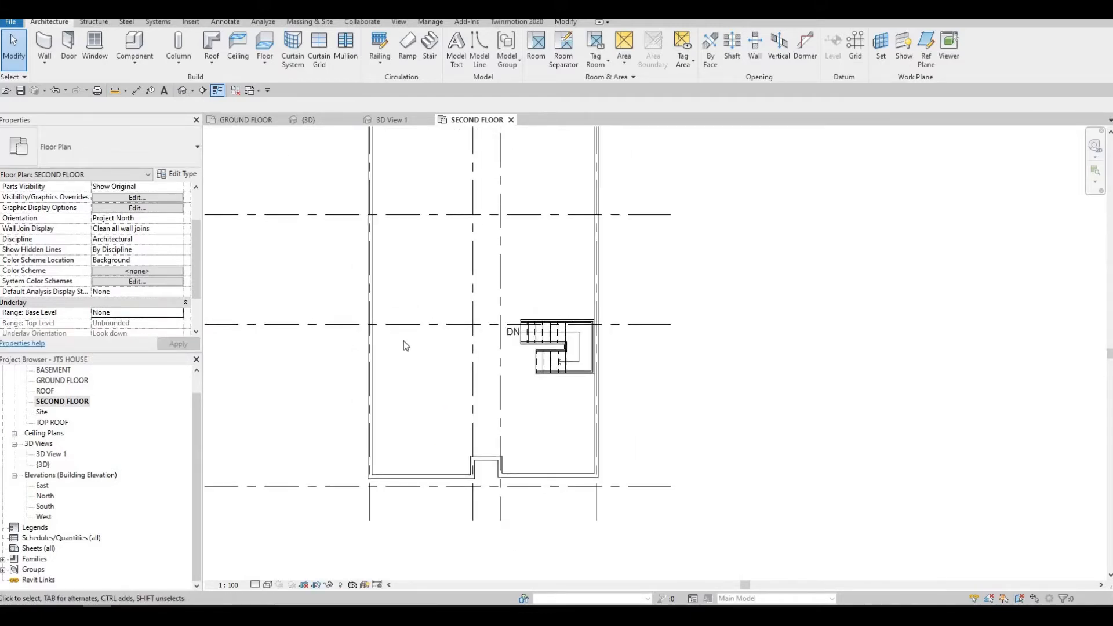
middle_click_drag(405, 338, 402, 390)
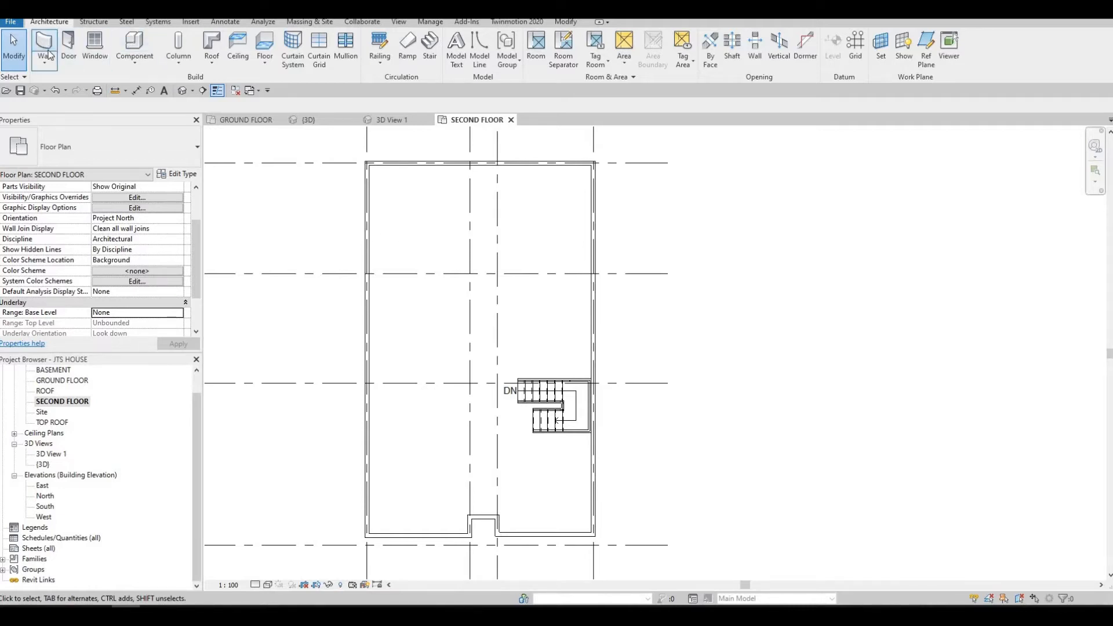
left_click(121, 151)
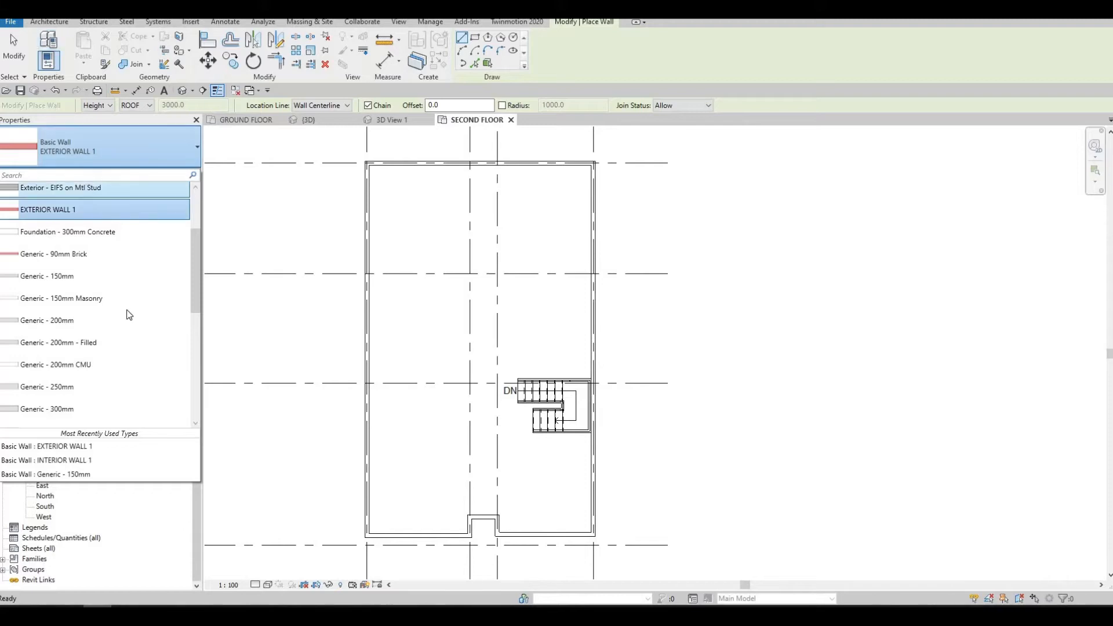
scroll(107, 369, "down", 5)
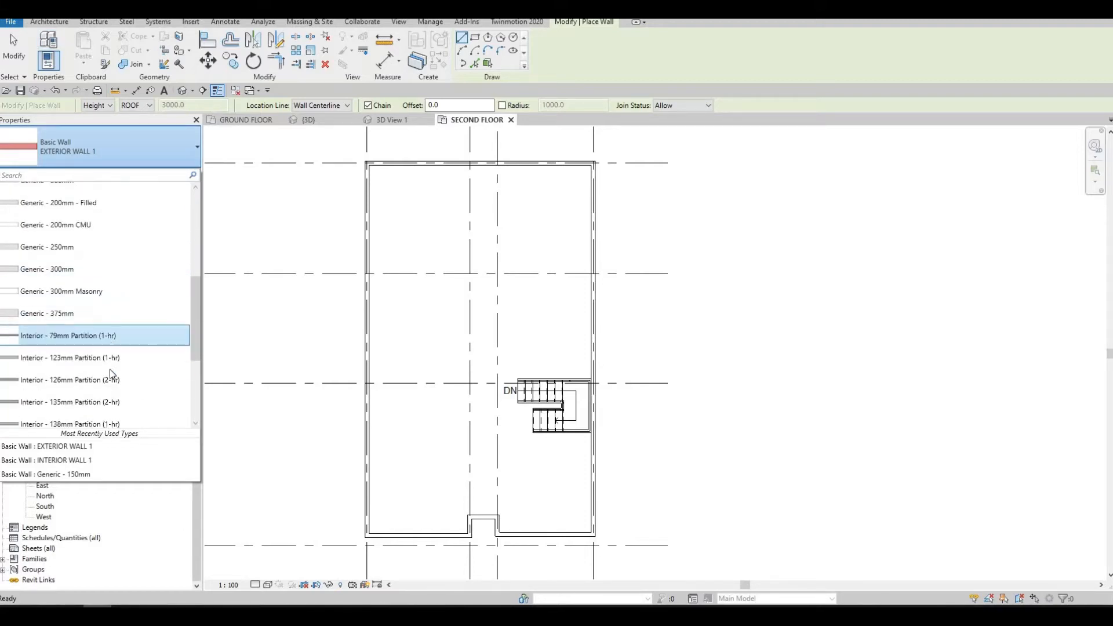
scroll(93, 388, "down", 2)
left_click(112, 384)
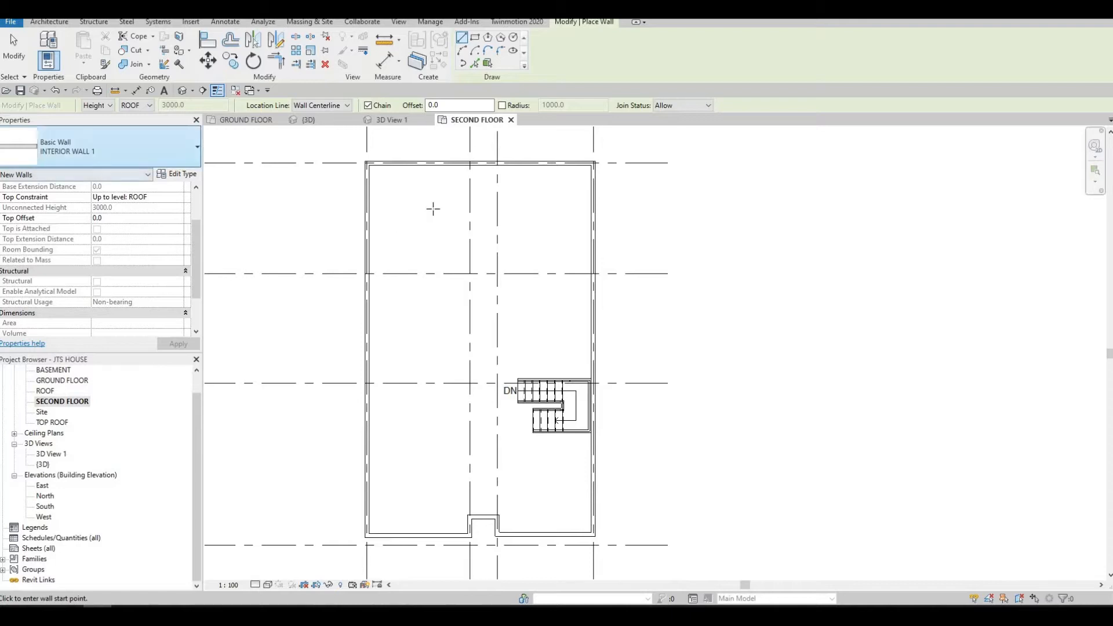
scroll(429, 211, "up", 4)
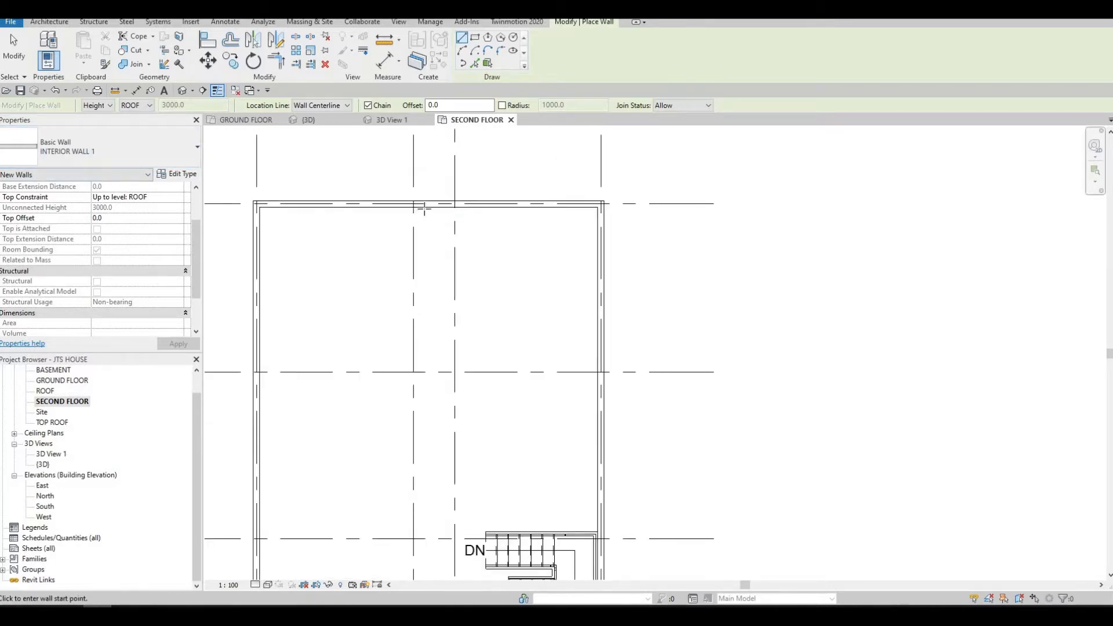
left_click(423, 208)
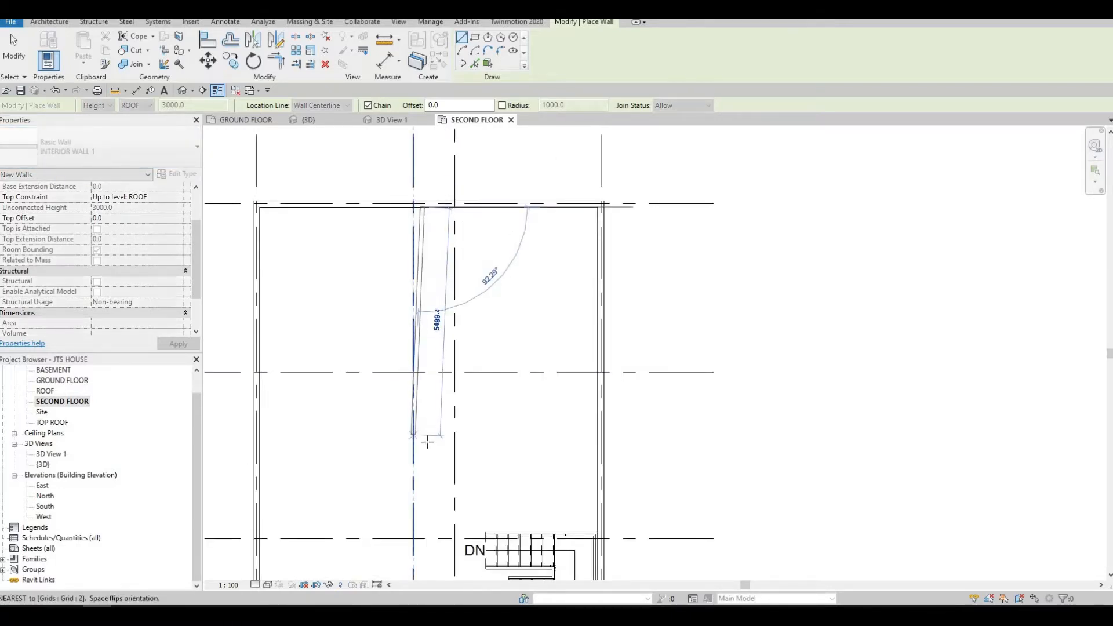
left_click(424, 443)
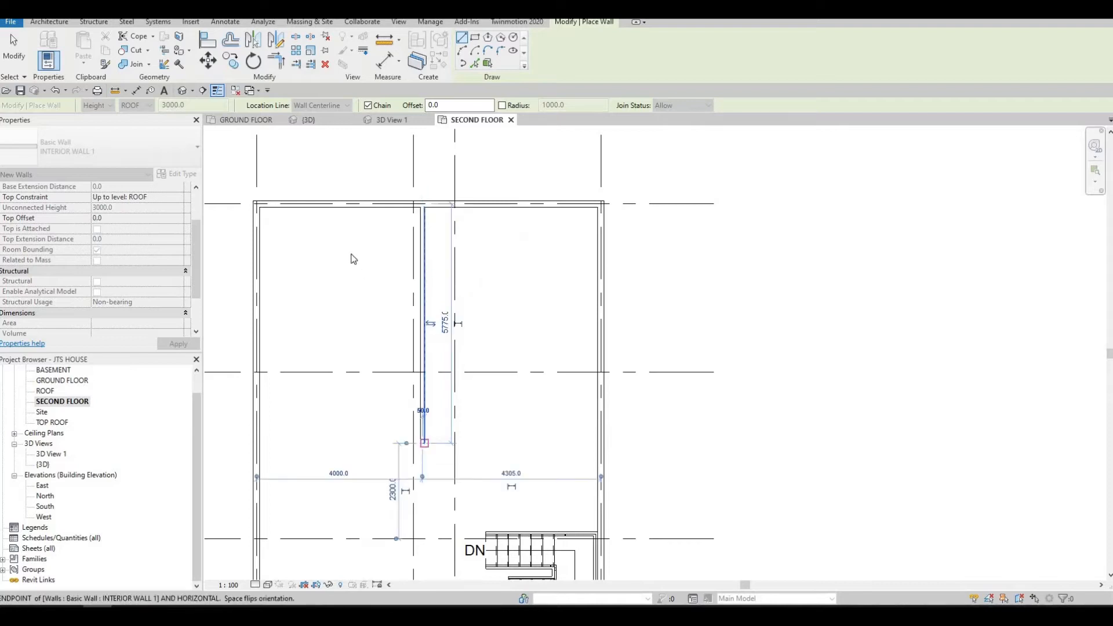
key("Escape")
key("Escape")
key("Escape")
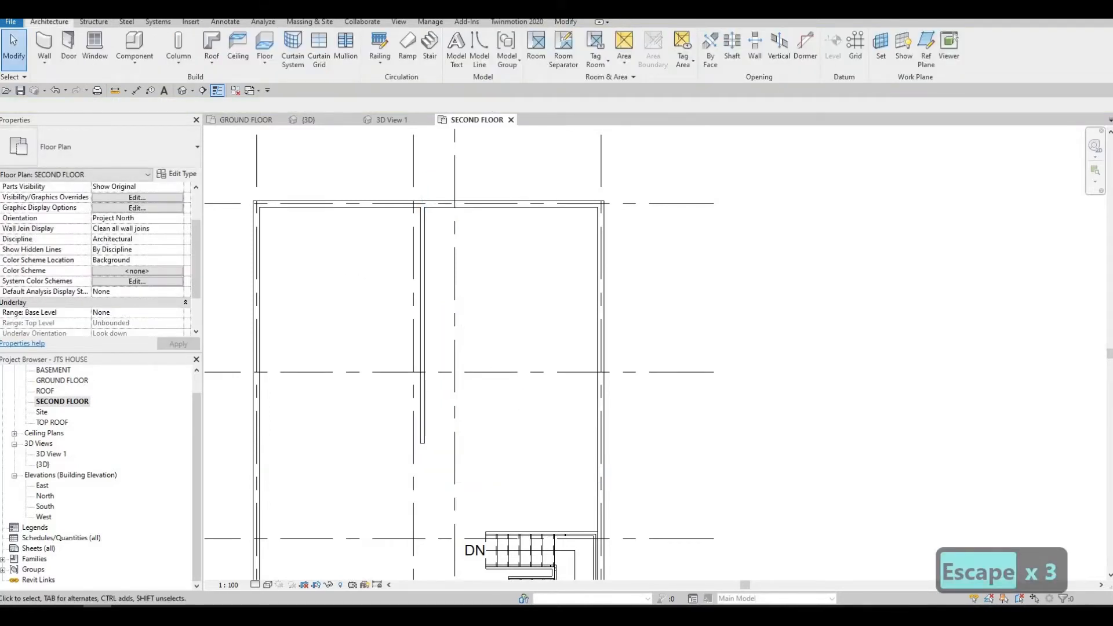
- Select the new interior wall and examine its length and its distances to the surrounding exterior walls and grids
double_click(422, 233)
key("Escape")
key("Escape")
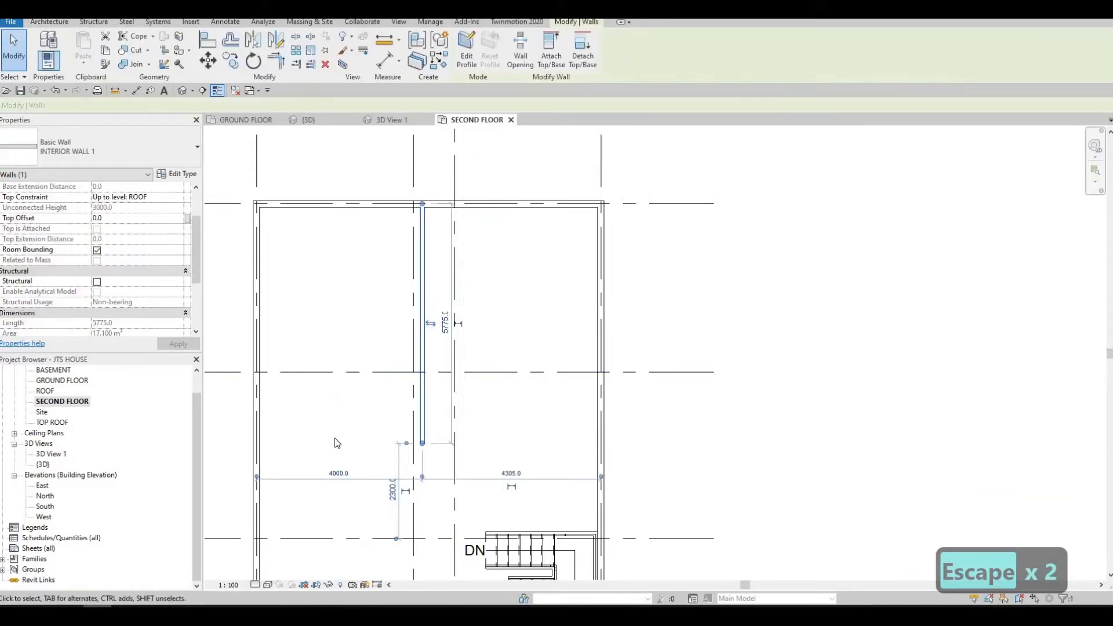
scroll(342, 443, "up", 4)
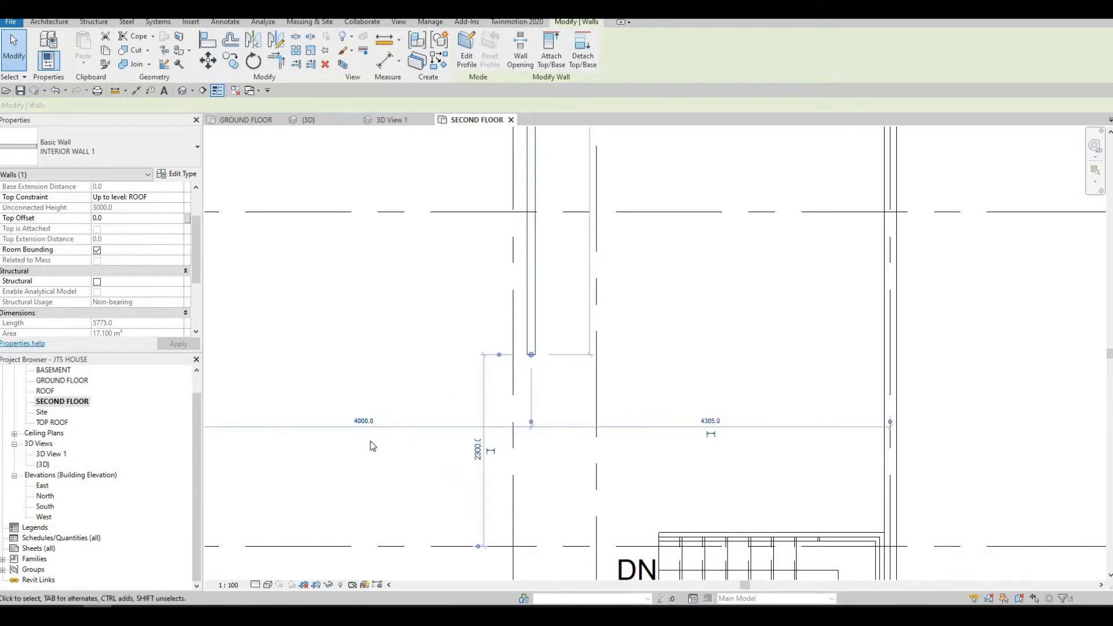
scroll(427, 417, "down", 3)
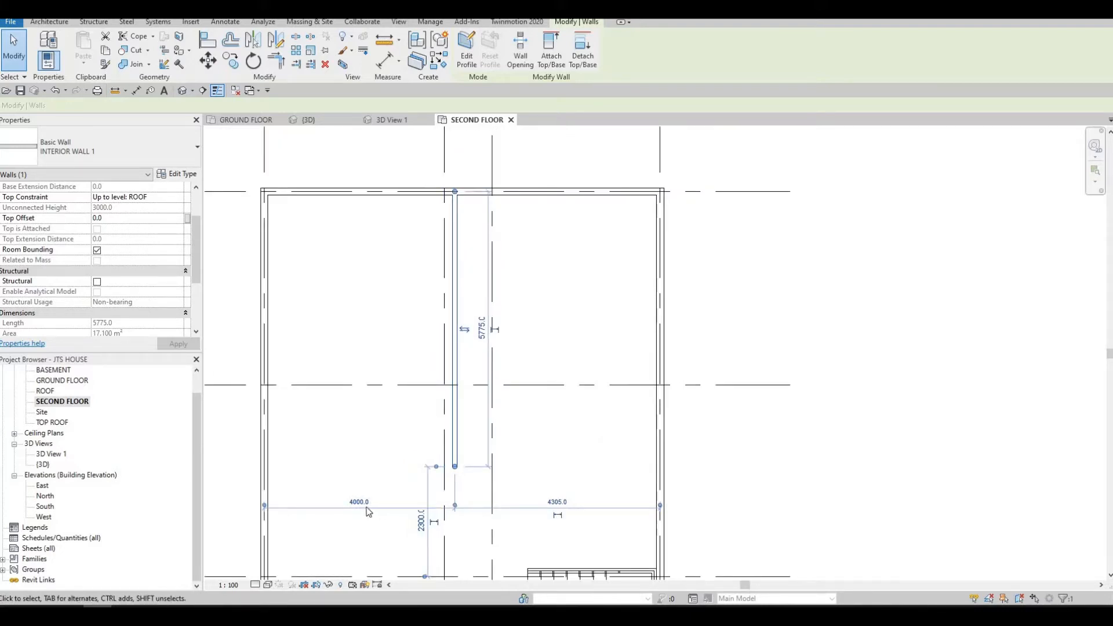
scroll(474, 458, "down", 2)
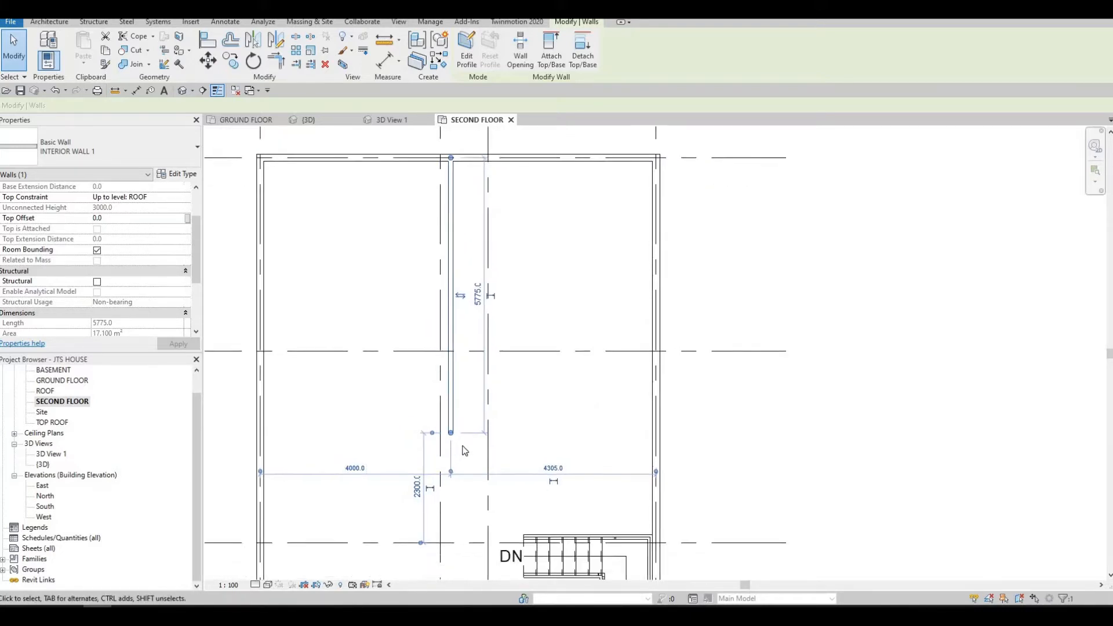
middle_click_drag(474, 458, 474, 456)
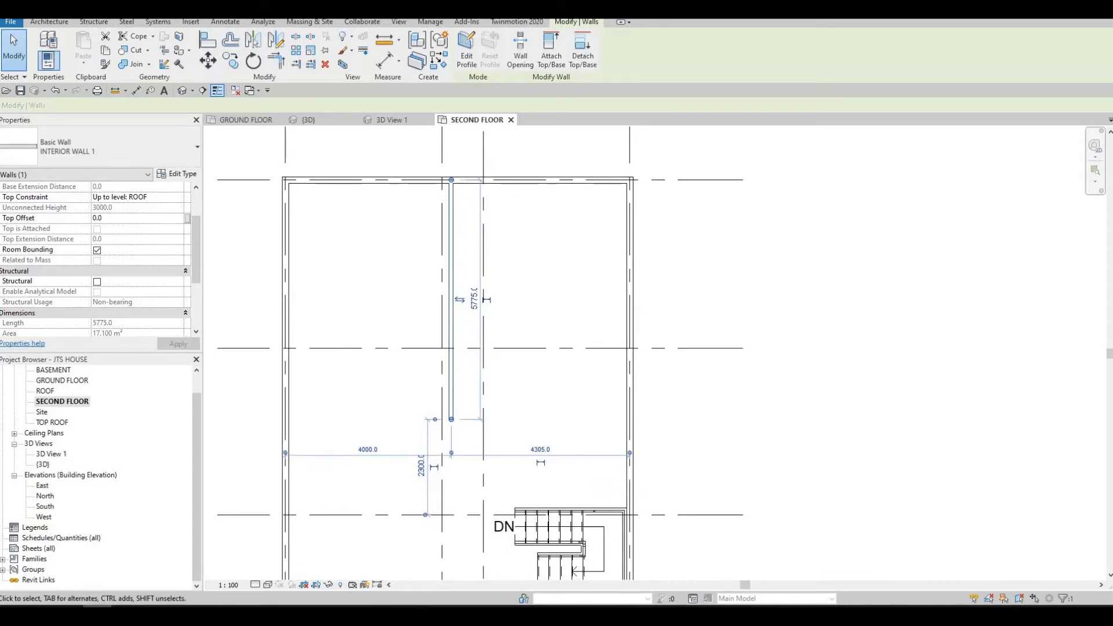
key("Escape")
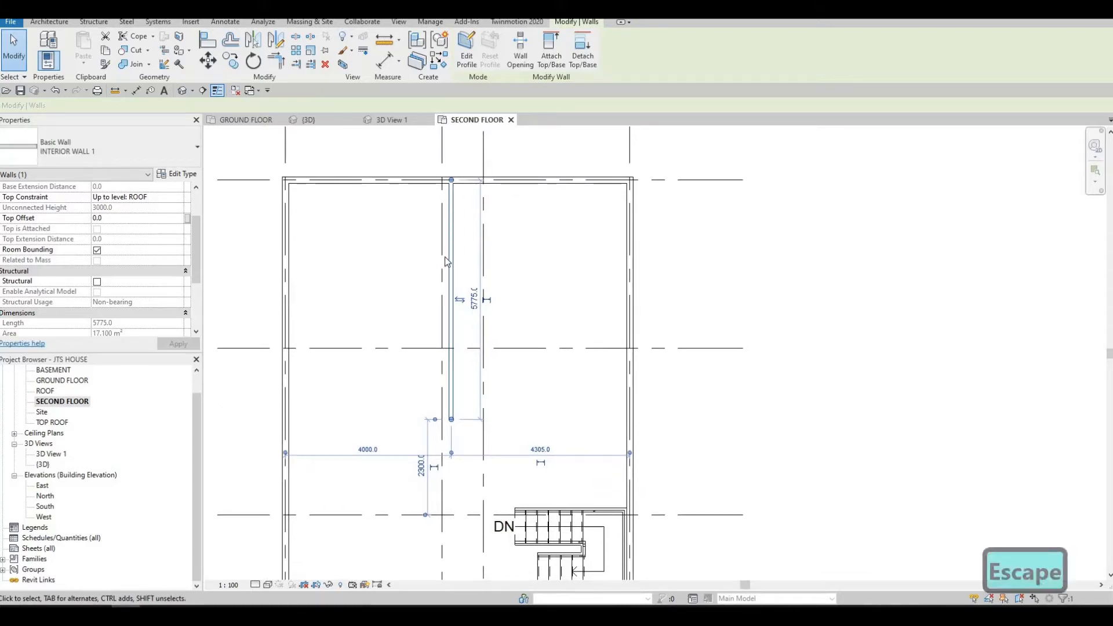
key("Escape")
key("Escape")
key("Escape")
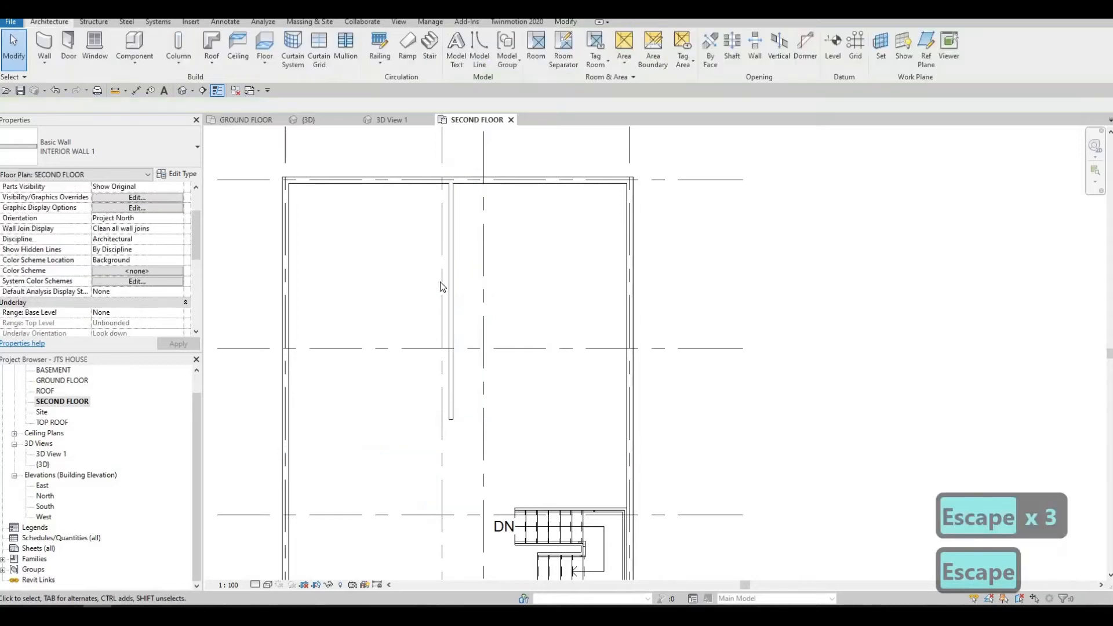
key("Escape")
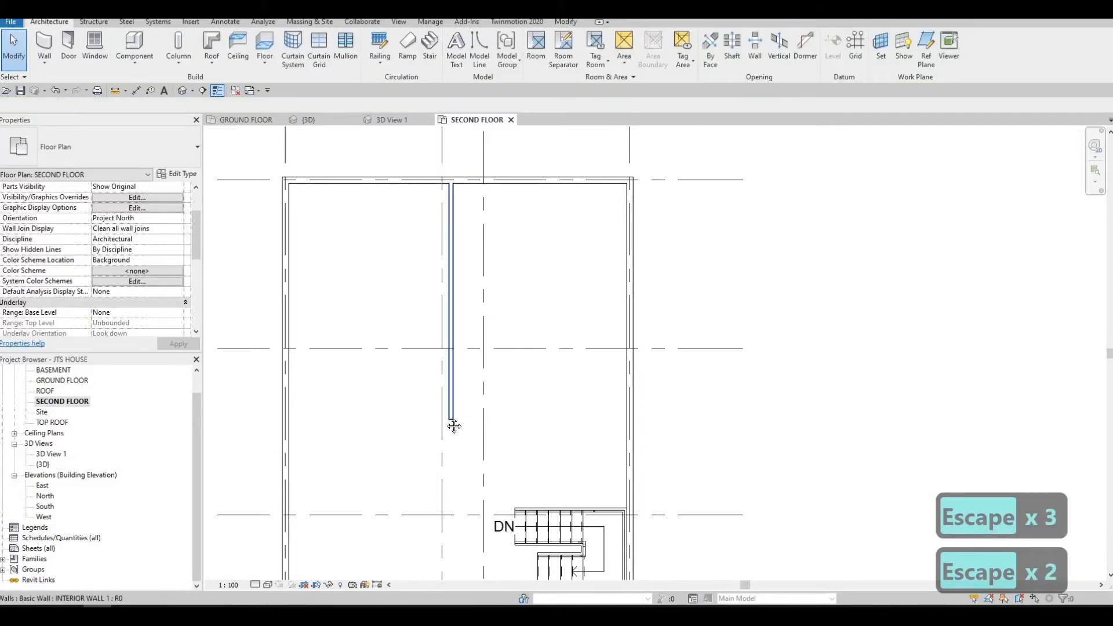
middle_click_drag(451, 438, 447, 349)
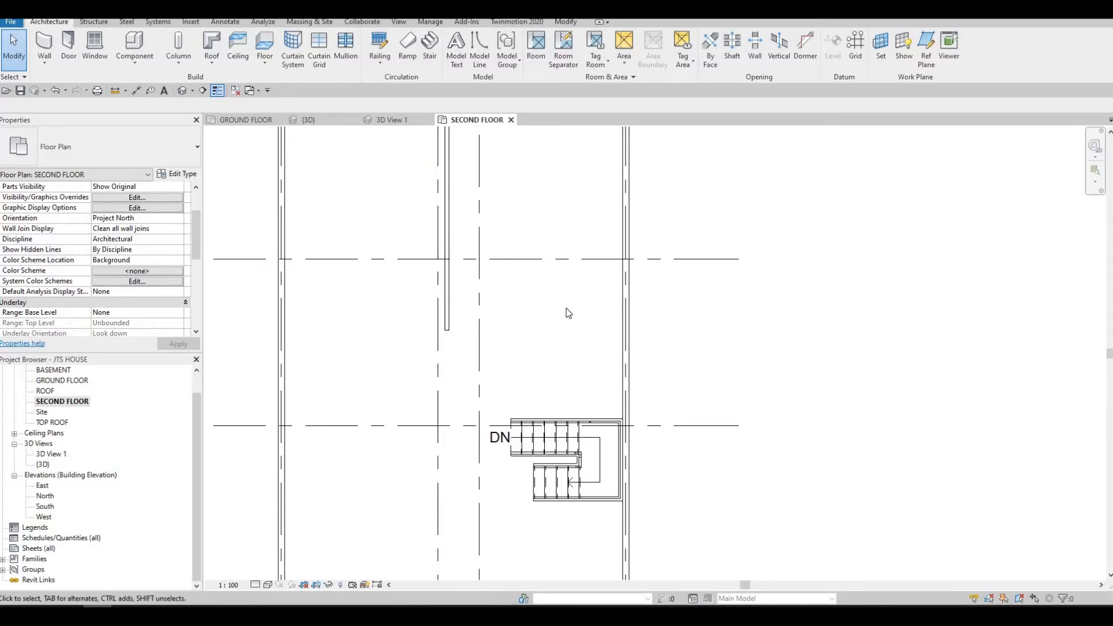
middle_click_drag(551, 377, 543, 498)
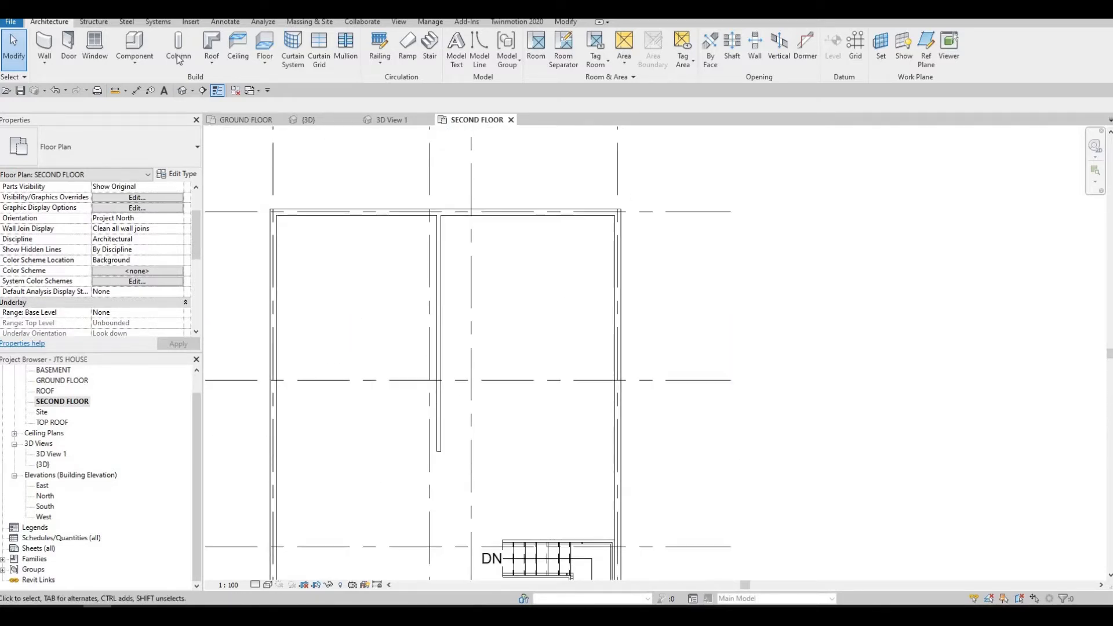
- Create a similar interior wall from the grid 4 exterior wall across to the first interior wall, 2000 mm from grid B
left_click(436, 265)
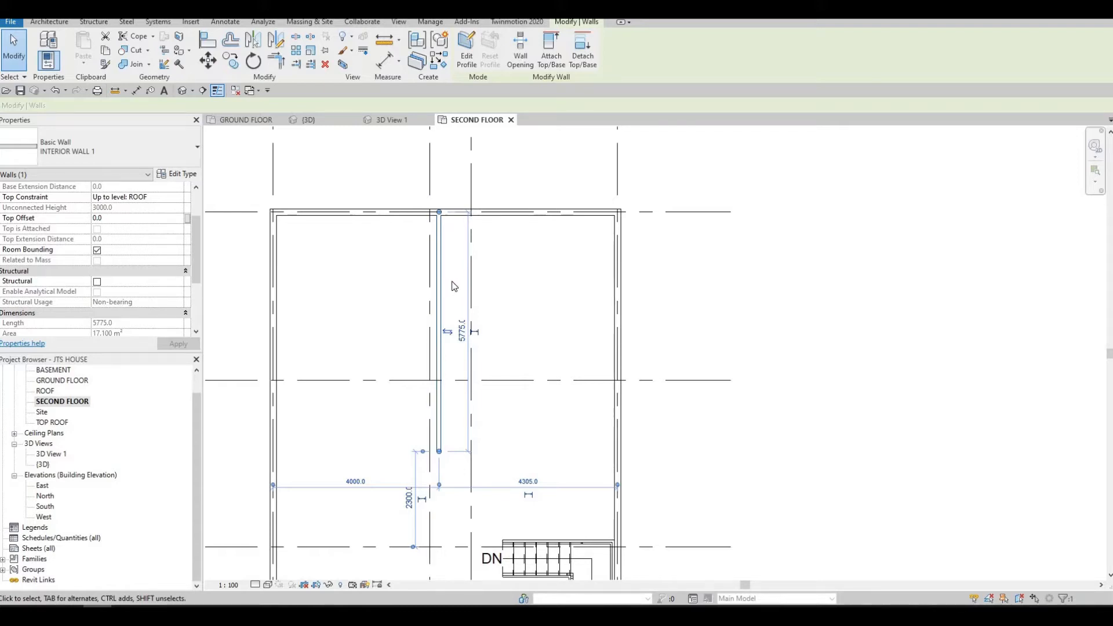
key("w")
key("a")
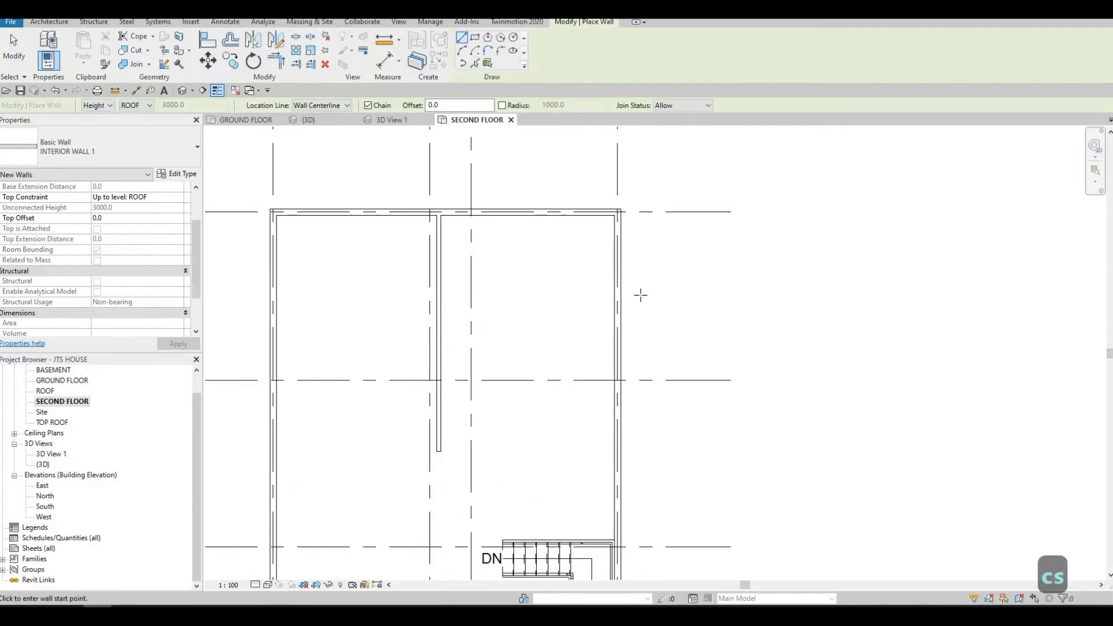
left_click(614, 298)
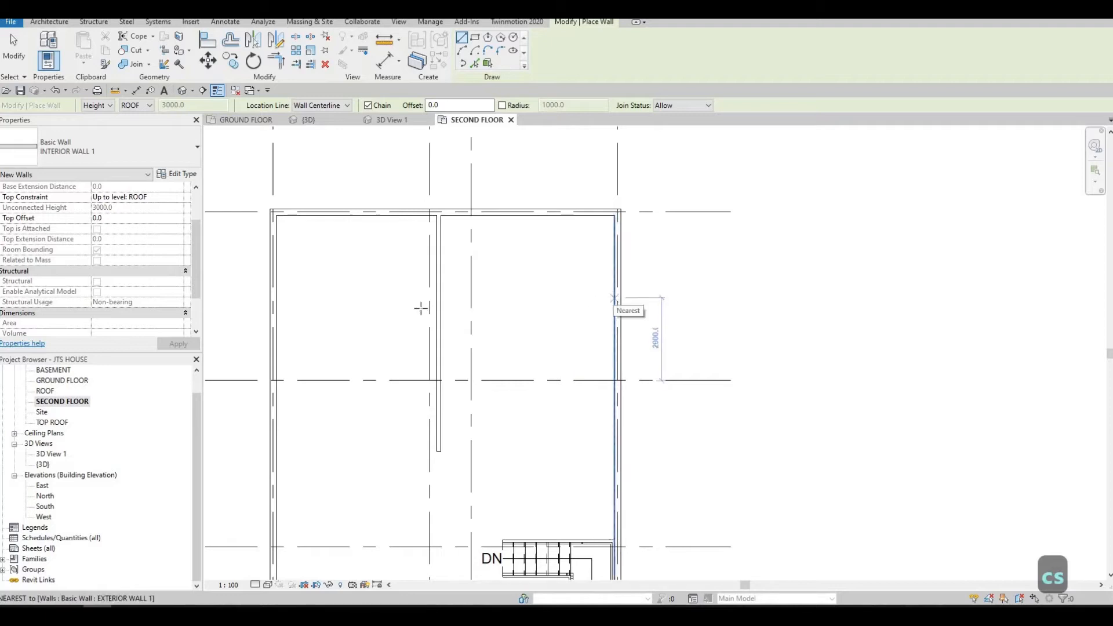
left_click(442, 301)
key("Escape")
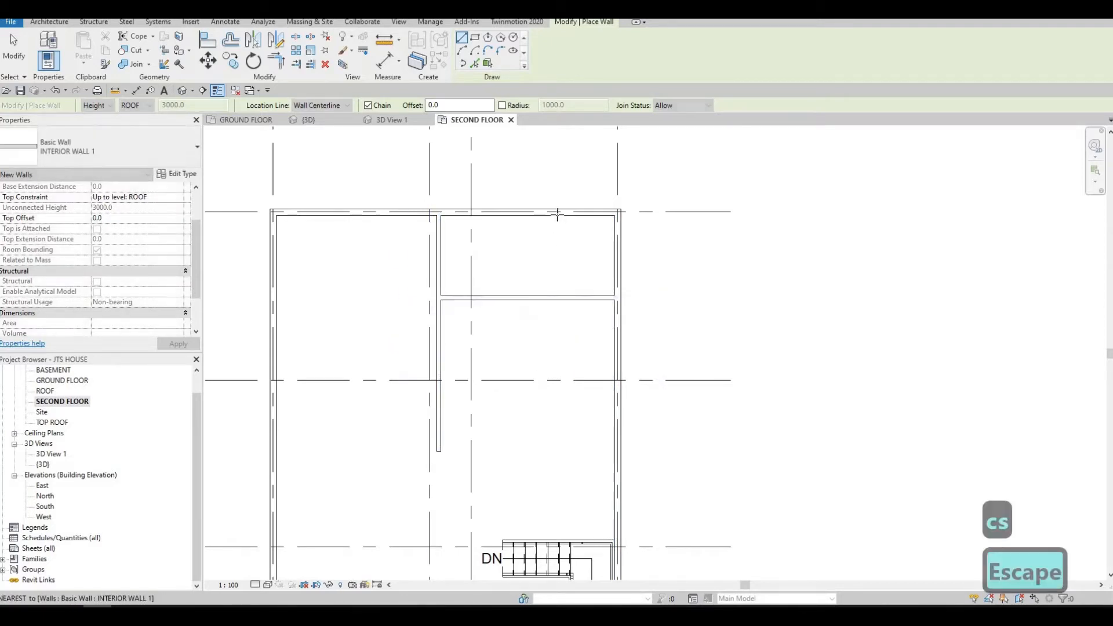
- Draw a 2065 mm interior wall from the grid A exterior wall to the cross wall, 1500 mm from grid 4, and finish the wall command
left_click(557, 212)
left_click(555, 298)
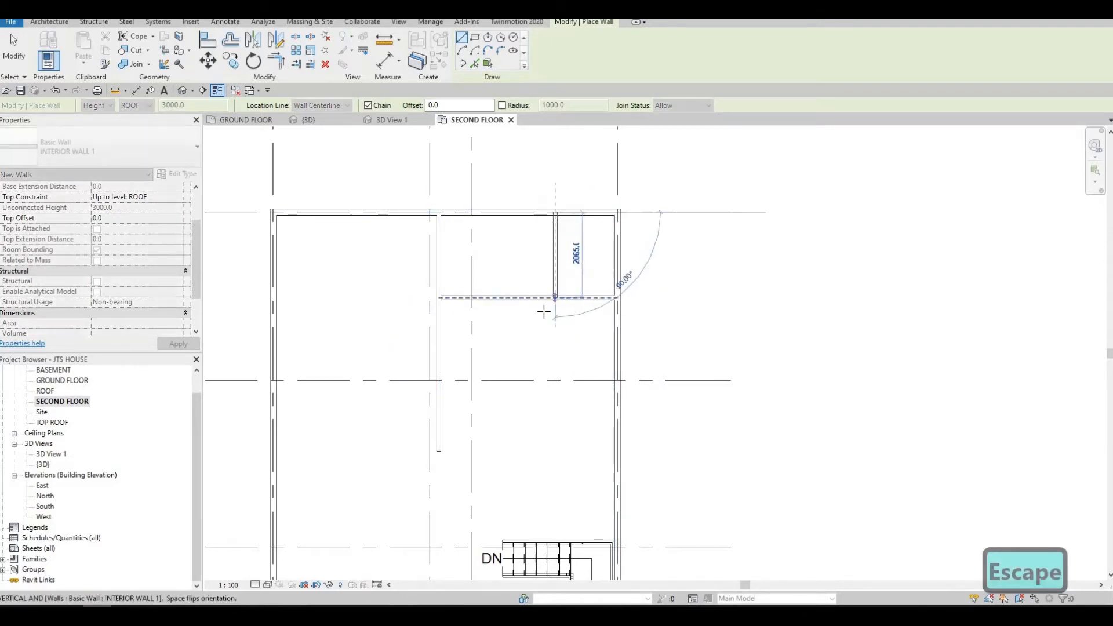
key("Escape")
key("Escape")
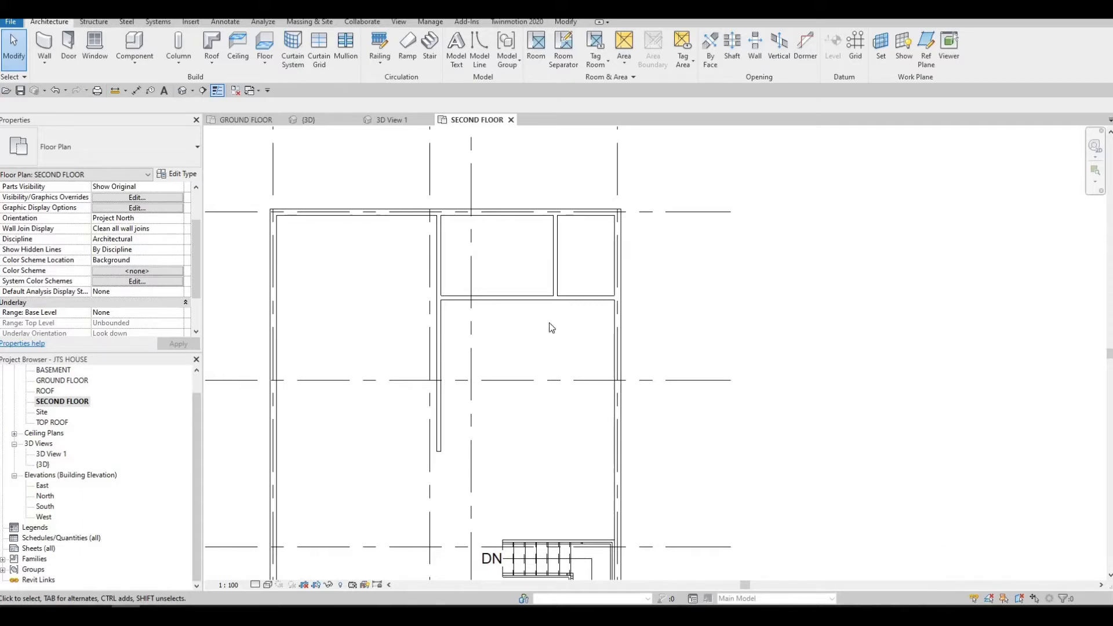
- Set the cross wall's distance from the grid A exterior wall to 3125 mm
left_click(529, 302)
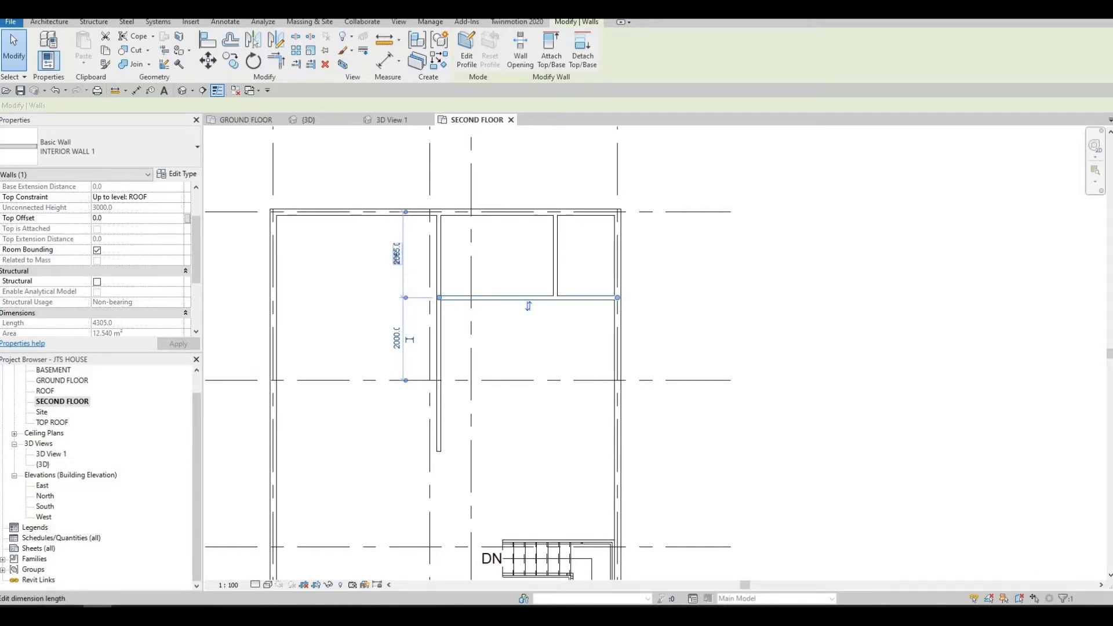
left_click(396, 255)
type("3")
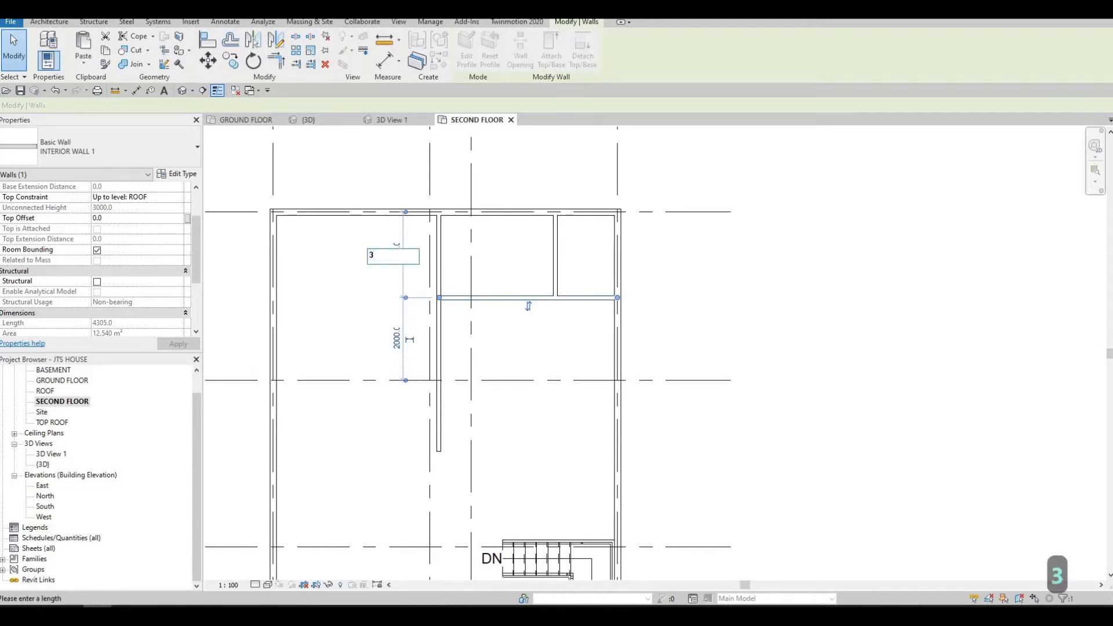
type("125")
key("Return")
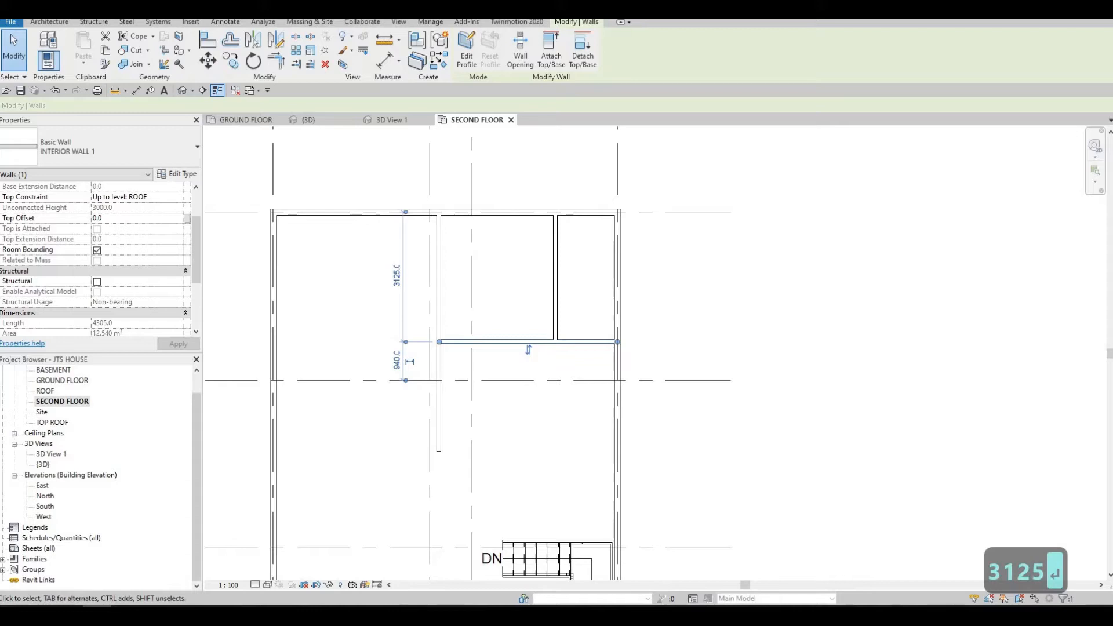
- Set the short dividing wall's distance from the grid 4 exterior wall to 1600 mm
left_click(551, 258)
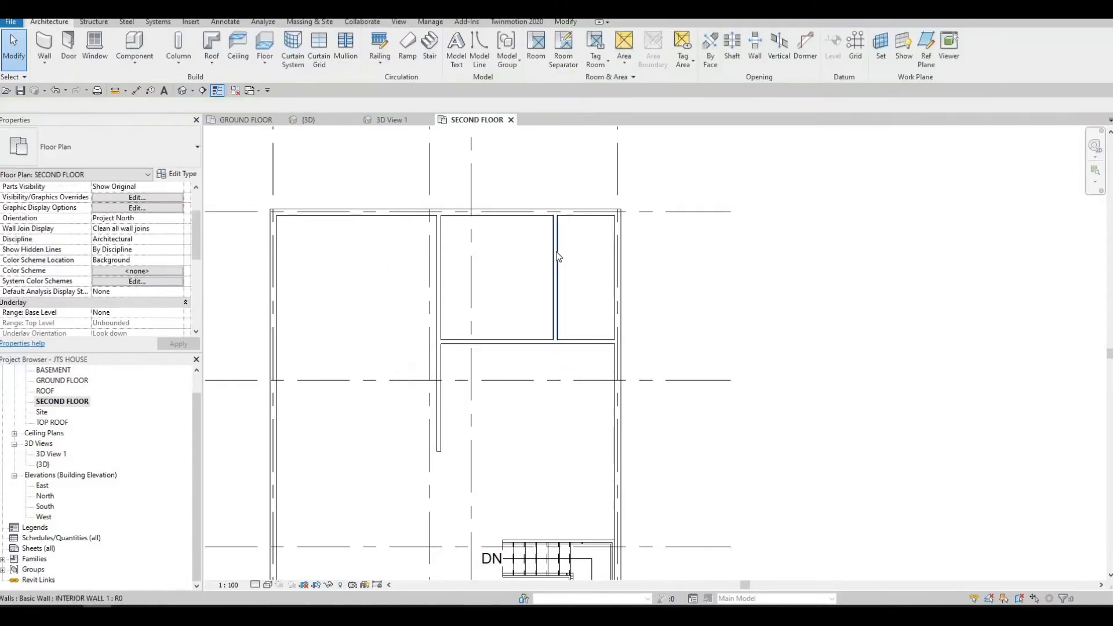
left_click(557, 257)
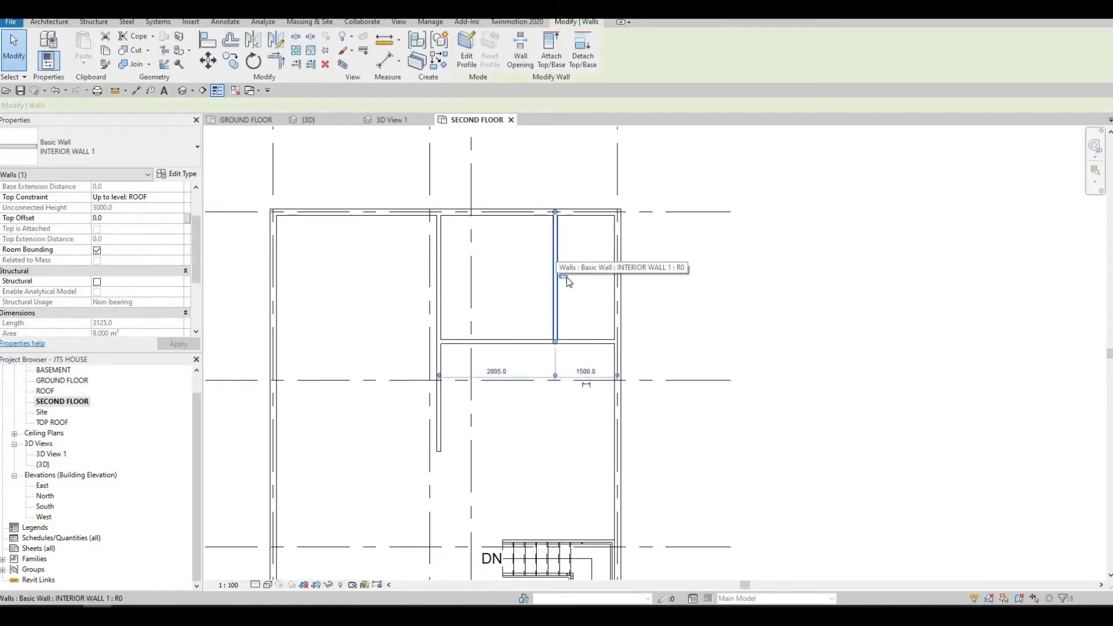
left_click(587, 372)
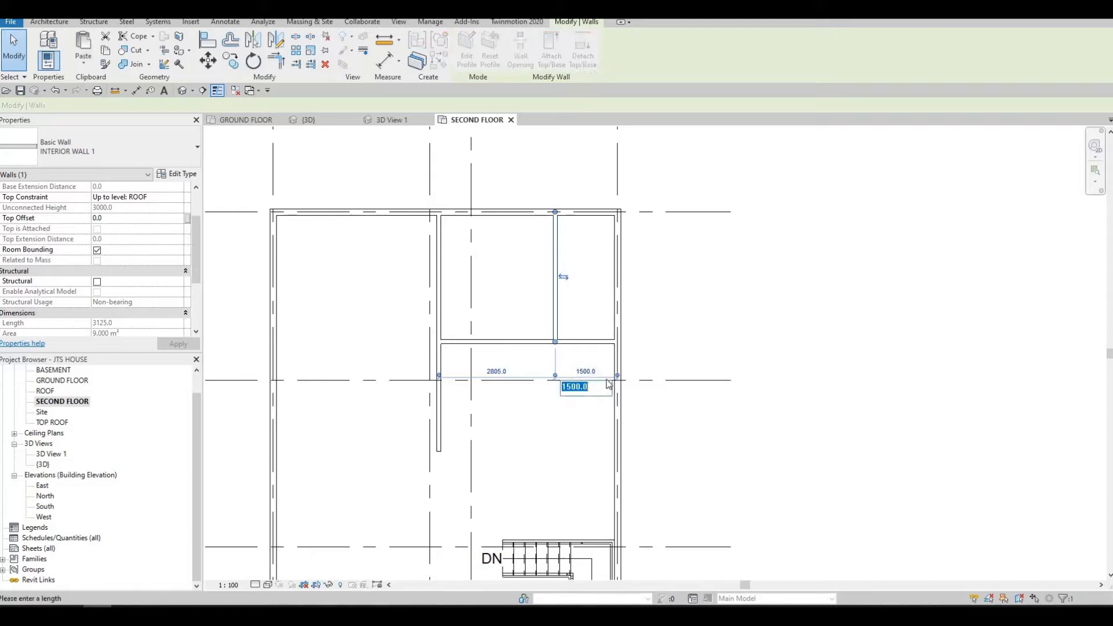
scroll(603, 384, "up", 2)
scroll(602, 385, "up", 2)
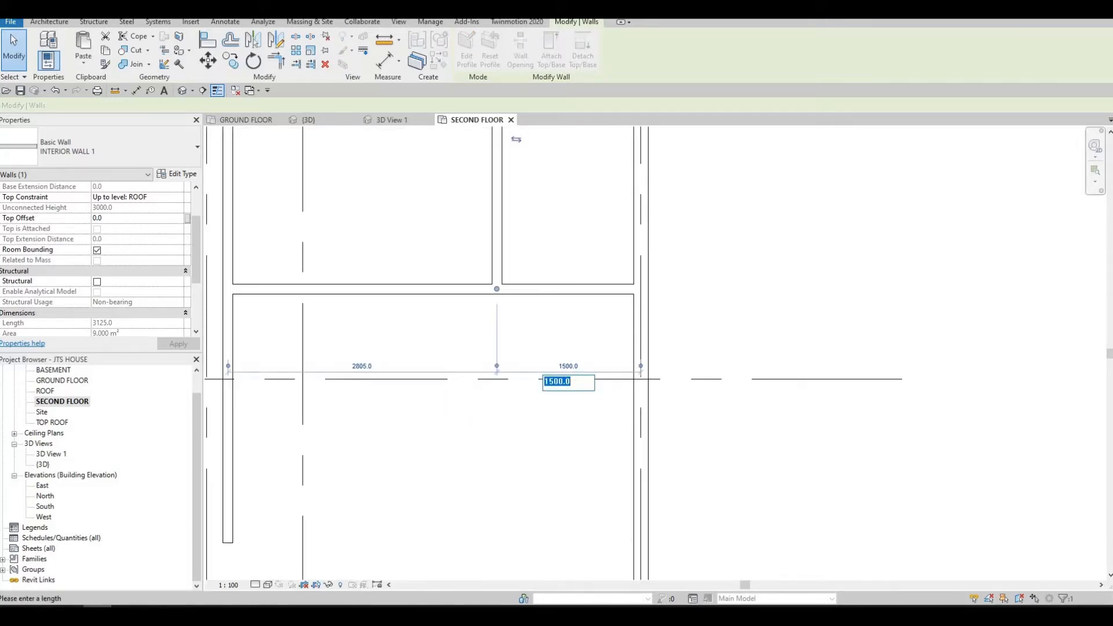
type("1600")
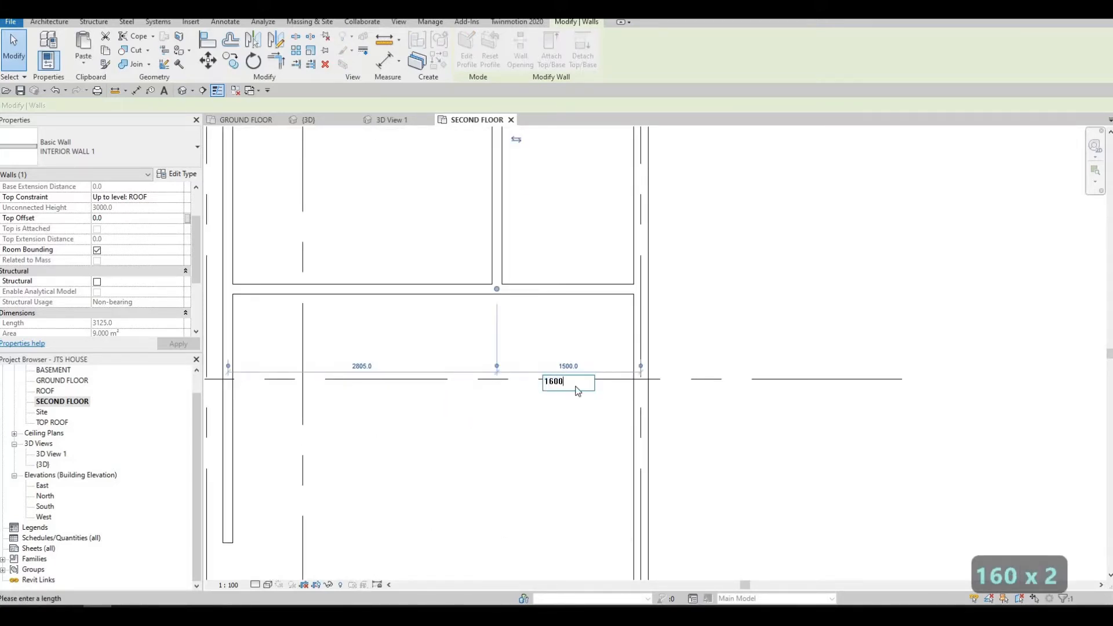
key("Return")
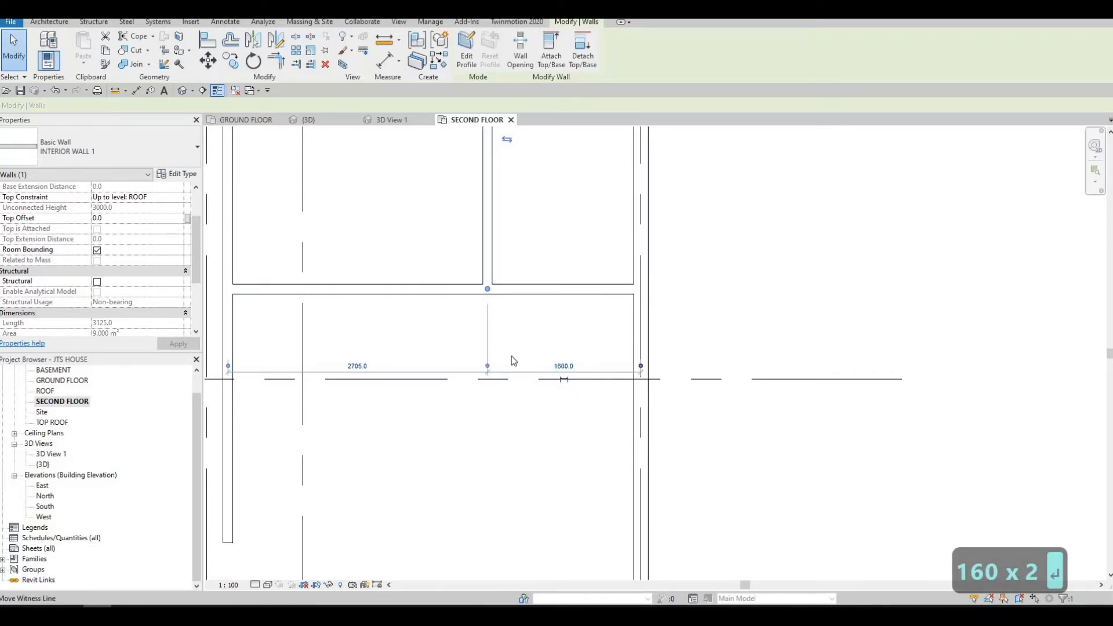
- Draw two chained interior walls between grids C and D: one horizontal across grids 2 and 3, then one 2700 mm long towards the recess
scroll(521, 339, "down", 1)
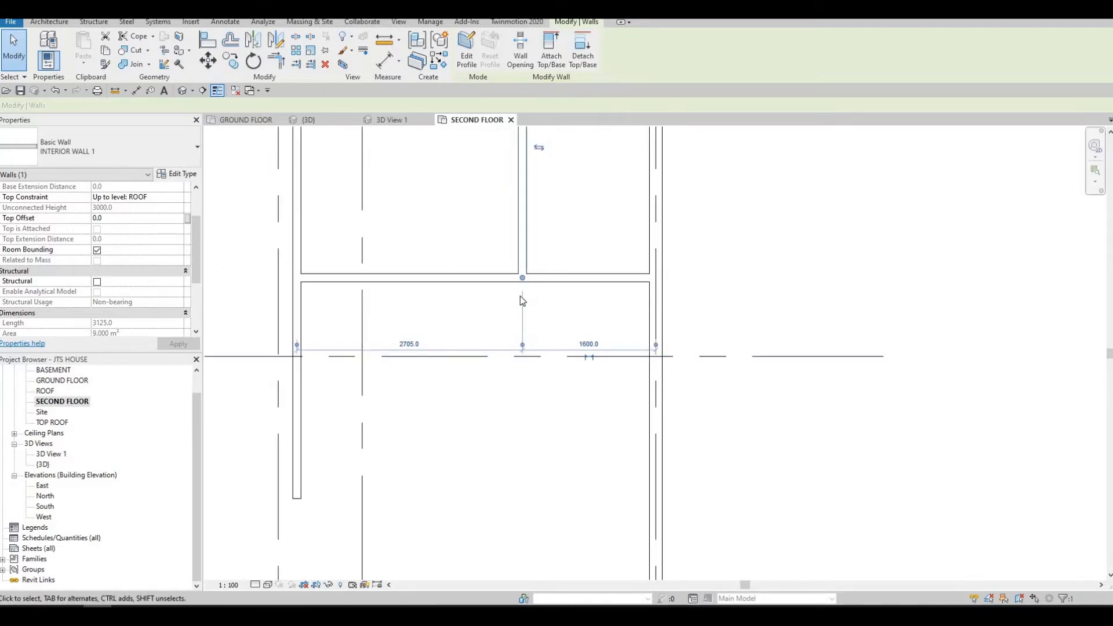
scroll(522, 301, "down", 3)
key("Escape")
scroll(499, 299, "down", 2)
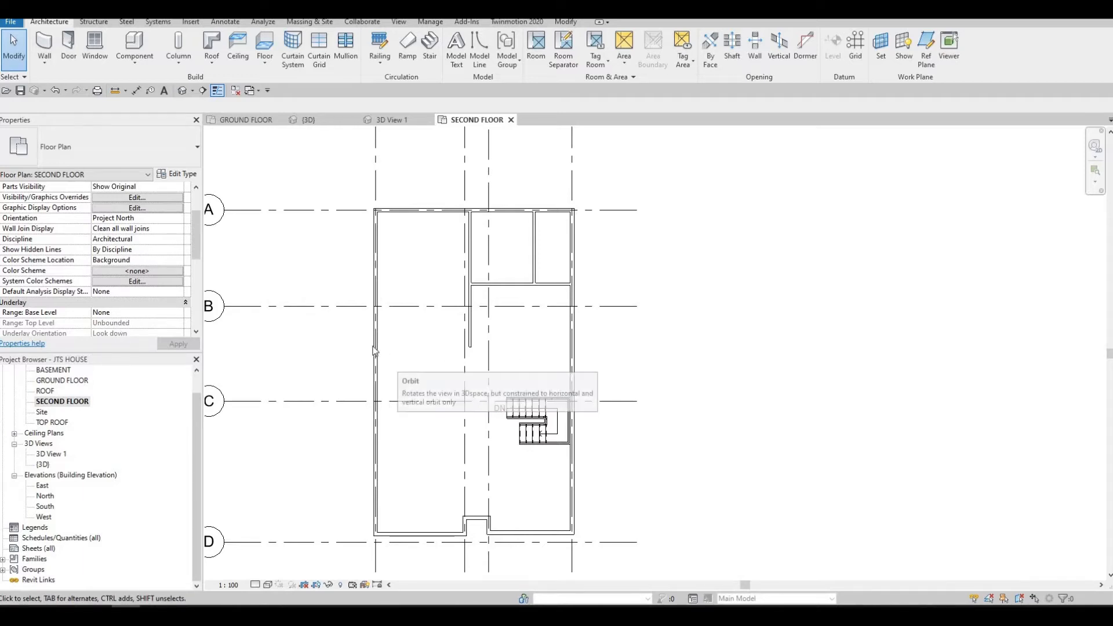
left_click(44, 42)
middle_click_drag(411, 324, 446, 243)
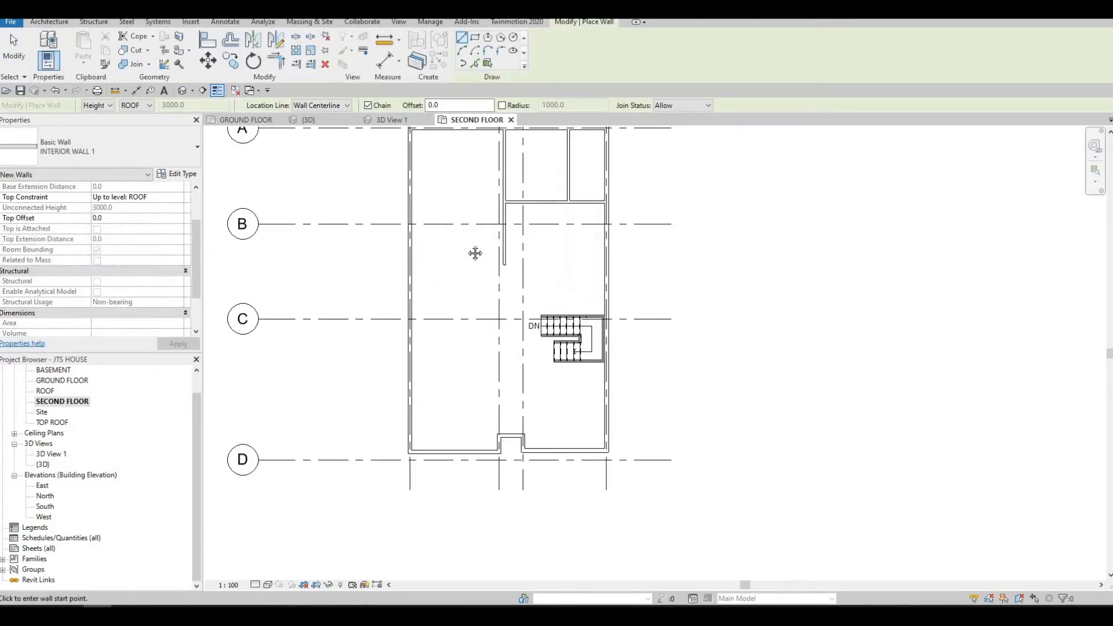
middle_click_drag(487, 297, 429, 312)
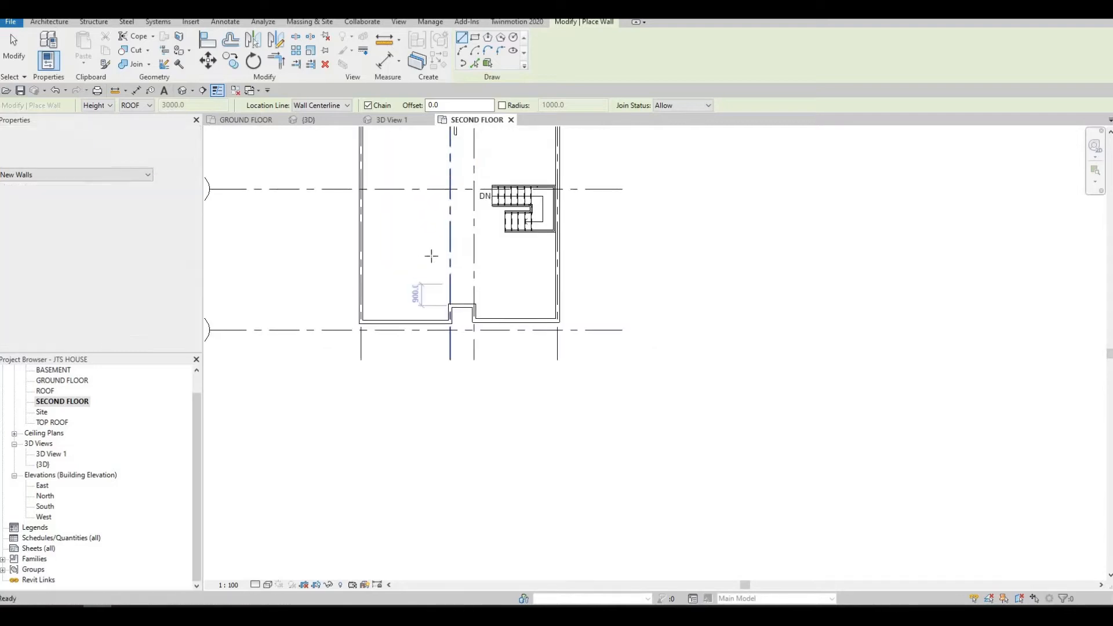
scroll(439, 227, "up", 2)
left_click(429, 221)
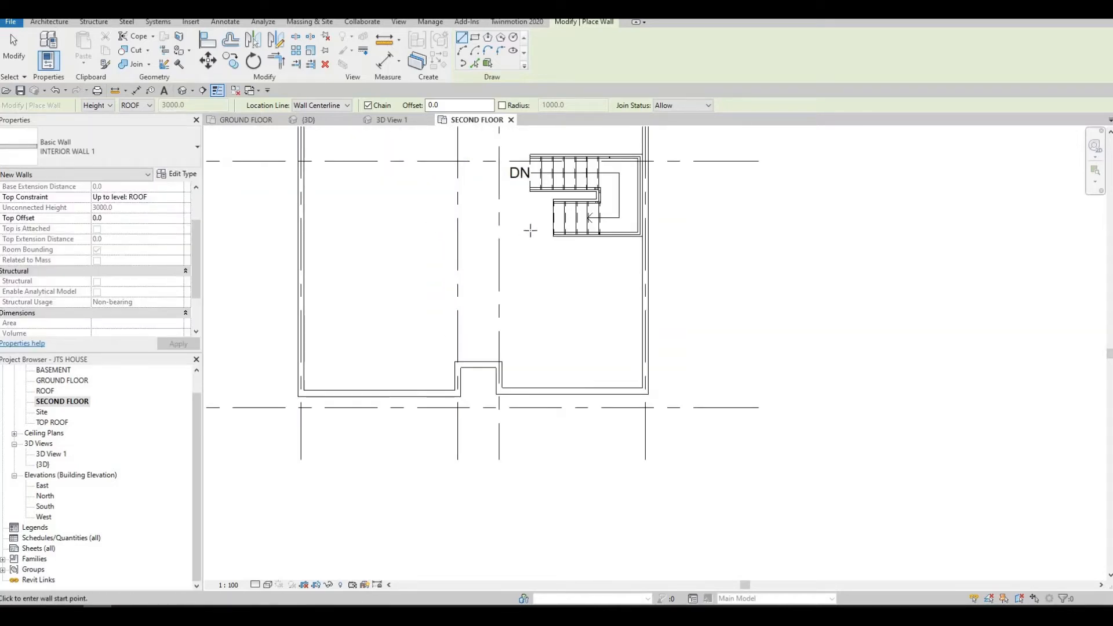
left_click(508, 221)
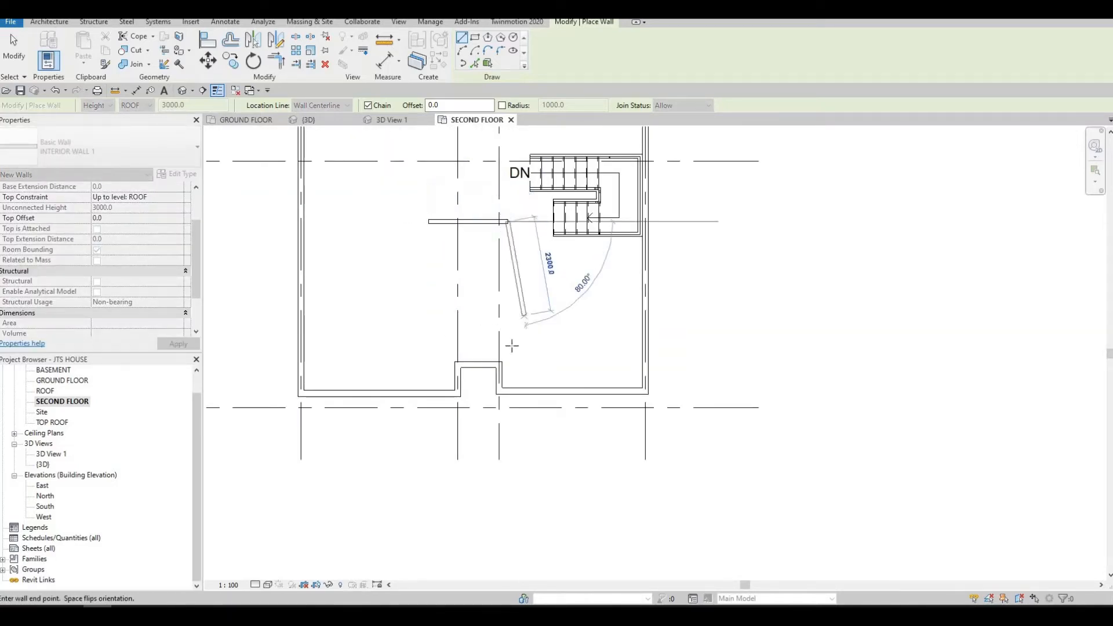
left_click(508, 334)
key("Escape")
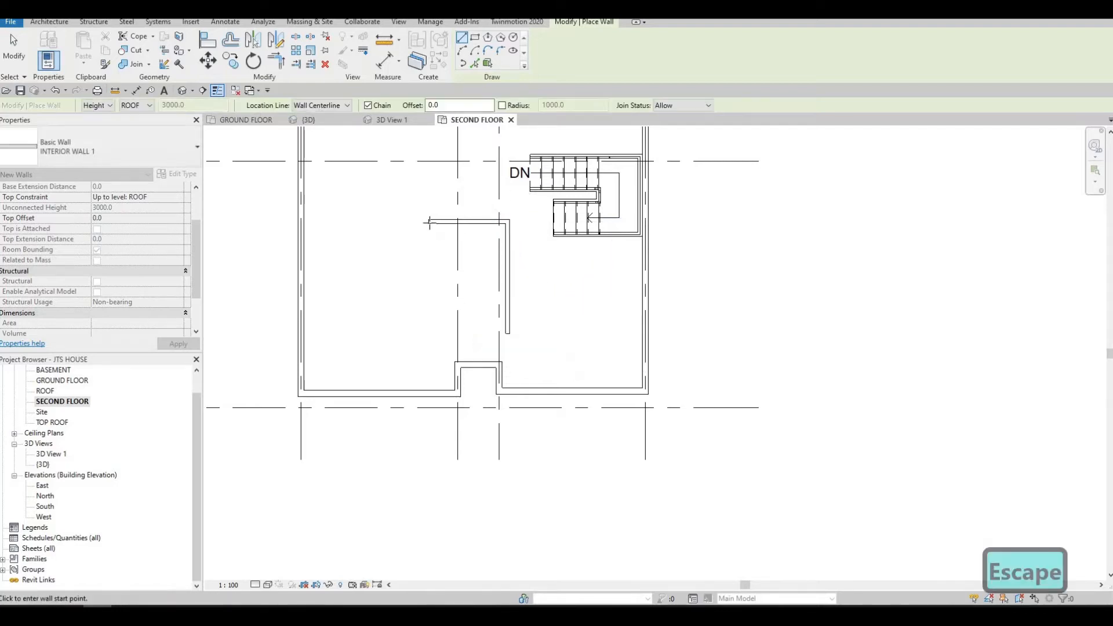
- Draw a 3000 mm interior wall towards grid D from the free end of the horizontal wall, and finish the wall command
left_click(429, 222)
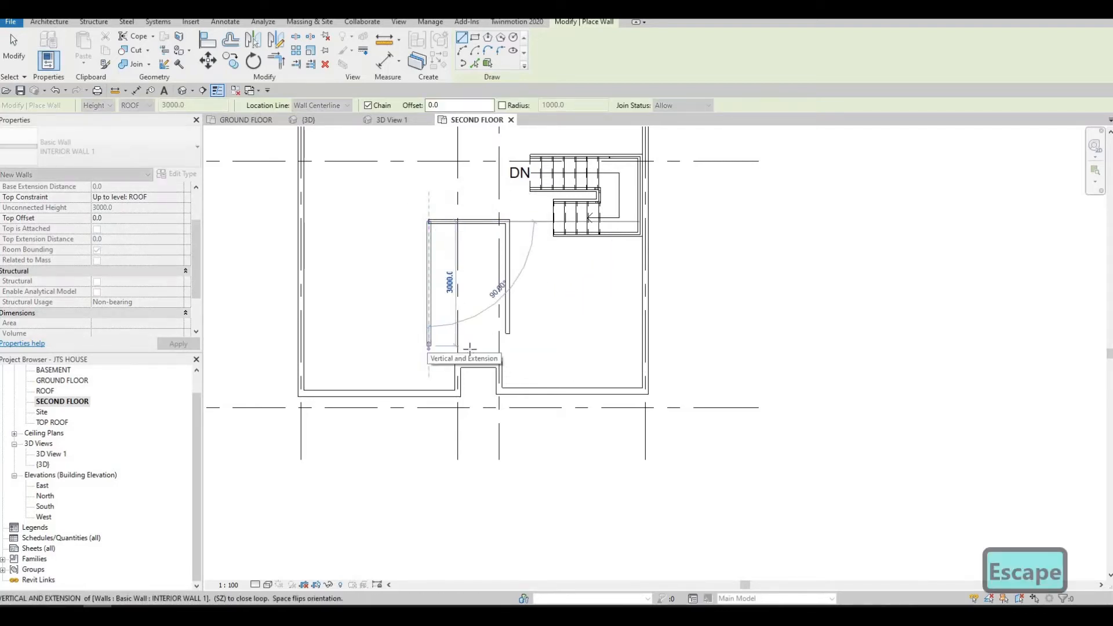
left_click(429, 346)
key("Escape")
key("Escape")
middle_click_drag(428, 346, 366, 293)
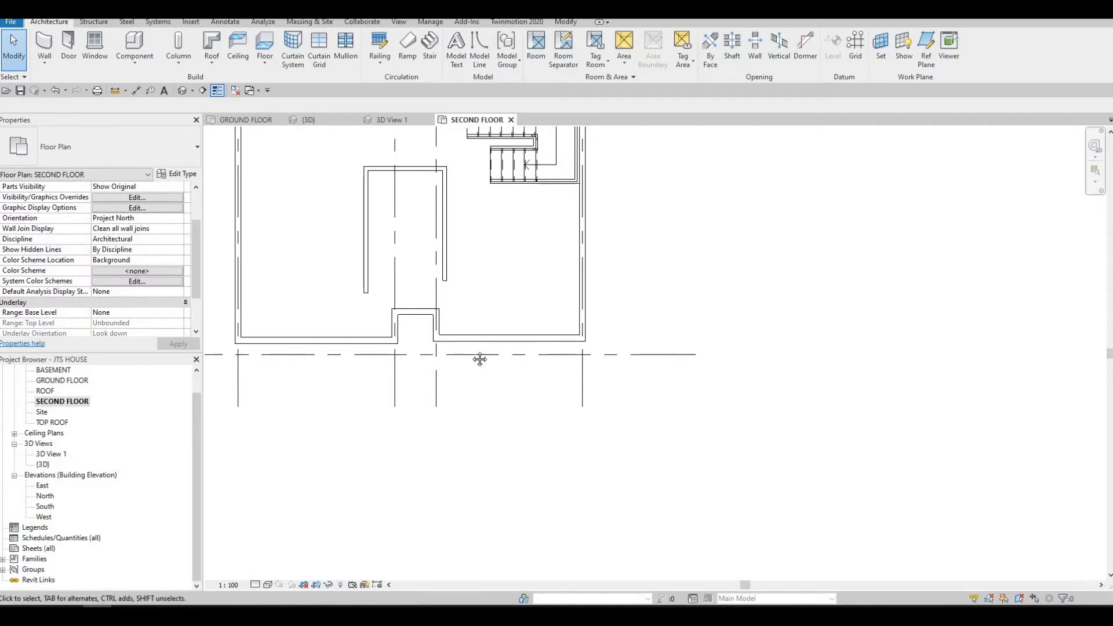
- Move the 2700 mm wall sideways until it is 1500 mm from the parallel 3000 mm wall
scroll(485, 336, "up", 3)
key("Escape")
key("Escape")
left_click_drag(490, 326, 464, 323)
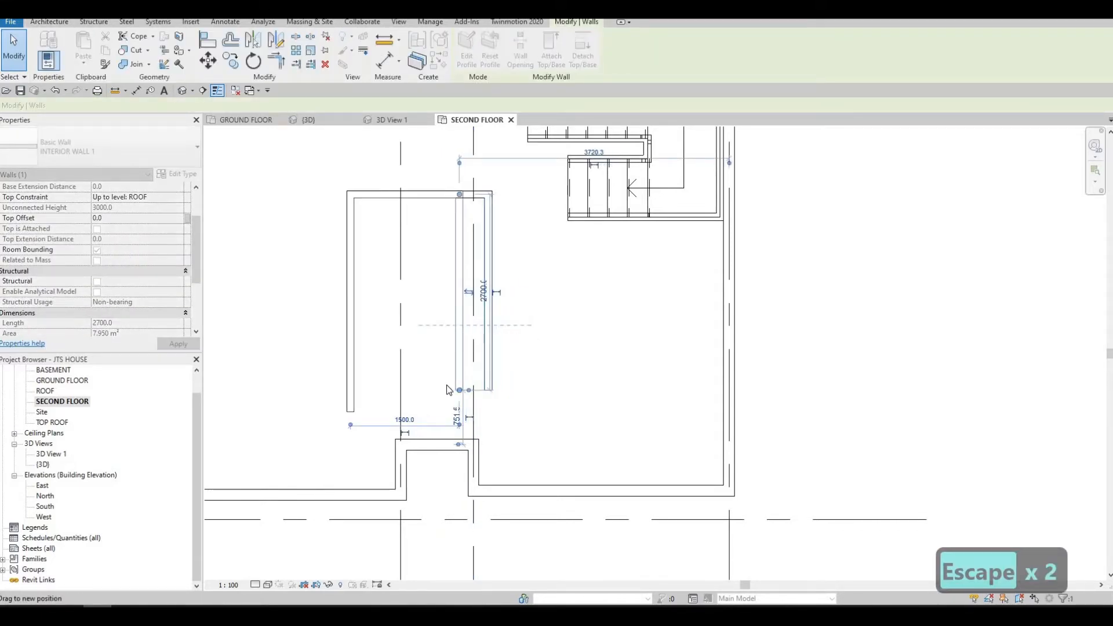
key("Escape")
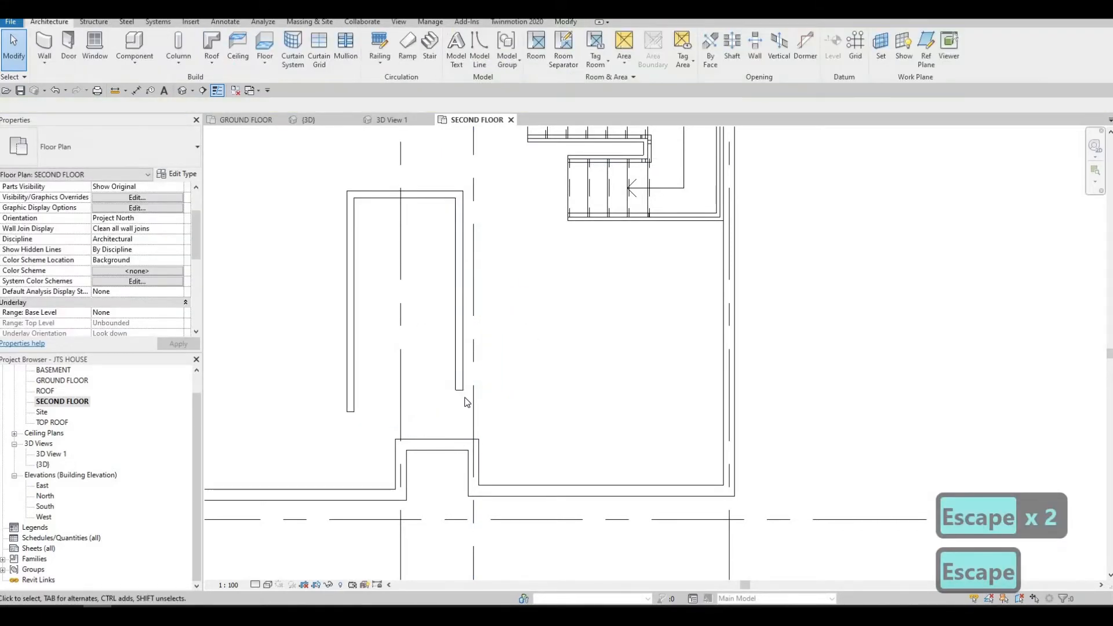
key("Escape")
- Align the stair-side face of the 2700 mm wall with the inner face of the exterior recess wall at grid 3
scroll(454, 385, "up", 2)
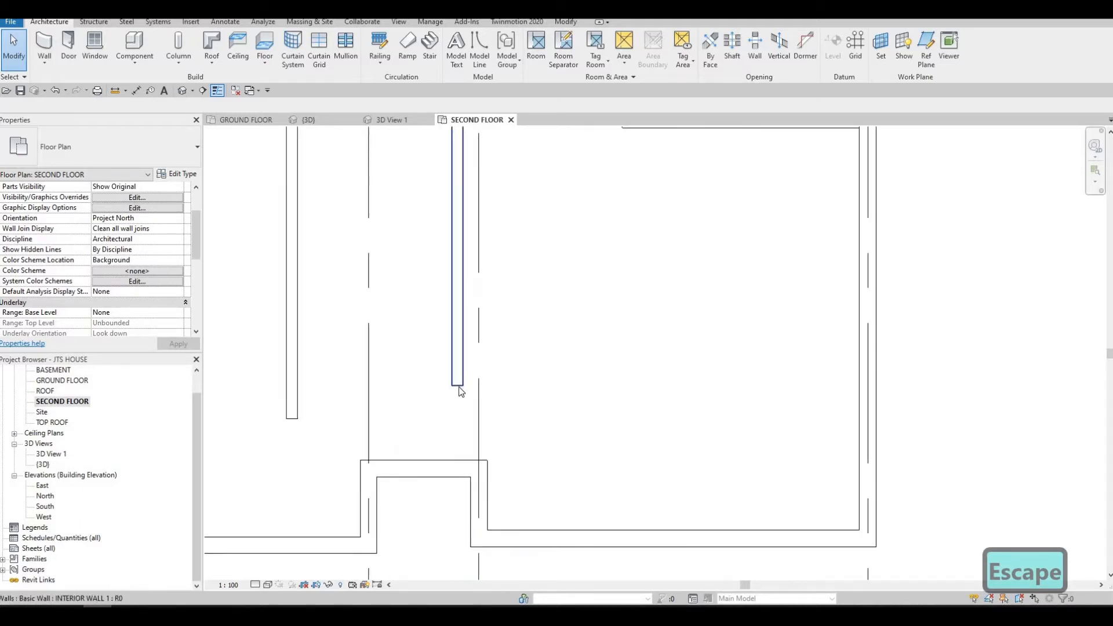
left_click(456, 380)
key("Escape")
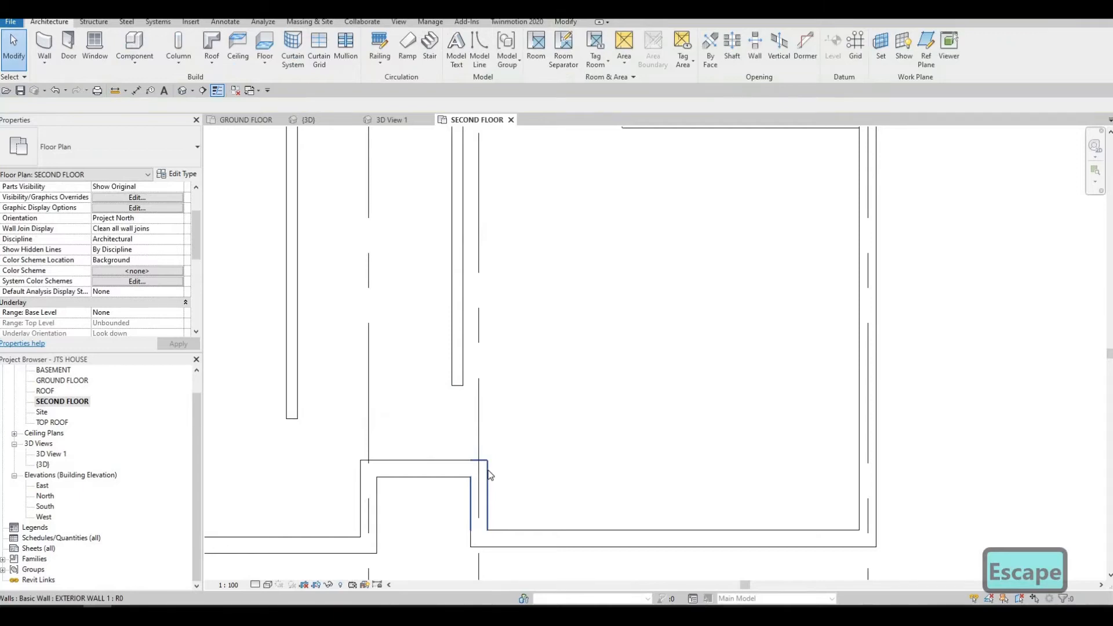
key("a")
key("l")
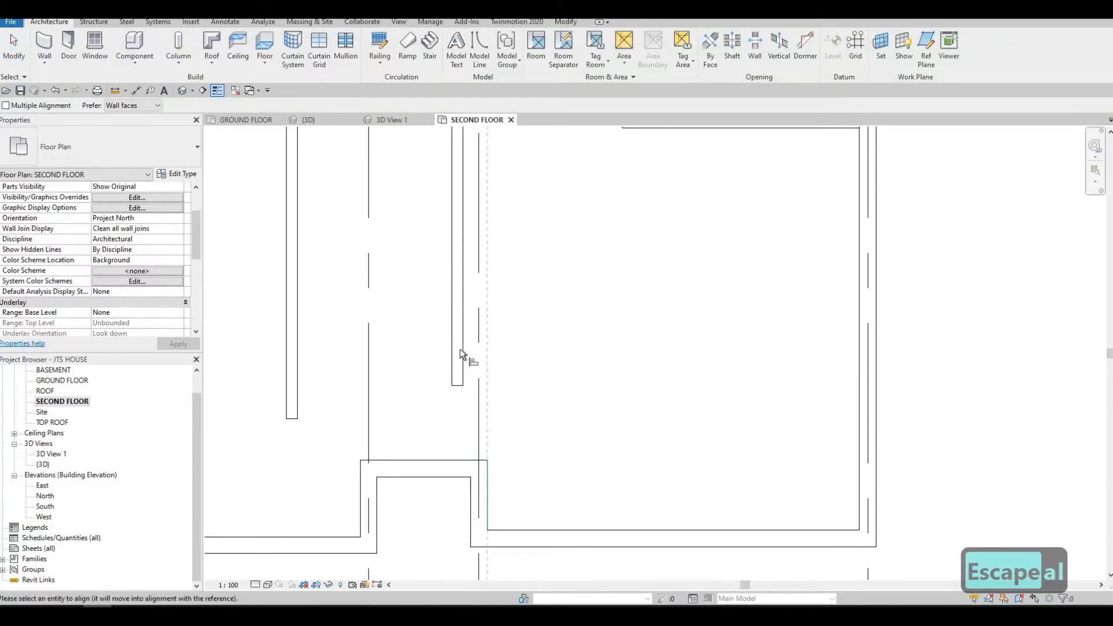
left_click(462, 349)
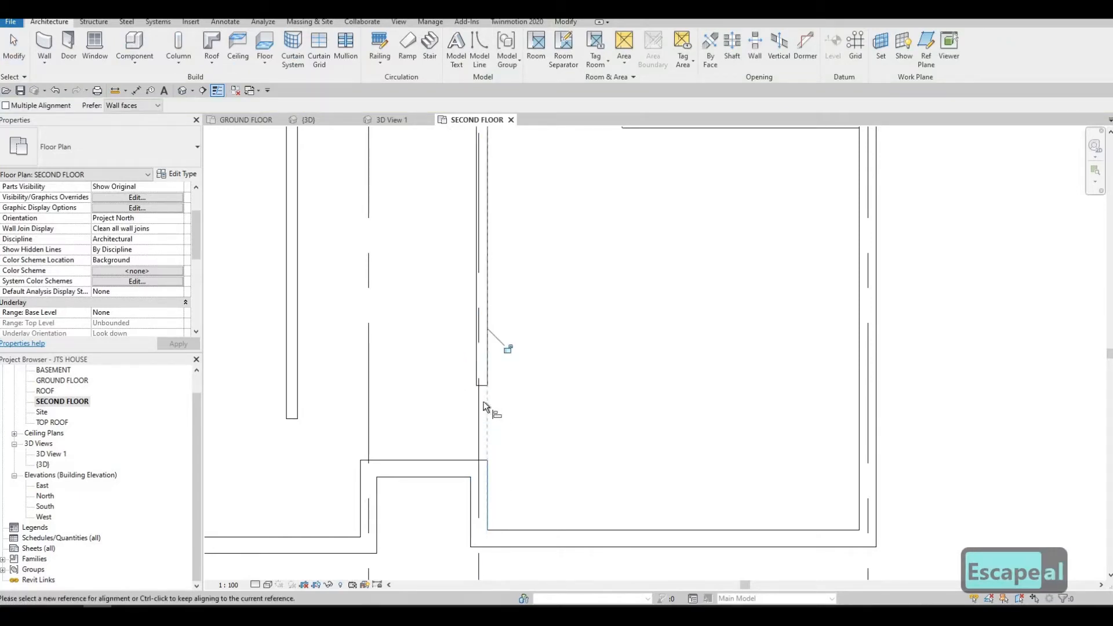
scroll(494, 409, "up", 2)
key("Escape")
key("Escape")
- Extend the free end of the aligned wall down to the exterior recess wall
left_click(478, 380)
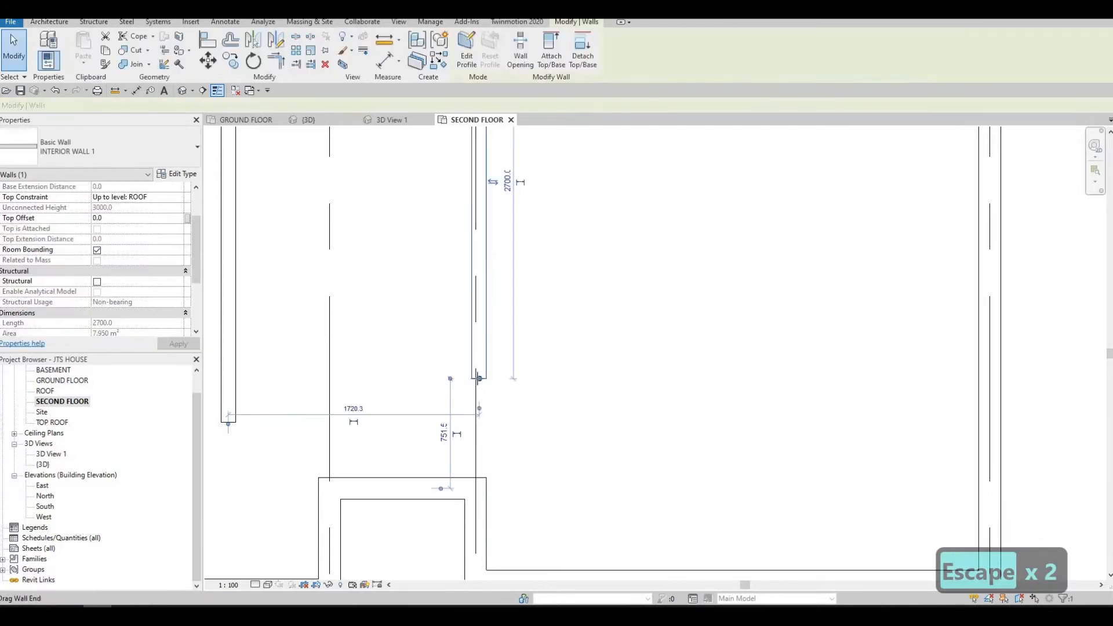
left_click_drag(471, 488, 470, 479)
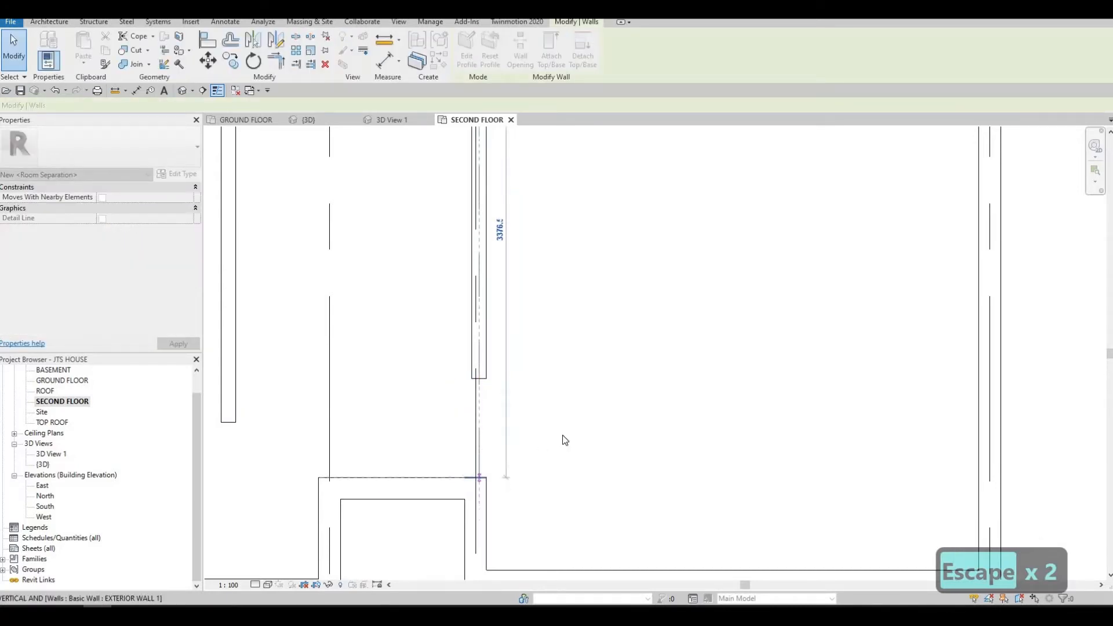
scroll(493, 426, "down", 3)
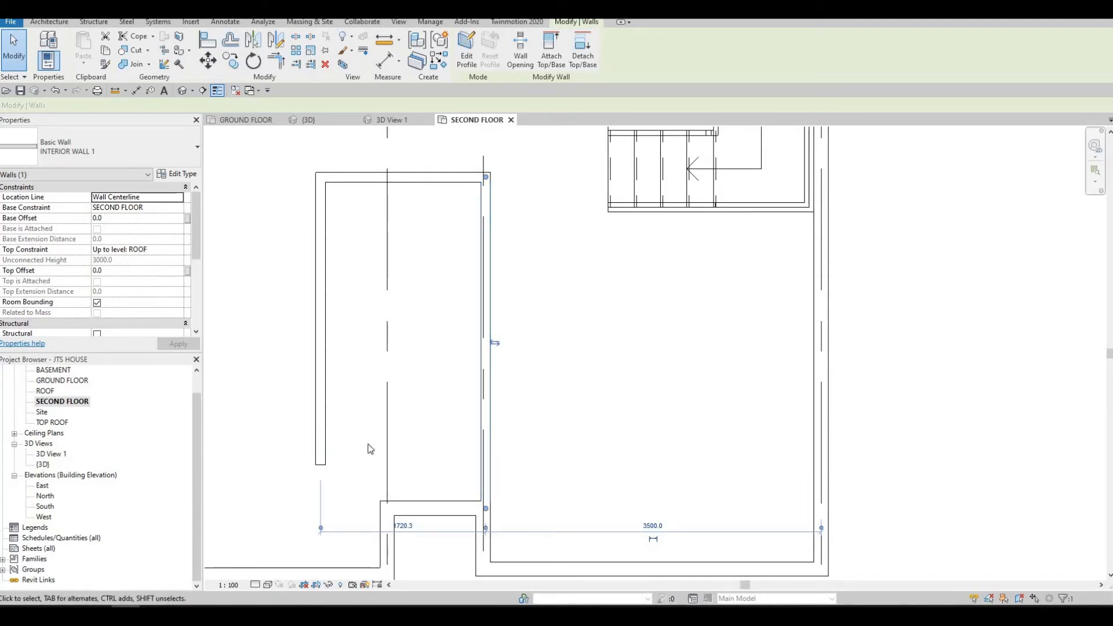
- Set the 3000 mm wall's distance from the parallel wall at grid 3 to 1730 mm
left_click(319, 305)
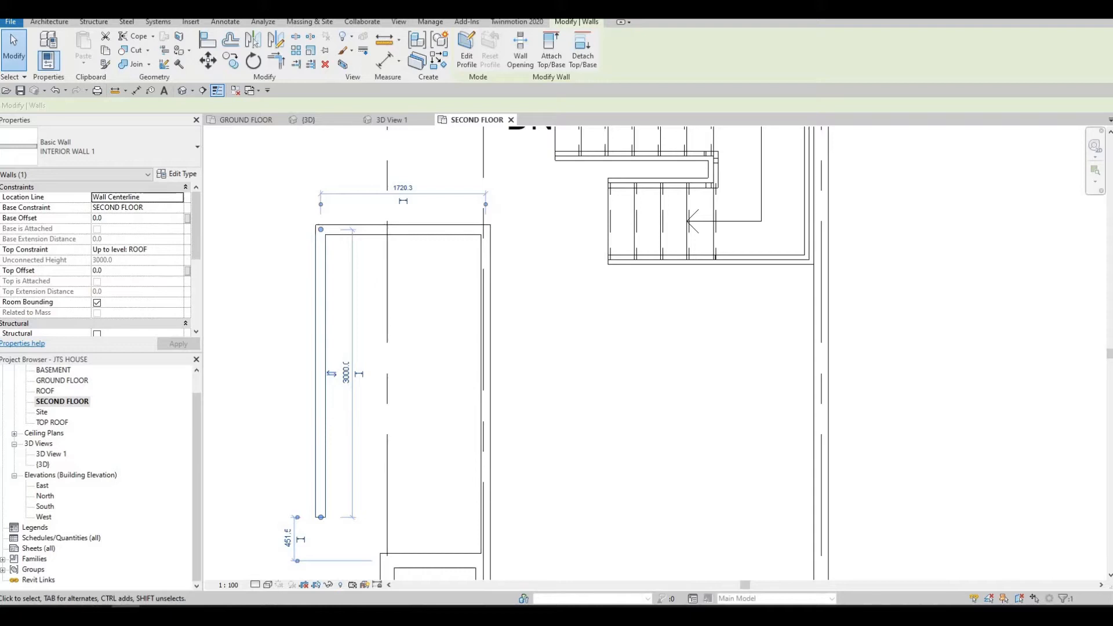
key("F1")
key("F1")
scroll(355, 377, "up", 2)
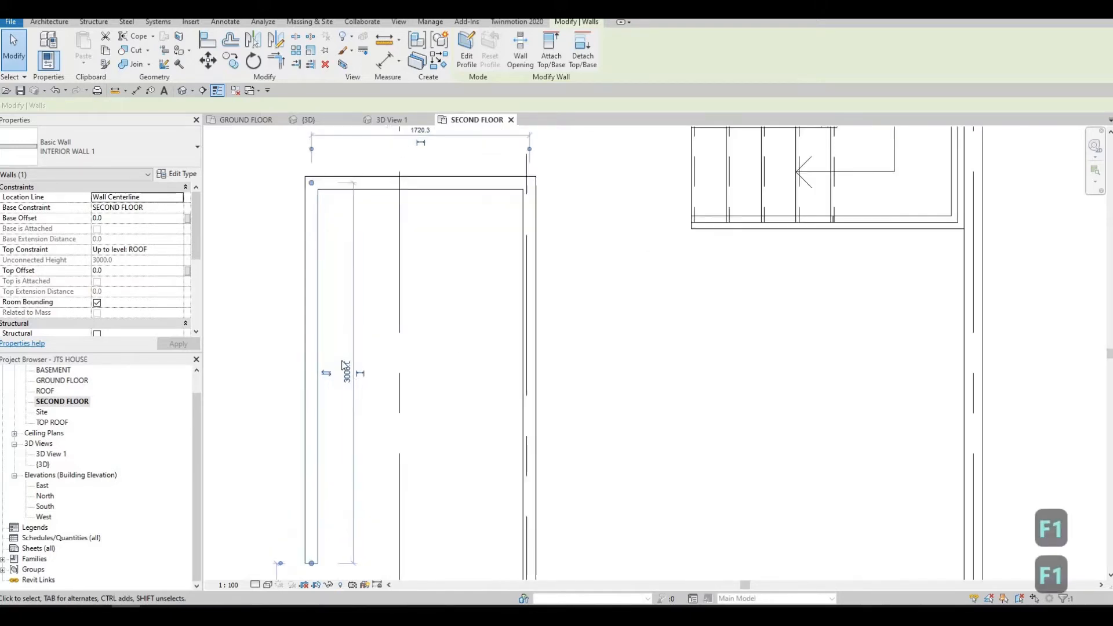
middle_click_drag(416, 133, 425, 248)
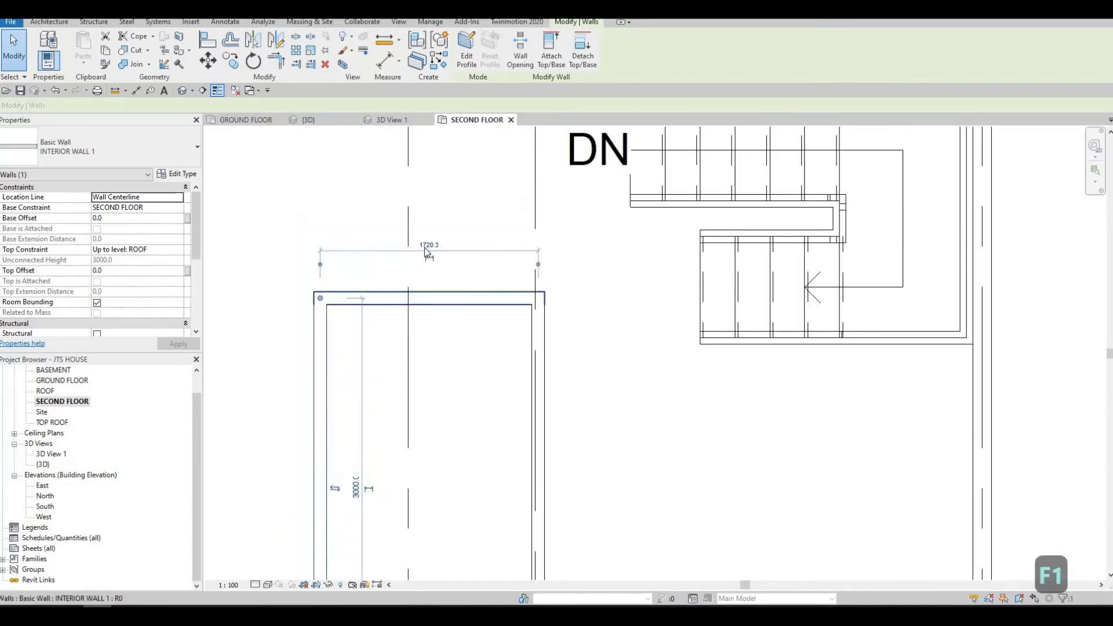
left_click(427, 244)
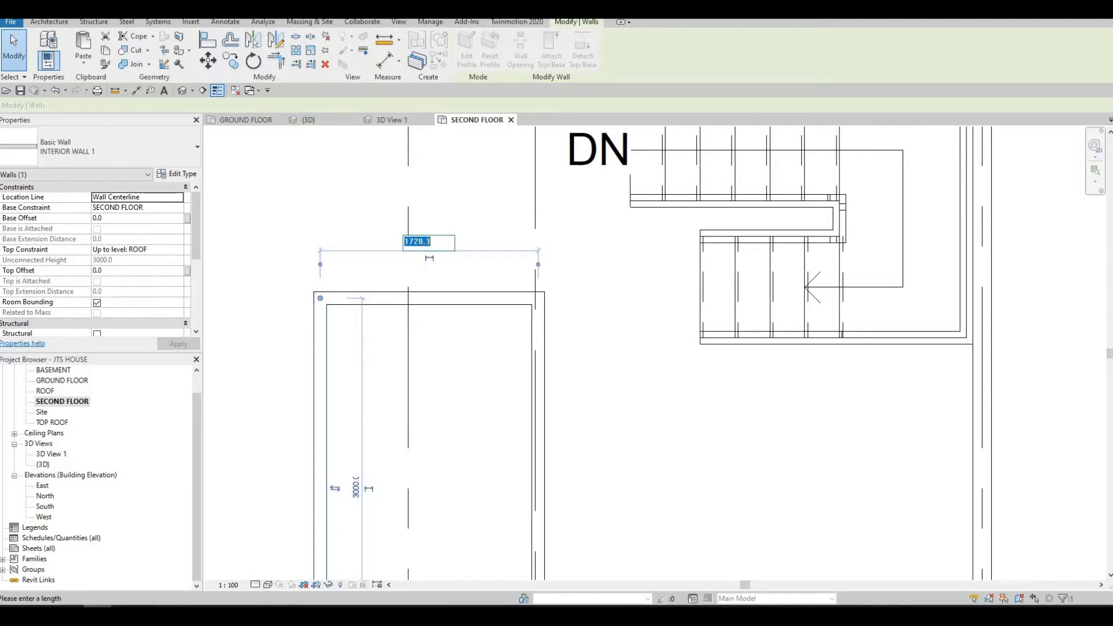
type("1730")
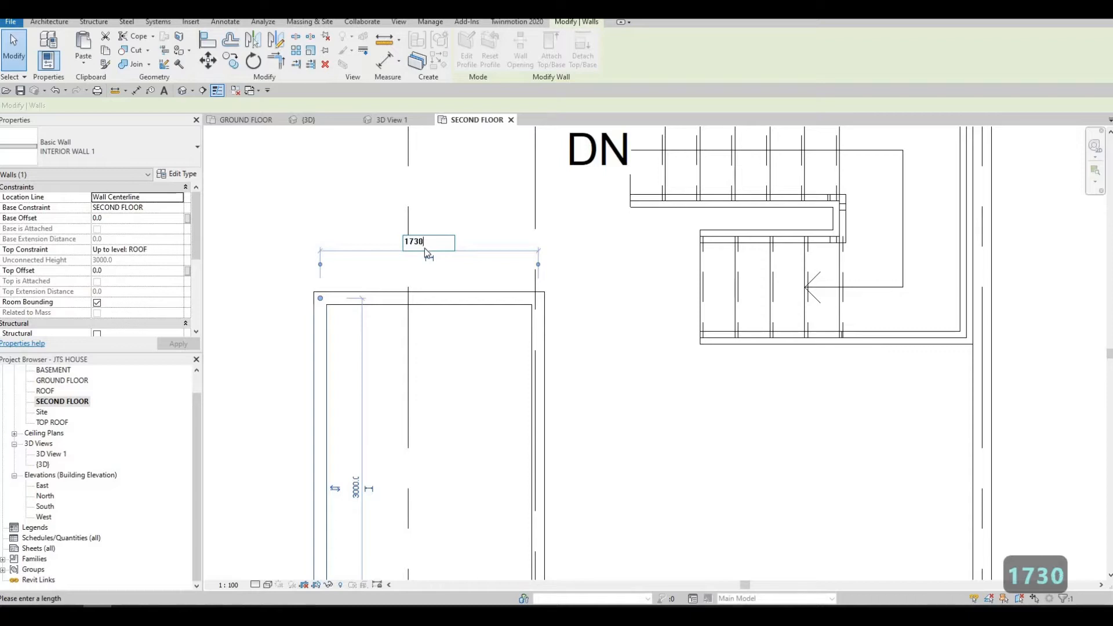
key("Return")
- Set the horizontal connecting wall's distance from the exterior recess wall to 4020 mm
scroll(417, 336, "down", 3)
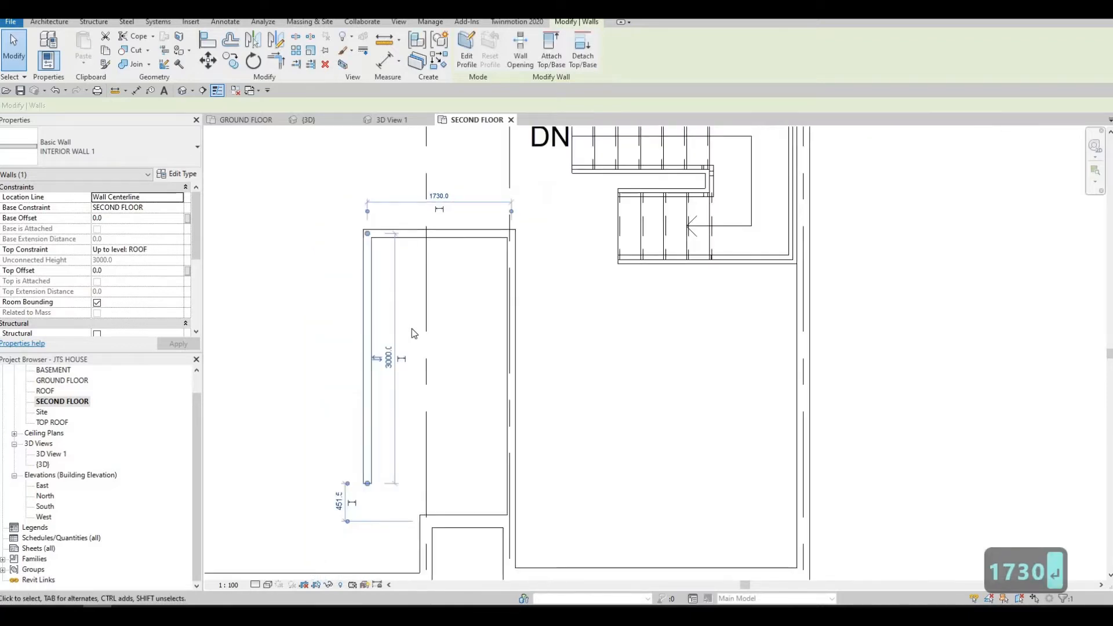
scroll(429, 326, "down", 2)
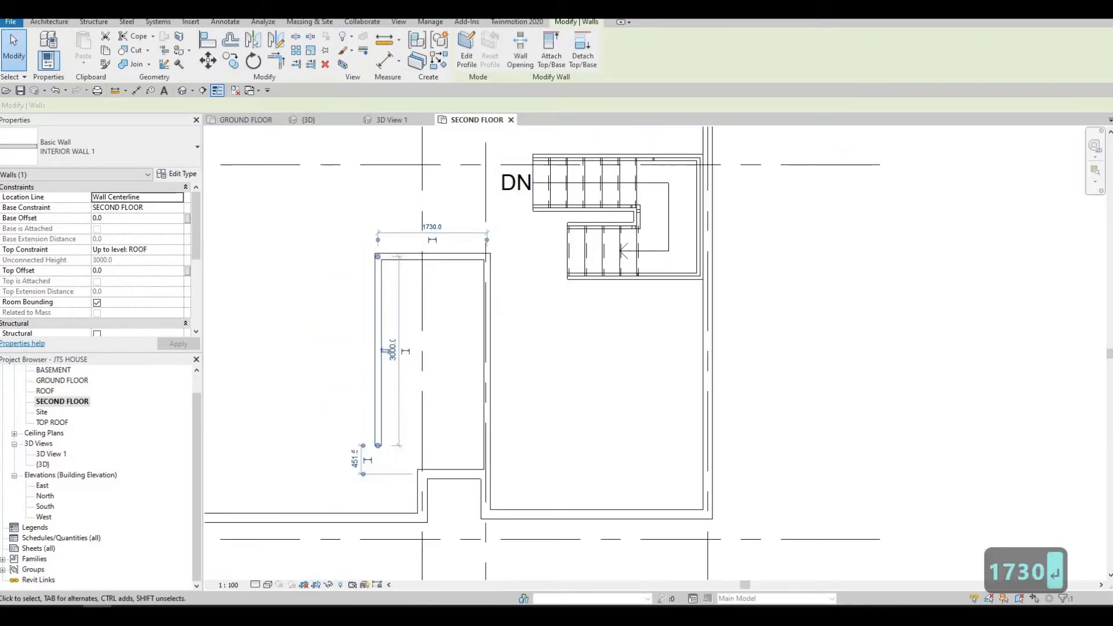
left_click(453, 258)
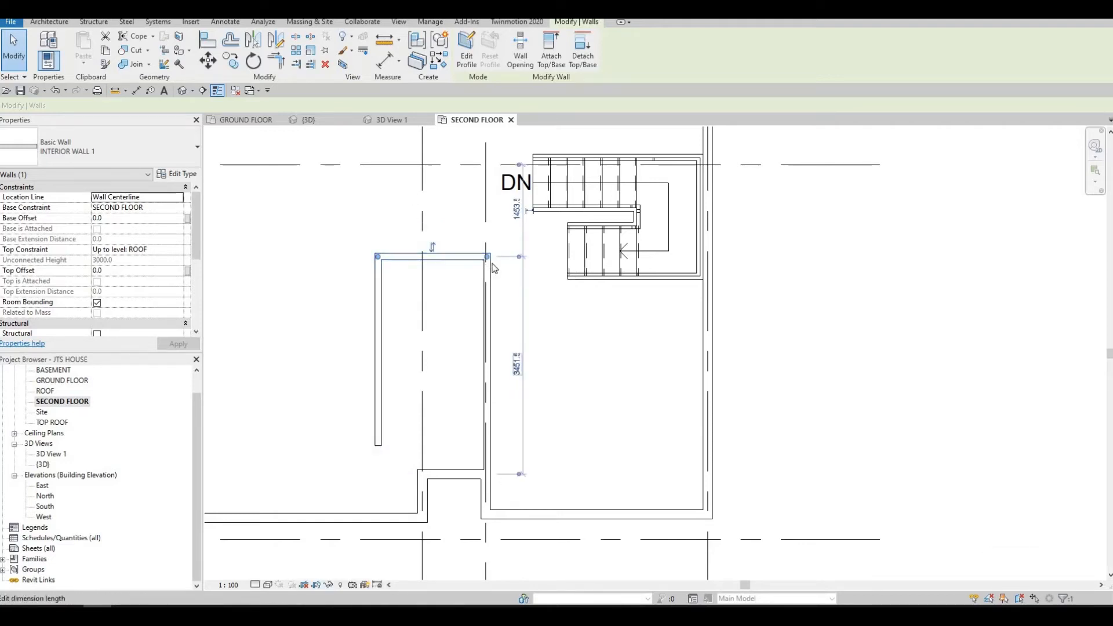
left_click(519, 374)
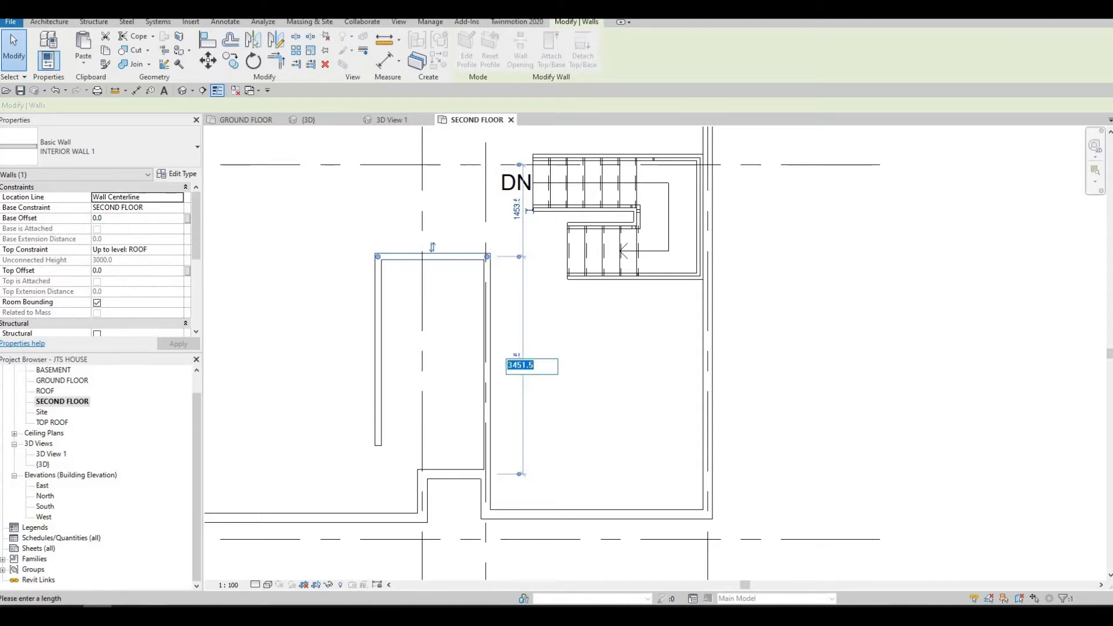
type("4020")
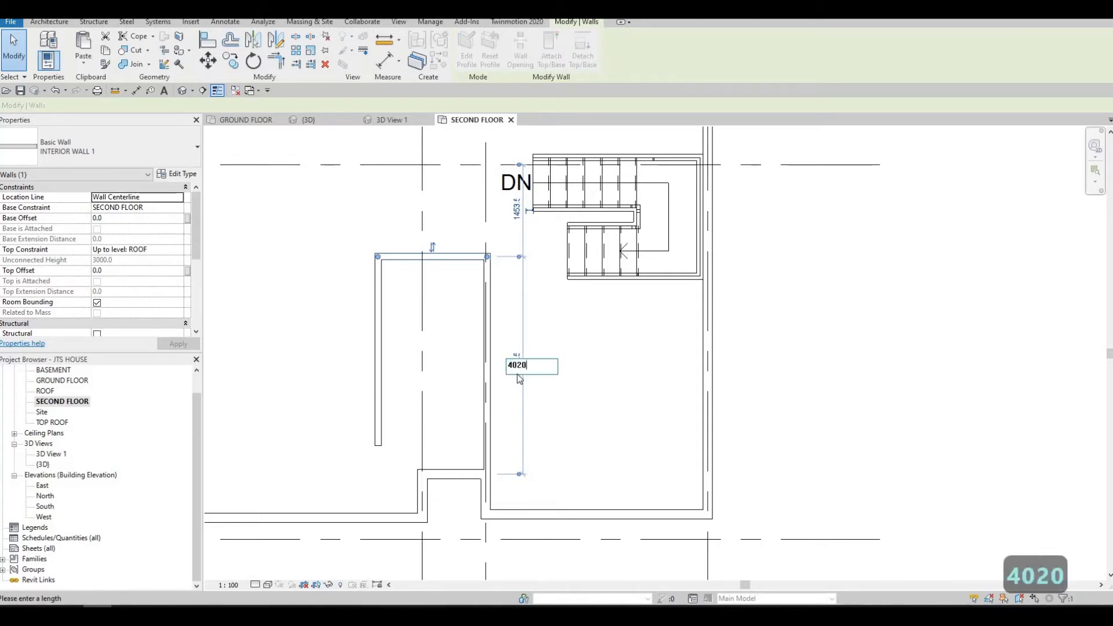
key("Return")
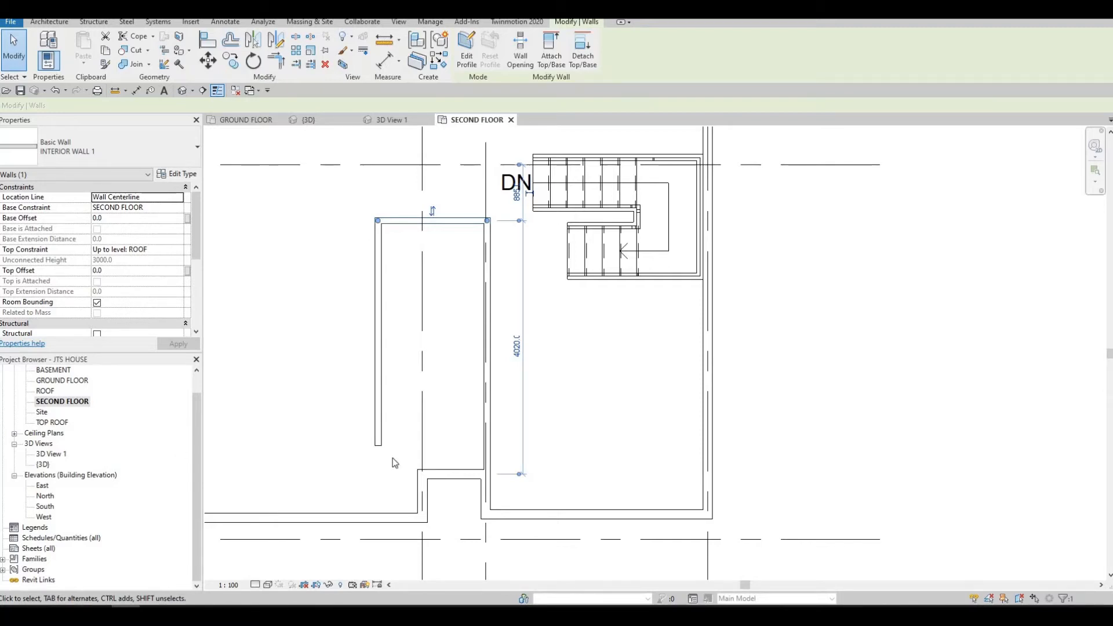
- Extend the open end of the interior wall beside the recess to the exterior wall near grid D
scroll(356, 430, "up", 2)
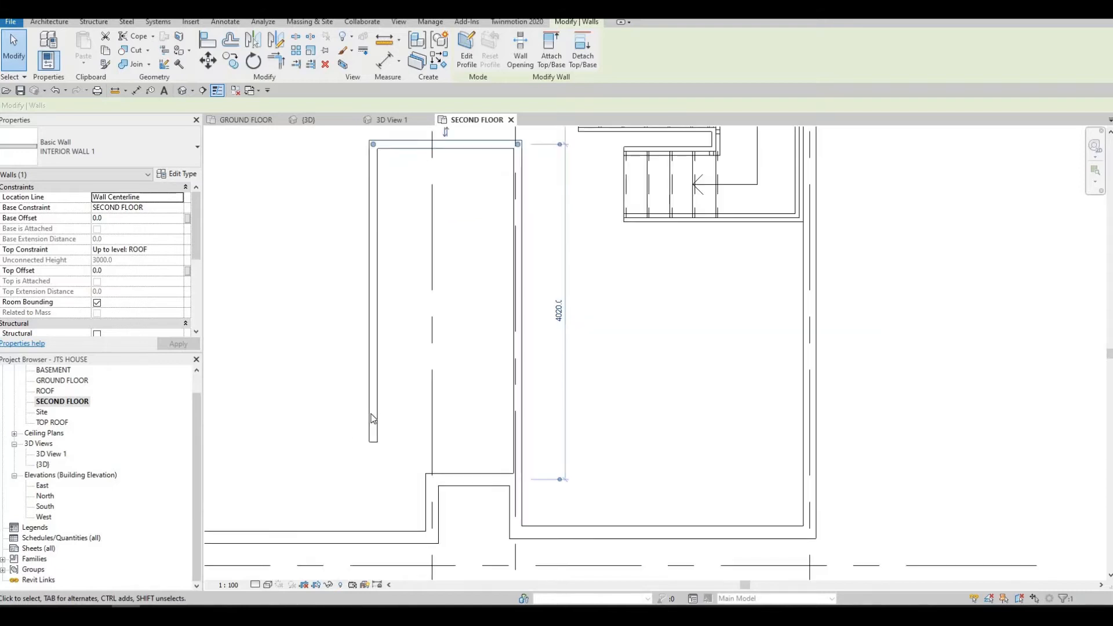
left_click(376, 444)
left_click_drag(373, 516, 373, 539)
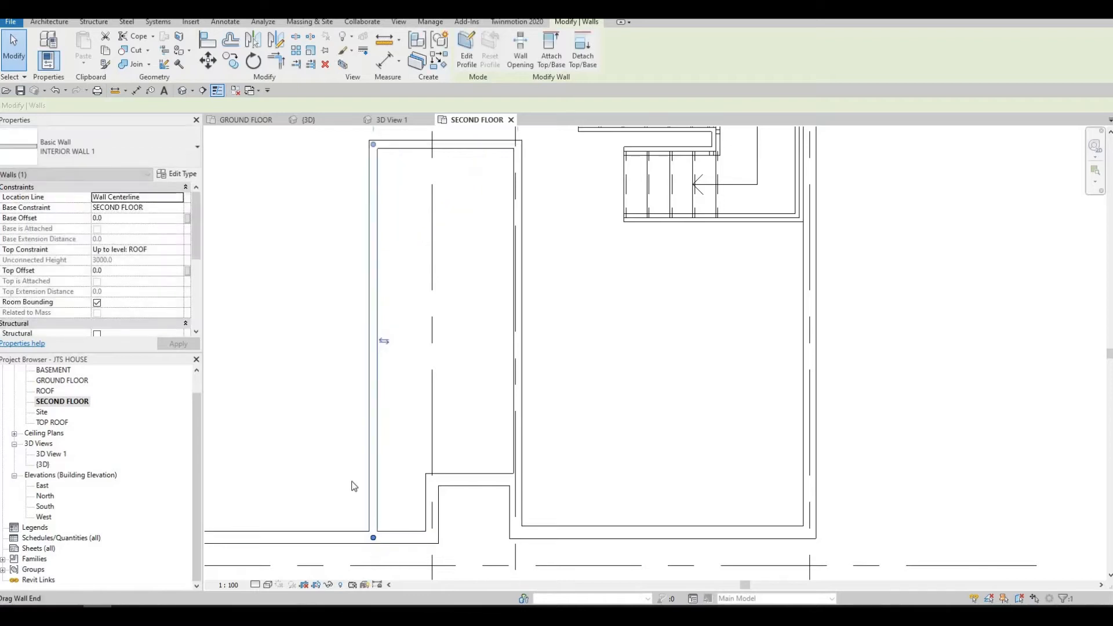
key("Escape")
- Draw an interior wall stub about 280 mm long from the extended wall towards the recess, in line with the recess wall
key("w")
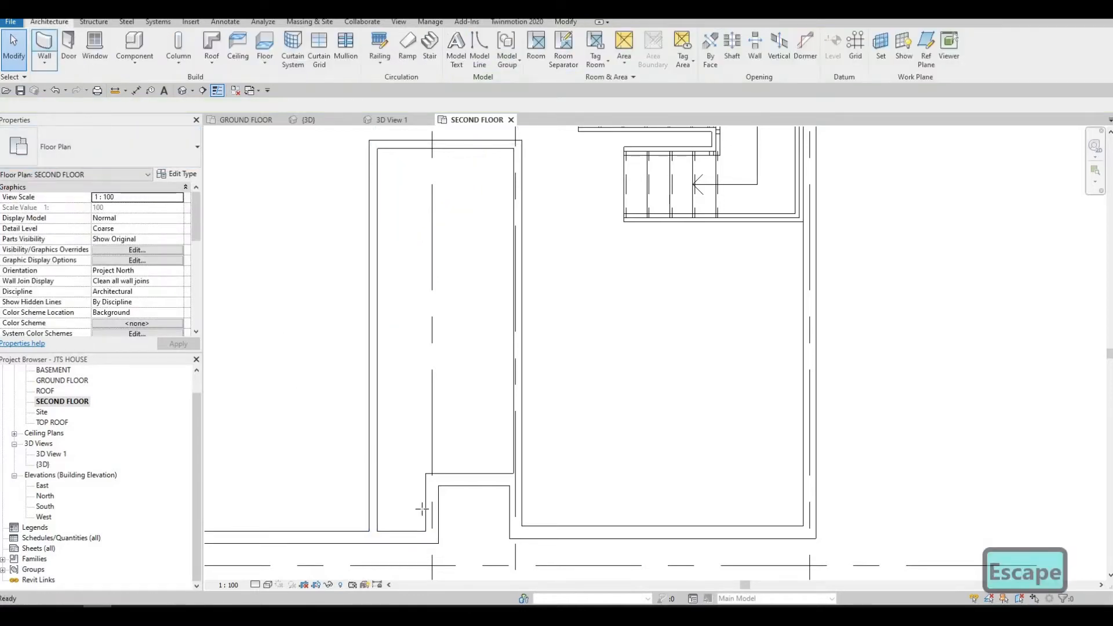
key("a")
scroll(378, 503, "up", 1)
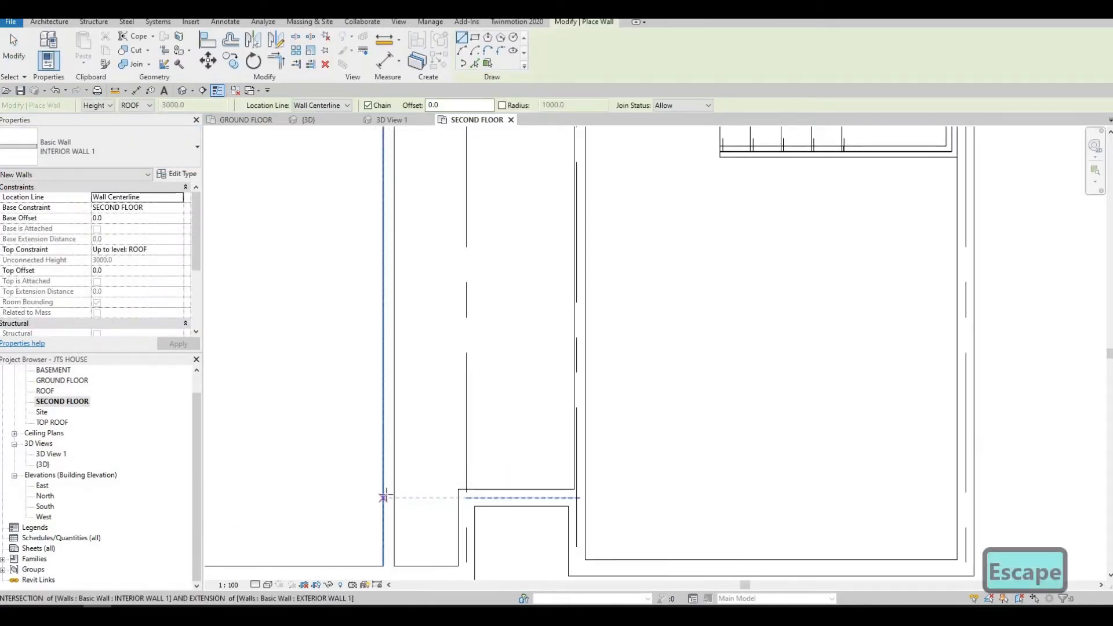
left_click(389, 498)
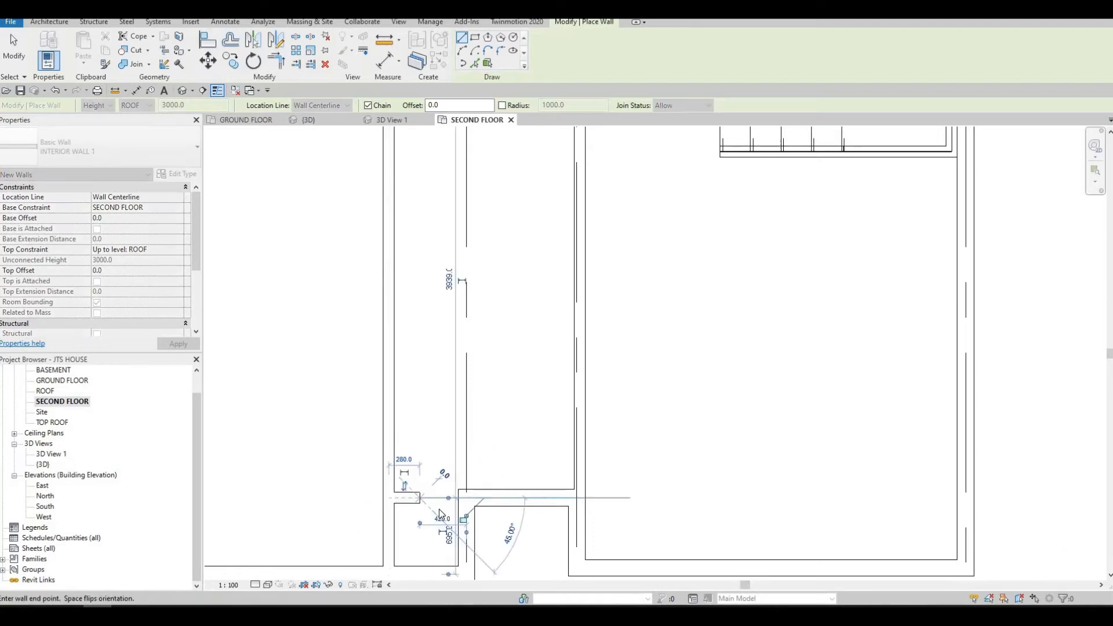
key("Escape")
scroll(436, 513, "up", 1)
key("a")
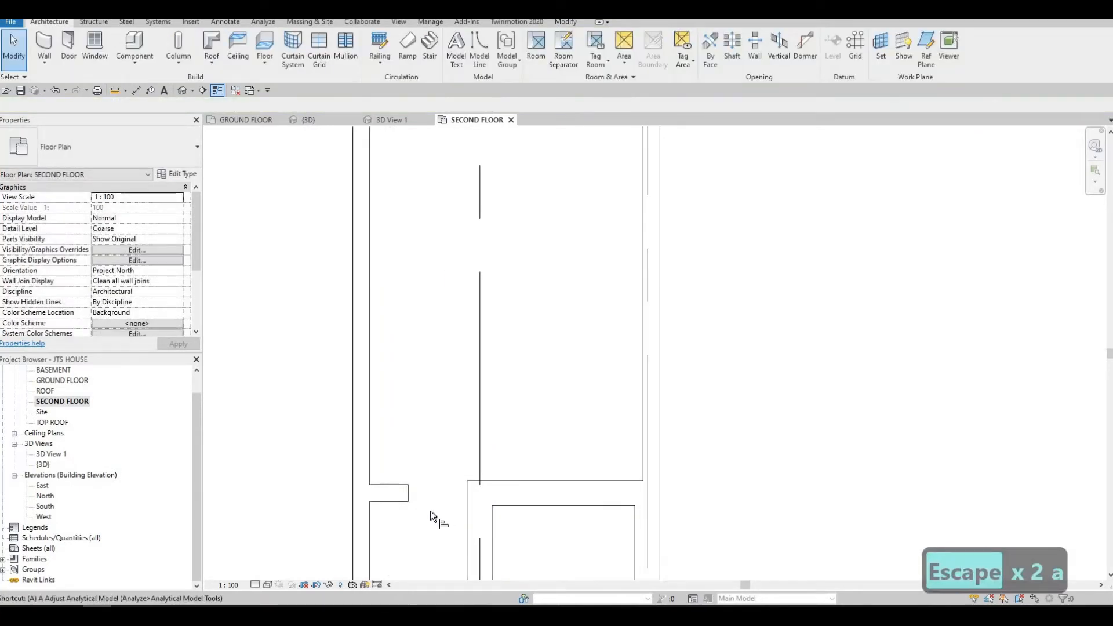
key("l")
left_click(408, 485)
key("Escape")
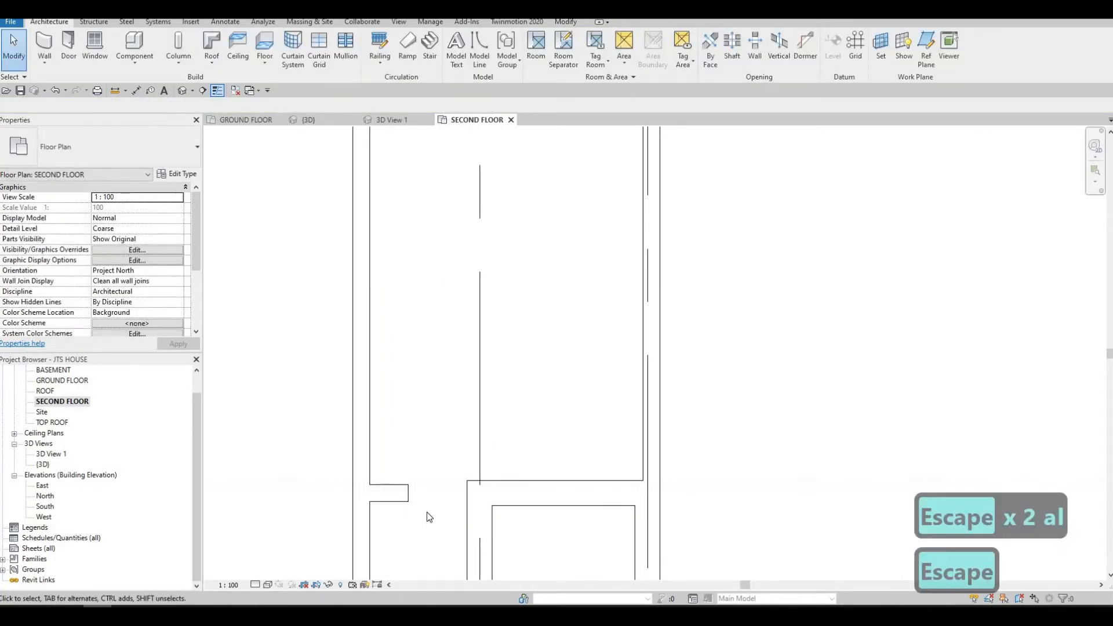
- Align the upper face of the short interior stub with the upper face of the exterior recess wall
key("a")
key("l")
left_click(491, 481)
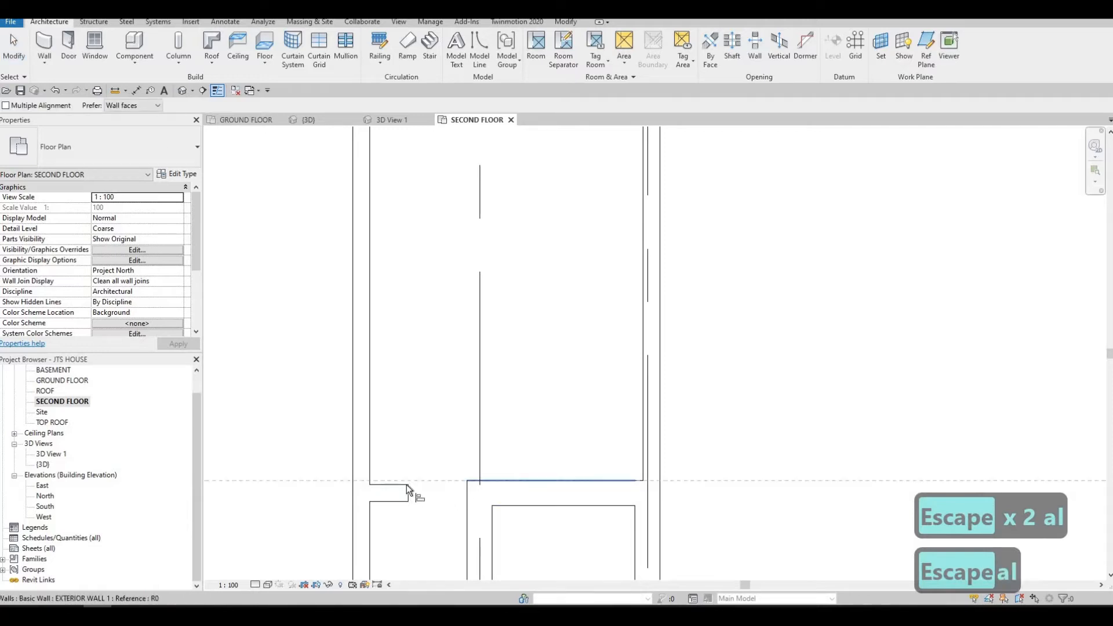
left_click(392, 483)
key("Escape")
key("Escape")
key("Escape")
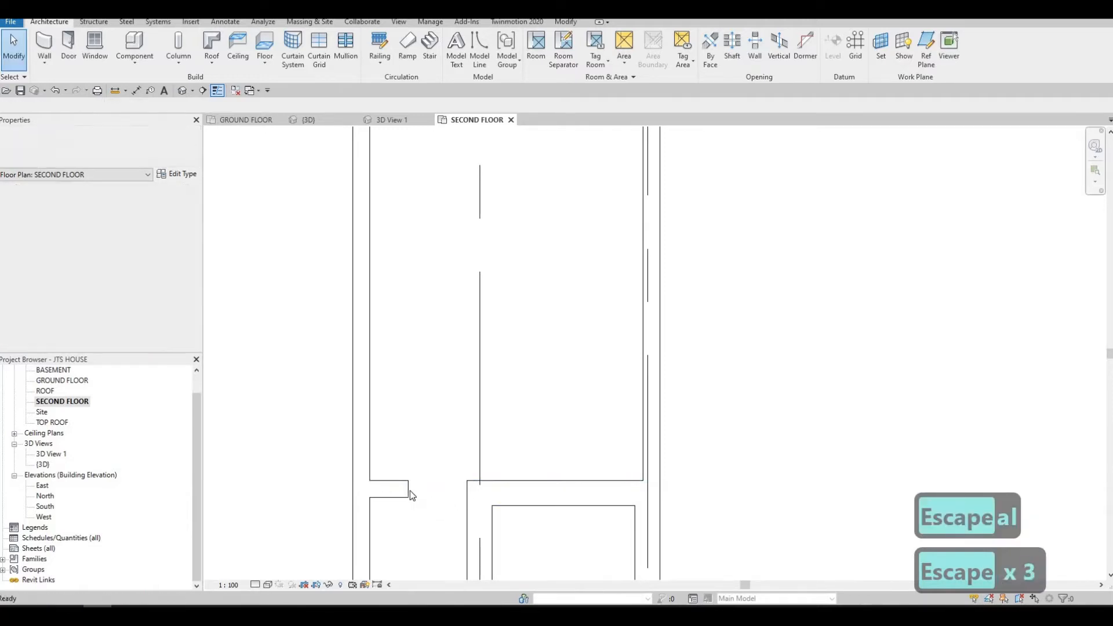
- Try to stretch the stub's free end to the exterior recess wall, and undo the stretch
left_click(409, 491)
left_click_drag(409, 490, 468, 493)
key("ctrl+z")
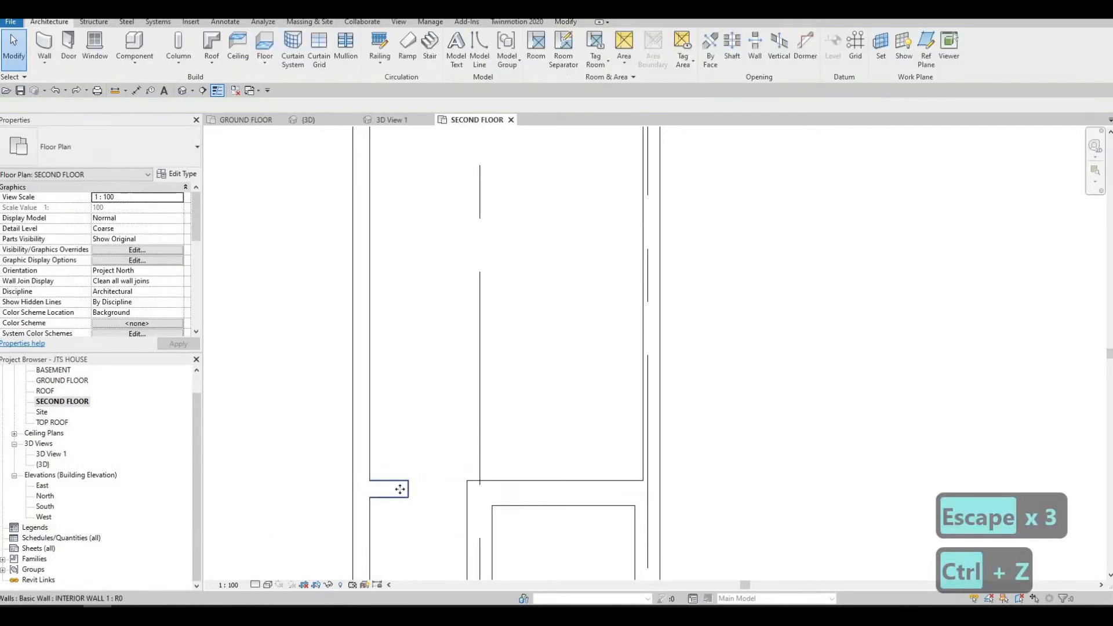
- Extend the free end of the interior stub to the exterior recess wall
left_click(406, 489)
left_click_drag(471, 492, 457, 493)
key("Escape")
key("Escape")
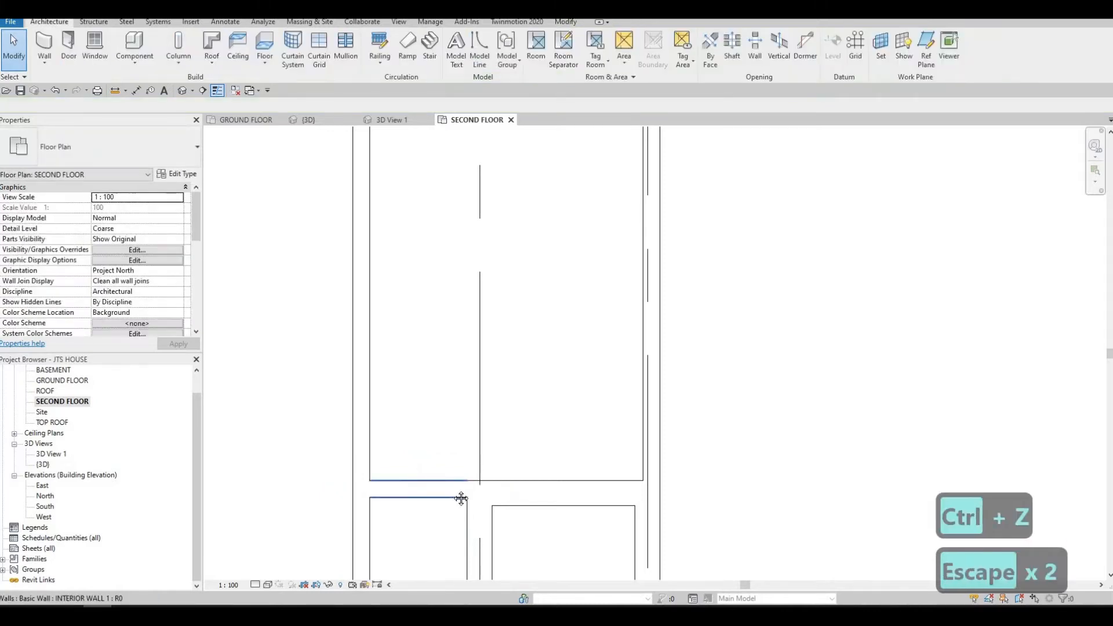
- Draw an INTERIOR WALL 1 partition across the narrow room block, about 1100 mm from its end wall near the staircase
scroll(464, 464, "down", 3)
scroll(450, 462, "up", 1)
scroll(456, 510, "down", 1)
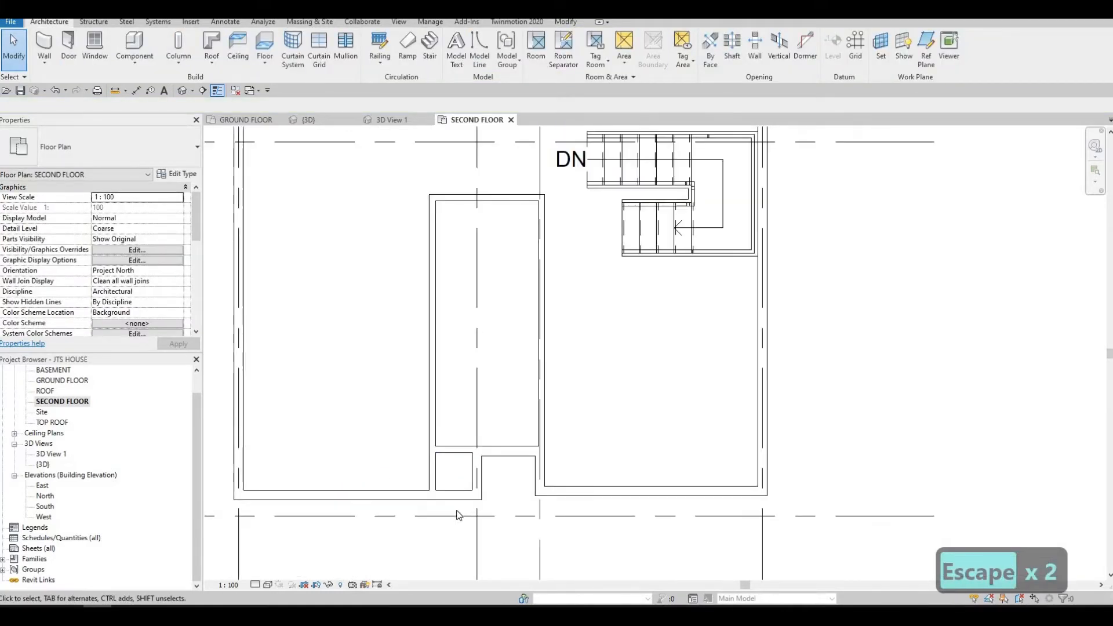
middle_click_drag(449, 471, 480, 521)
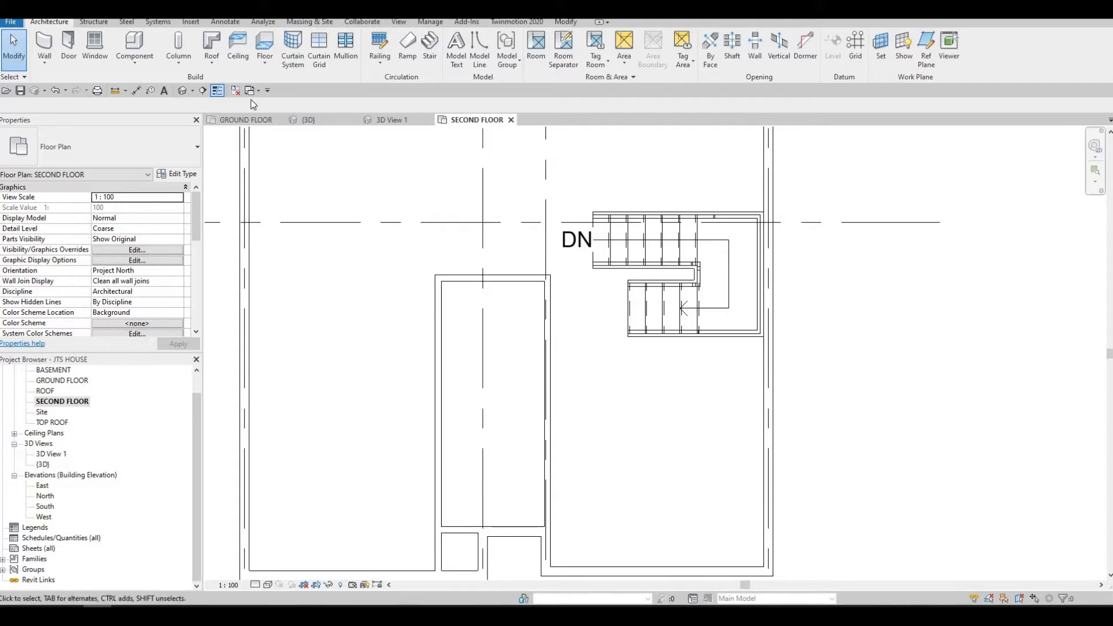
left_click(46, 46)
scroll(534, 303, "up", 1)
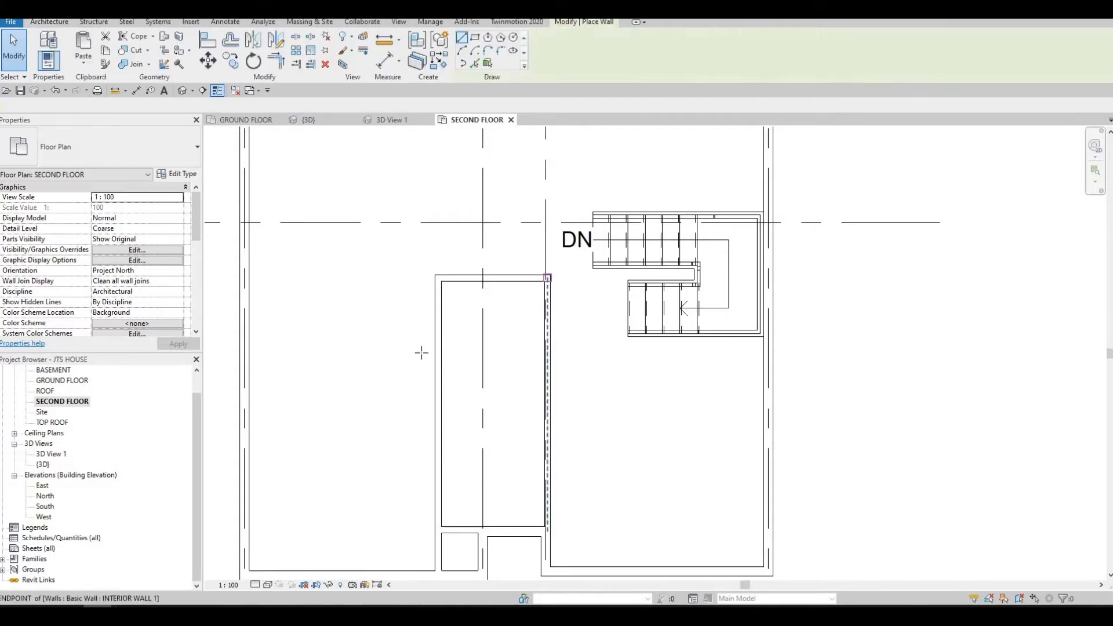
left_click(406, 360)
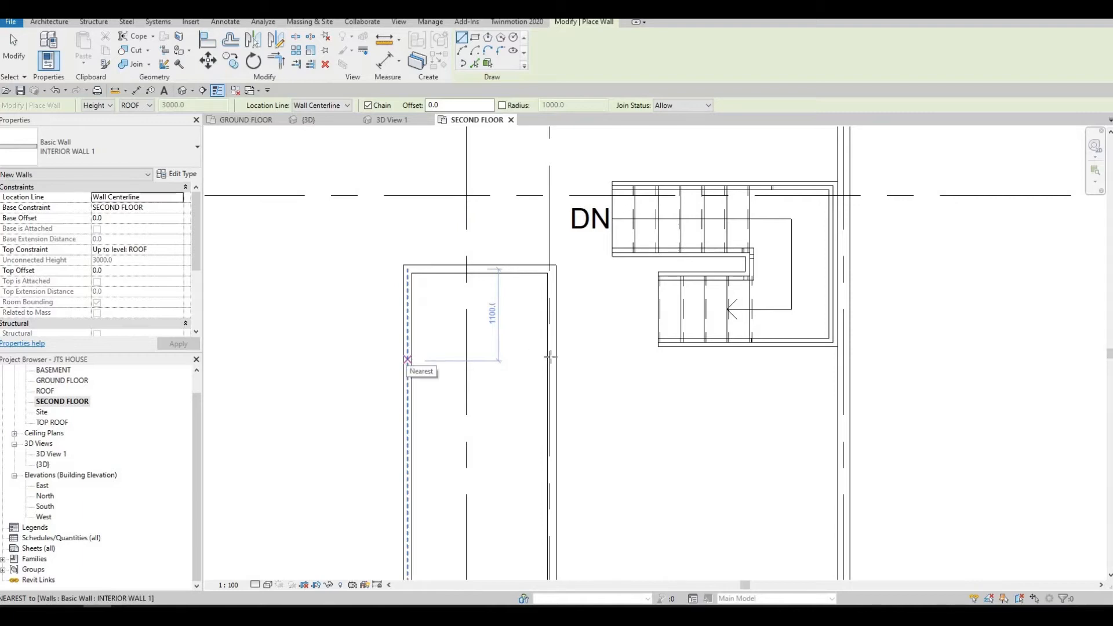
left_click(550, 361)
key("Escape")
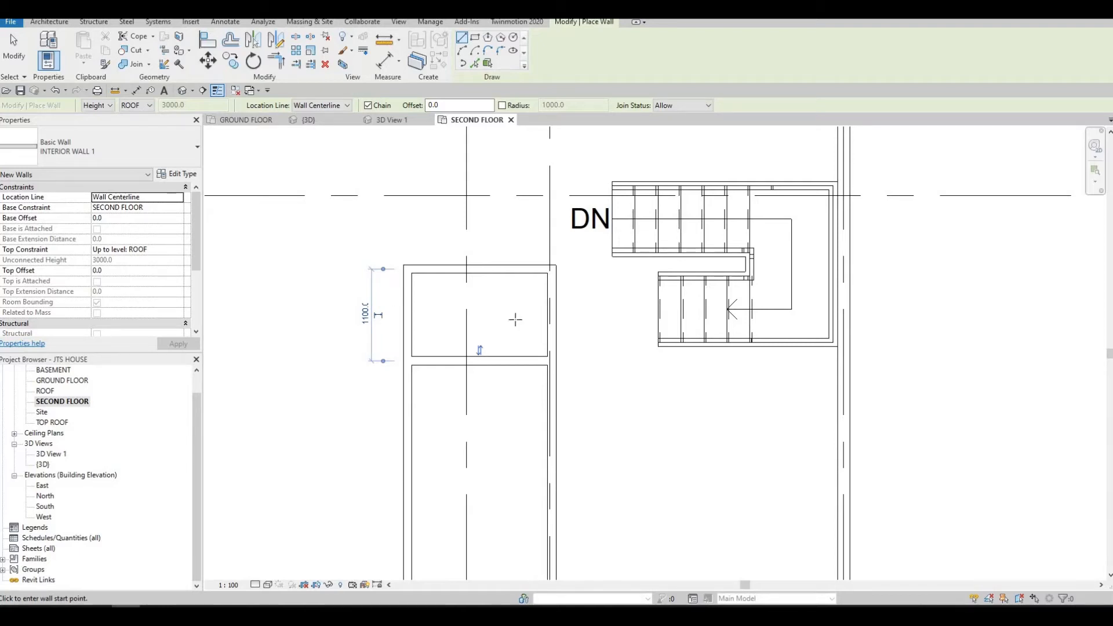
key("Escape")
key("Escape")
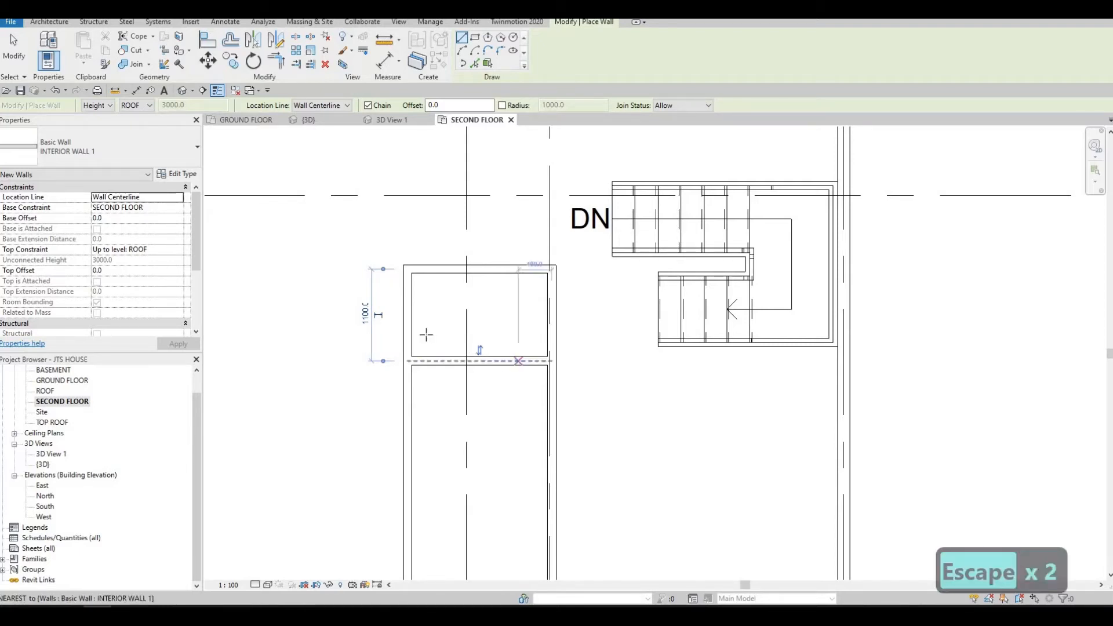
key("Escape")
key("Escape")
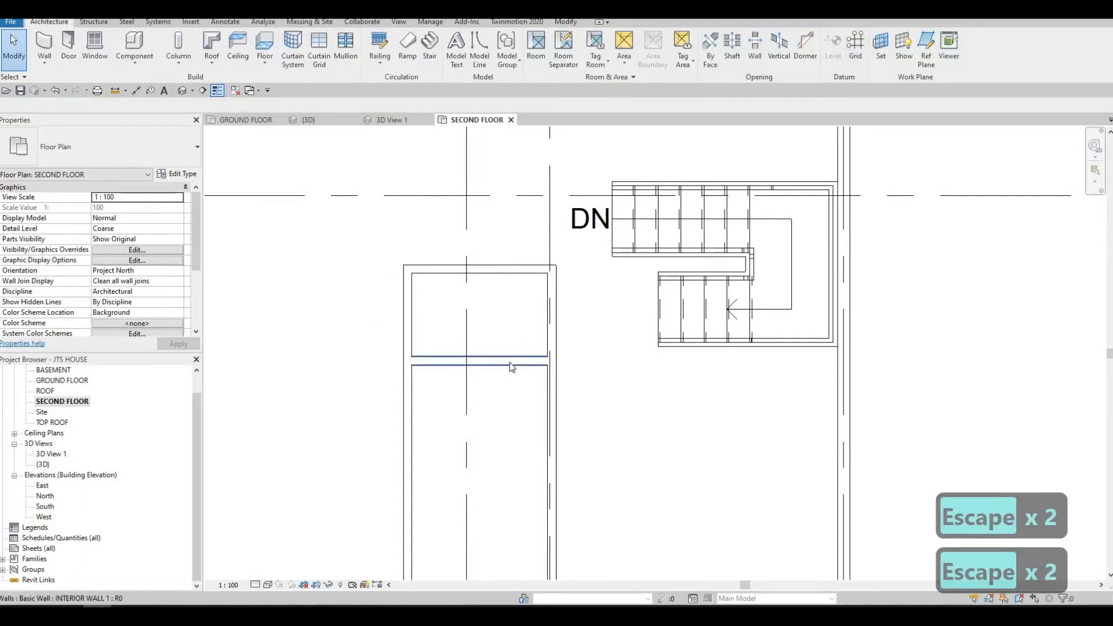
- Set the new partition's distance from the block's end wall near the staircase to 1630 mm
left_click(382, 362)
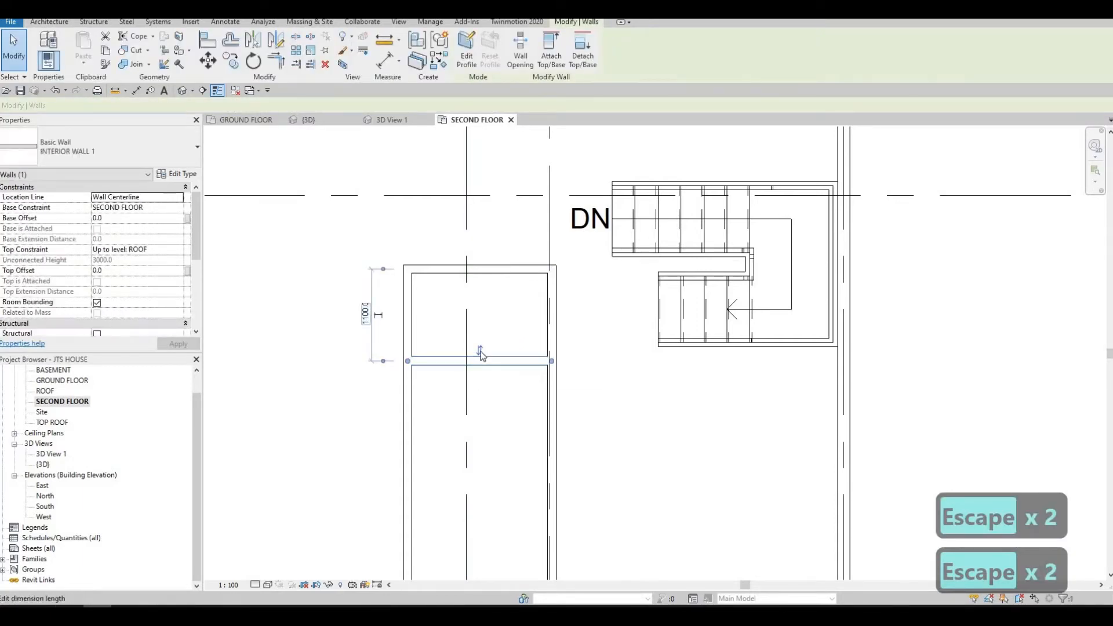
left_click(364, 313)
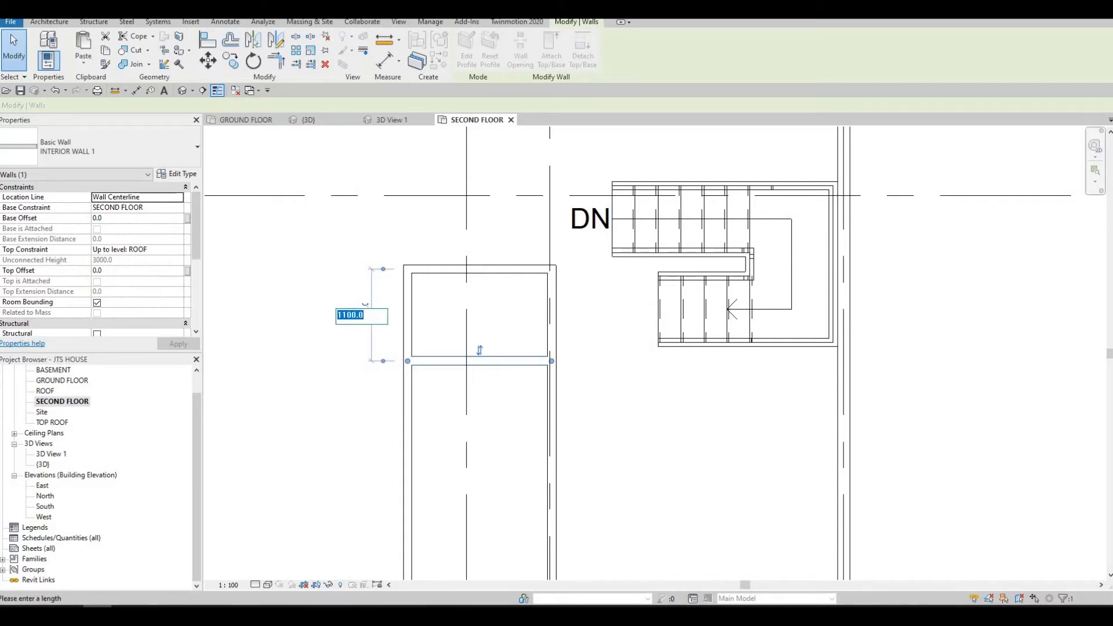
type("16")
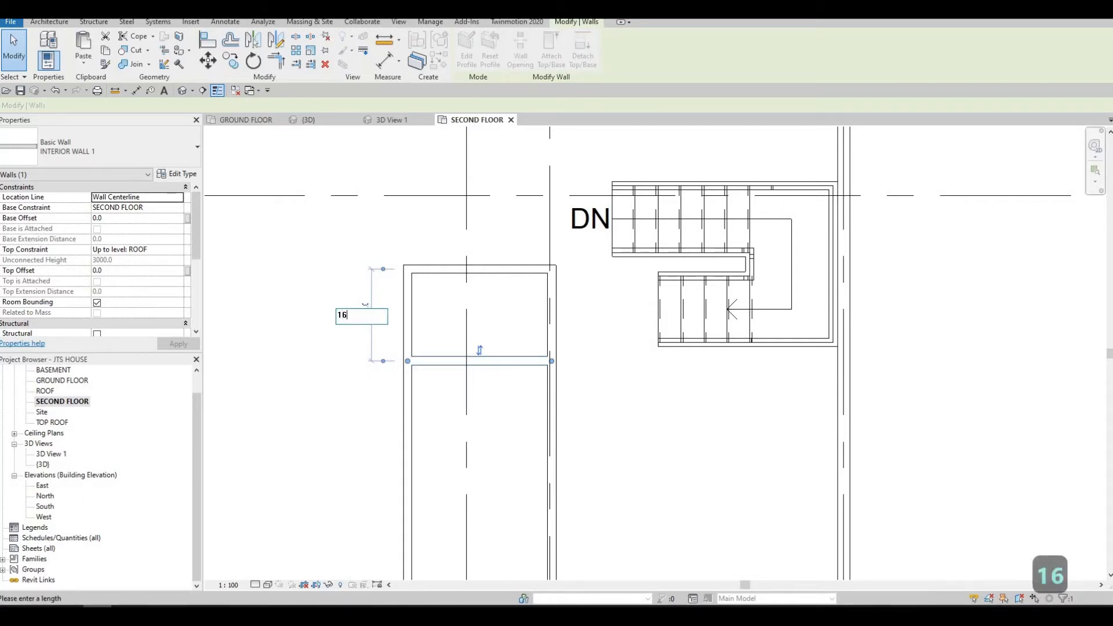
type("30")
key("Return")
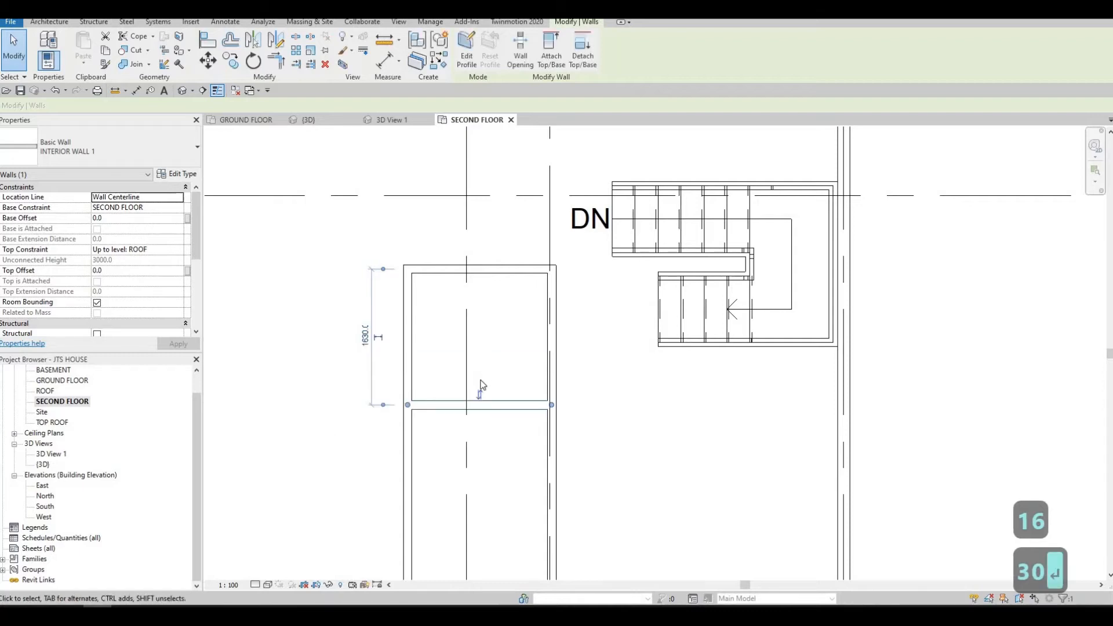
- Draw a 600 mm interior stub inward from the block's left wall, about 800 mm above the recess wall
scroll(495, 379, "down", 3)
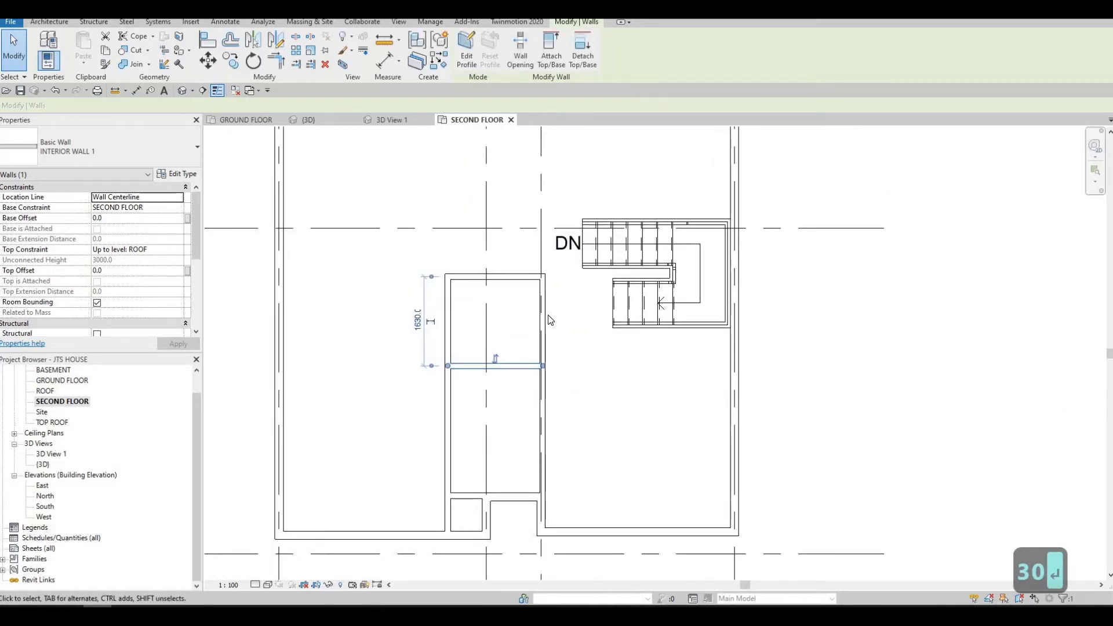
scroll(544, 327, "up", 1)
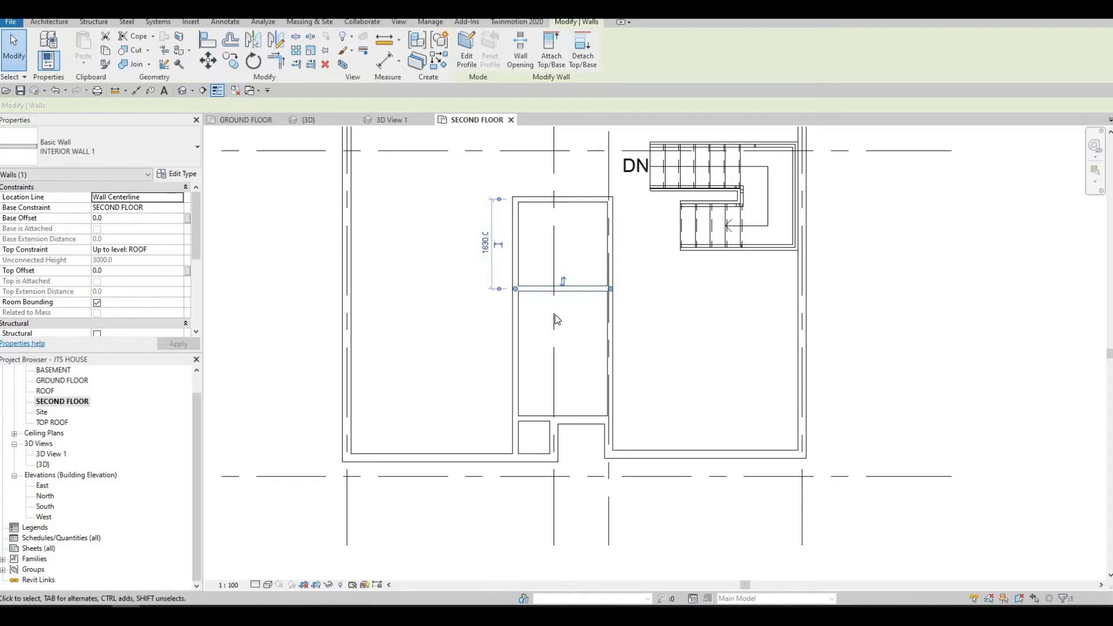
left_click(55, 24)
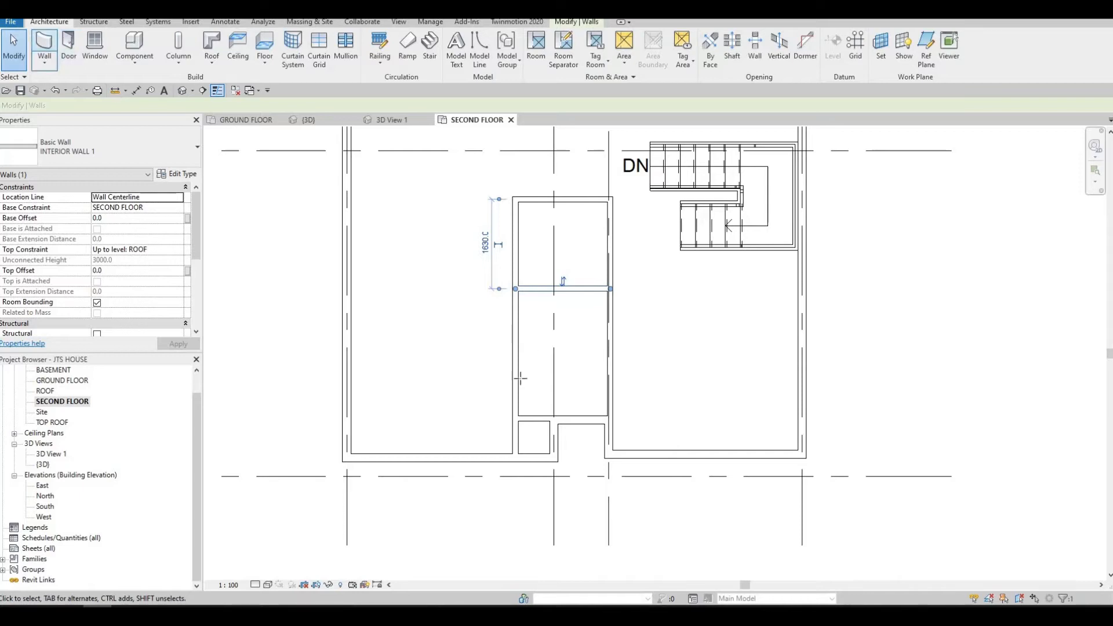
left_click(68, 49)
scroll(530, 360, "up", 2)
left_click(515, 375)
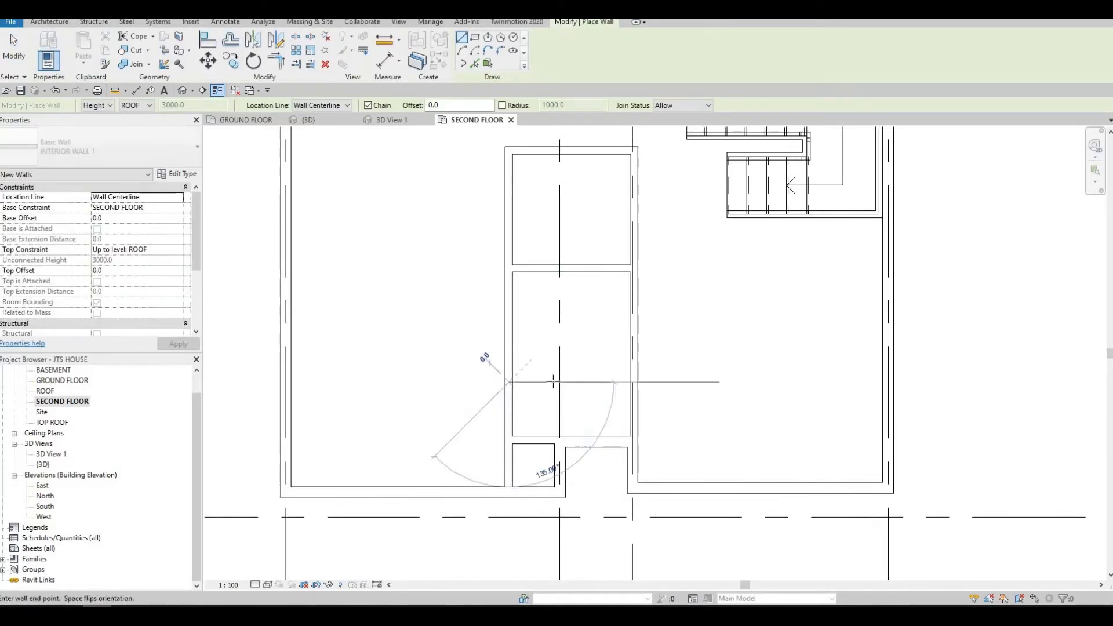
left_click(552, 382)
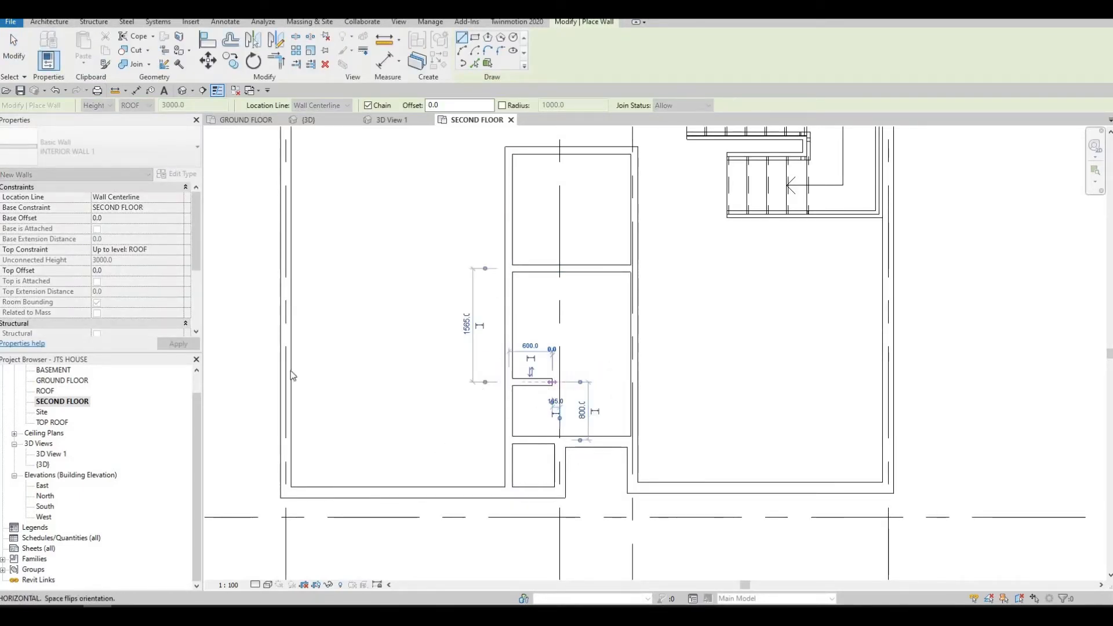
key("Escape")
key("Escape")
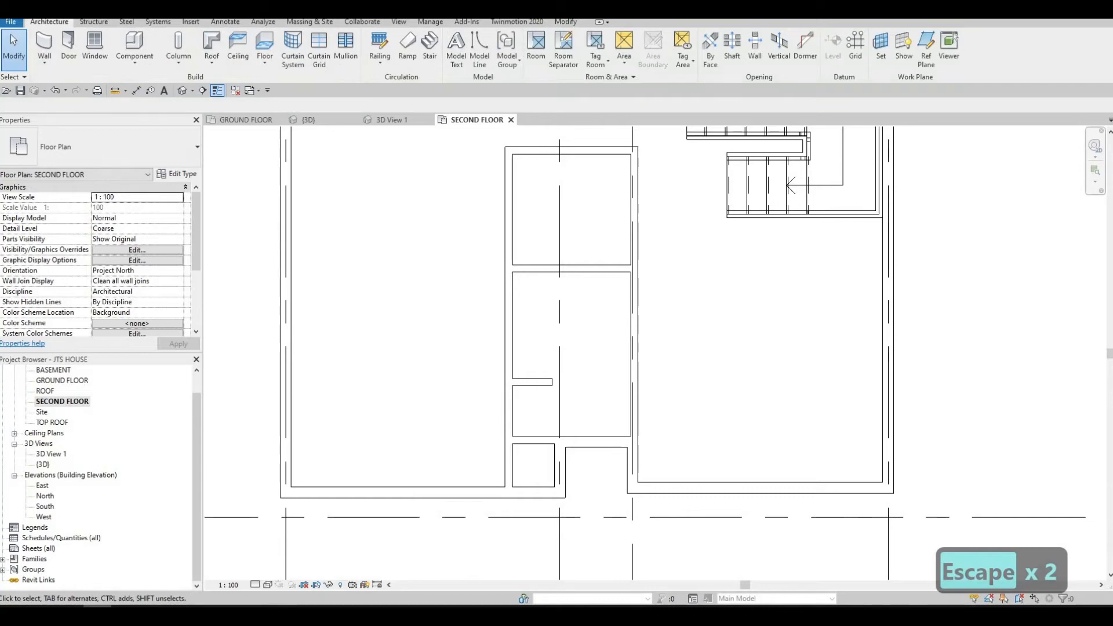
key("Escape")
- Set the 600 mm stub's distance from the recess wall to 850 mm
left_click(548, 383)
left_click(582, 410)
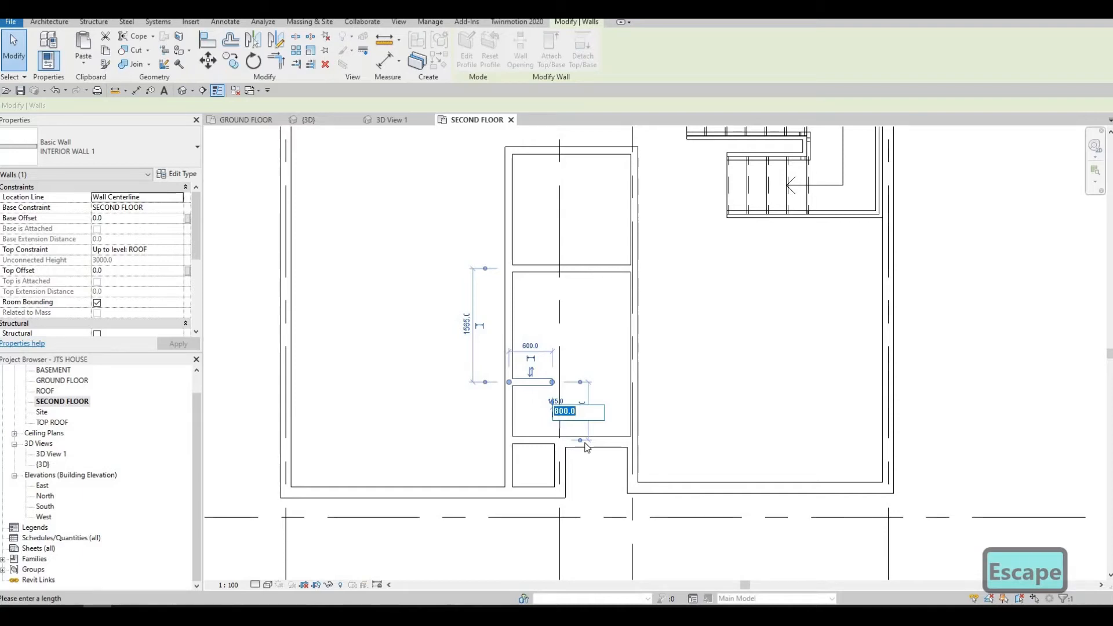
type("850")
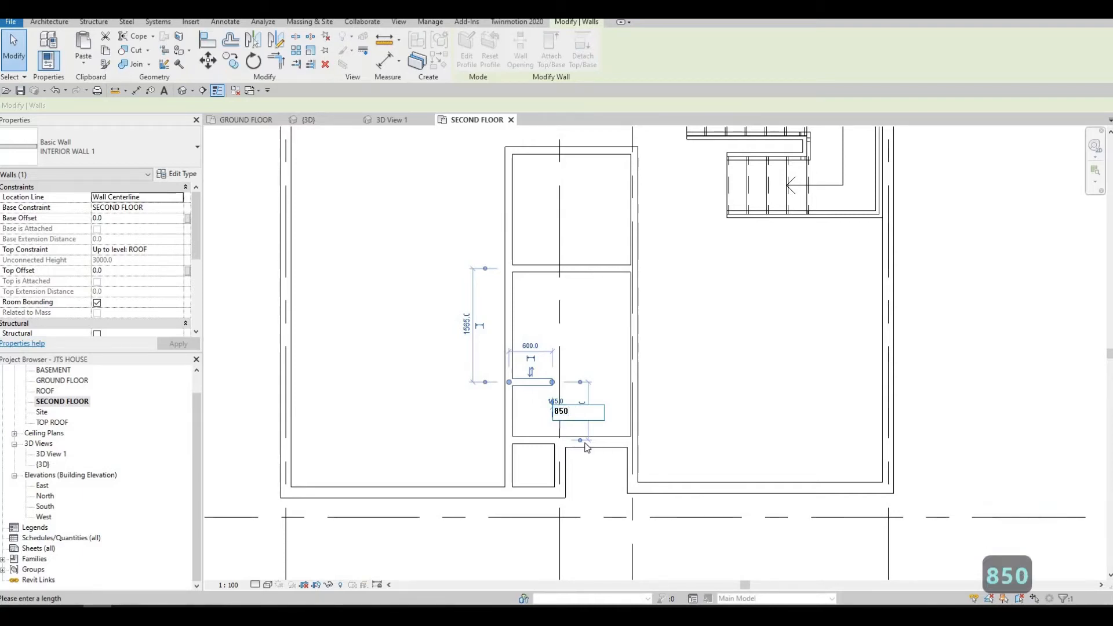
key("Return")
key("Escape")
key("Escape")
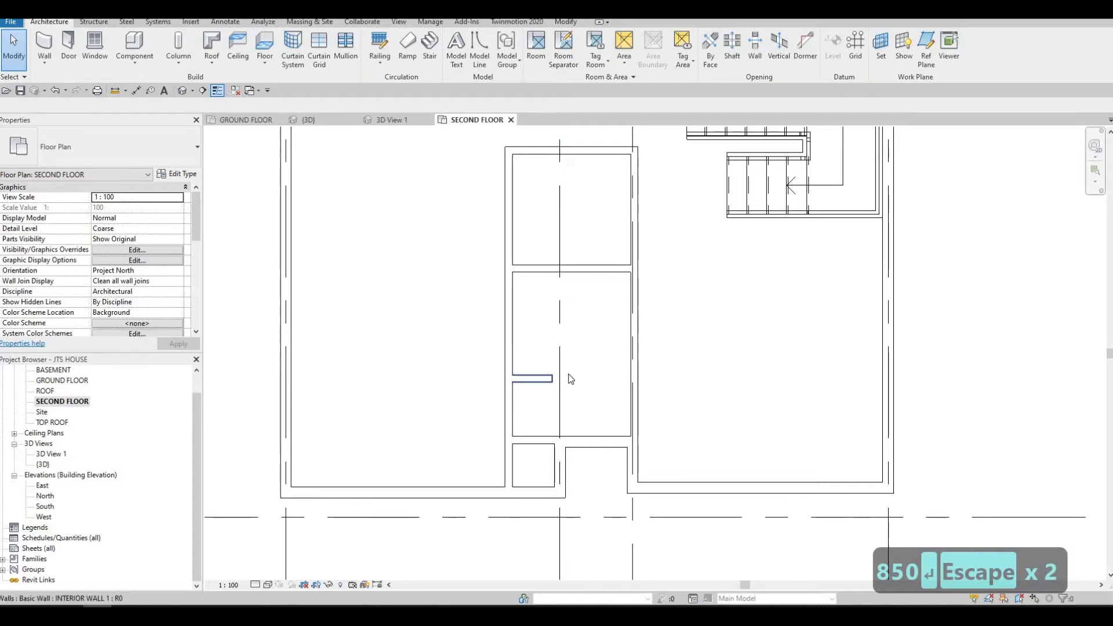
- Extend the free end of the 600 mm stub to grid 2
left_click(570, 379)
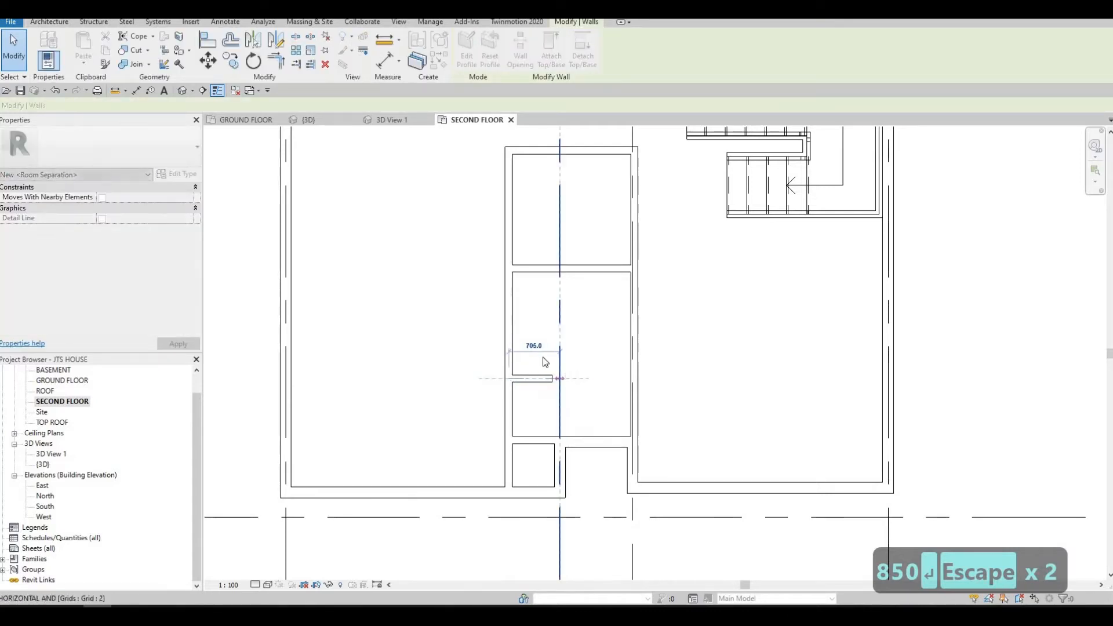
key("Escape")
scroll(548, 370, "down", 2)
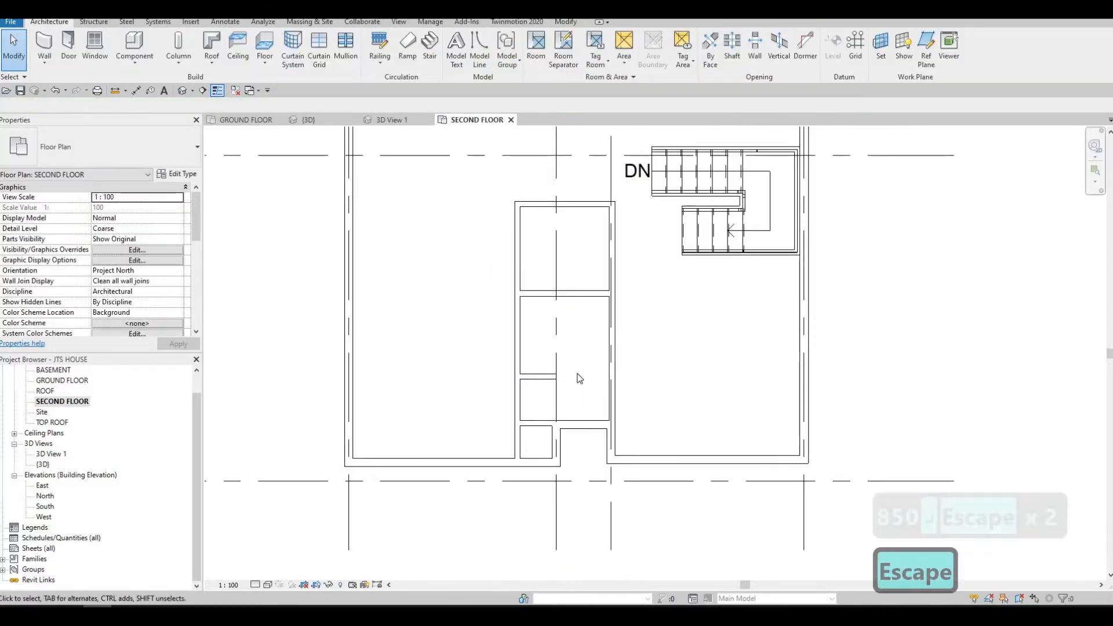
- Try to nudge the interior block's end wall, side walls, partition, stub and recess wall slightly left together, reverting the move
middle_click_drag(580, 379, 562, 442)
scroll(559, 364, "down", 1)
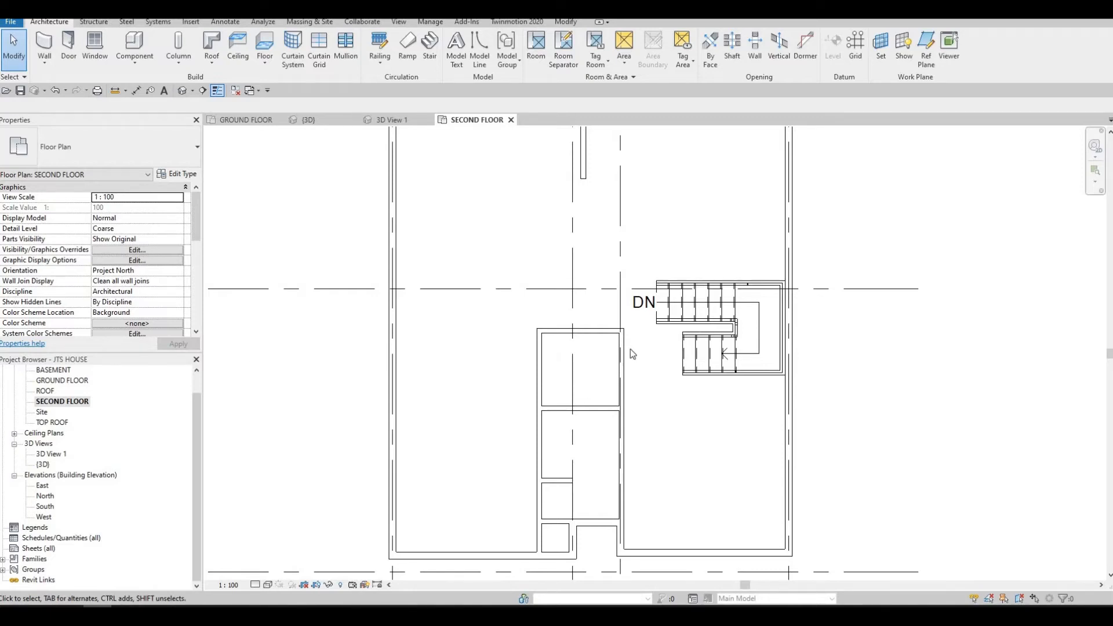
scroll(631, 349, "up", 1)
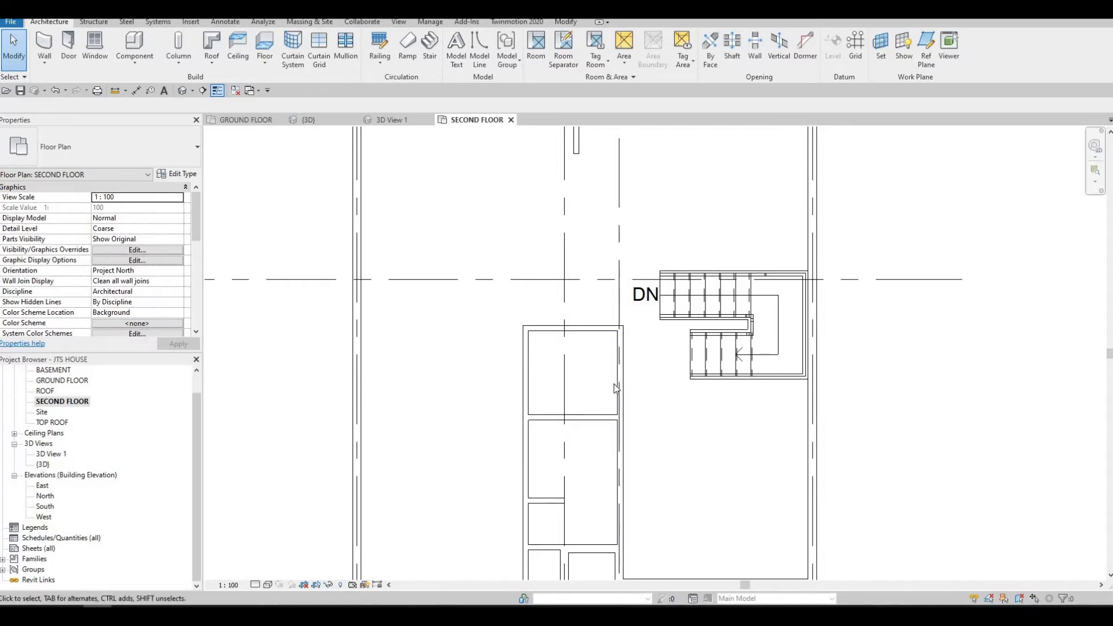
middle_click_drag(608, 452, 610, 417)
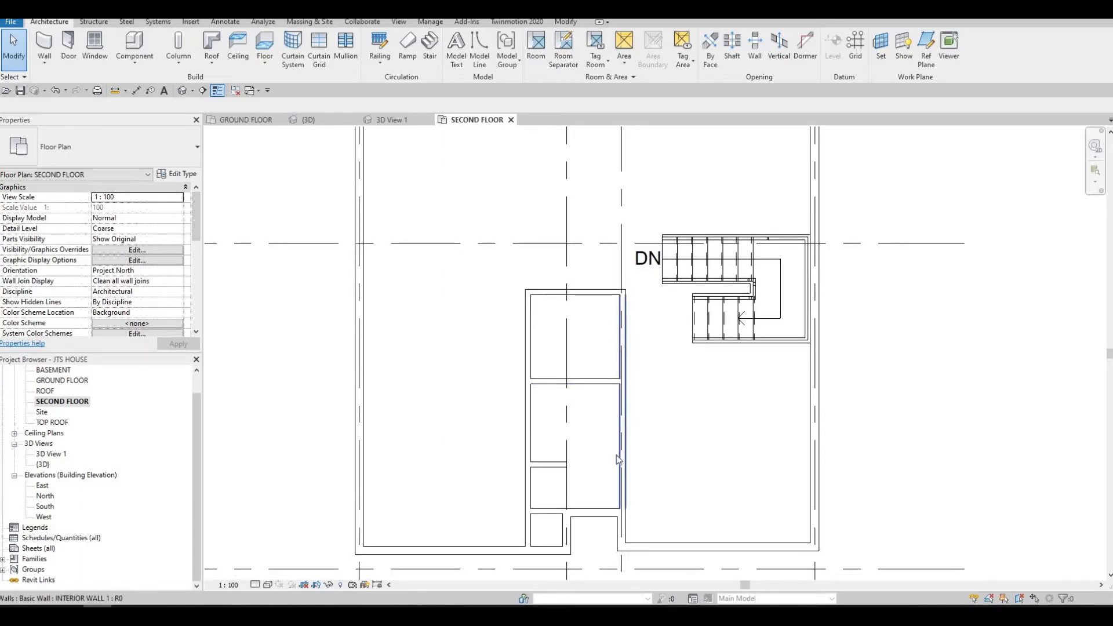
middle_click_drag(612, 462, 652, 430)
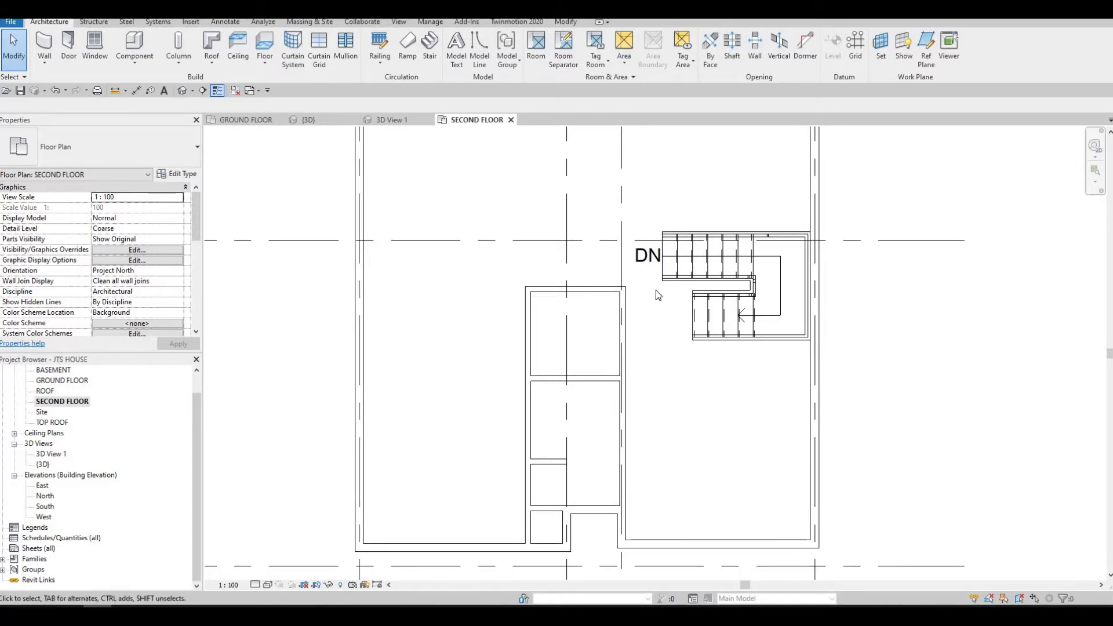
left_click_drag(654, 446, 507, 288)
key("Escape")
left_click(565, 374)
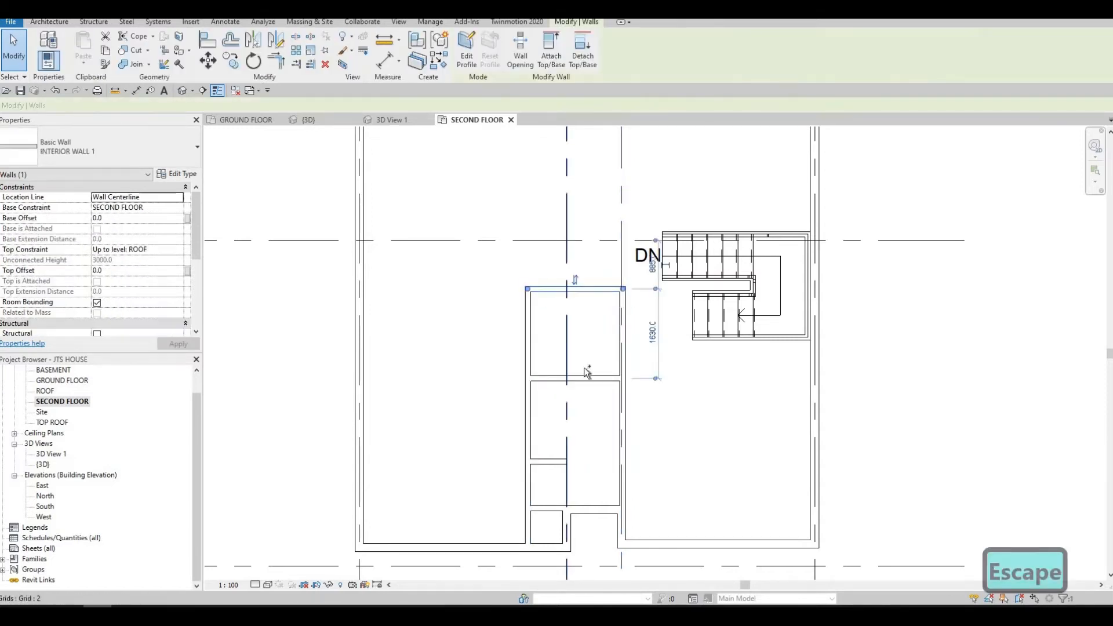
left_click(625, 330, "ctrl")
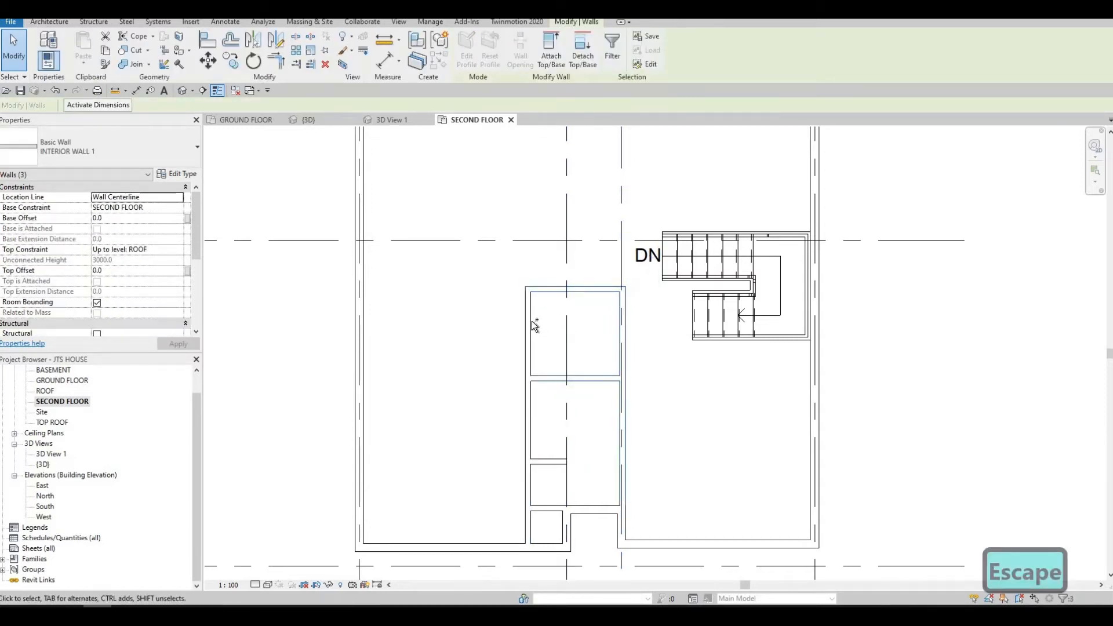
left_click(530, 319, "ctrl")
left_click(544, 458, "ctrl")
left_click(543, 515, "ctrl")
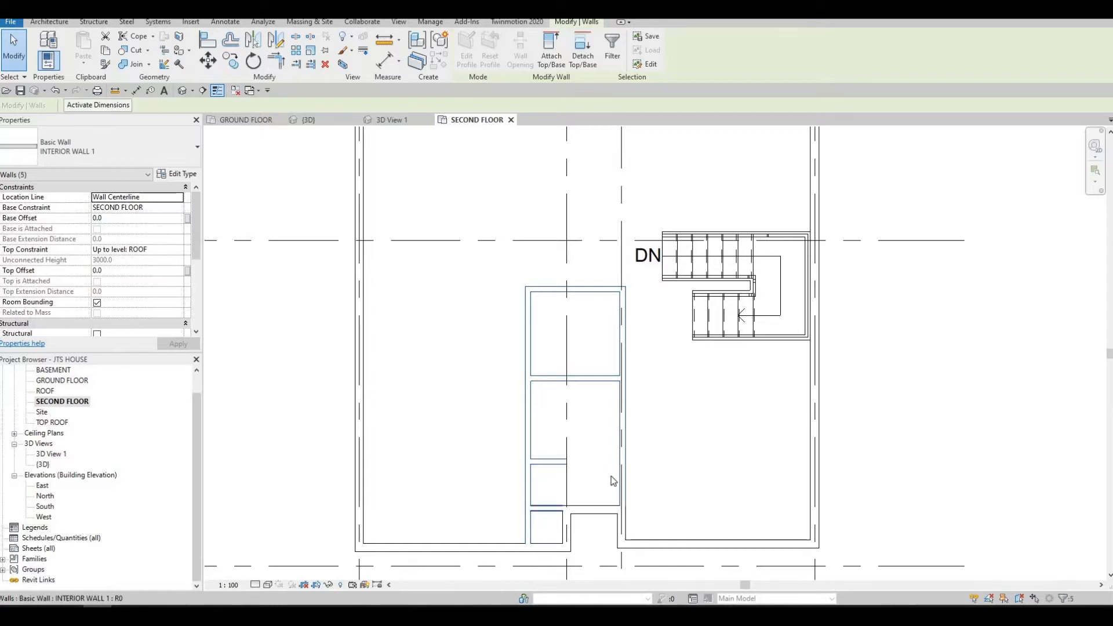
left_click(610, 477, "ctrl")
key("Left")
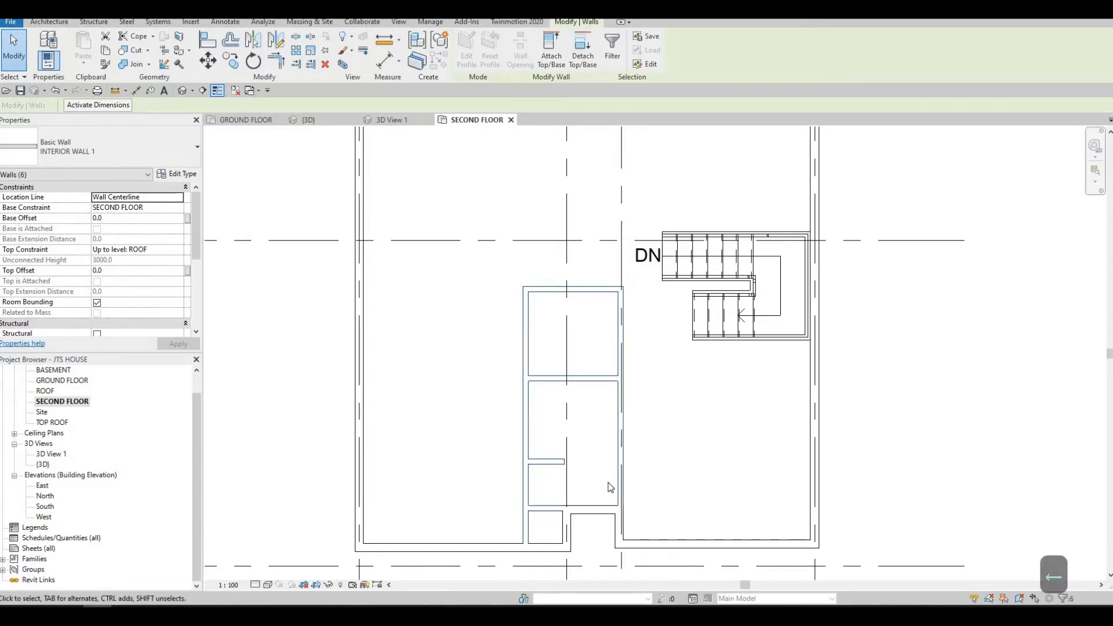
key("ctrl+z")
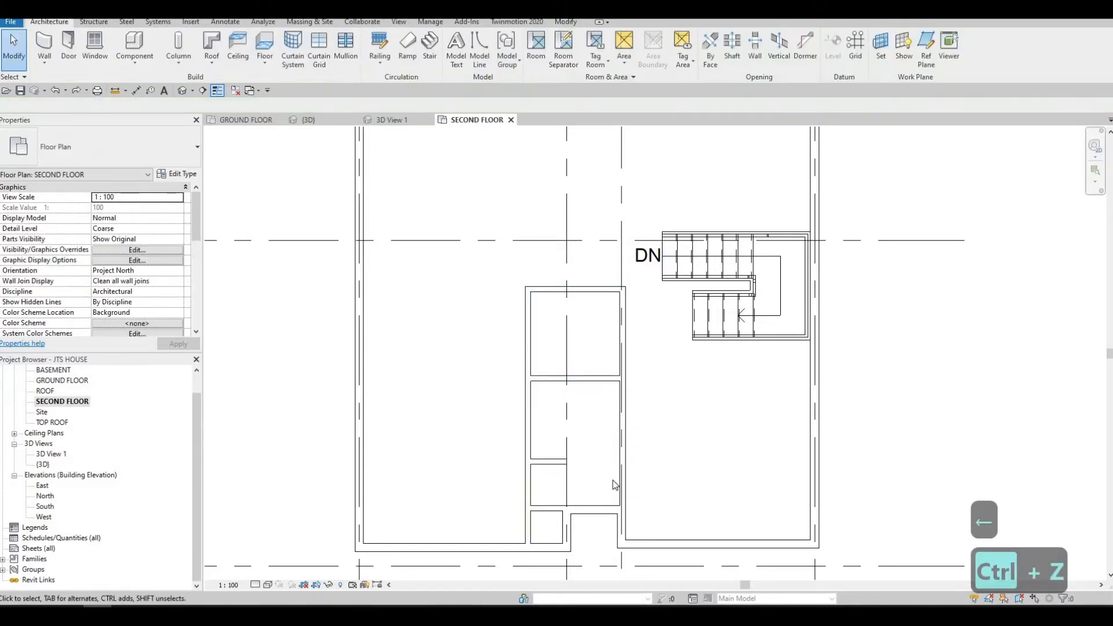
- Undo the extension of the 600 mm stub to grid 2
key("Escape")
scroll(622, 514, "up", 1)
key("Escape")
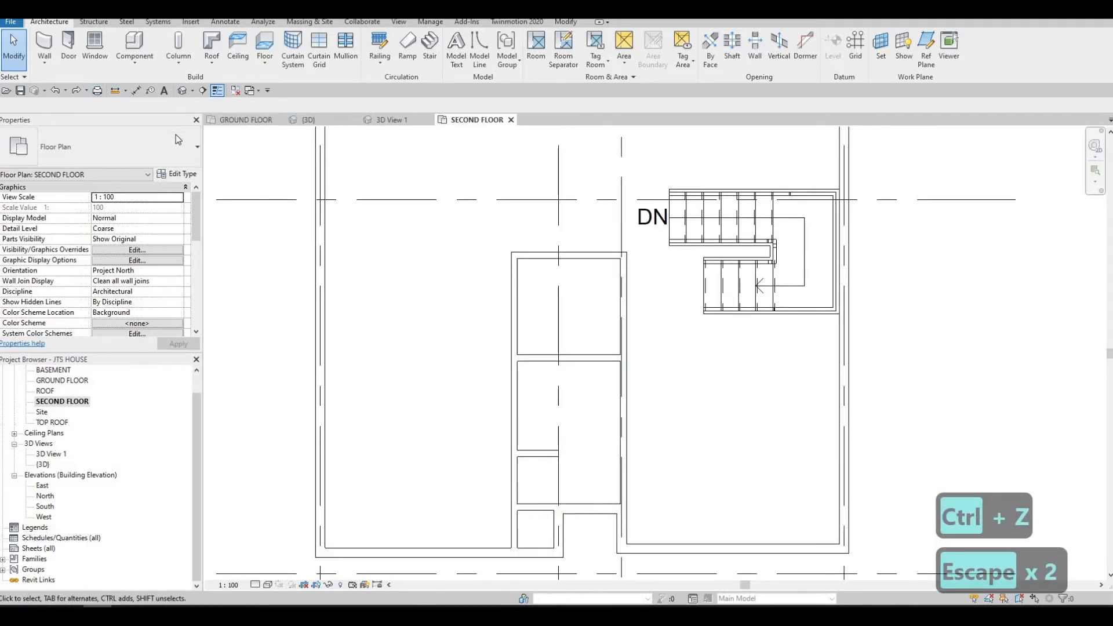
key("ctrl+z")
middle_click_drag(571, 353, 572, 364)
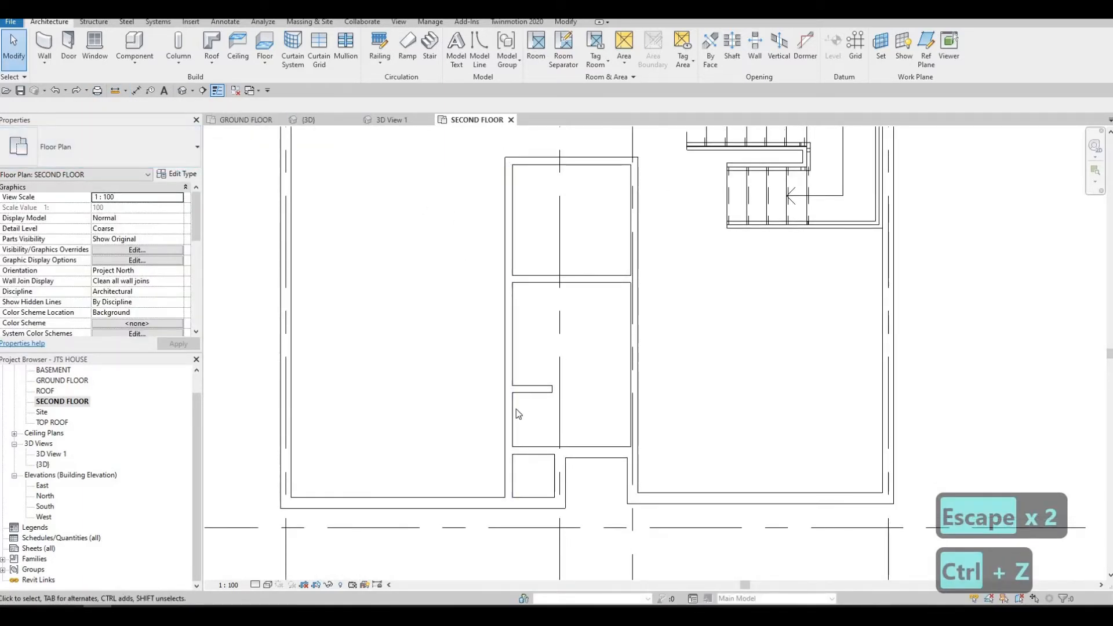
middle_click_drag(516, 409, 514, 423)
left_click(523, 405)
left_click(580, 436)
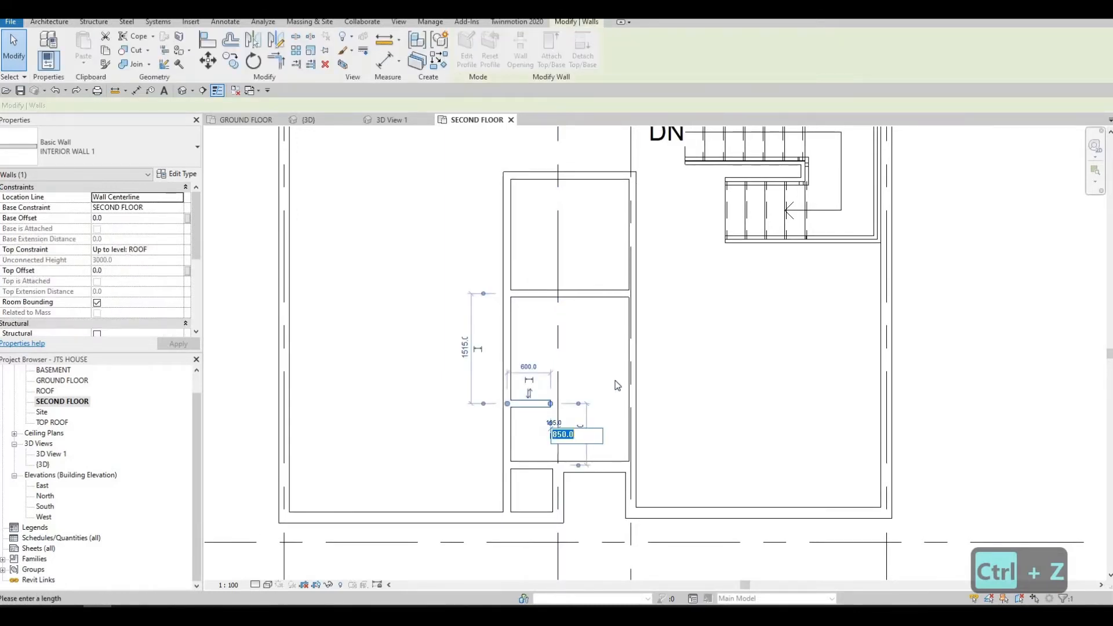
key("Escape")
key("Escape")
key("Escape")
- Shorten the block's right side wall to 3700 mm by pulling its end 320 mm back from the recess wall
left_click(634, 470)
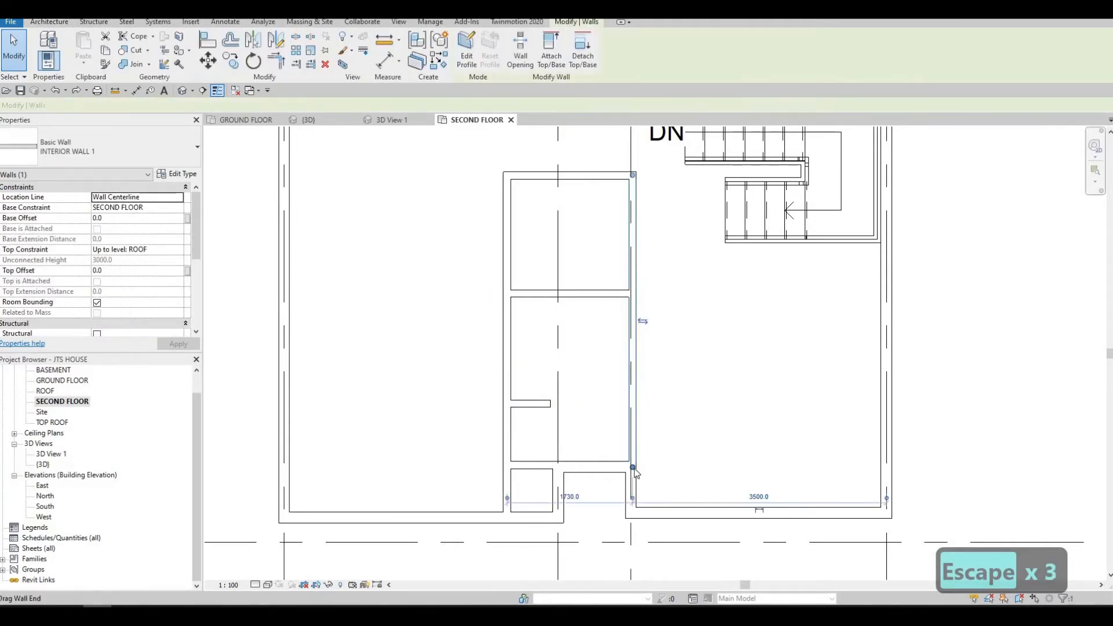
left_click_drag(632, 466, 626, 448)
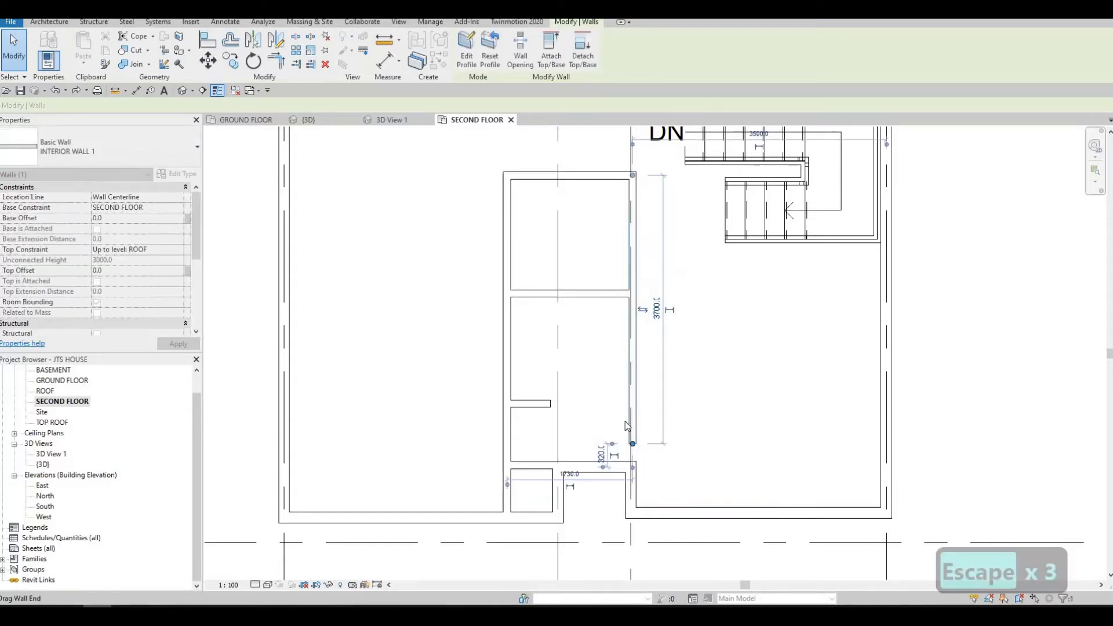
key("Escape")
key("Escape")
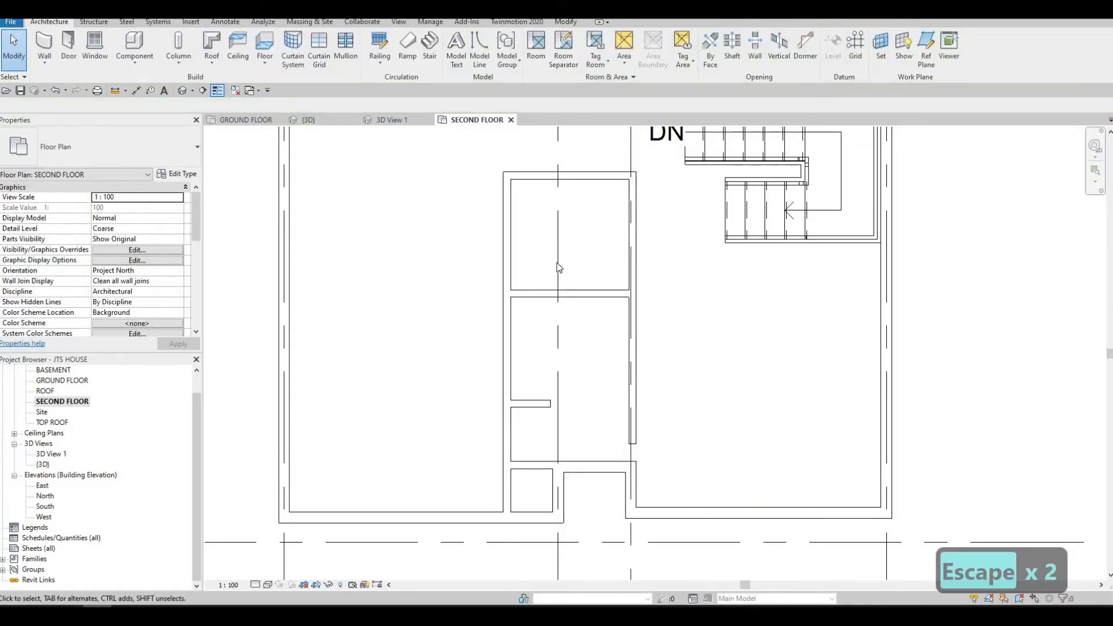
- Nudge the block's end wall, both side walls, partition and 600 mm stub left together by a net five increments
left_click(579, 293)
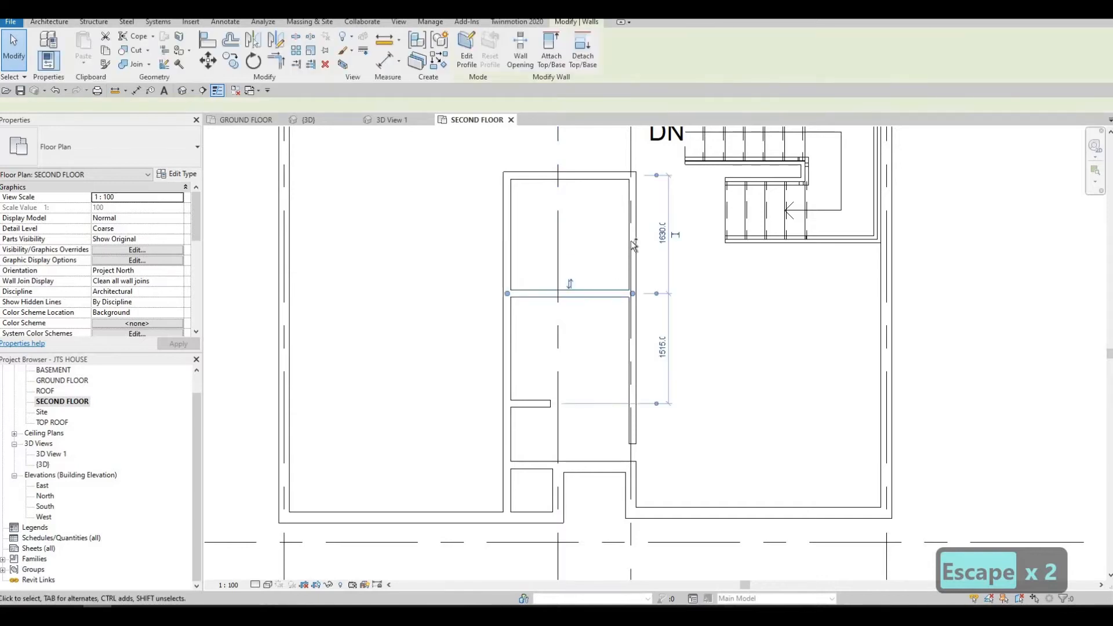
left_click(625, 383, "ctrl")
left_click(592, 174, "ctrl")
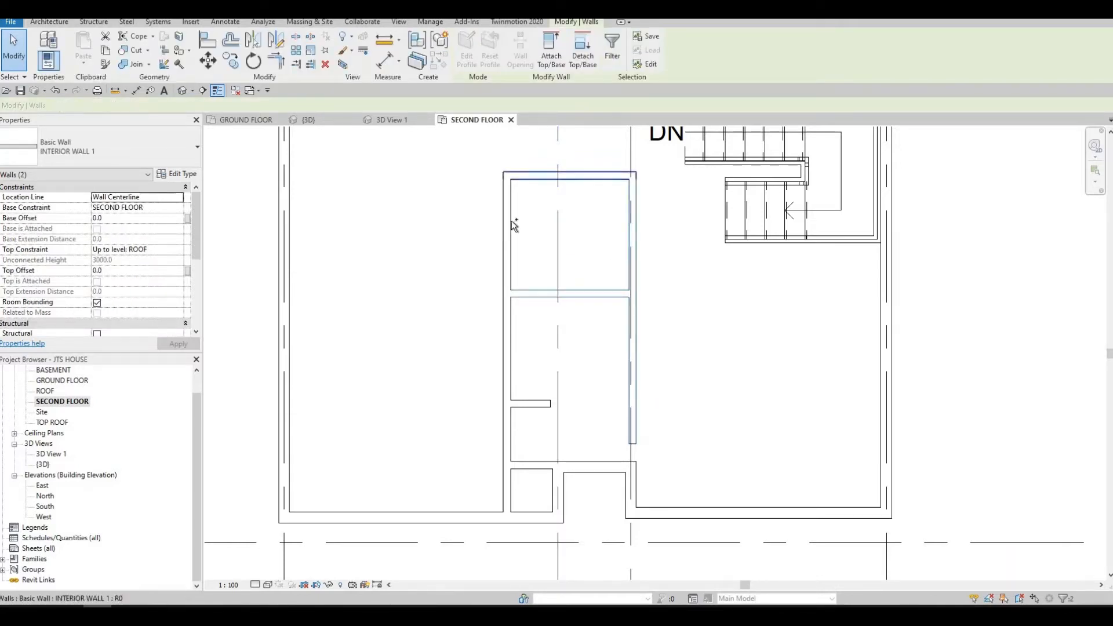
left_click(507, 400, "ctrl")
left_click(524, 400, "ctrl")
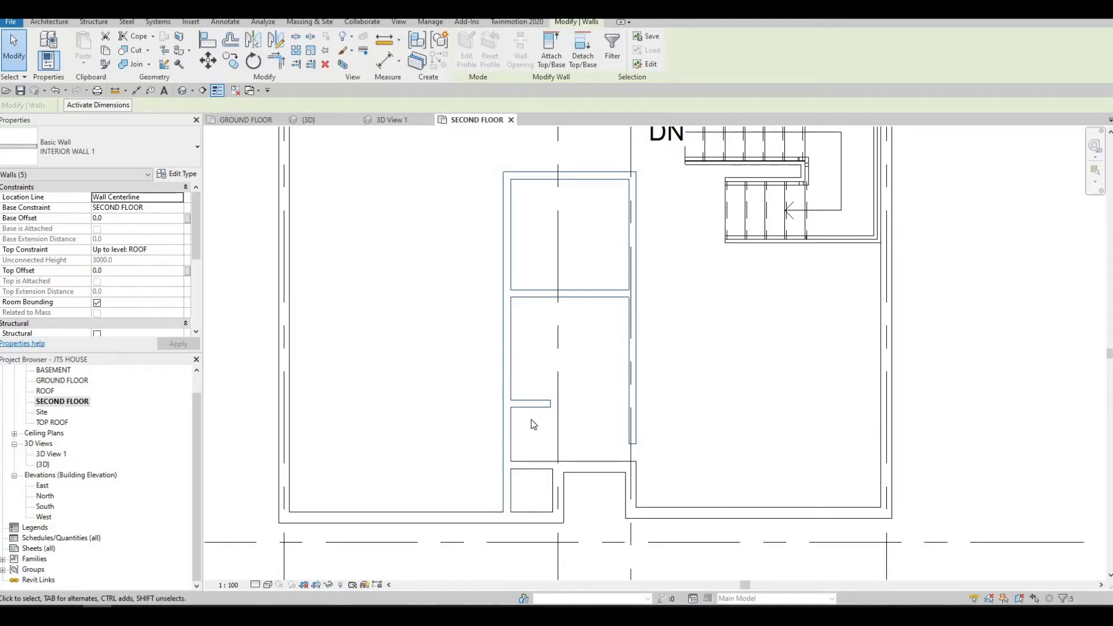
key("Left")
key("Left")
key("Left")
key("Left")
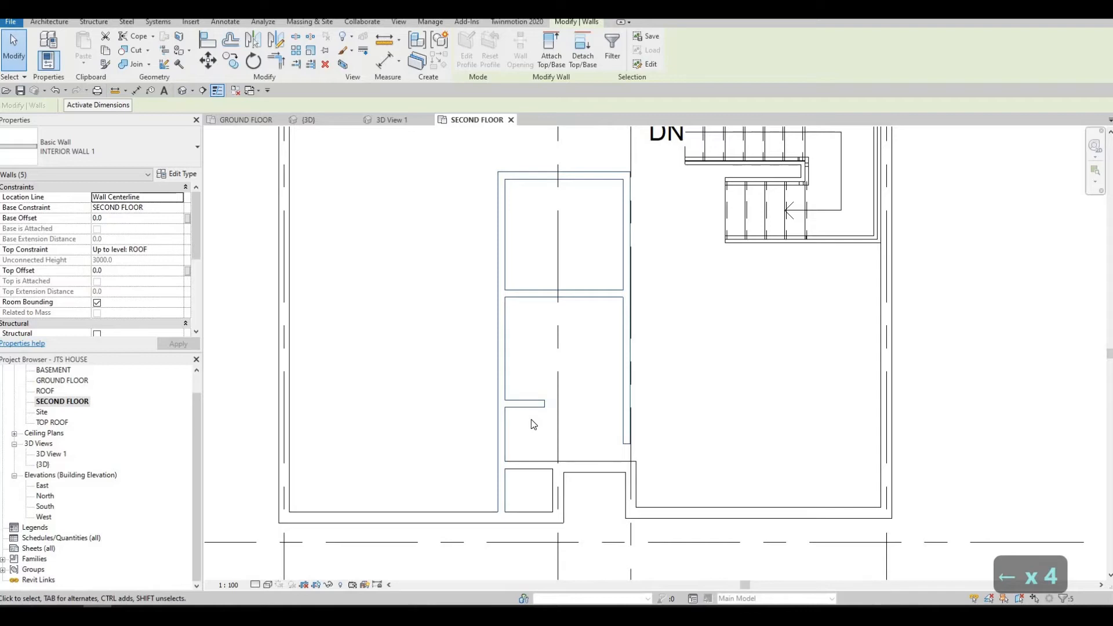
key("Left")
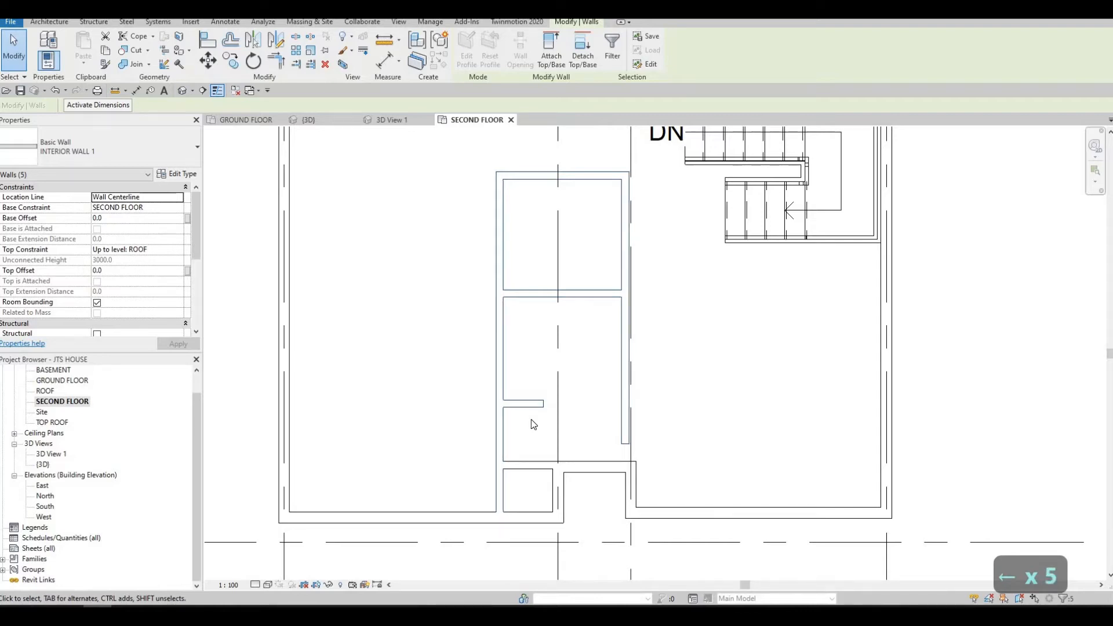
key("Left")
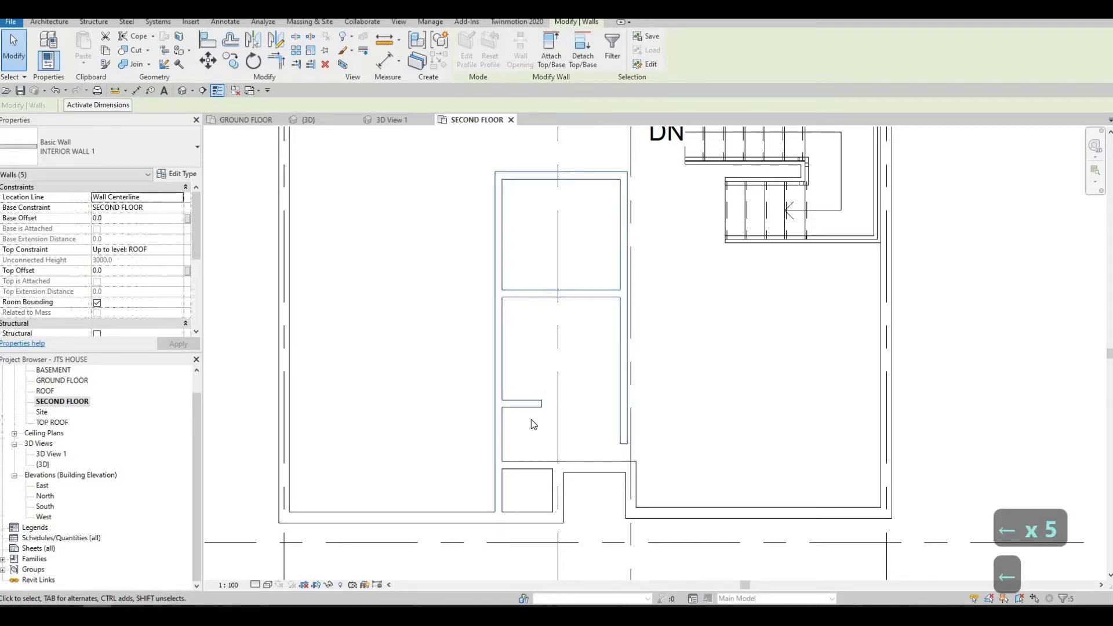
key("Right")
key("Right")
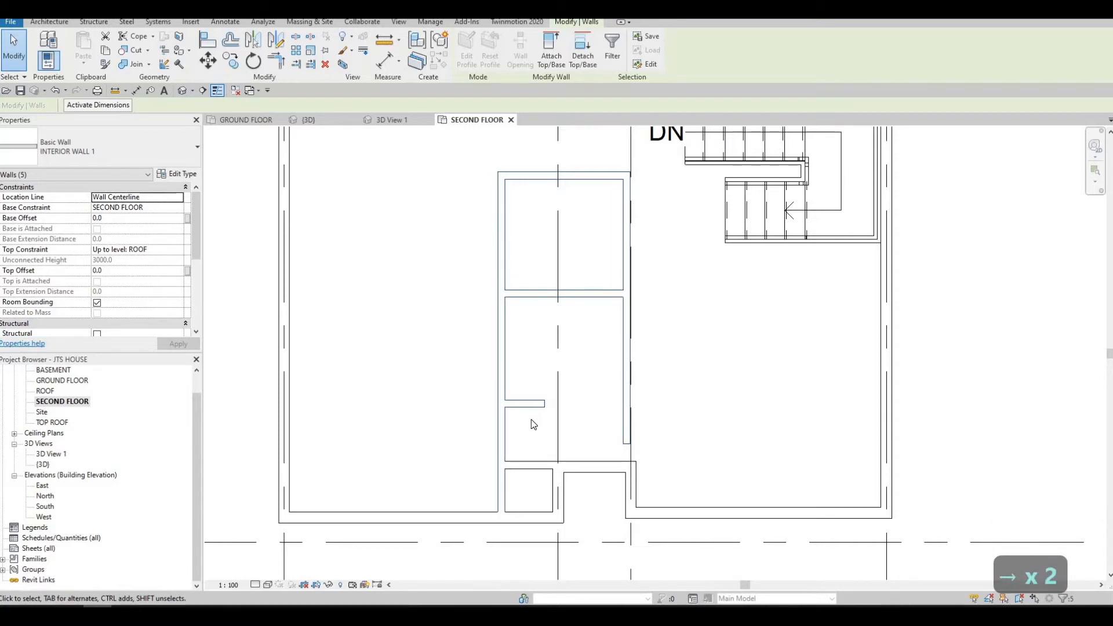
key("Left")
key("Escape")
key("Escape")
- Extend the free end of the block's right side wall back to the recess wall
scroll(626, 371, "up", 2)
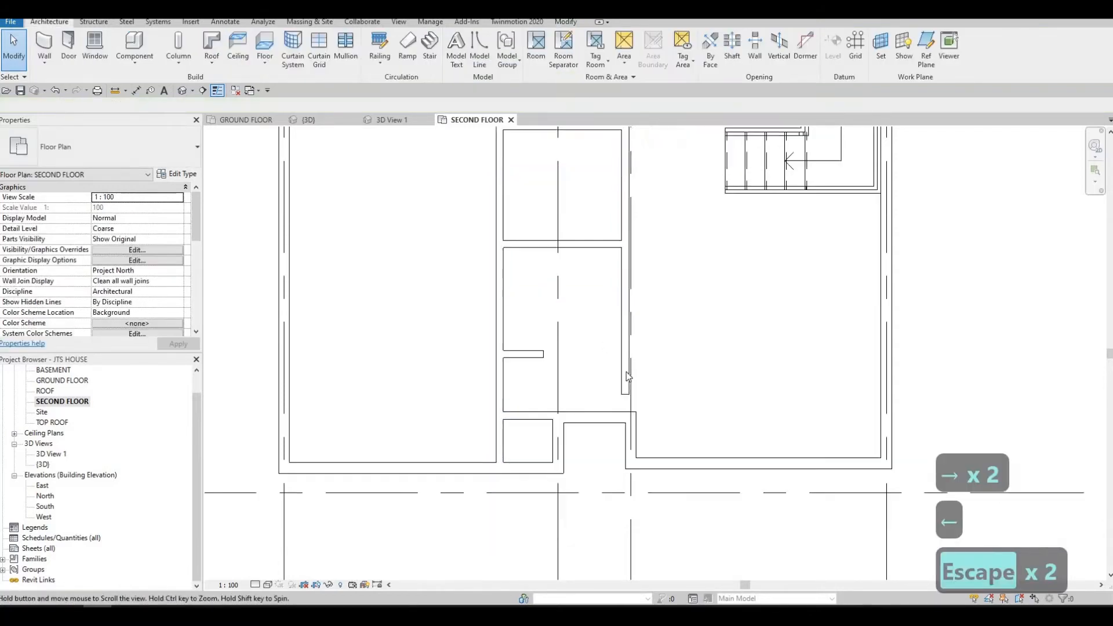
left_click(627, 376)
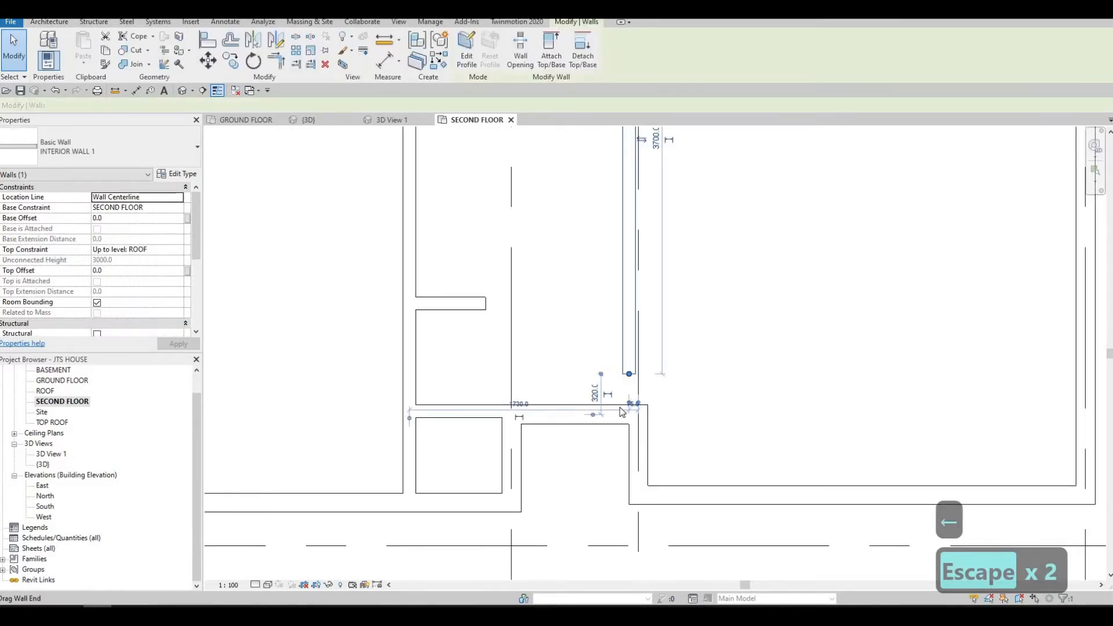
middle_click_drag(623, 394, 620, 427)
left_click(623, 435)
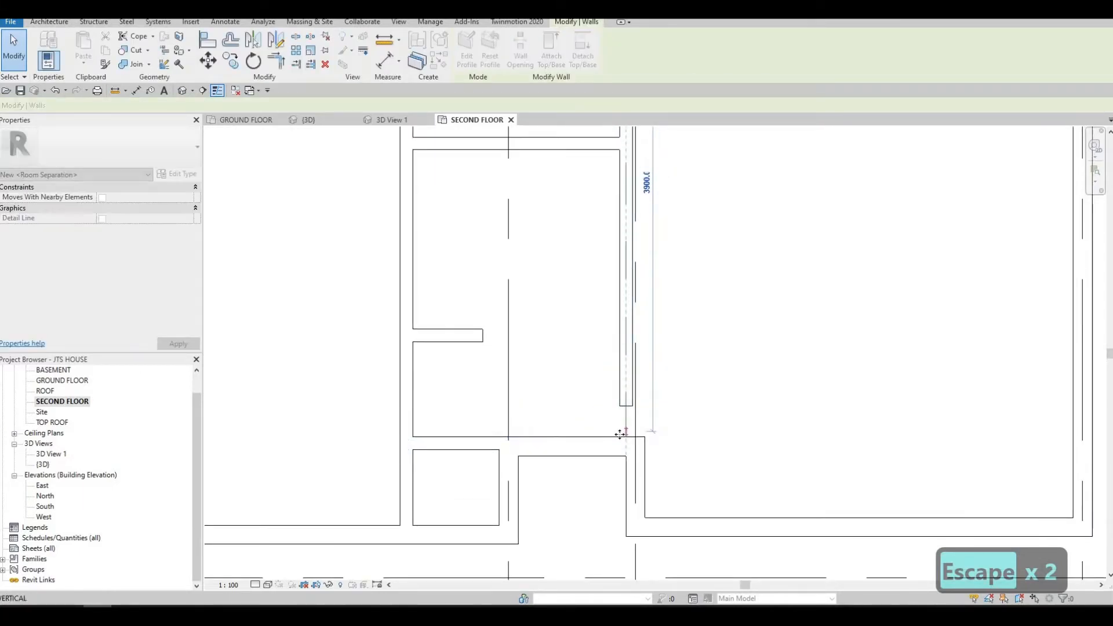
left_click(634, 374)
left_click(584, 316)
- Extend the block's end wall to the start of the lower stair flight, making it 3100 mm long
scroll(613, 350, "down", 2)
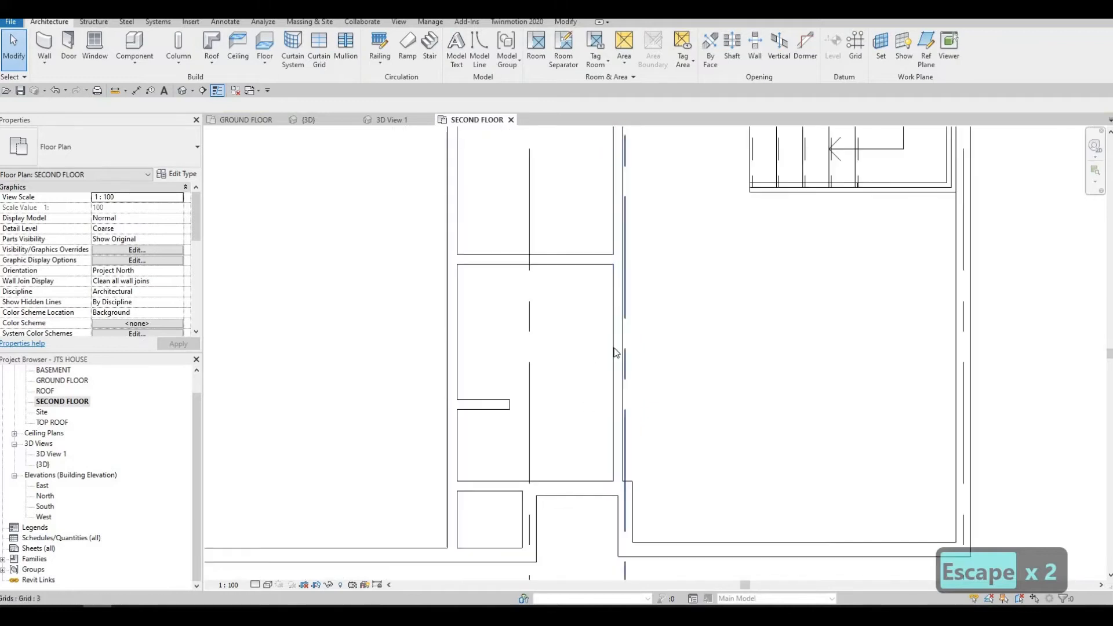
scroll(653, 209, "down", 3)
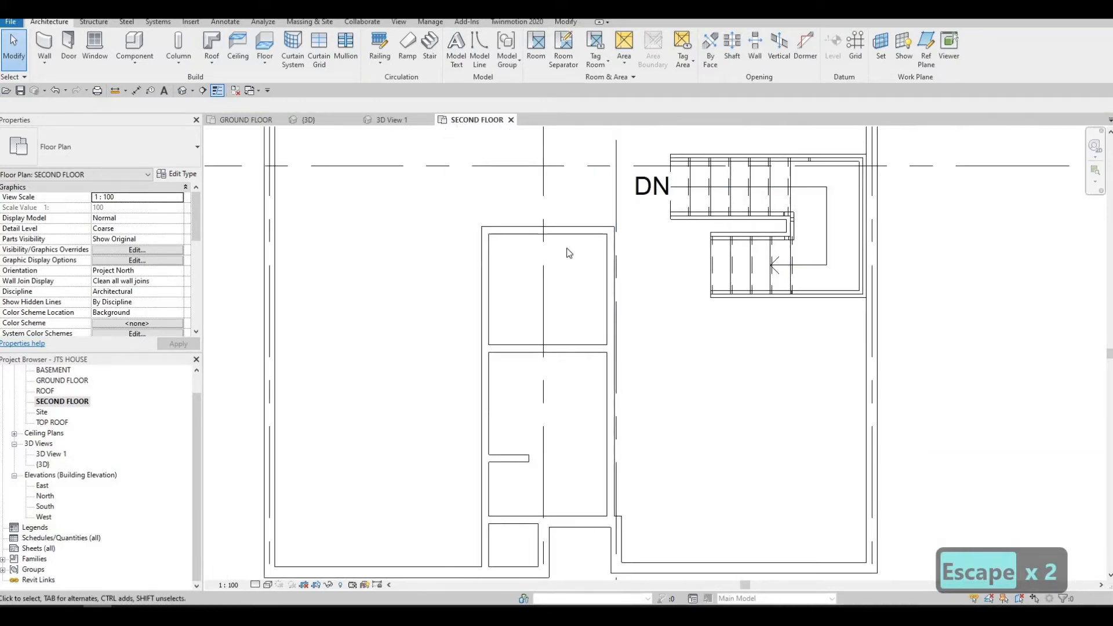
middle_click_drag(620, 278, 666, 283)
scroll(666, 283, "down", 2)
middle_click_drag(622, 320, 621, 324)
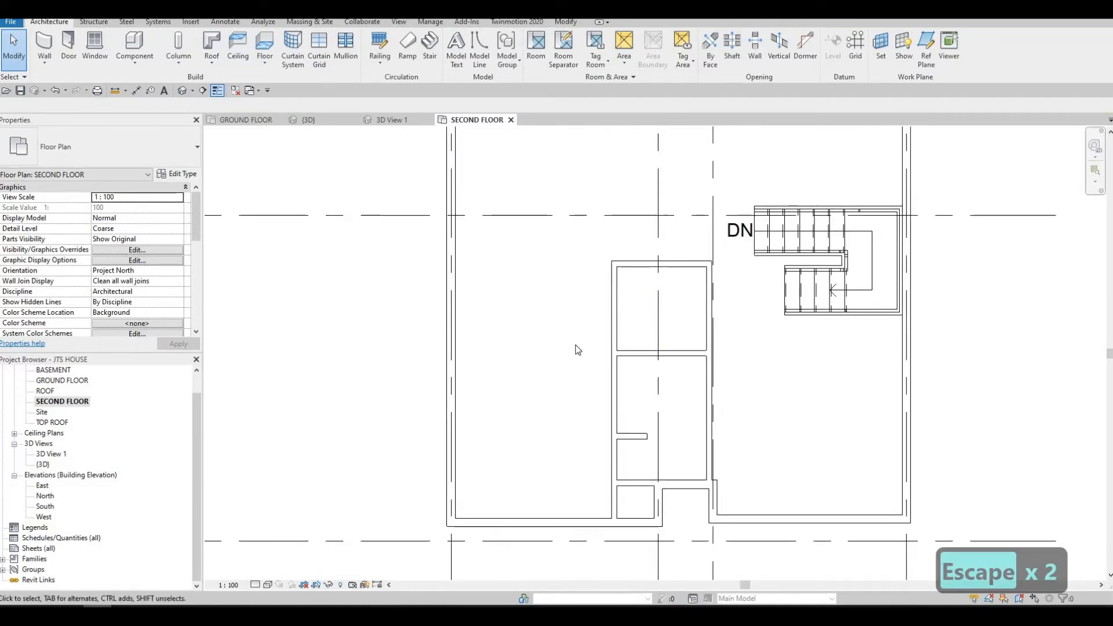
middle_click_drag(425, 293, 434, 356)
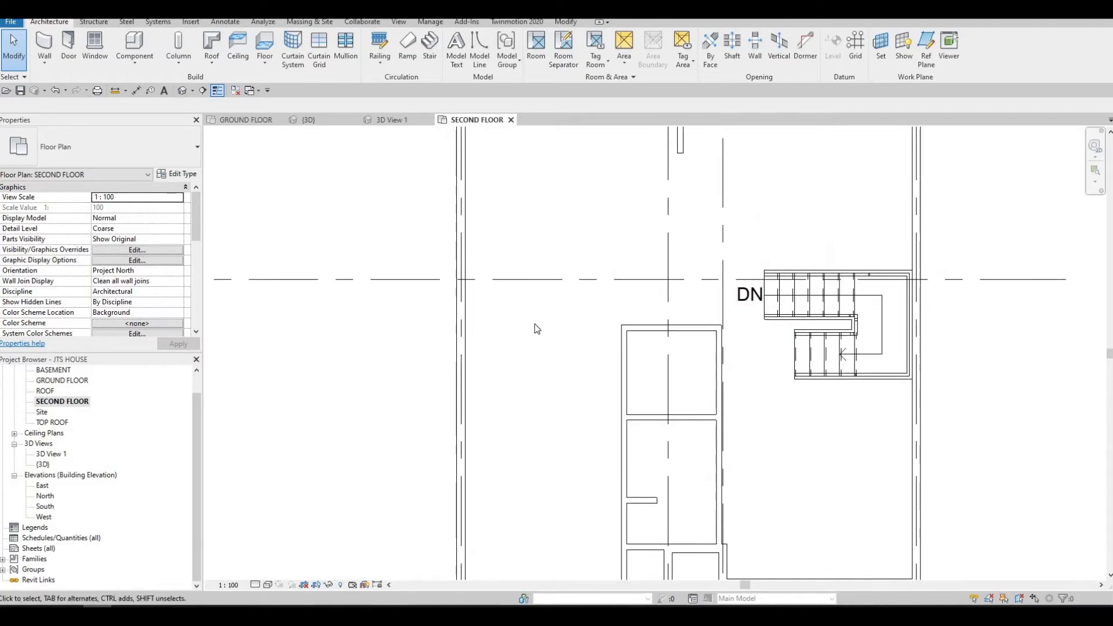
middle_click_drag(634, 337, 633, 350)
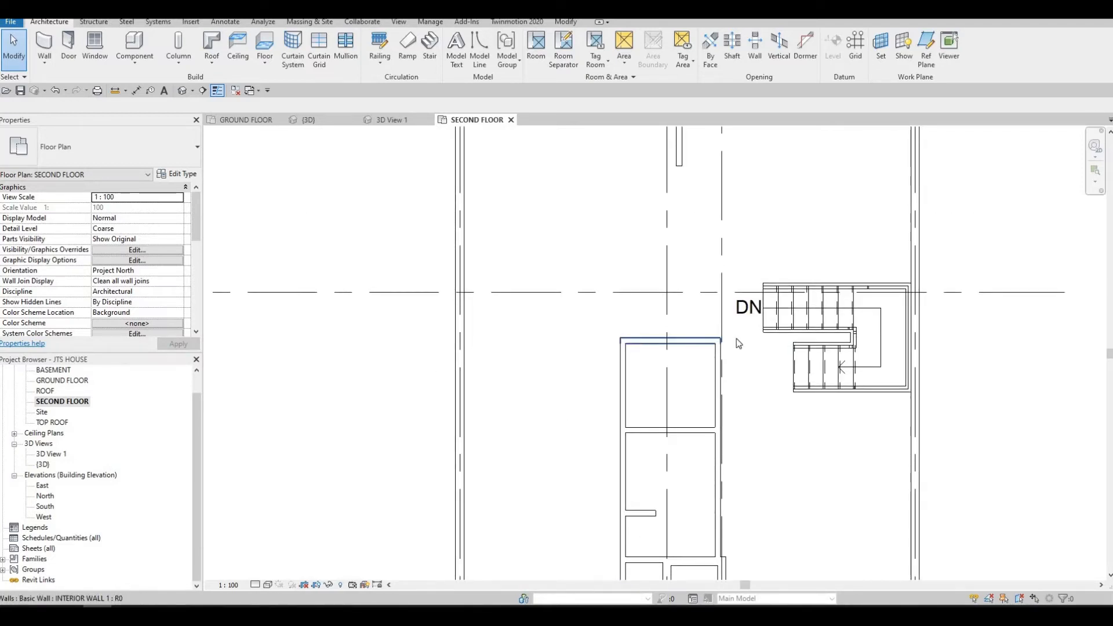
left_click(718, 341)
key("r")
key("s")
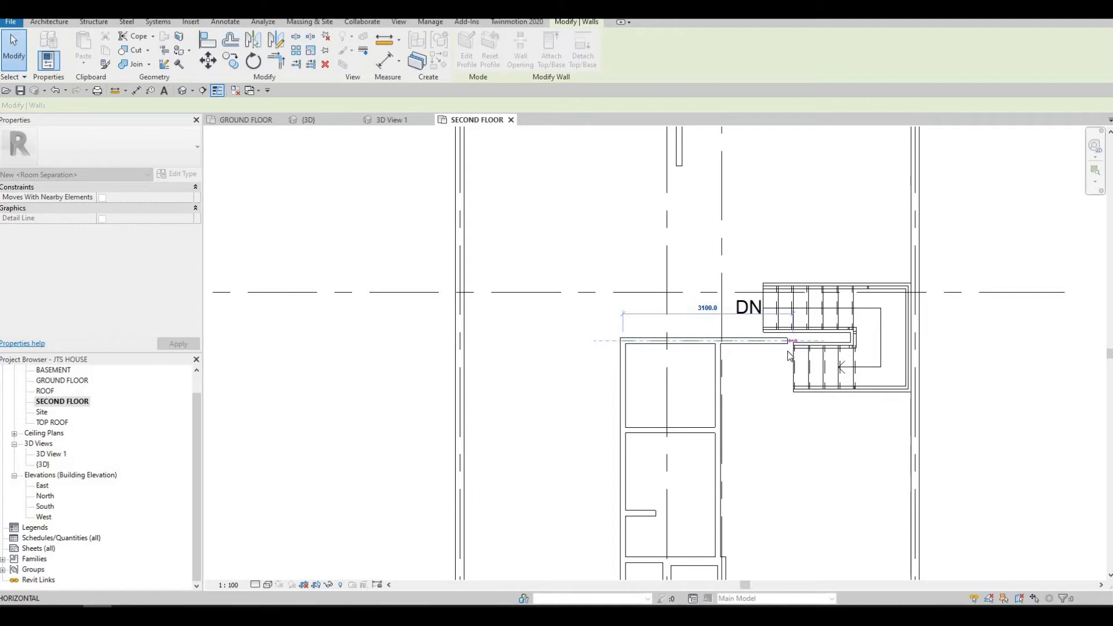
key("Escape")
key("Escape")
- Draw an INTERIOR WALL 1 segment from the end of the block's end wall, perpendicular to it, along the start of the lower stair flight
left_click(754, 342)
middle_click_drag(516, 201, 442, 210)
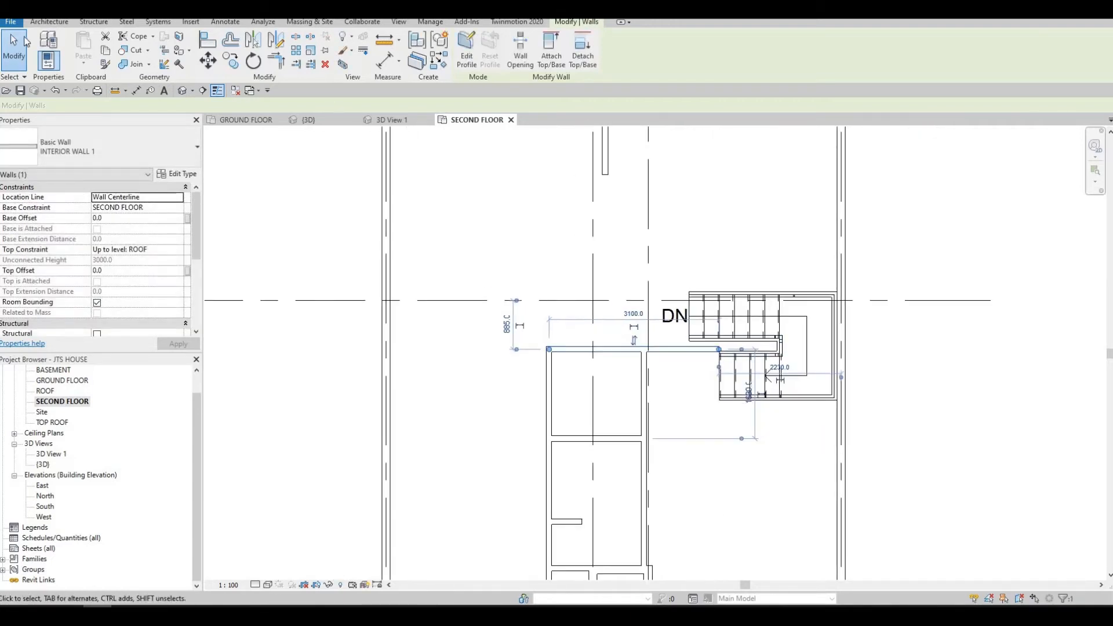
left_click(49, 22)
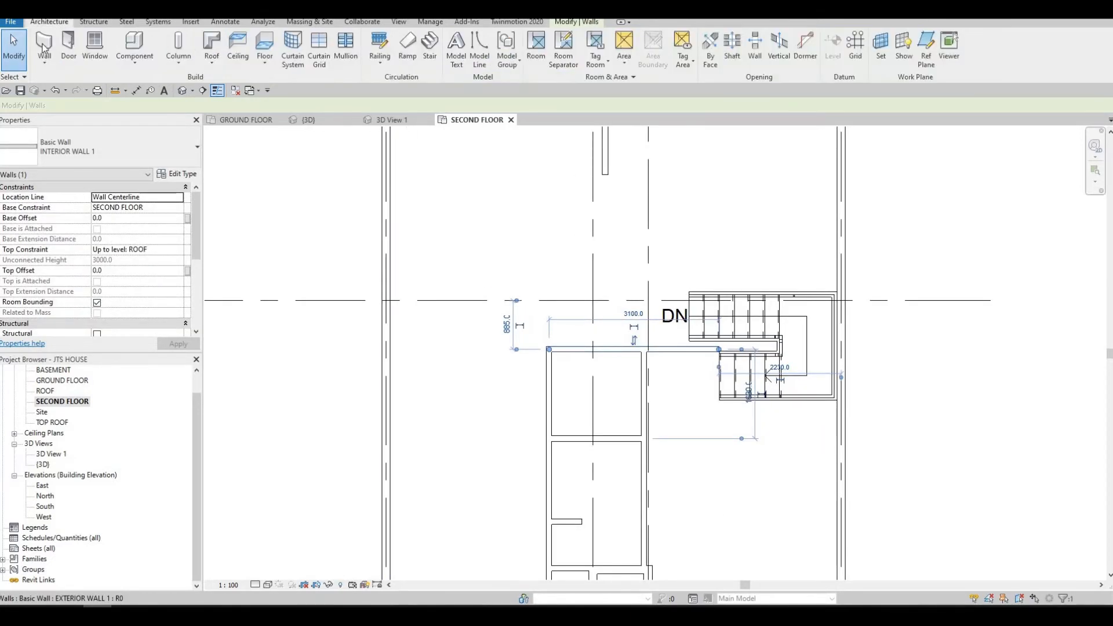
key("w")
key("a")
scroll(691, 350, "up", 4)
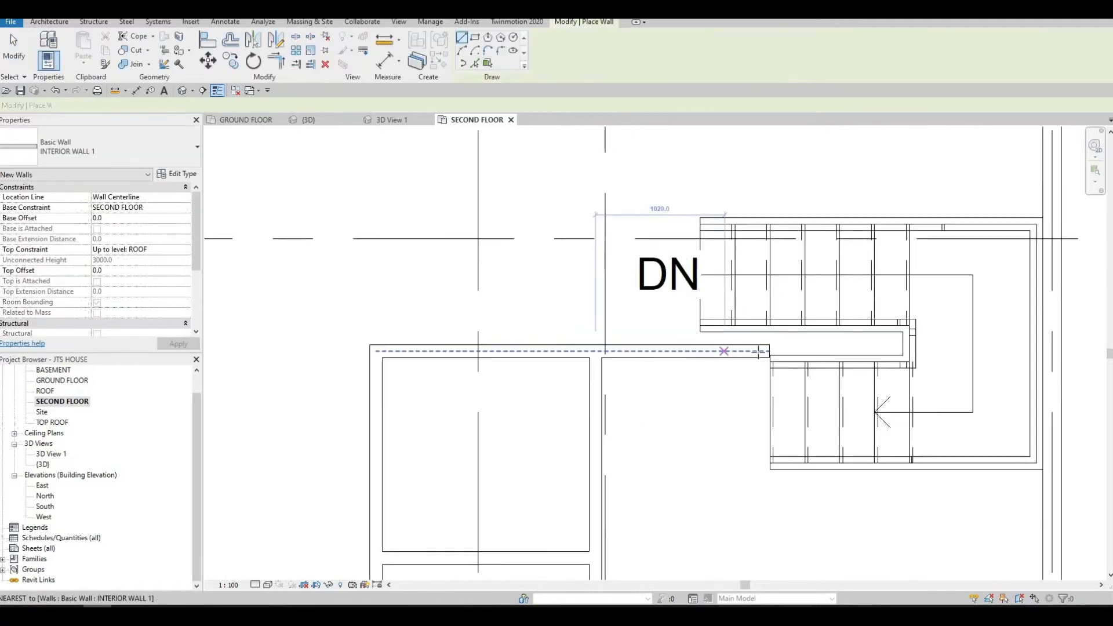
left_click(758, 351)
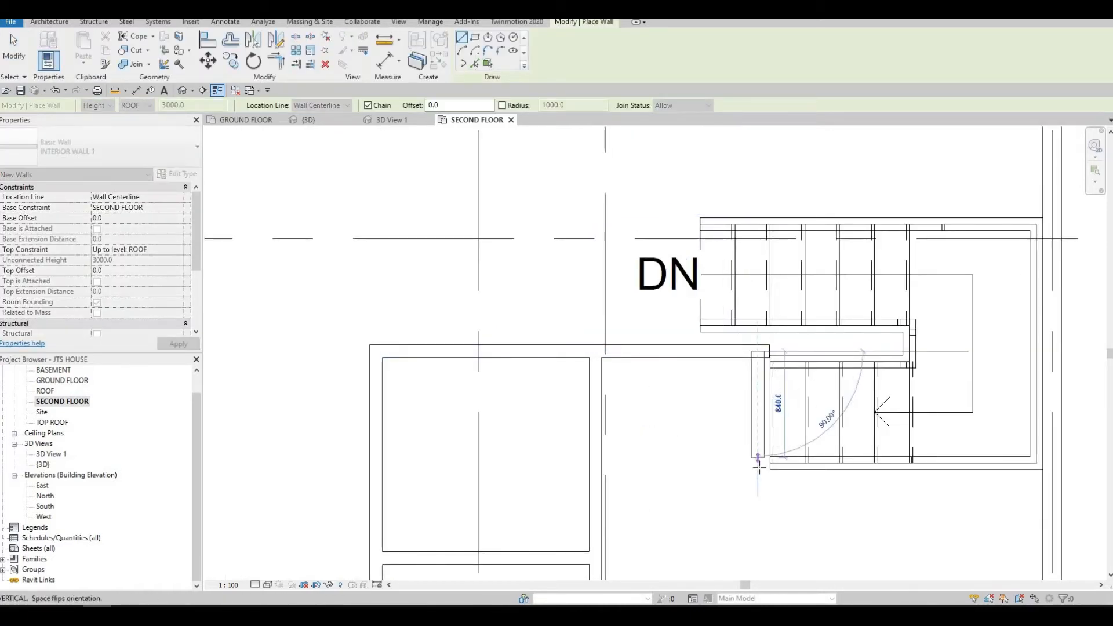
key("Escape")
key("Escape")
key("Escape")
scroll(657, 397, "up", 3)
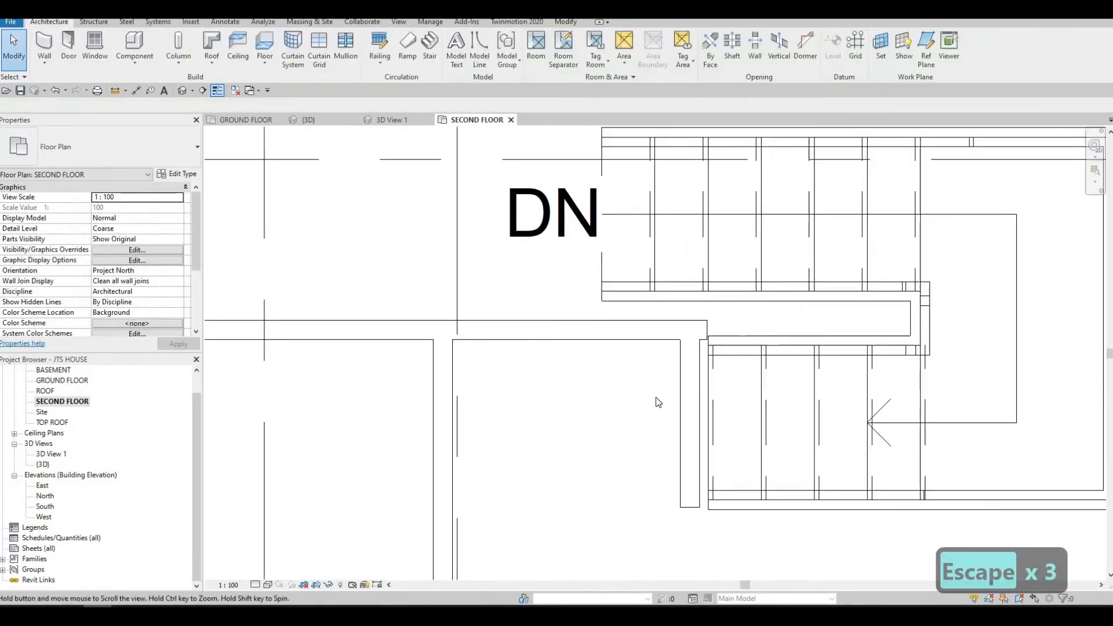
key("a")
key("l")
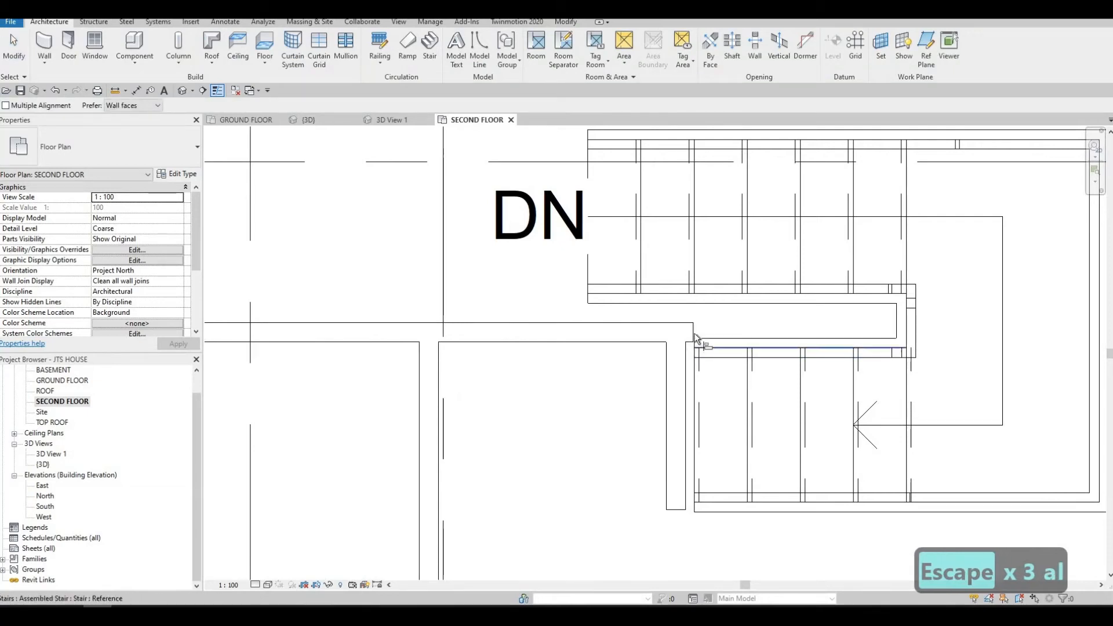
key("Escape")
key("Escape")
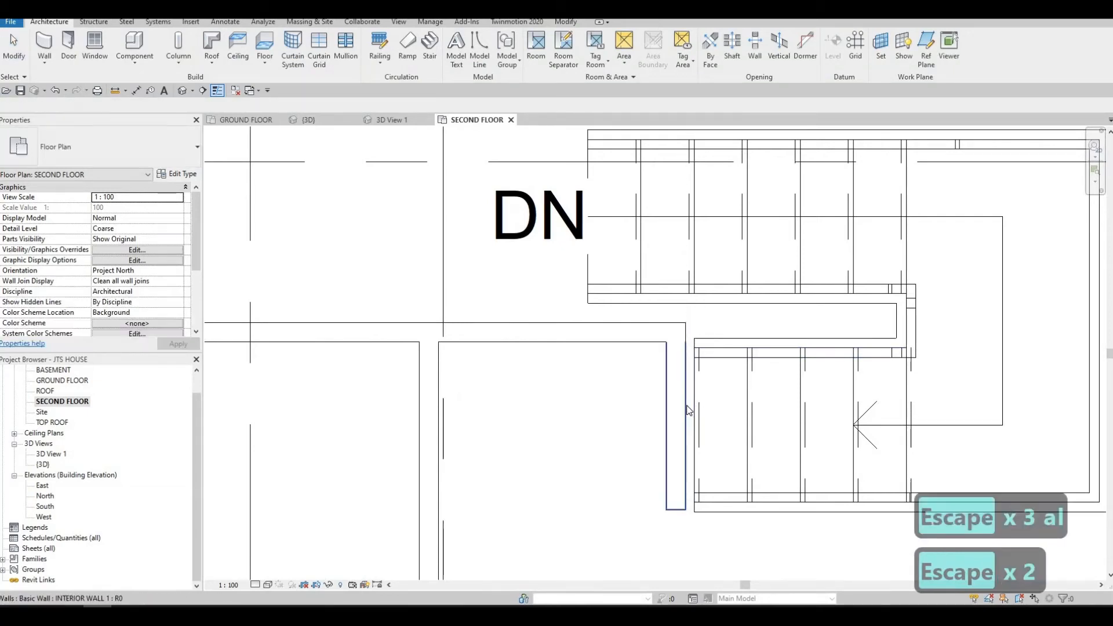
left_click(687, 411)
key("Escape")
key("Escape")
key("Escape")
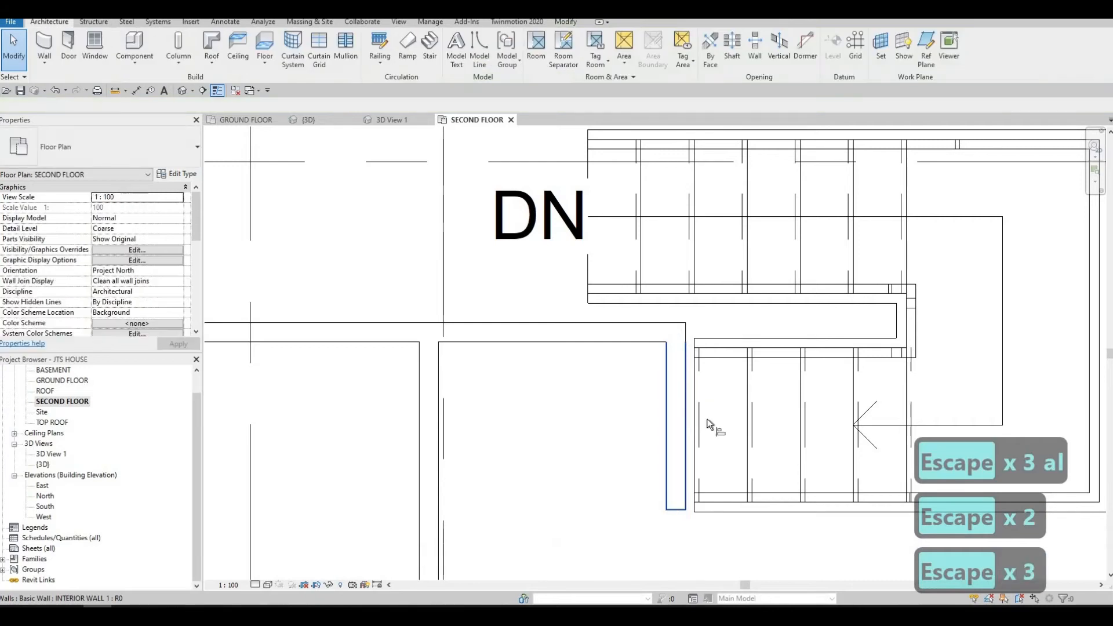
- Align the new wall's stair-side face with the starting edge of the lower stair flight
key("a")
key("l")
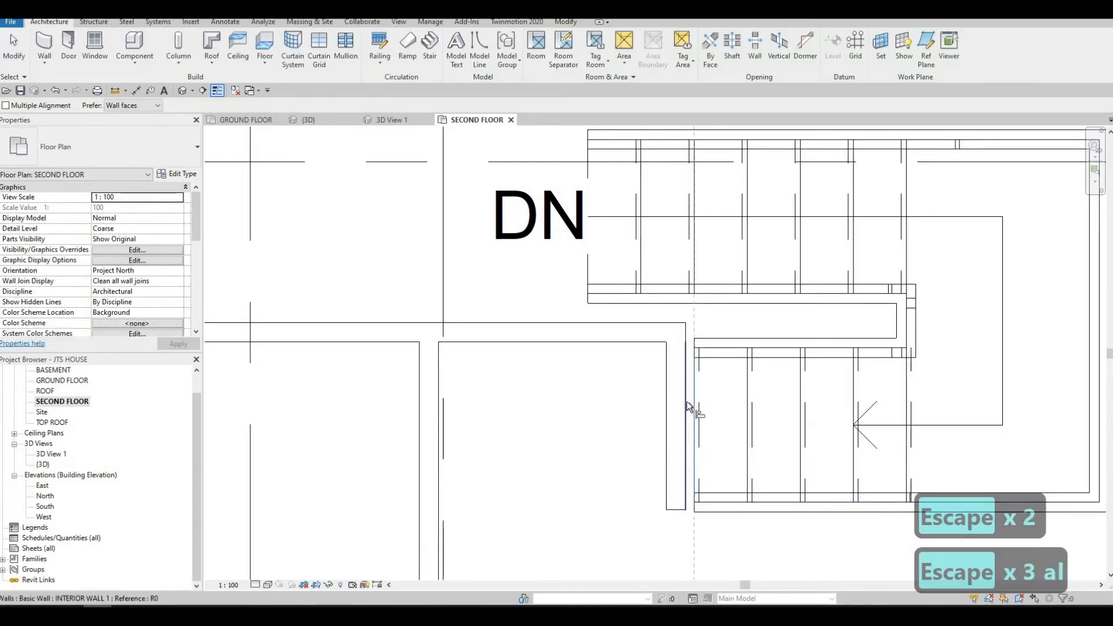
left_click(686, 401)
key("Escape")
middle_click_drag(688, 436, 688, 392)
scroll(674, 388, "down", 2)
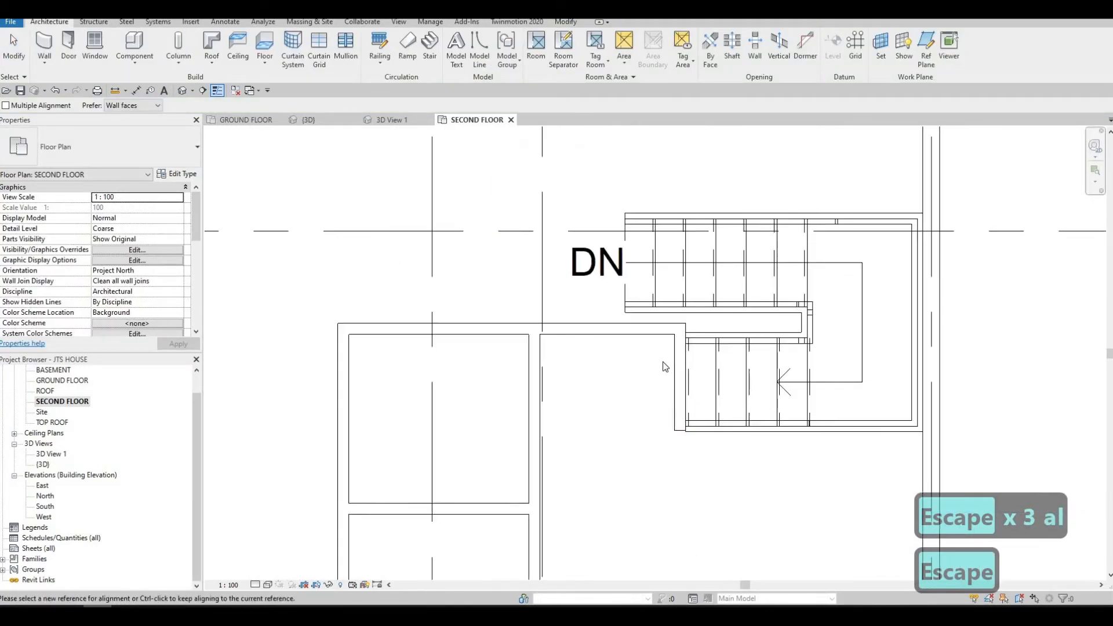
middle_click_drag(661, 476, 665, 430)
key("Escape")
middle_click_drag(688, 392, 688, 457)
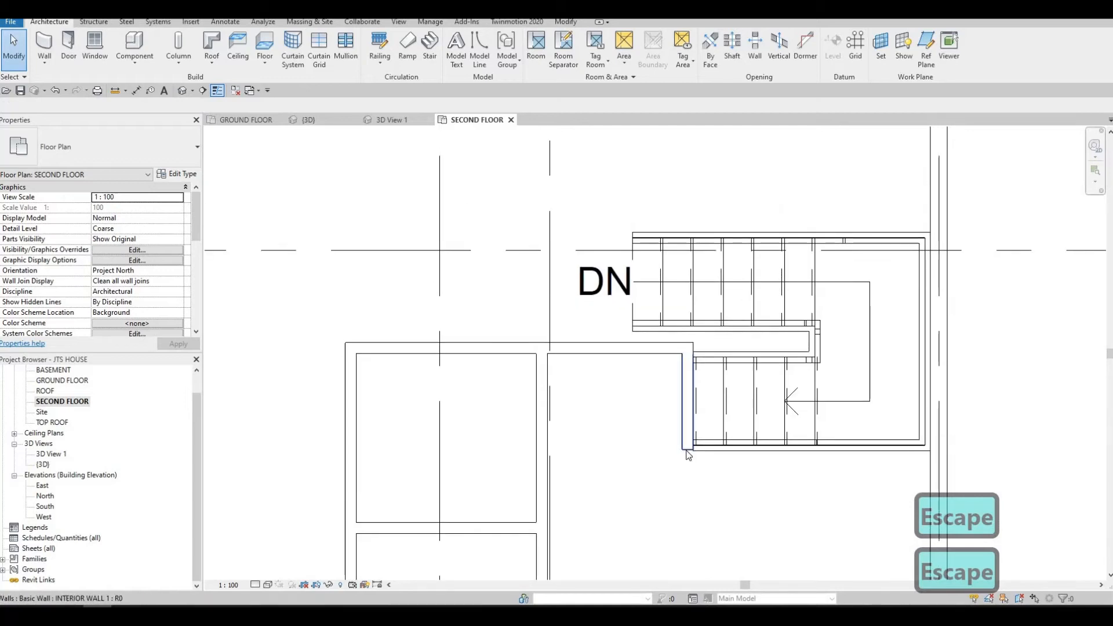
- Lengthen the stair-side wall to 980 mm and draw an INTERIOR WALL 1 from its end along the lower flight's outer edge to the exterior wall
left_click(686, 449)
left_click_drag(686, 450, 687, 455)
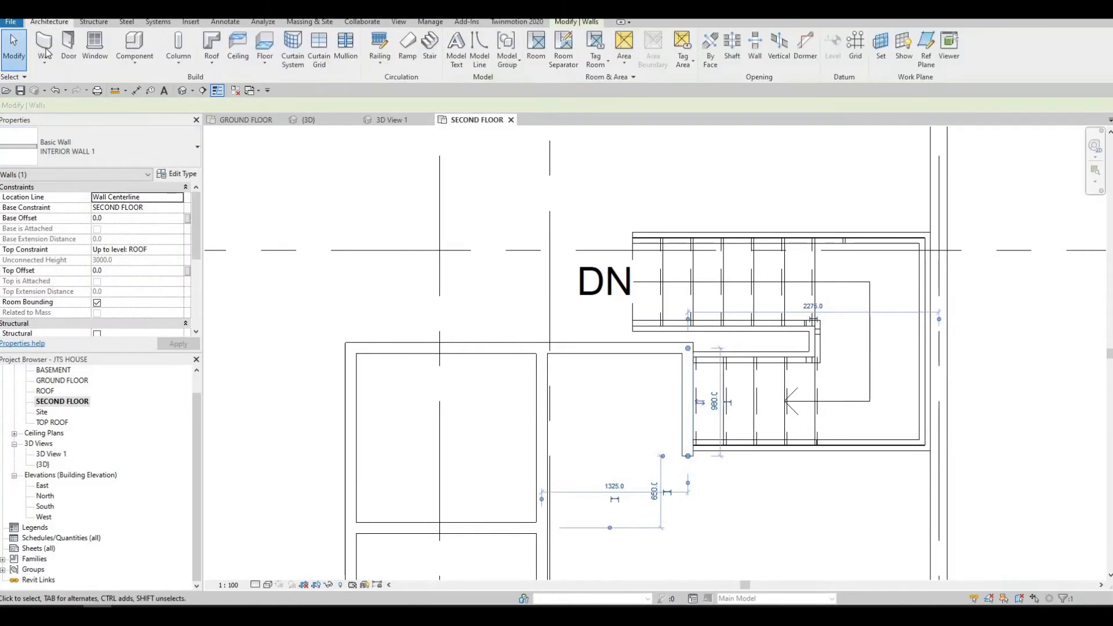
key("w")
key("a")
left_click(689, 456)
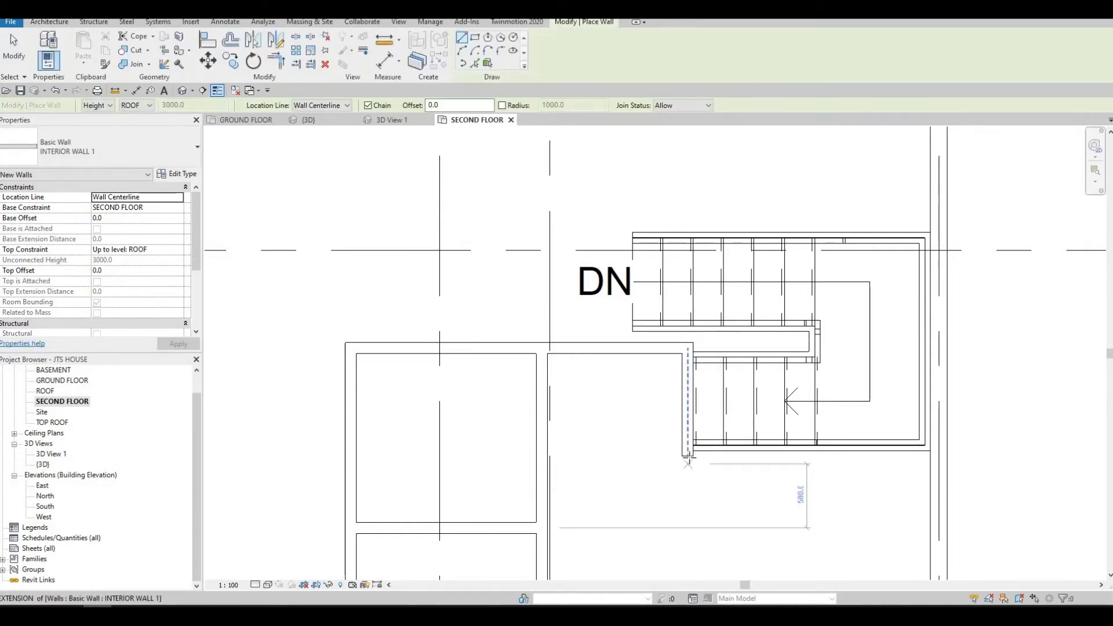
left_click(925, 461)
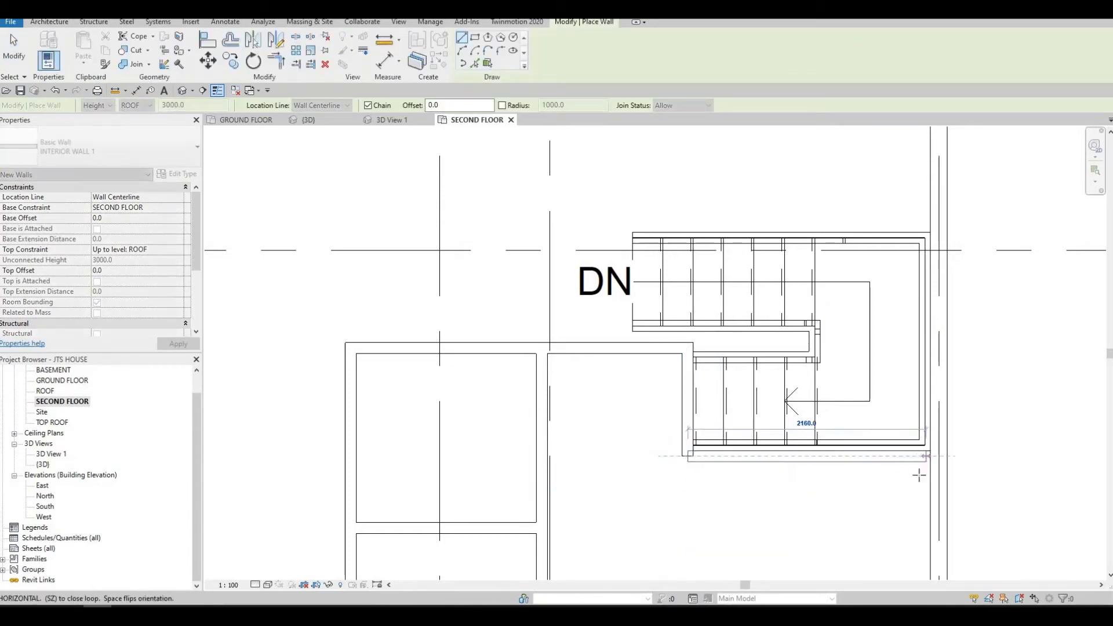
key("Escape")
scroll(916, 462, "up", 2)
scroll(913, 462, "up", 2)
middle_click_drag(677, 458, 674, 369)
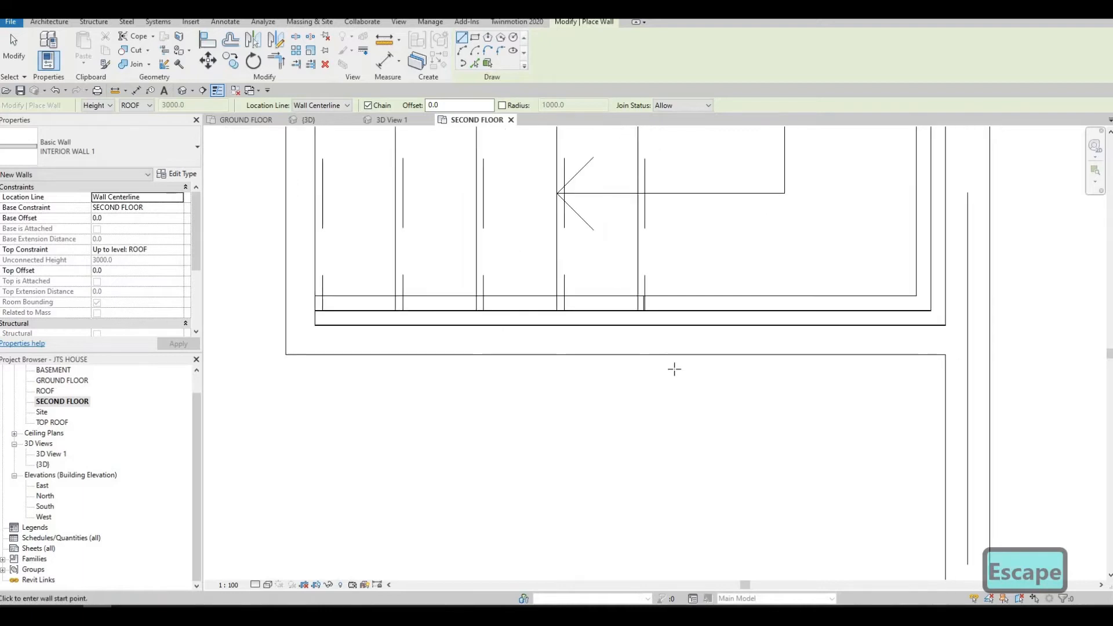
middle_click_drag(597, 428, 654, 363)
scroll(654, 363, "down", 3)
key("Escape")
- Extend the stair-side wall past the stair to 1630 mm long, level with the block's upper partition
left_click(541, 293)
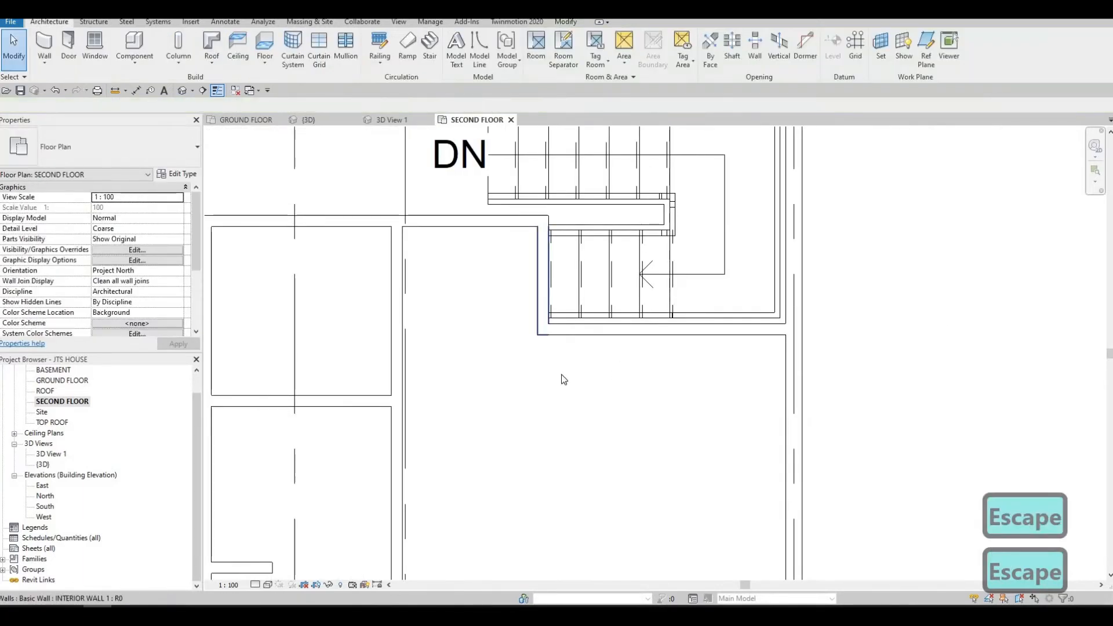
left_click_drag(542, 330, 542, 401)
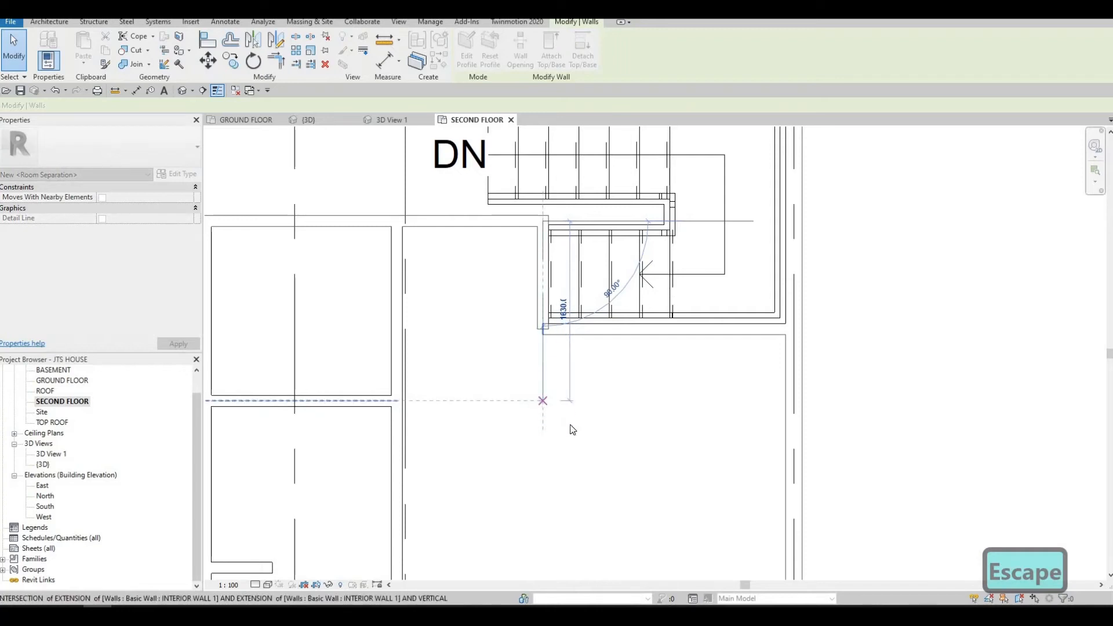
key("Escape")
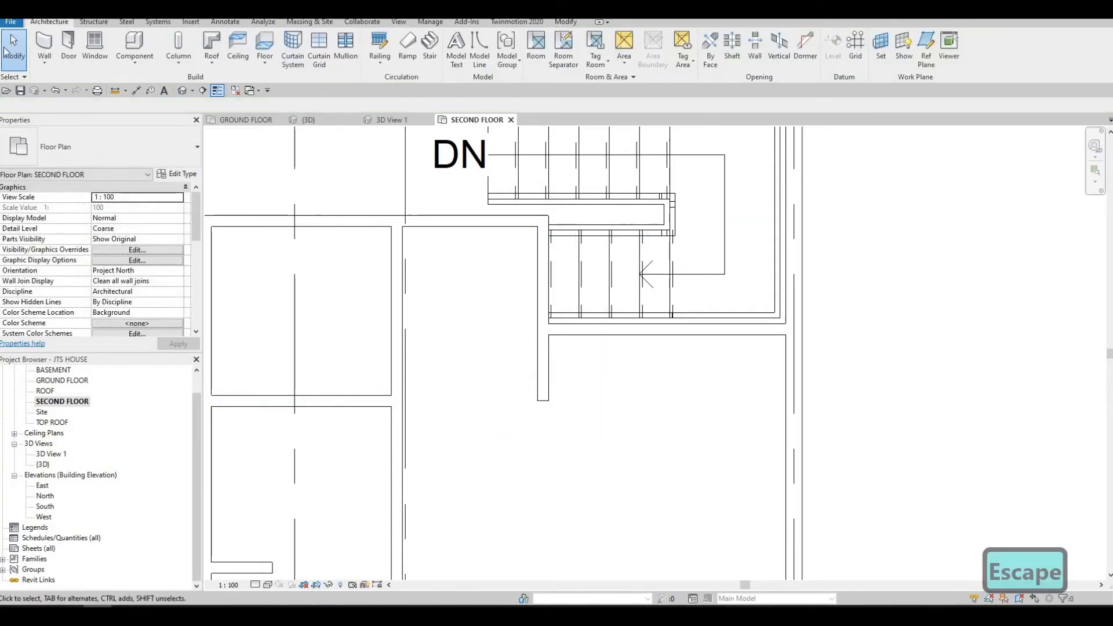
- Draw a 2275 mm INTERIOR WALL 1 from the extended wall's free end to the right EXTERIOR WALL 1, parallel to the stair wall
left_click(45, 44)
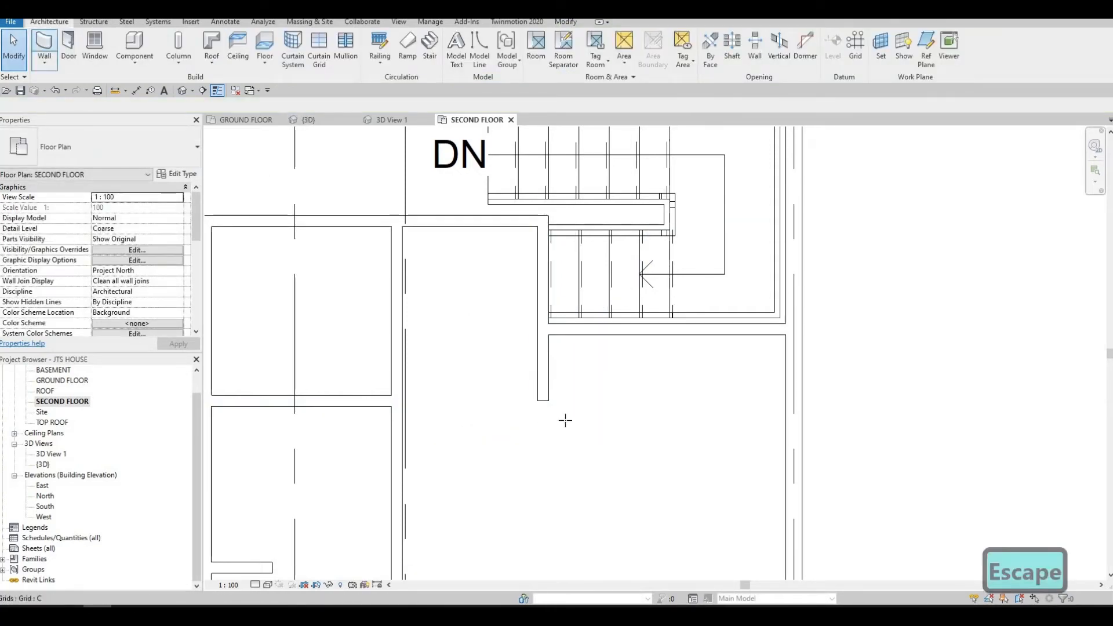
left_click(543, 399)
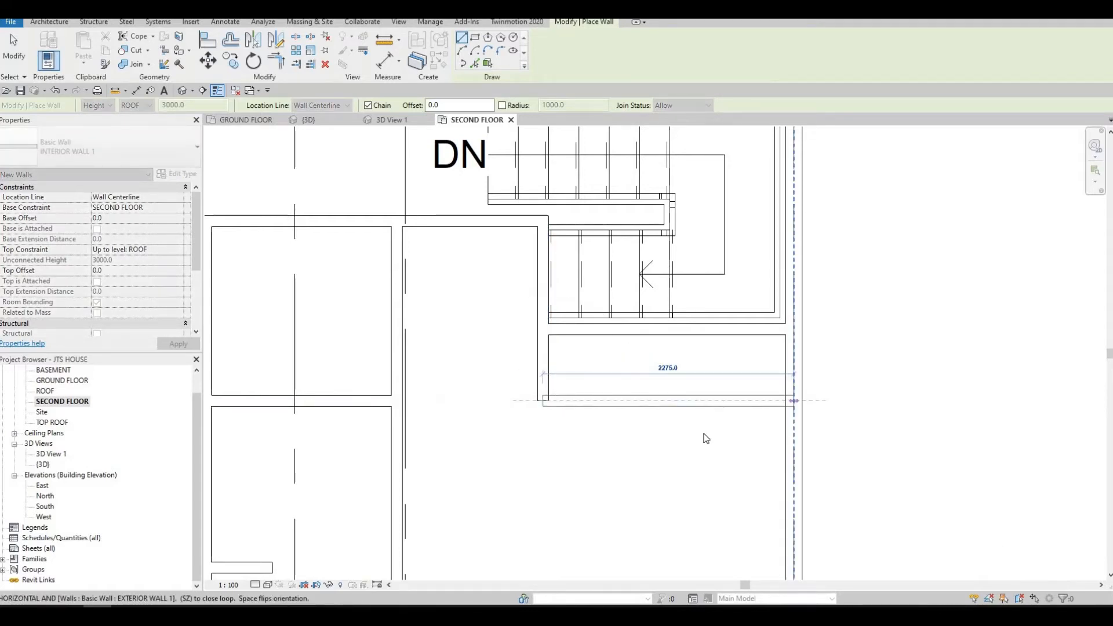
key("Escape")
key("Escape")
middle_click_drag(705, 438, 693, 396)
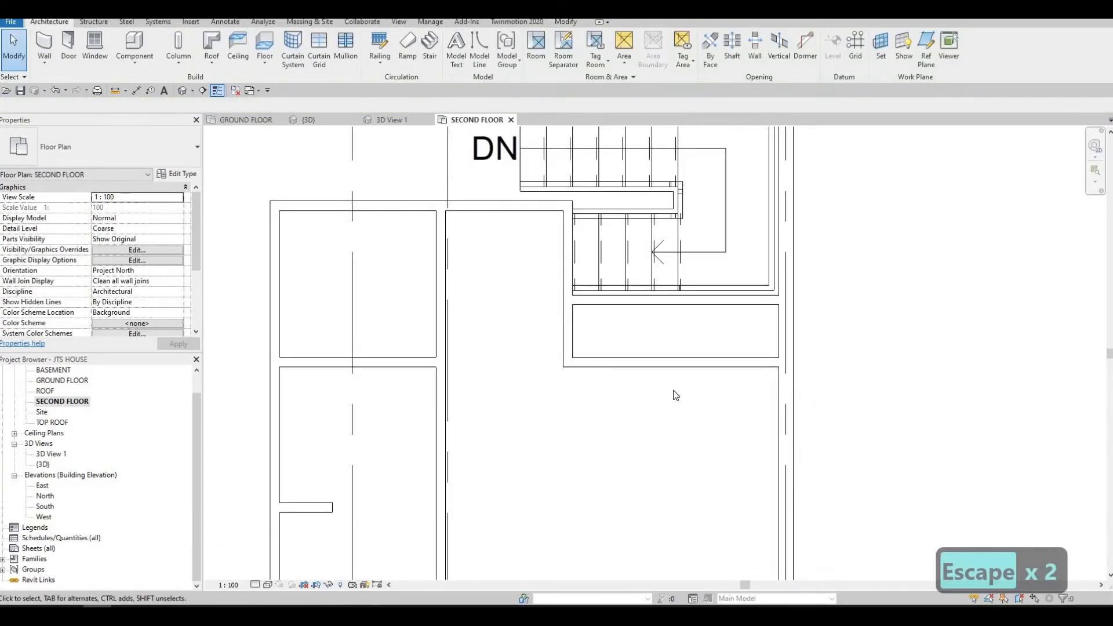
key("Escape")
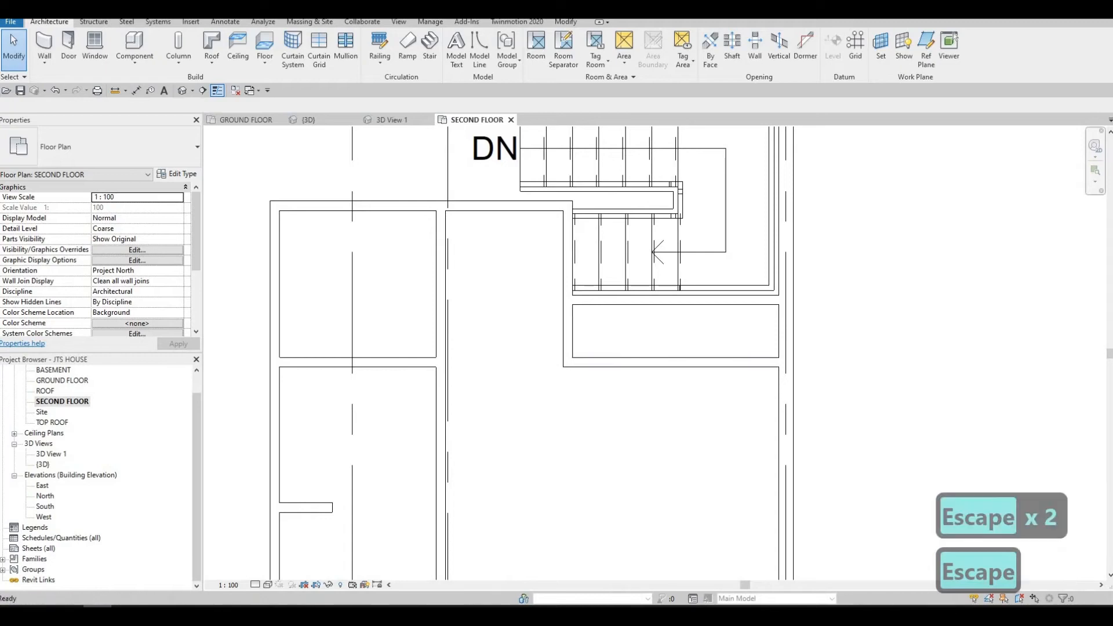
- Set the spacing between the newly drawn wall and the wall beside the stair to 700 mm
left_click(667, 364)
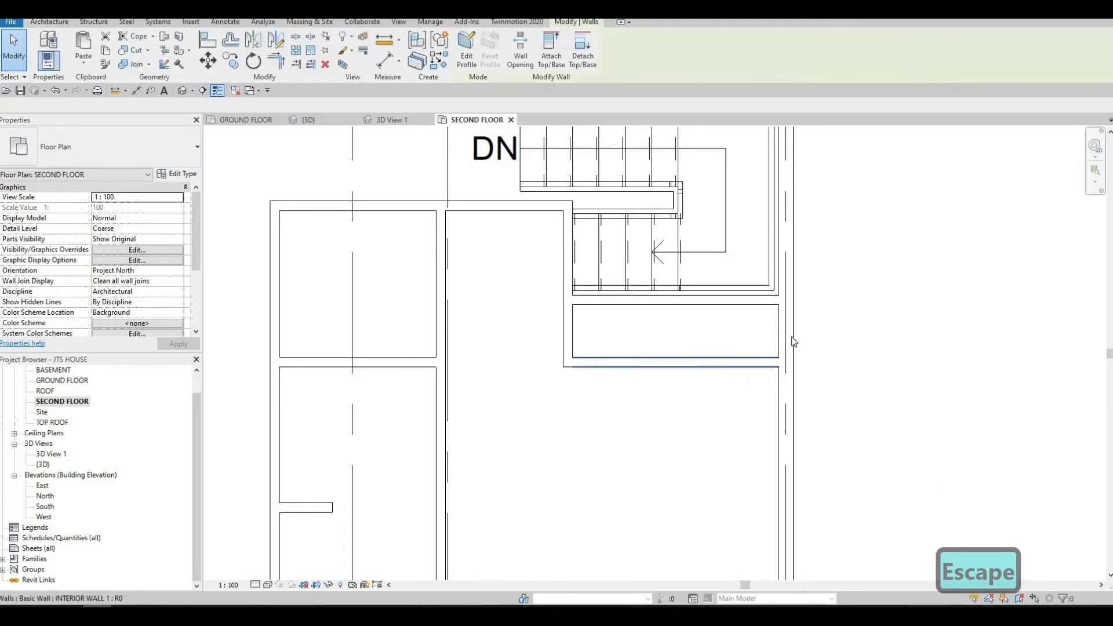
left_click(814, 333)
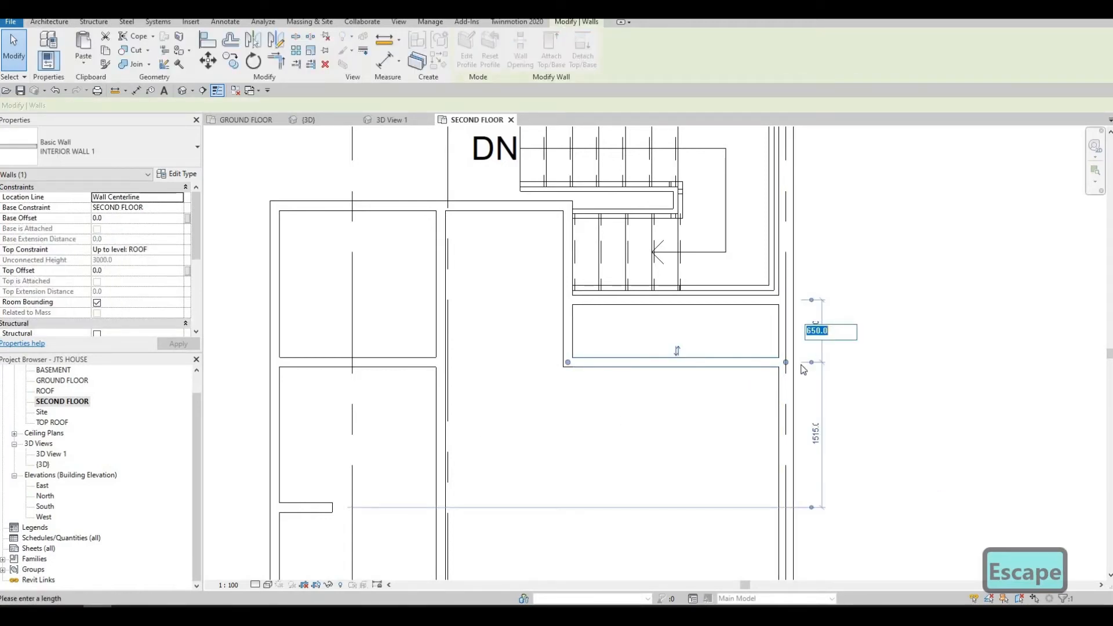
type("7")
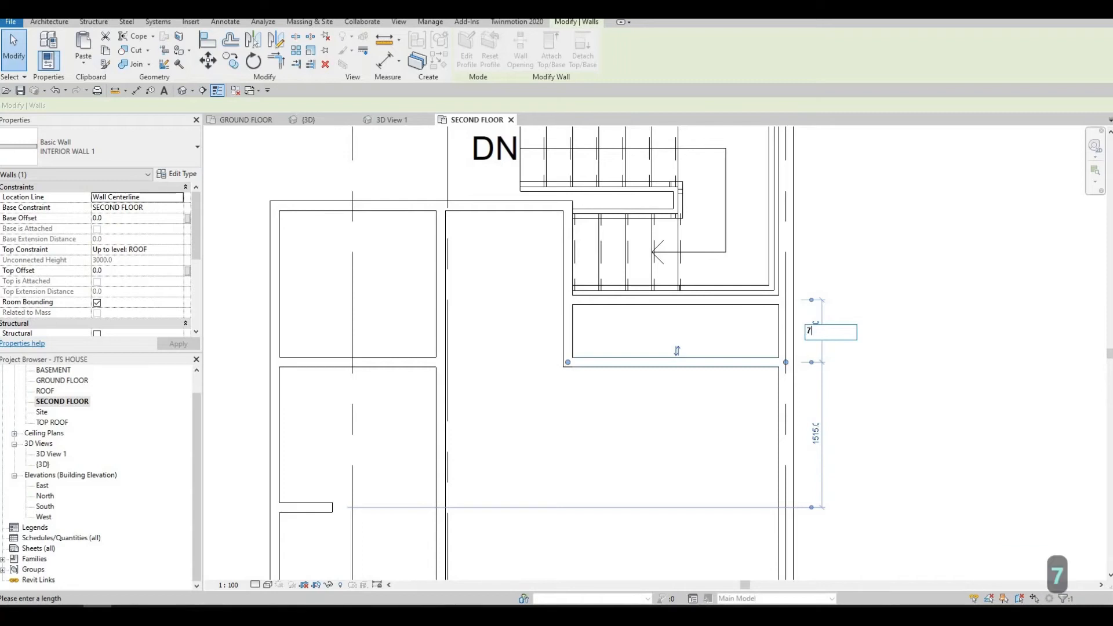
type("00")
key("Return")
key("Escape")
key("Escape")
scroll(643, 377, "down", 2)
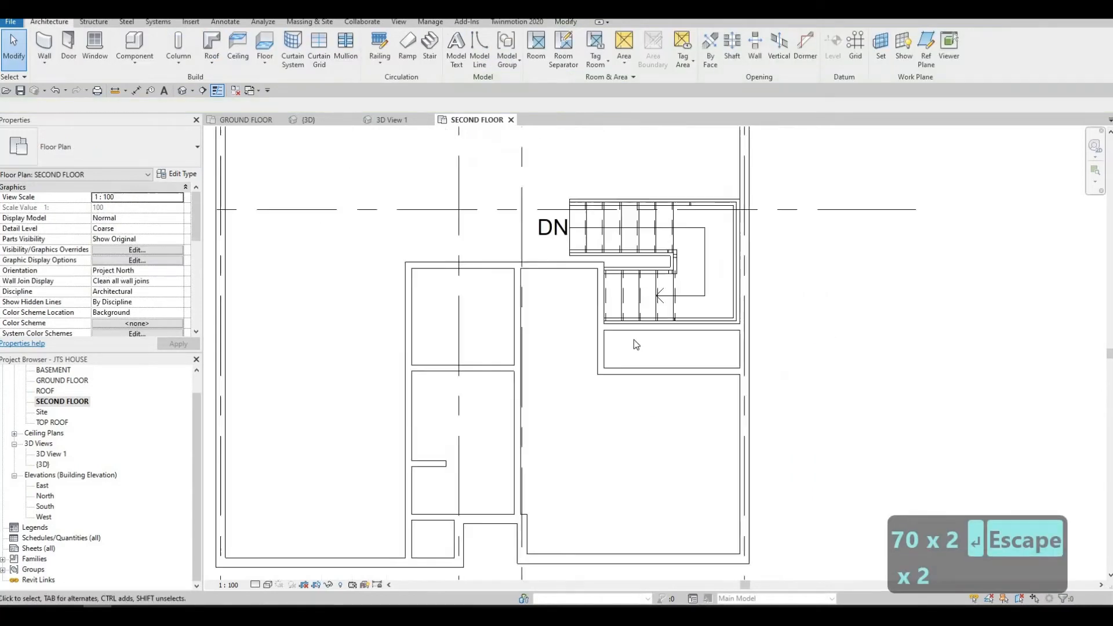
- Examine the wall layout around the staircase, the narrow room beside it and the central block
middle_click_drag(620, 394, 620, 332)
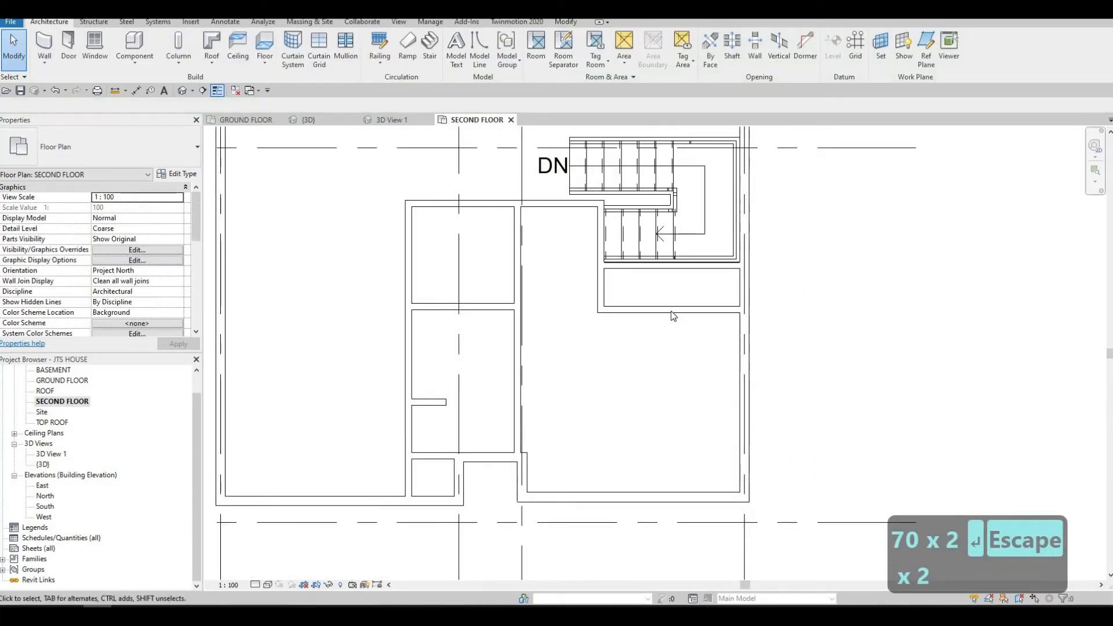
middle_click_drag(651, 367, 668, 411)
middle_click_drag(584, 297, 658, 372)
scroll(587, 335, "up", 2)
scroll(585, 336, "up", 1)
scroll(632, 357, "up", 1)
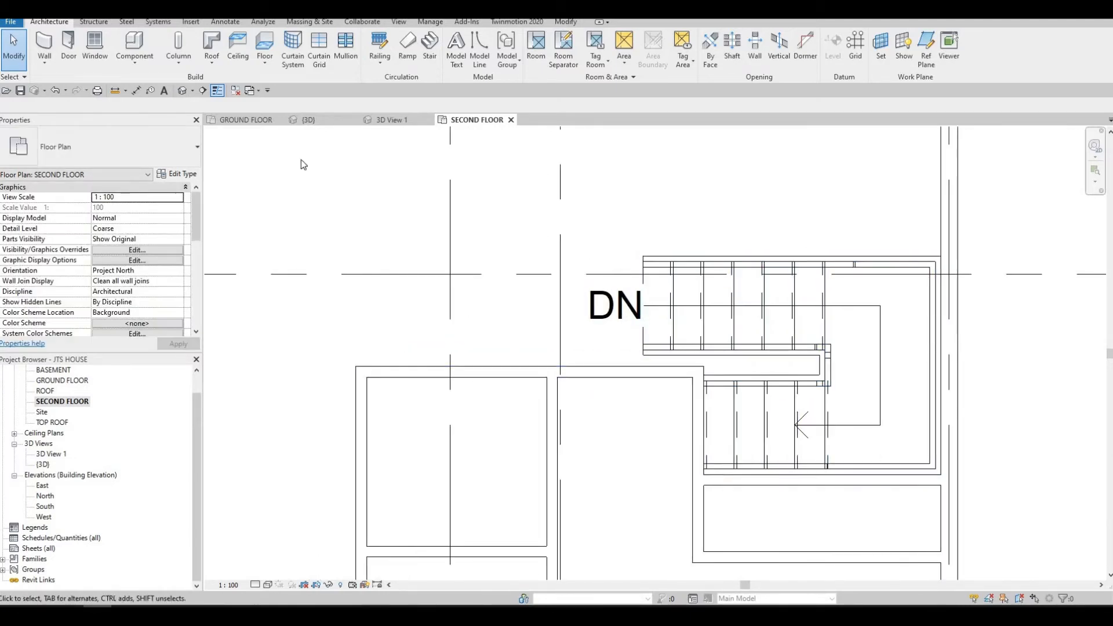
scroll(545, 278, "down", 2)
middle_click_drag(579, 355, 718, 331)
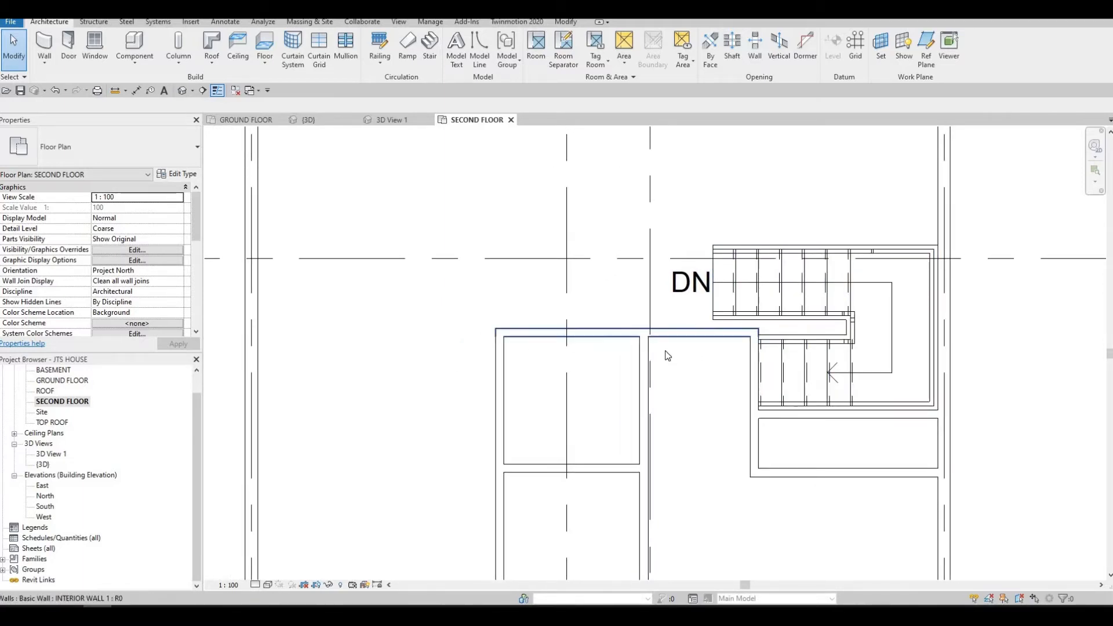
scroll(538, 348, "down", 1)
middle_click_drag(538, 348, 623, 327)
scroll(618, 327, "down", 3)
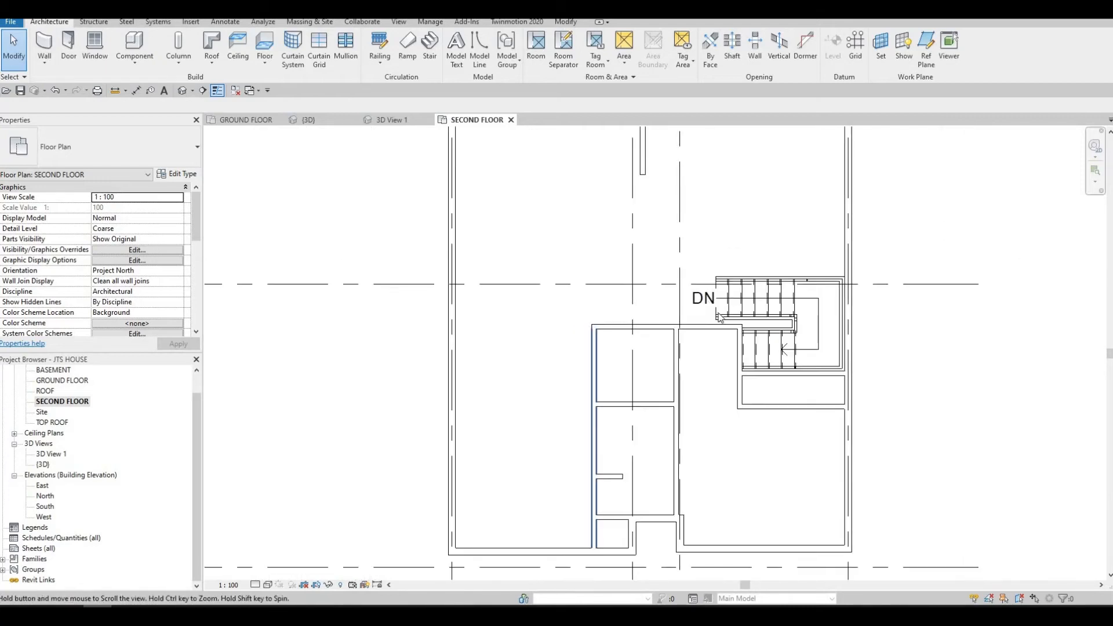
middle_click_drag(682, 361, 721, 345)
scroll(616, 359, "down", 2)
middle_click_drag(617, 359, 700, 359)
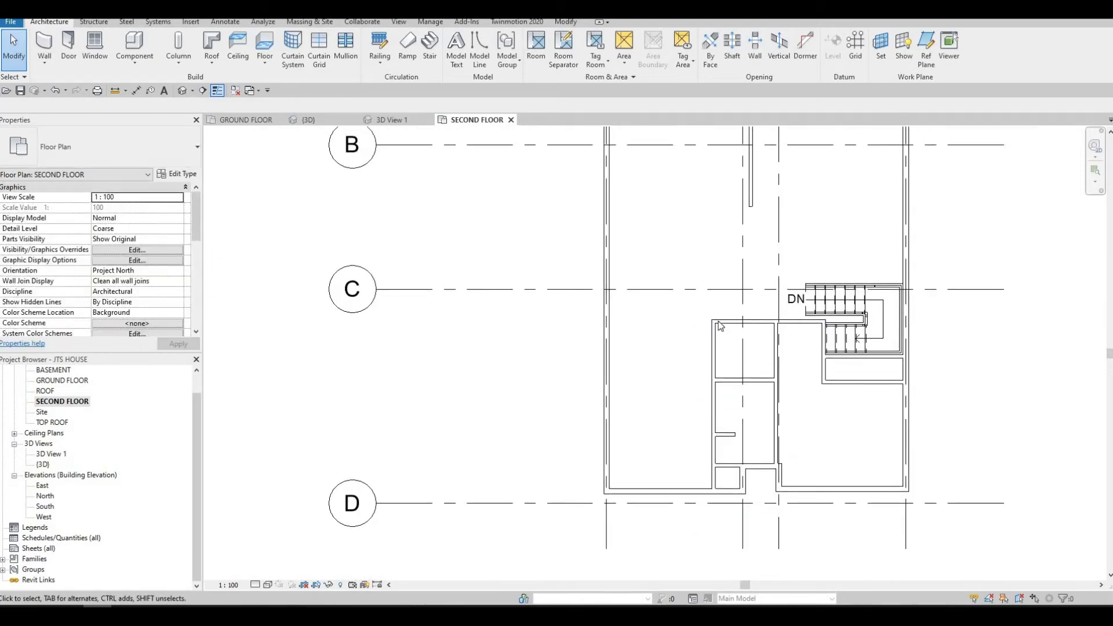
- Extend the free left end of the block's end wall to the left EXTERIOR WALL 1
left_click(713, 323)
left_click_drag(655, 322, 654, 321)
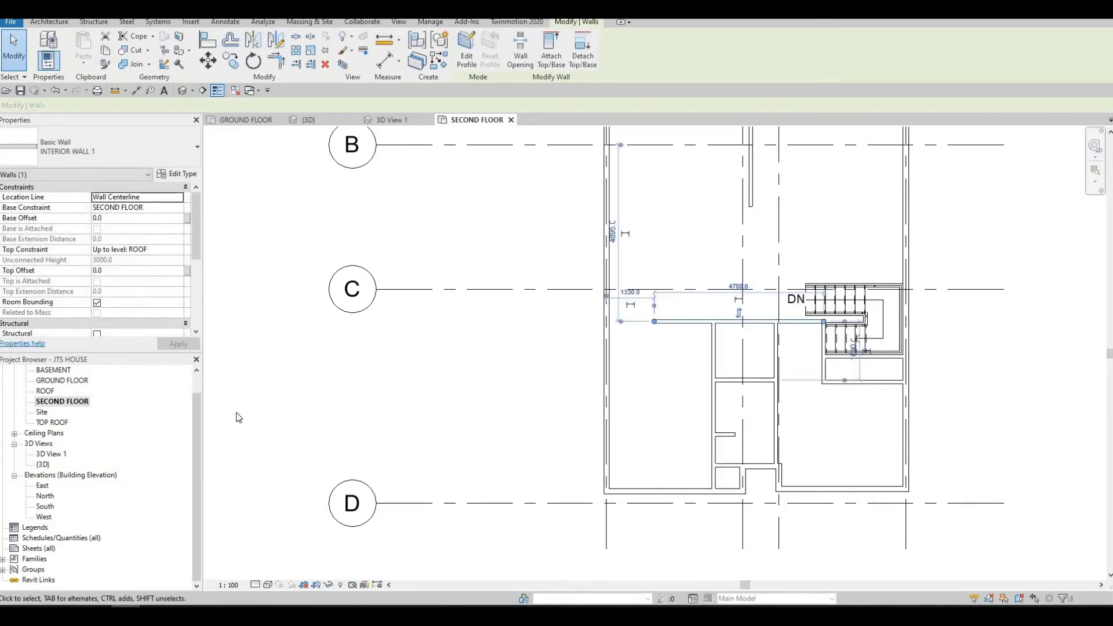
scroll(638, 315, "up", 1)
key("Escape")
left_click(659, 322)
left_click_drag(659, 322, 595, 323)
key("Escape")
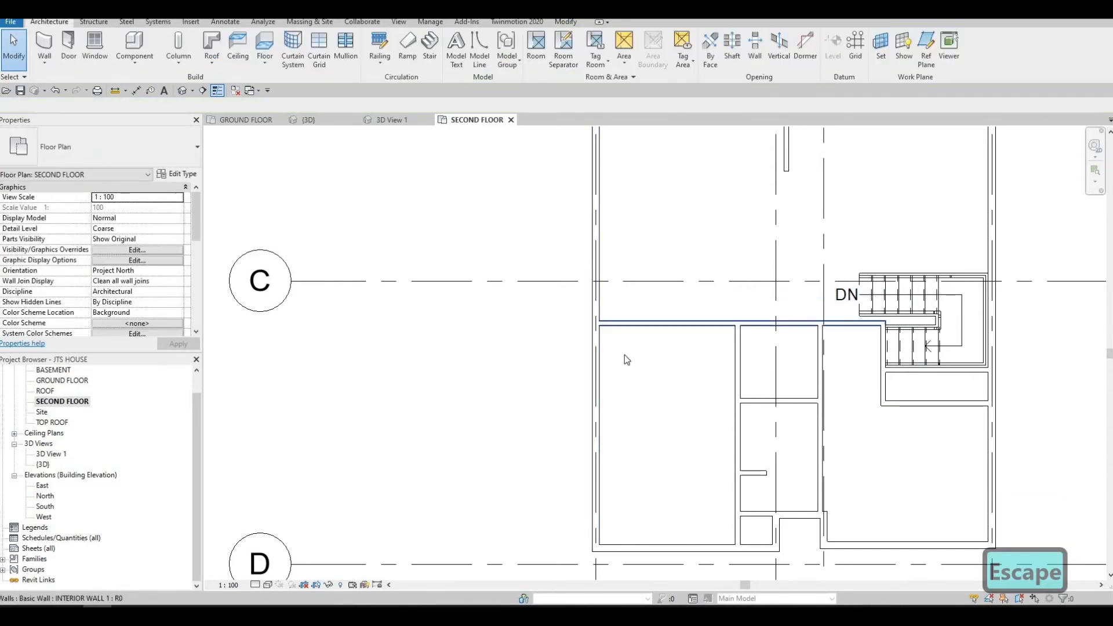
middle_click_drag(671, 329, 609, 368)
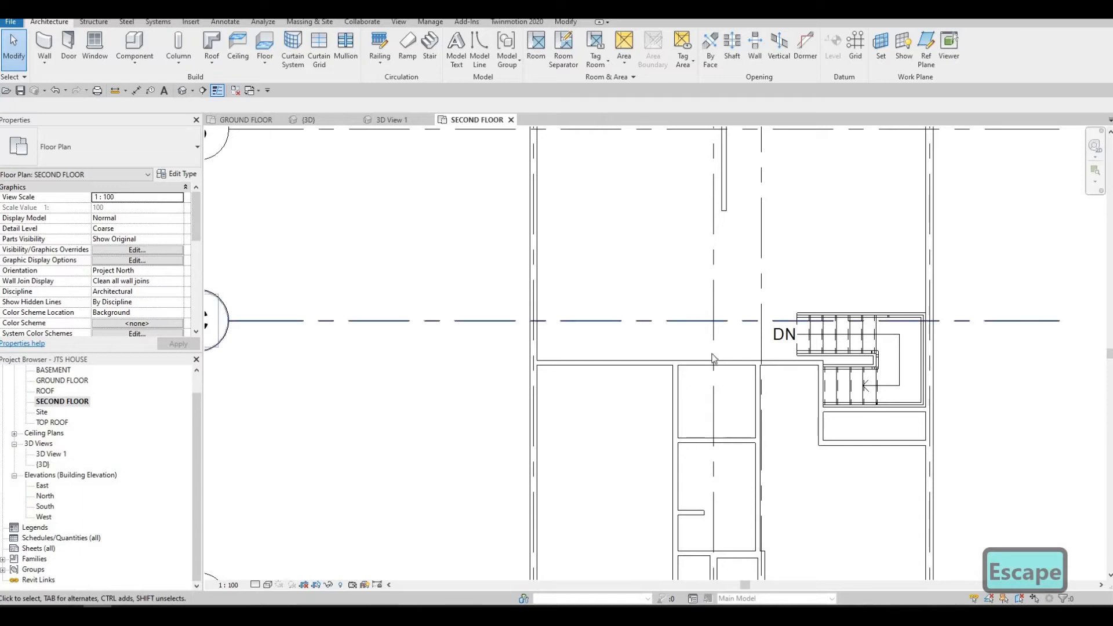
middle_click_drag(725, 331, 721, 398)
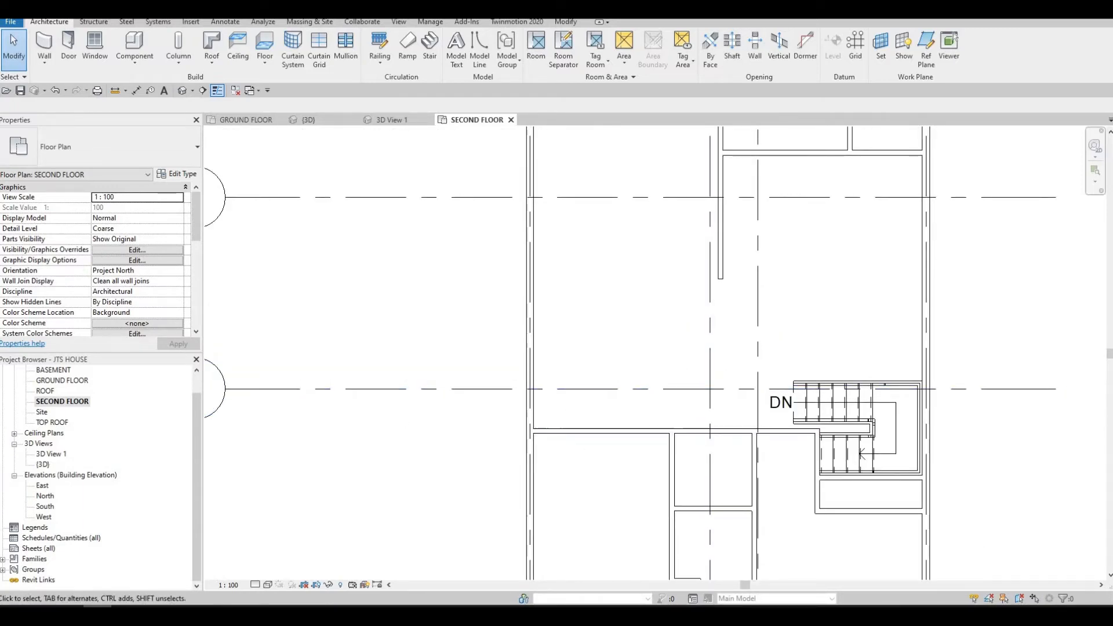
- Draw a horizontal INTERIOR WALL 1 about 3300 mm long between the central block's end wall and the free-ended vertical wall
key("F1")
middle_click_drag(636, 368, 539, 368)
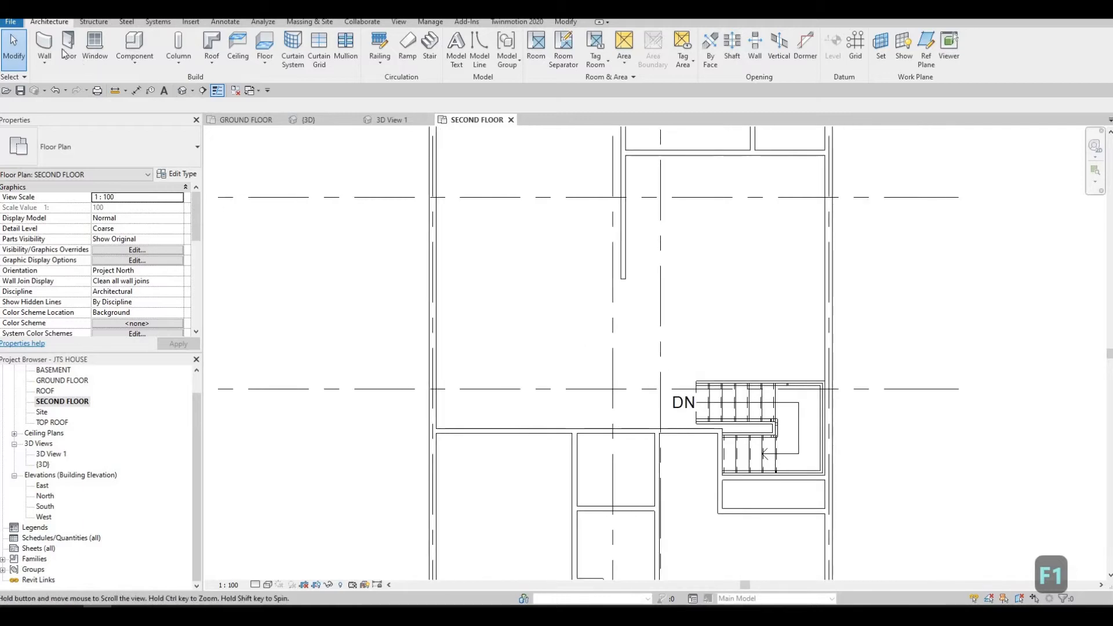
left_click(44, 44)
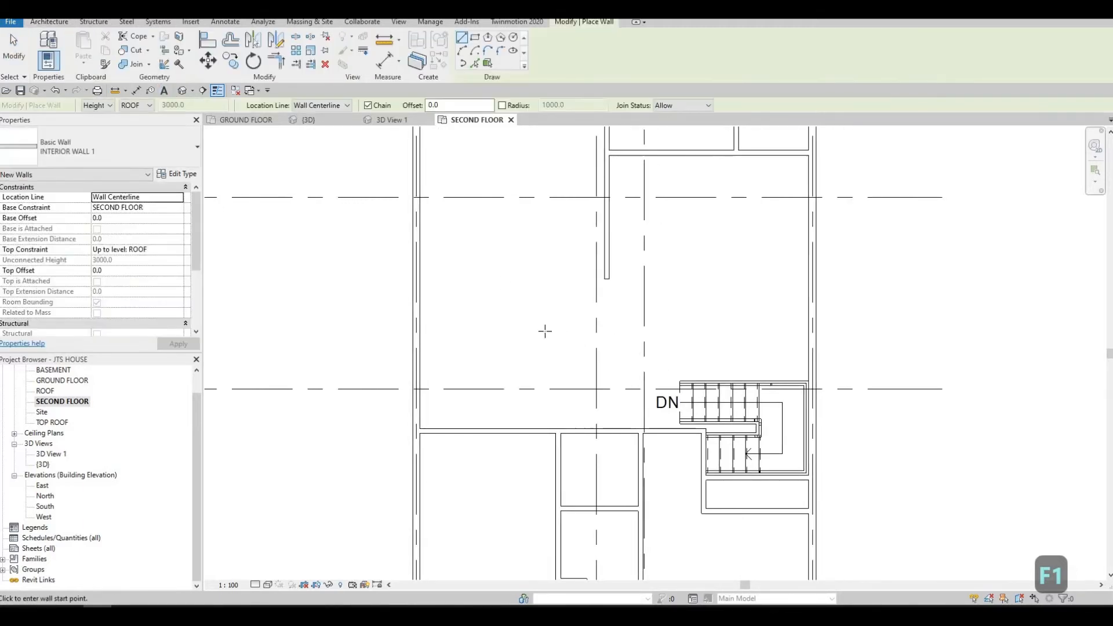
left_click(524, 328)
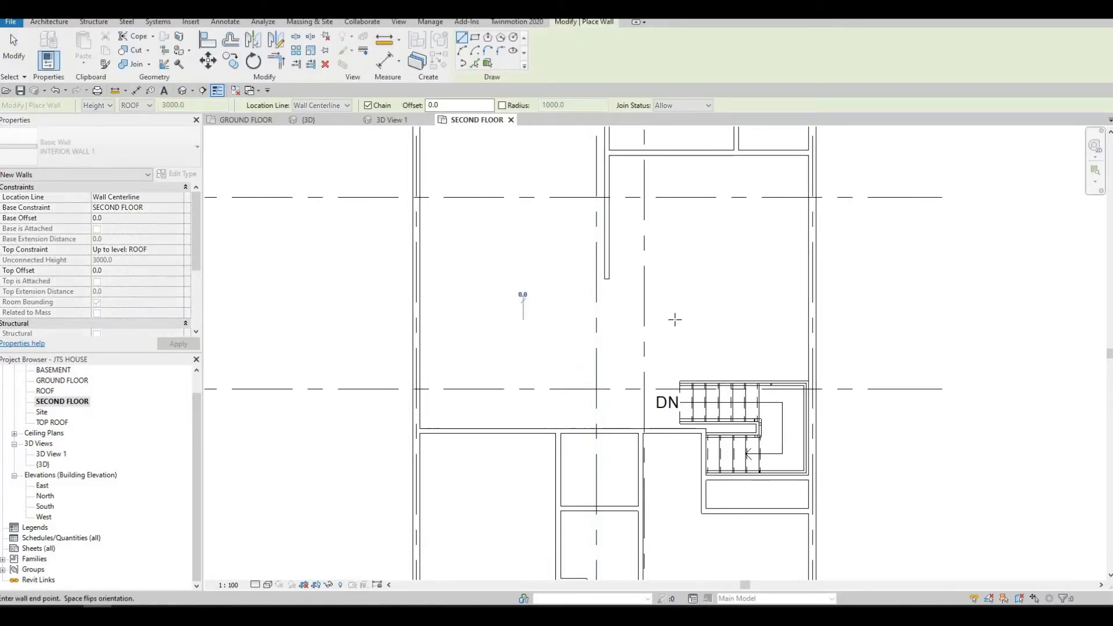
key("Escape")
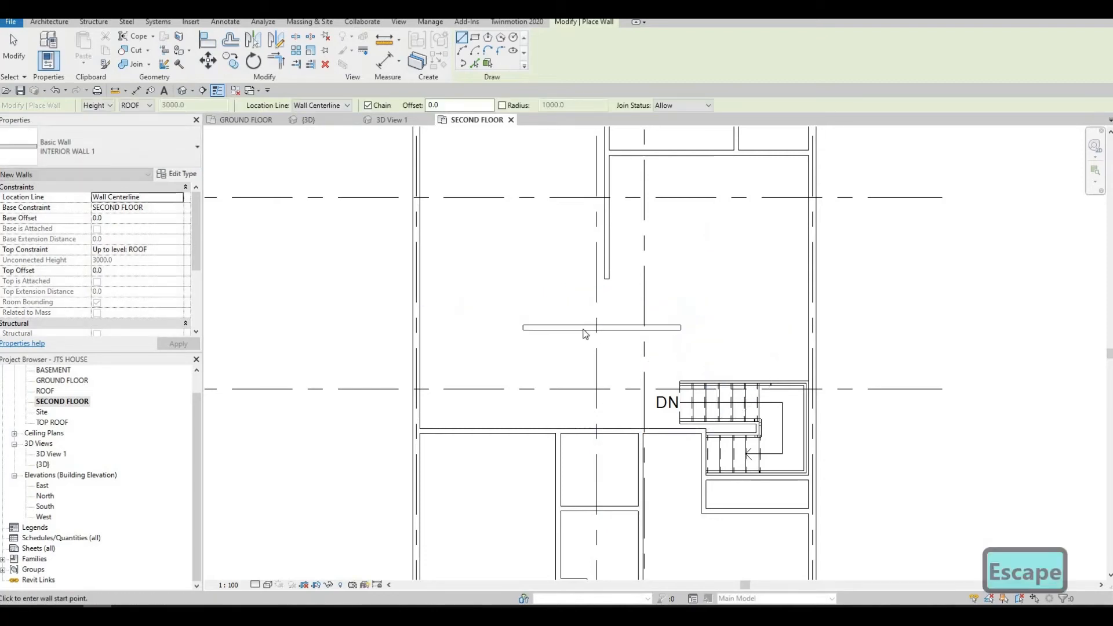
key("Escape")
- Set the distance between the new horizontal wall and the central block's end wall to 1250 mm
left_click(586, 347)
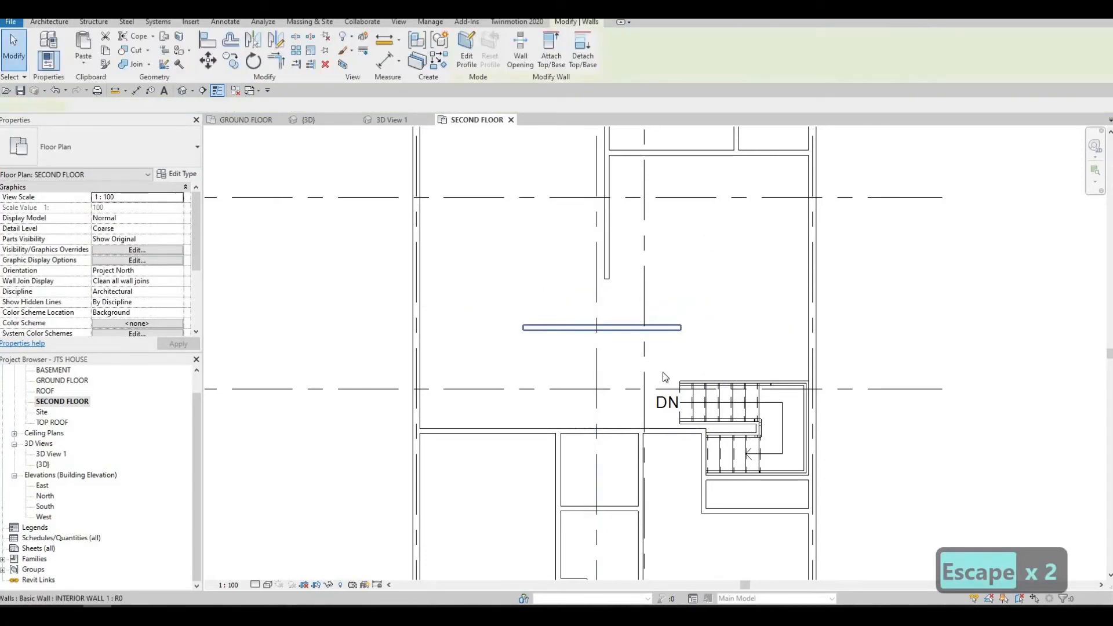
scroll(719, 374, "up", 1)
scroll(719, 374, "up", 1)
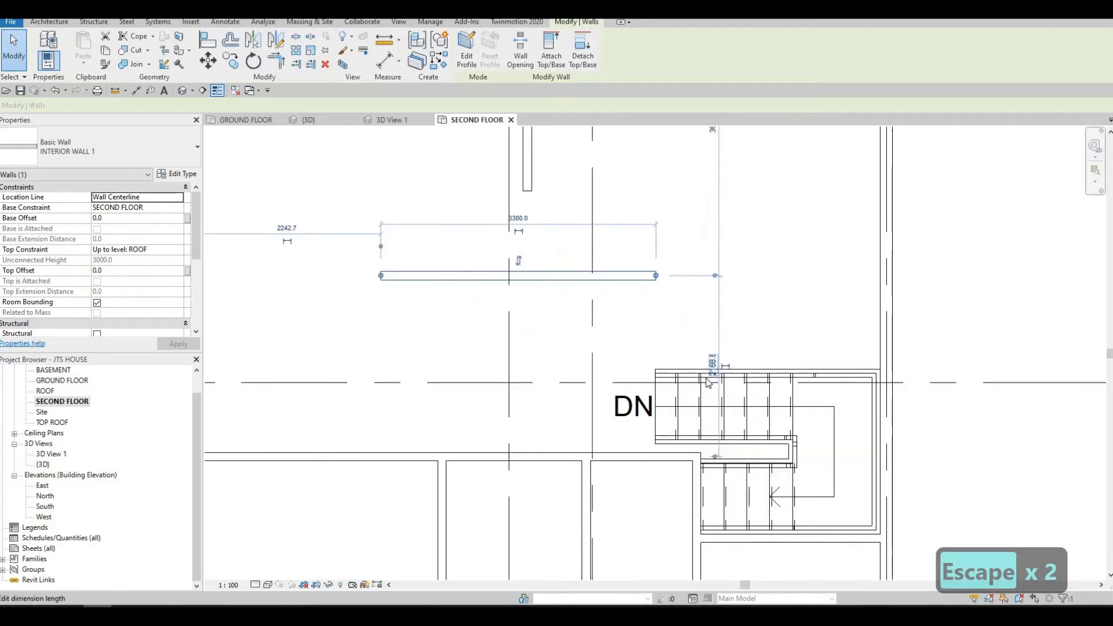
left_click(713, 363)
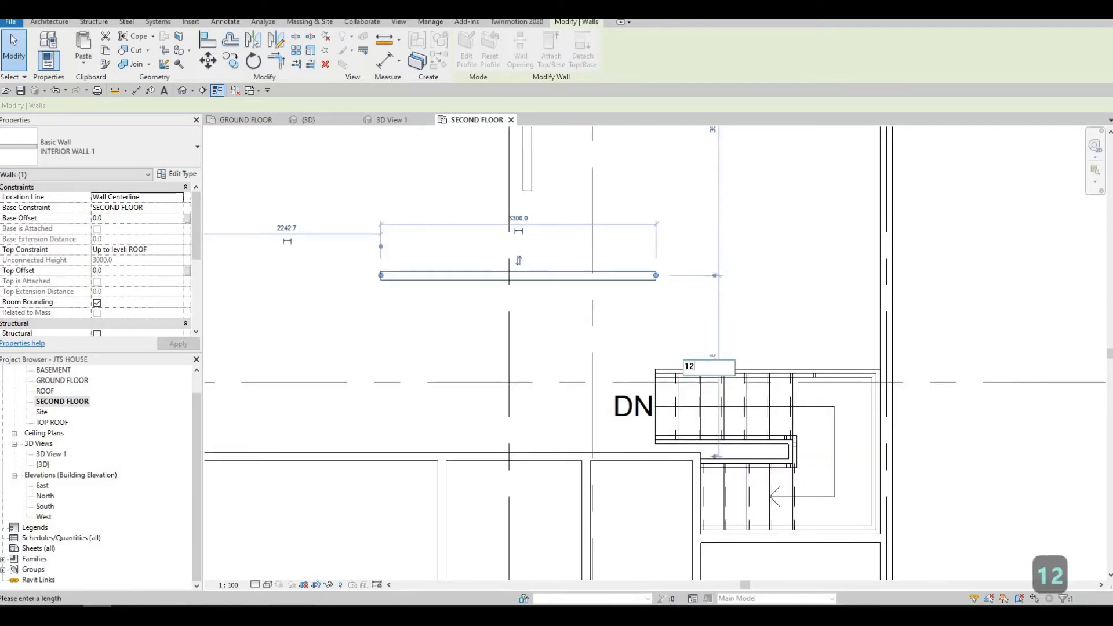
type("1250")
key("Return")
middle_click_drag(636, 368, 643, 318)
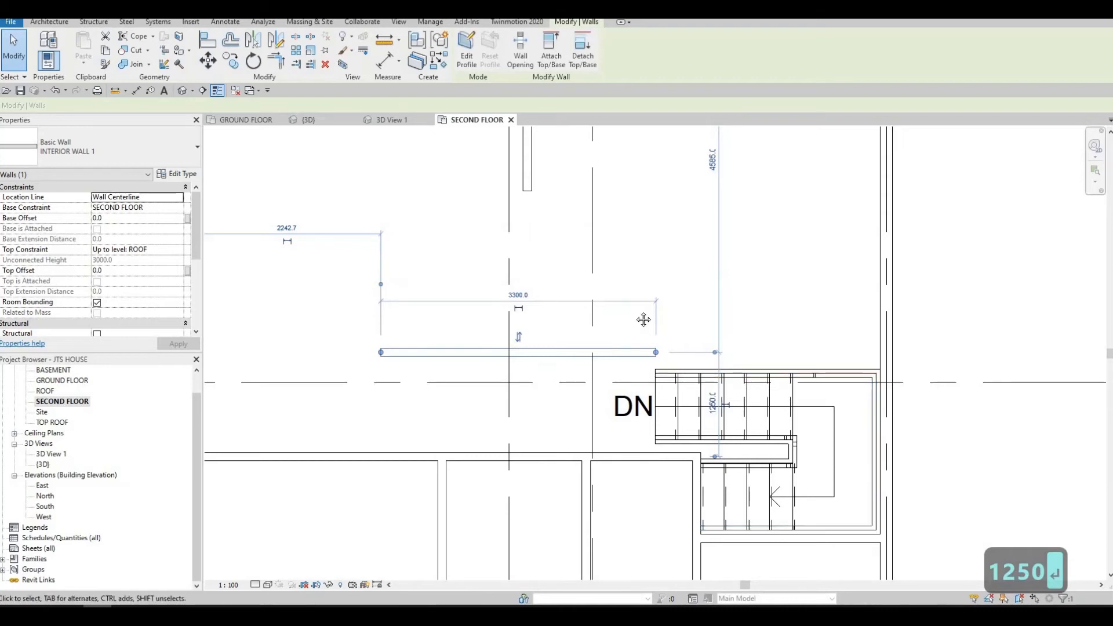
- Set the distance between the new horizontal wall and the central block's end wall to 1300 mm
scroll(671, 304, "down", 1)
middle_click_drag(591, 368, 647, 342)
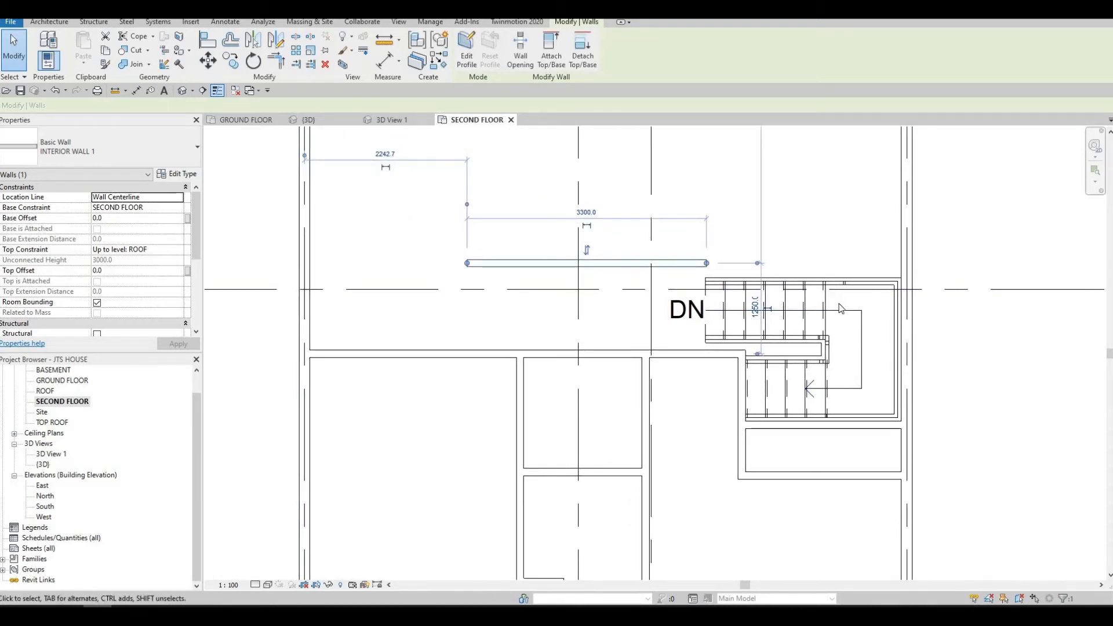
left_click(766, 309)
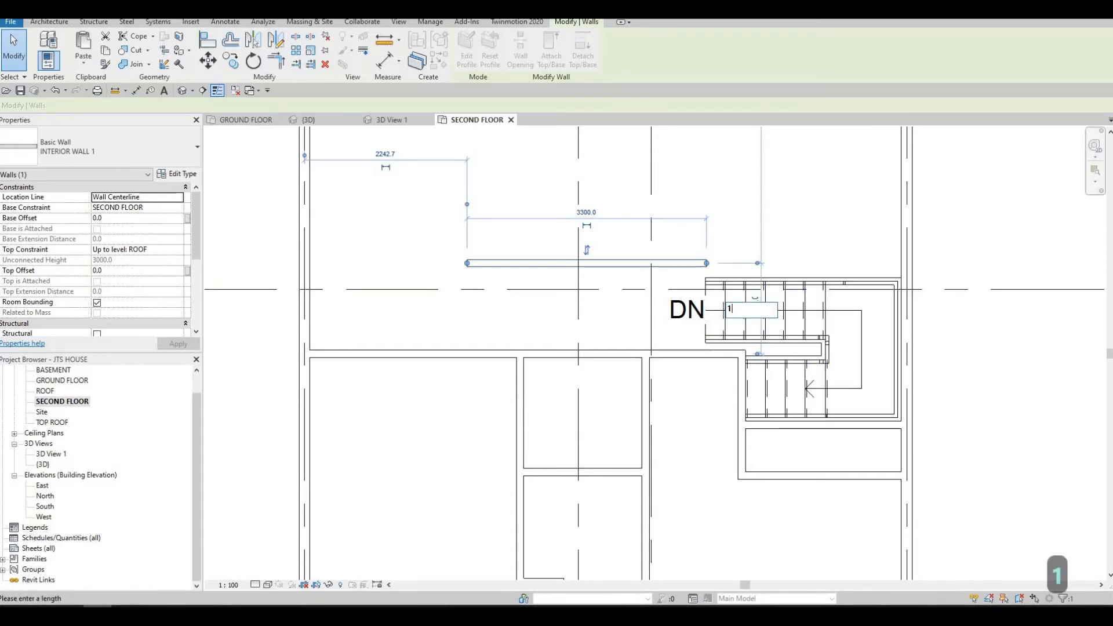
type("1300")
key("Return")
key("Escape")
key("Escape")
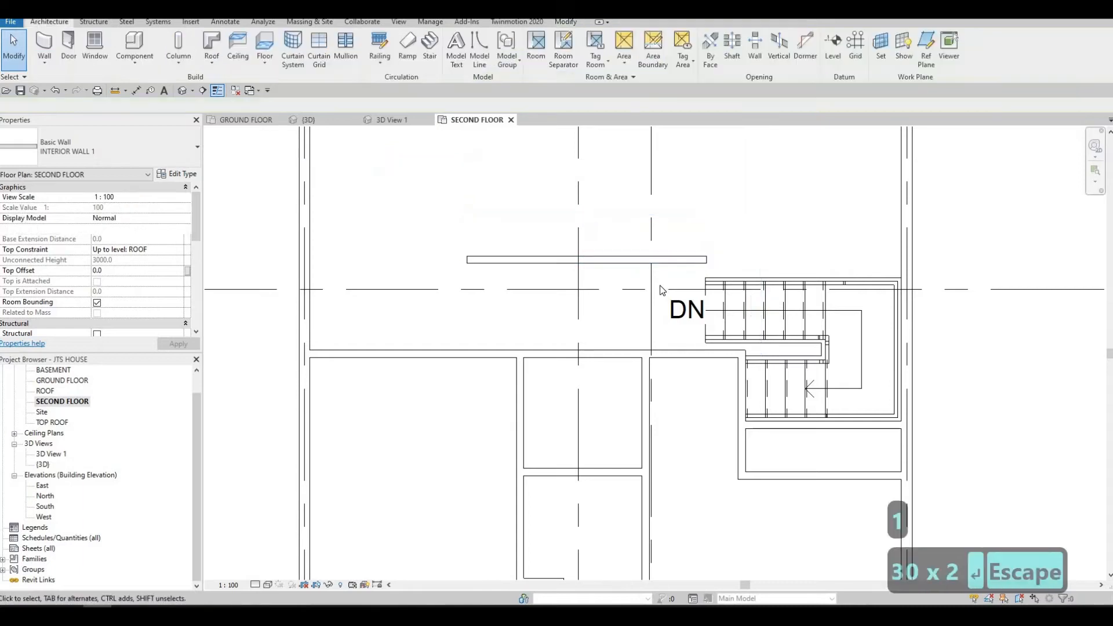
- Draw a chained INTERIOR WALL 1 from the horizontal wall's right end down to the stair edge and along it to the right EXTERIOR WALL 1
middle_click_drag(680, 290, 669, 282)
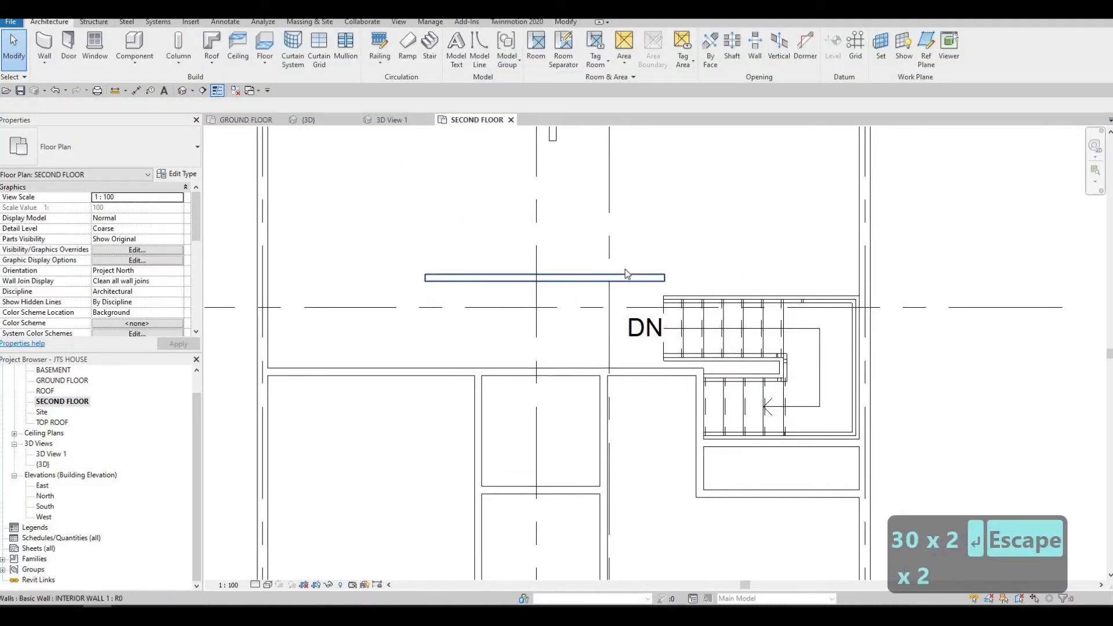
left_click(45, 47)
scroll(664, 277, "up", 3)
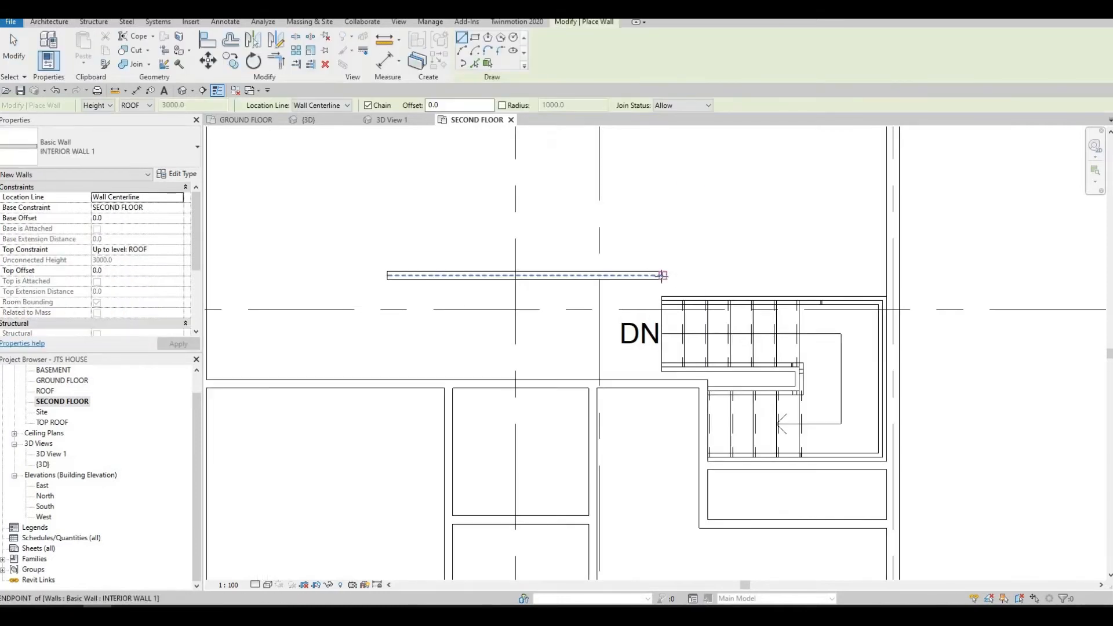
left_click(664, 277)
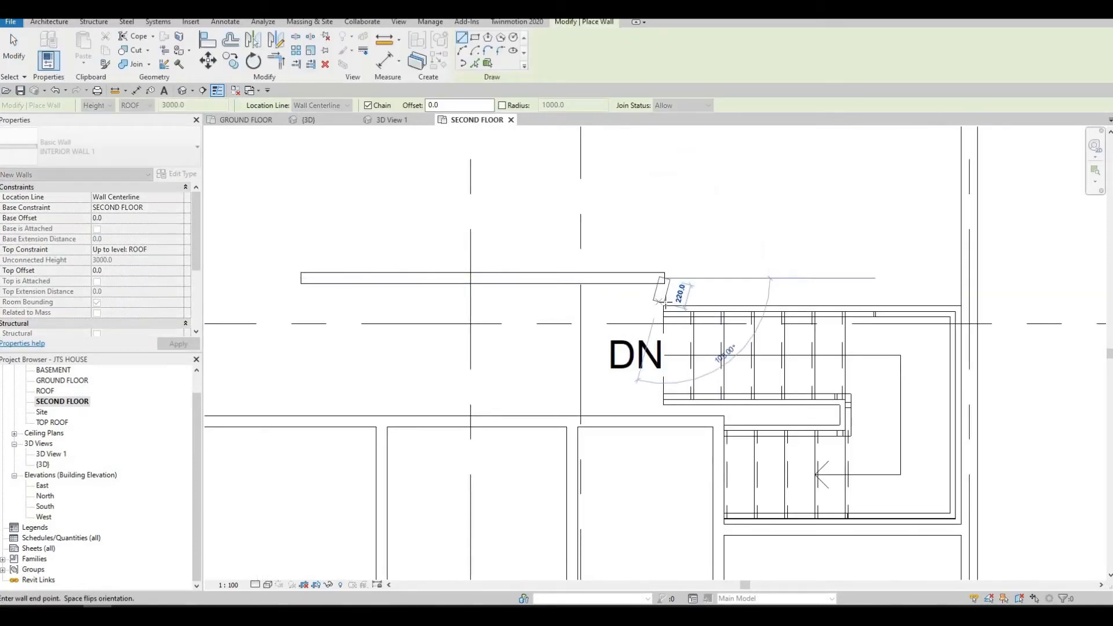
left_click(665, 301)
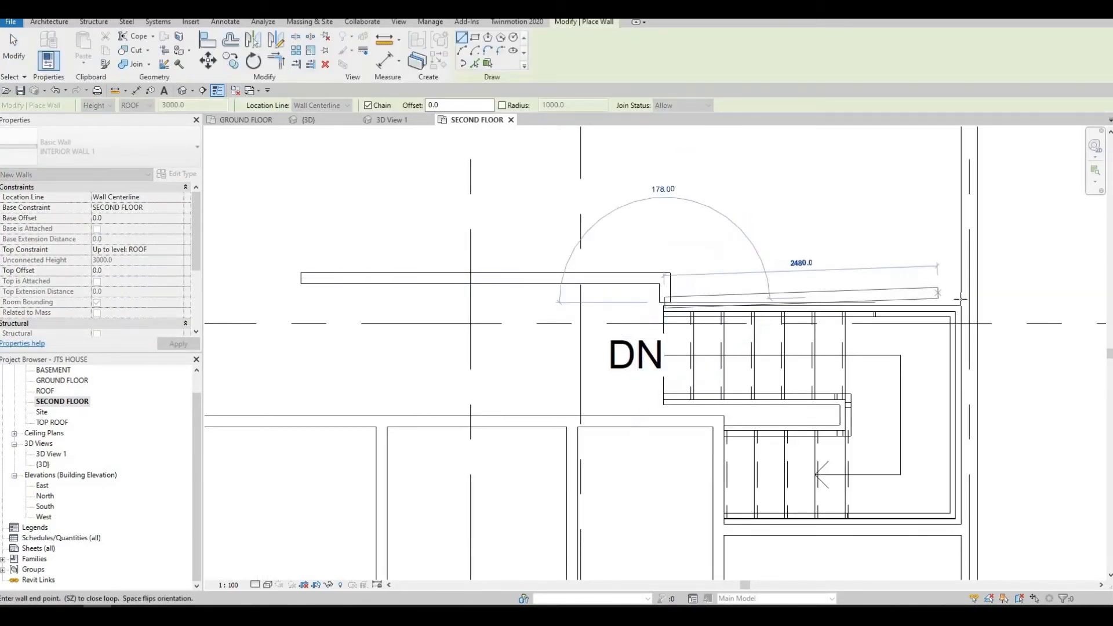
key("Escape")
key("Escape")
key("Escape")
- Align the lower face of the wall along the staircase with the stair's outer edge
scroll(674, 307, "up", 4)
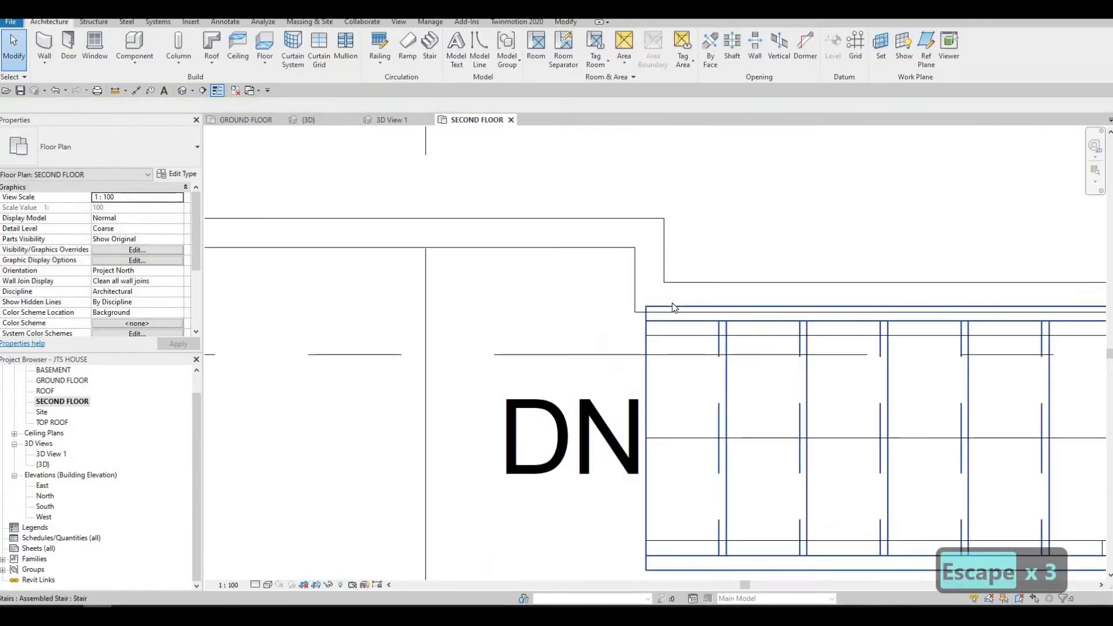
key("a")
key("l")
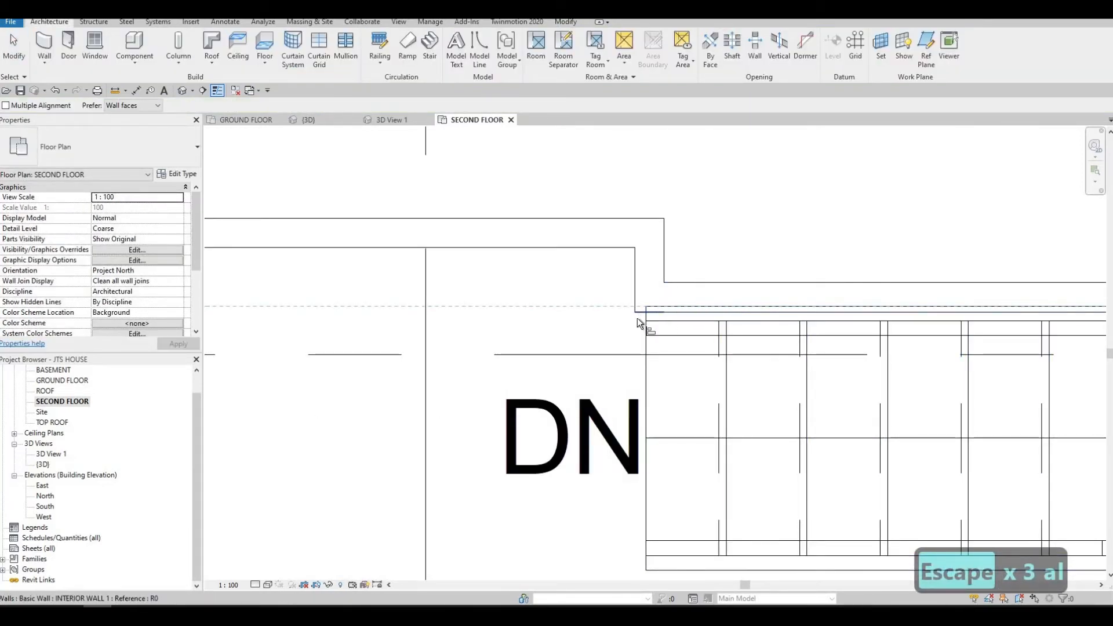
left_click(674, 314)
left_click(674, 313)
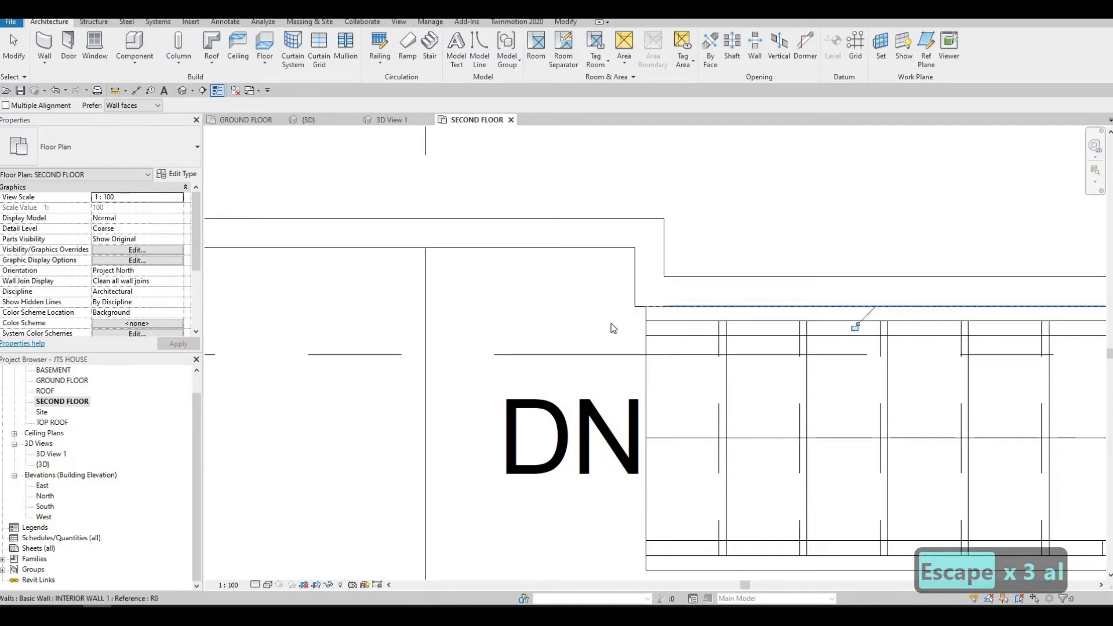
key("Escape")
key("Escape")
middle_click_drag(550, 342, 611, 323)
scroll(611, 323, "down", 4)
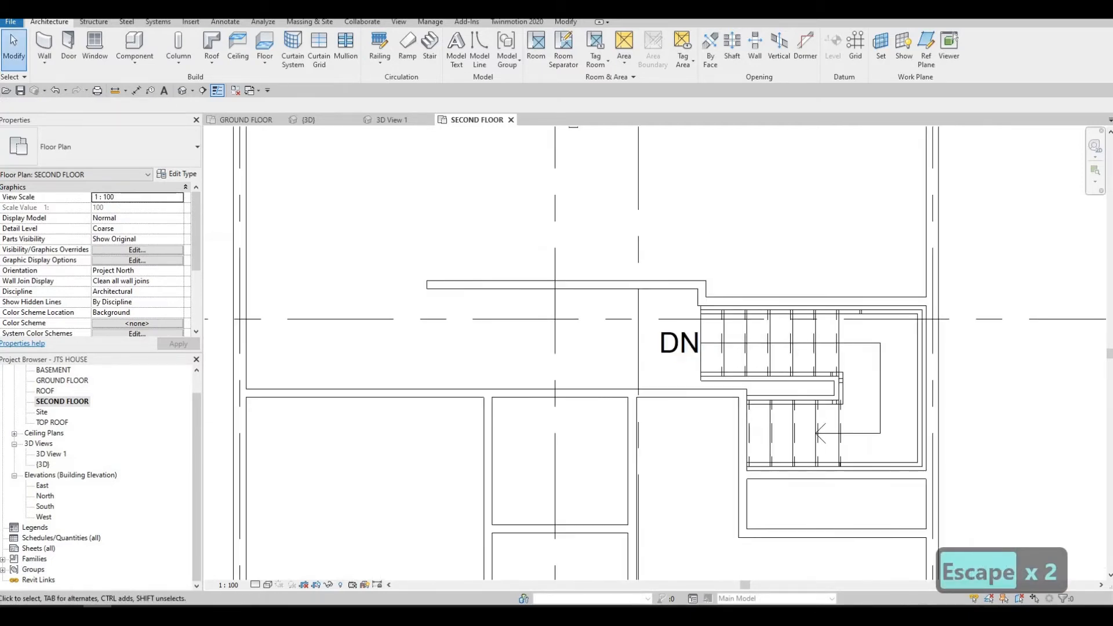
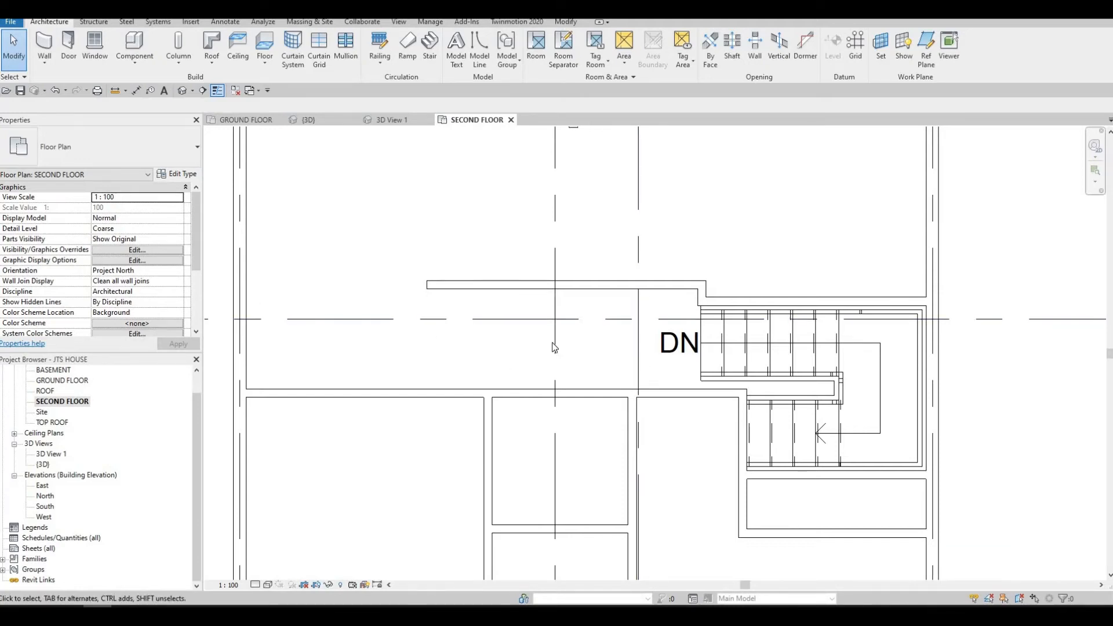
- Extend the free lower end of the vertical interior wall down to the horizontal wall beside the stair
middle_click_drag(578, 186, 577, 278)
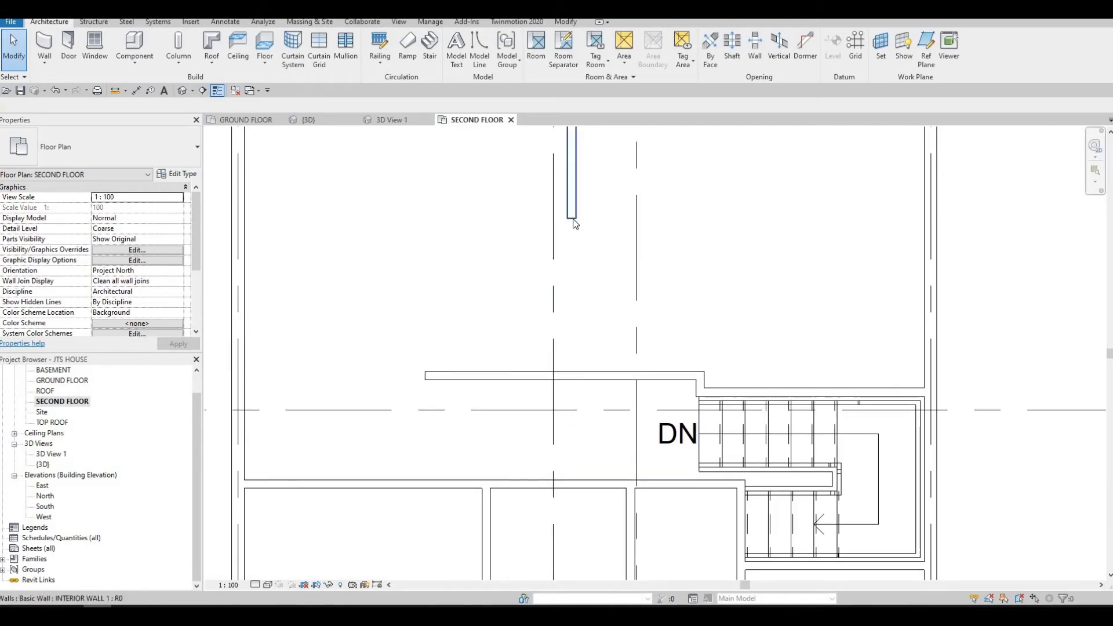
left_click(573, 219)
left_click_drag(572, 219, 570, 372)
key("Escape")
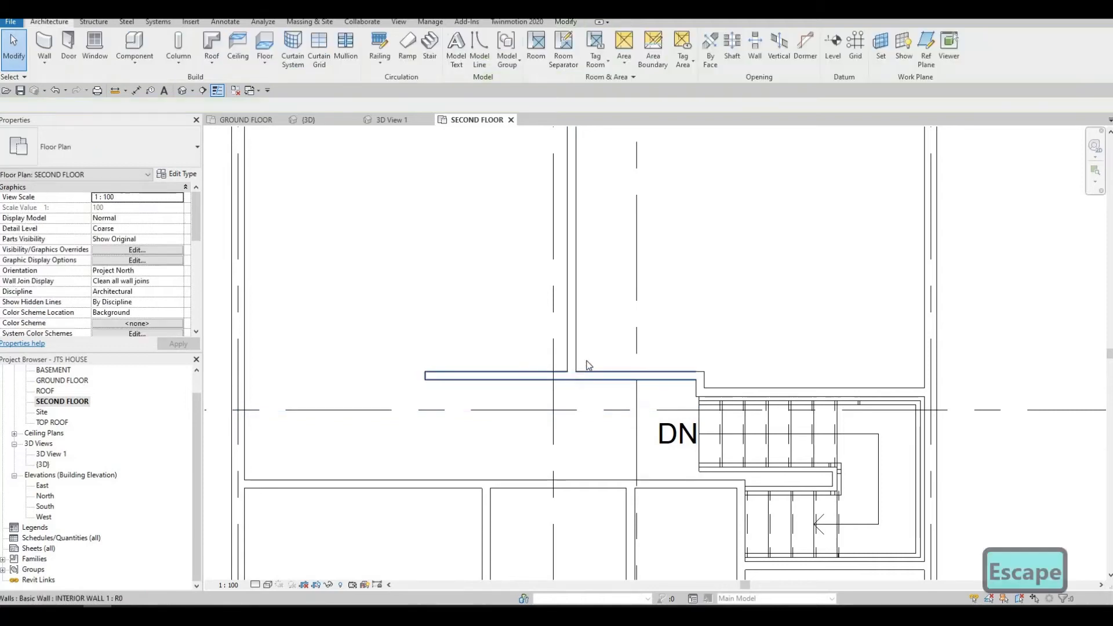
- Stretch the short wall at the stair corner upward past the horizontal wall to a length of 1200 mm
scroll(565, 386, "down", 2)
scroll(565, 386, "down", 2)
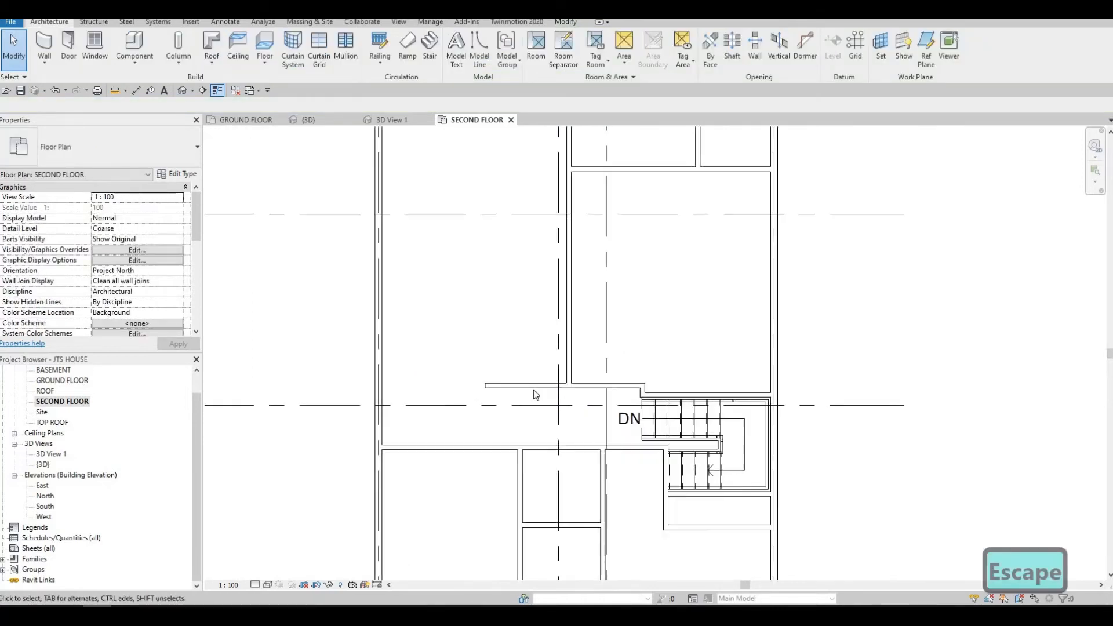
left_click(638, 385)
scroll(638, 388, "up", 2)
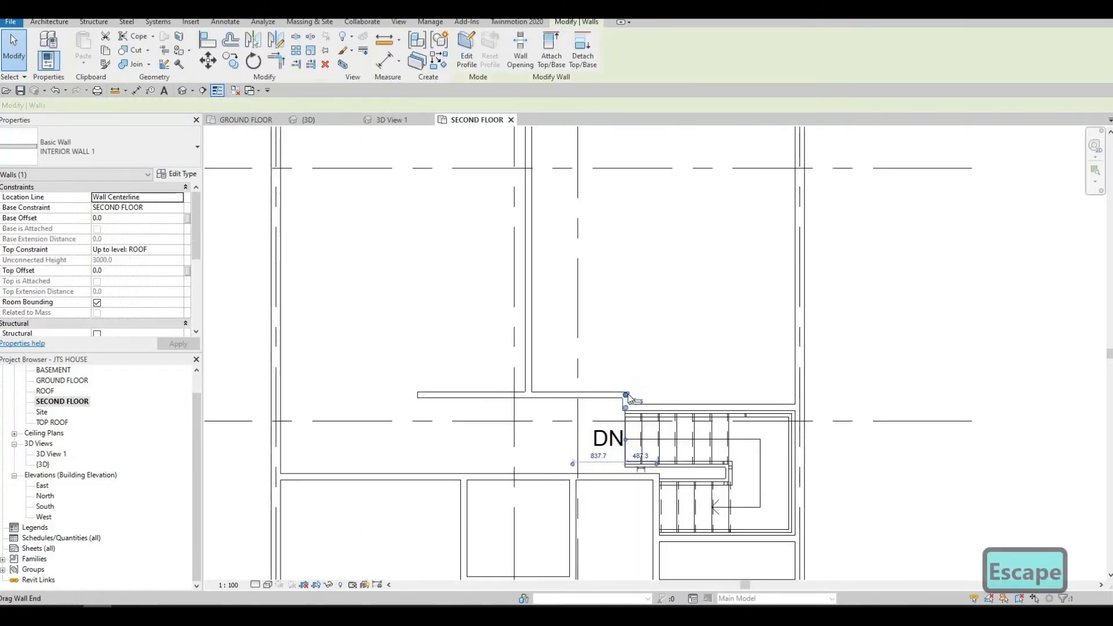
left_click_drag(626, 393, 626, 332)
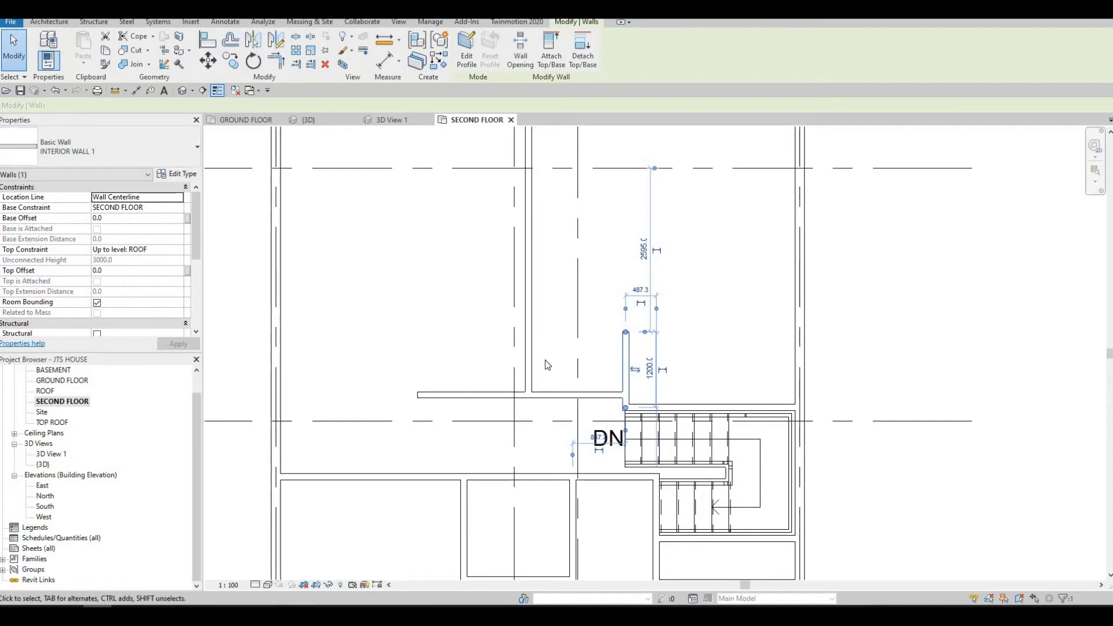
- Draw an INTERIOR WALL 1 from the stretched wall's upper end straight across to the right EXTERIOR WALL 1
key("c")
key("s")
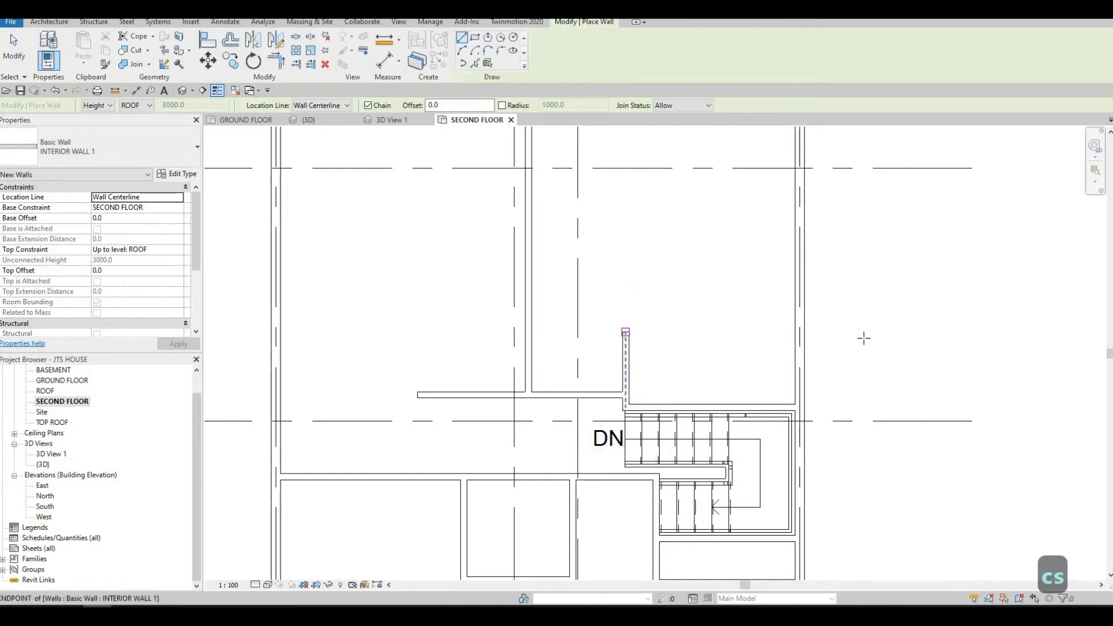
left_click(625, 331)
left_click(803, 331)
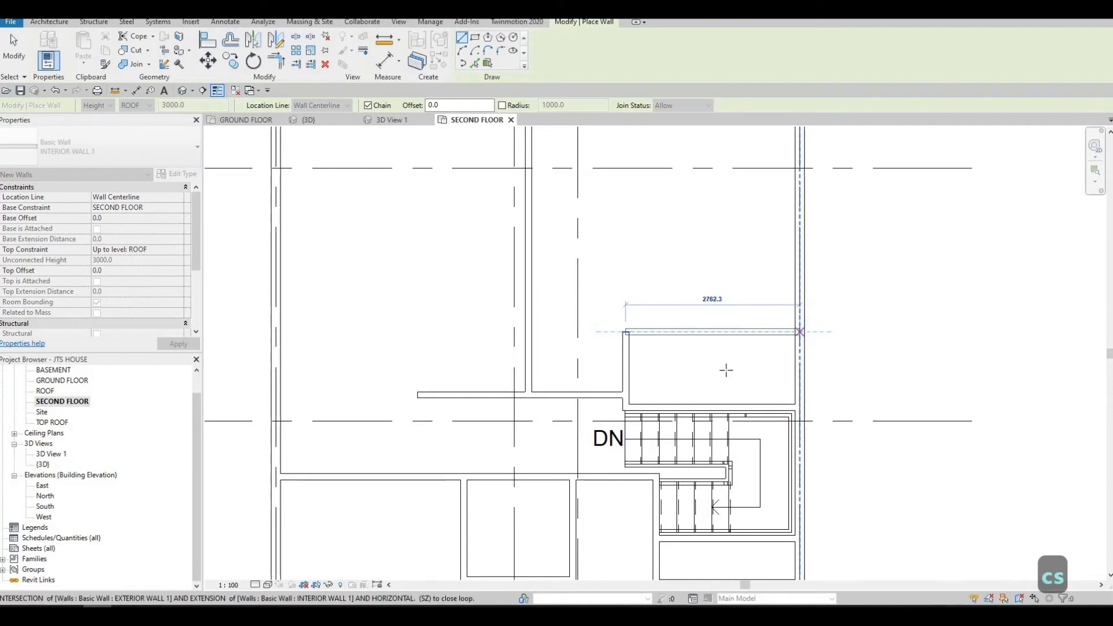
key("Escape")
key("Escape")
middle_click_drag(713, 323, 693, 286)
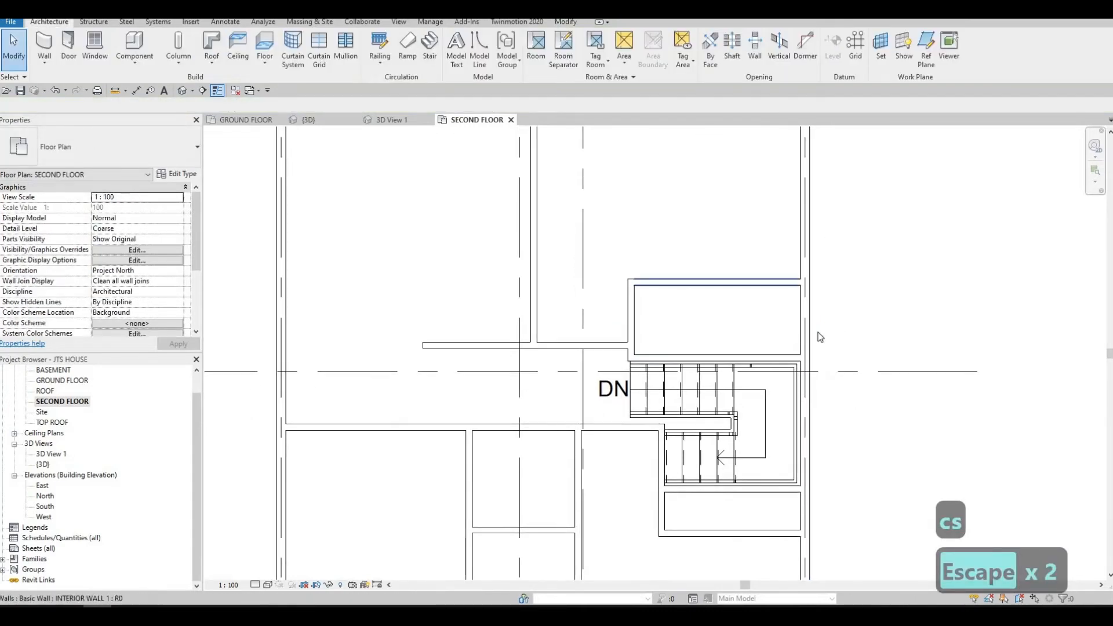
- Set the distance between the newly drawn wall and the wall along the staircase to 1000 mm
left_click(694, 284)
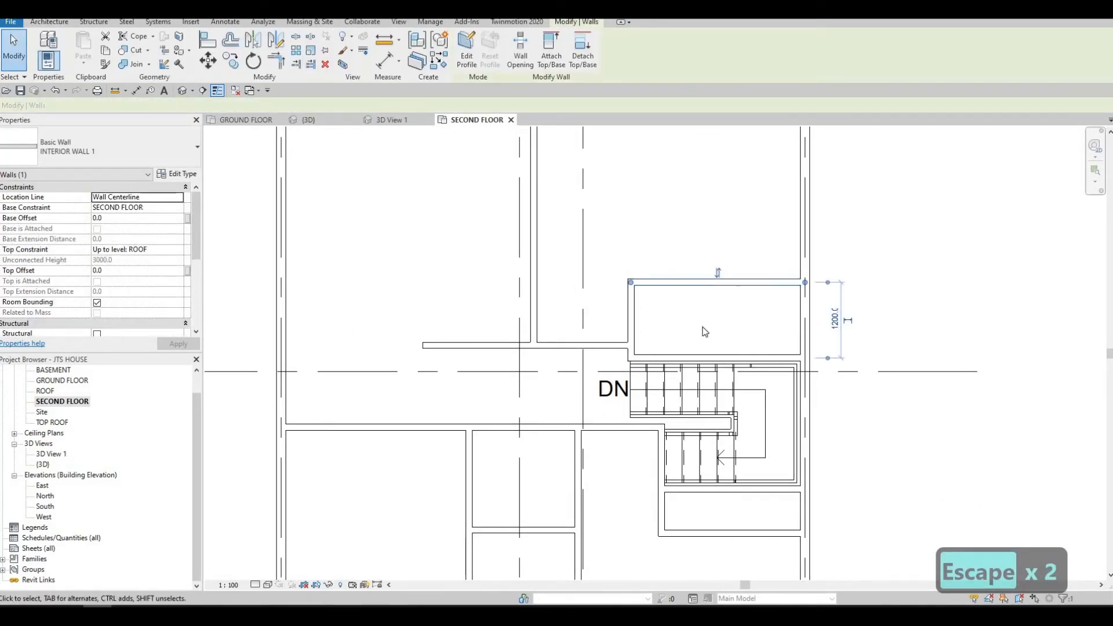
scroll(665, 318, "down", 2)
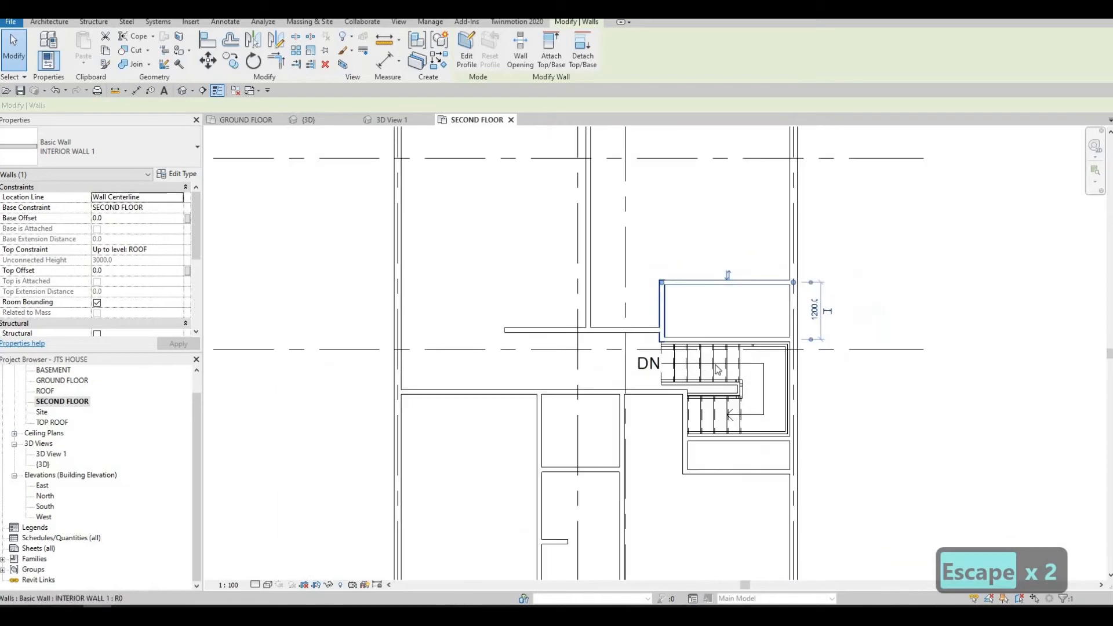
middle_click_drag(666, 318, 719, 385)
left_click(826, 380)
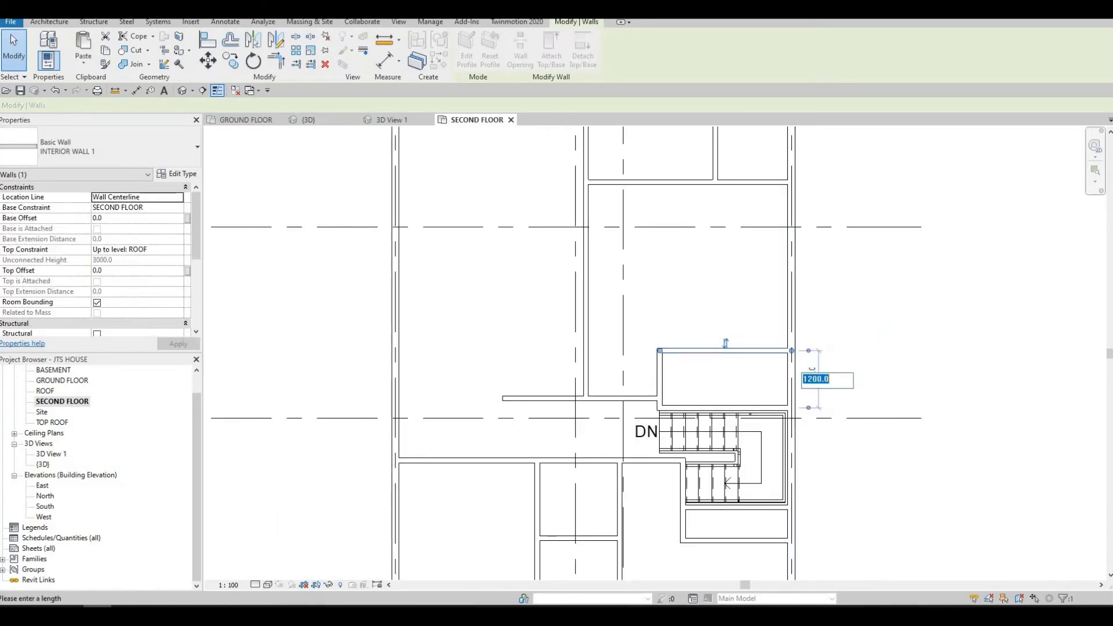
type("100")
key("Return")
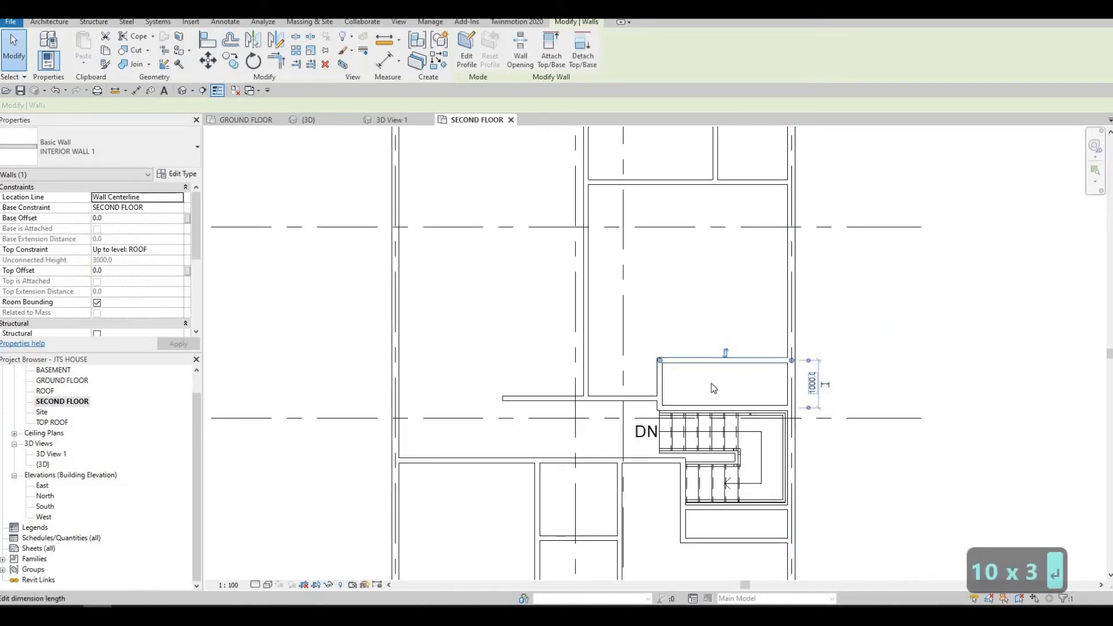
key("Escape")
key("Escape")
- Extend the free left end of the horizontal hallway wall toward the left EXTERIOR WALL 1, making it about 3700 mm long
middle_click_drag(544, 356, 717, 342)
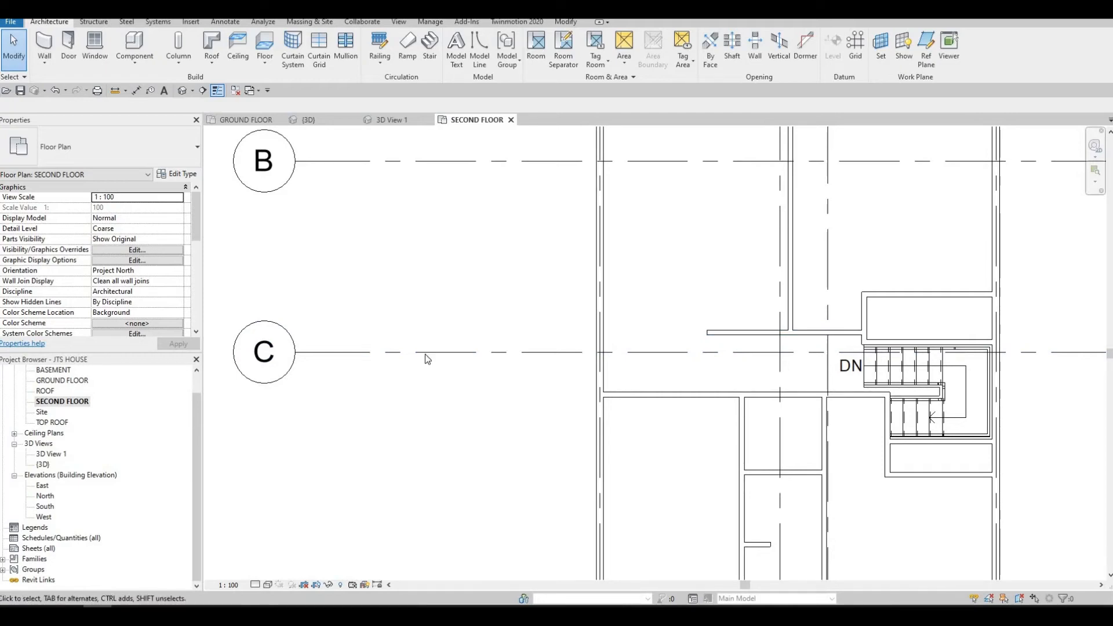
middle_click_drag(426, 359, 428, 401)
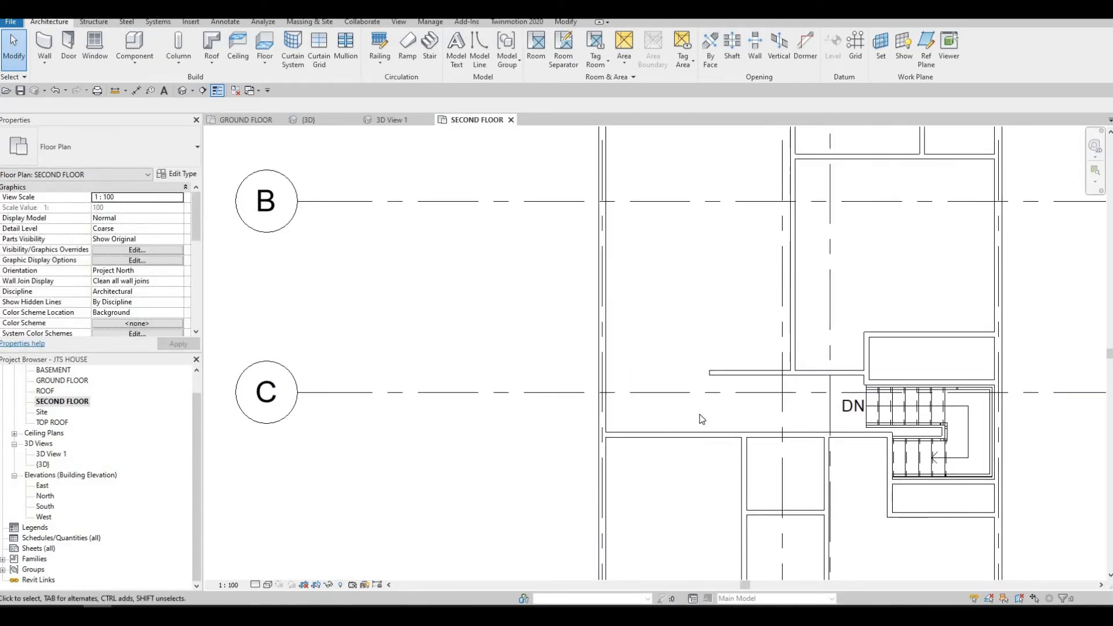
left_click(712, 372)
left_click_drag(690, 372, 690, 373)
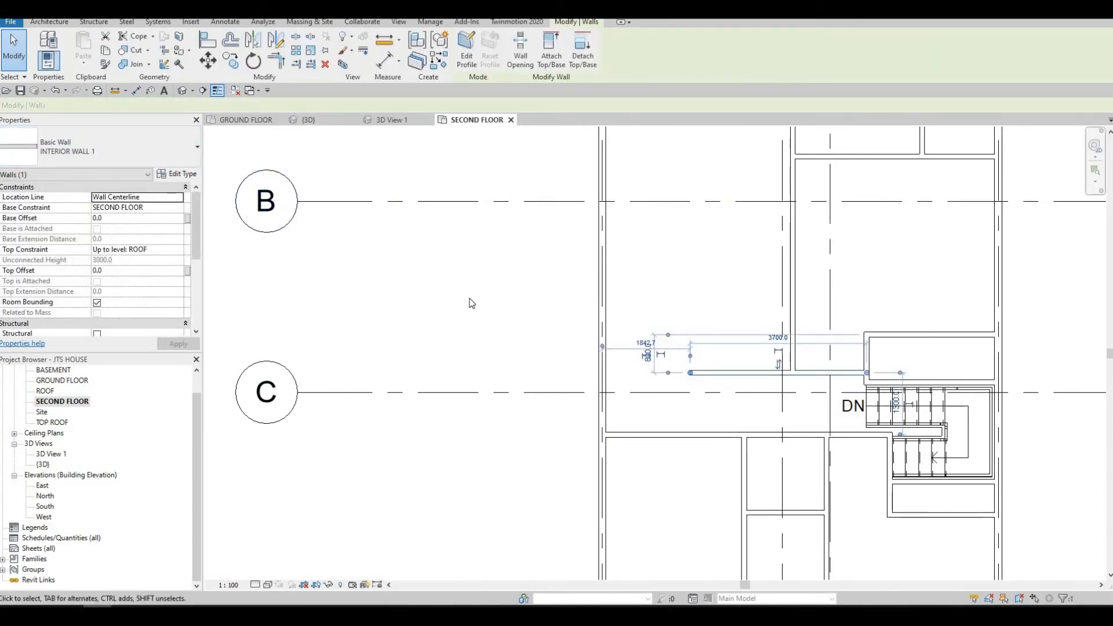
- Draw chained INTERIOR WALL 1 segments from the lower hallway wall up 3500 mm, then across to the left EXTERIOR WALL 1
key("w")
key("a")
left_click(683, 434)
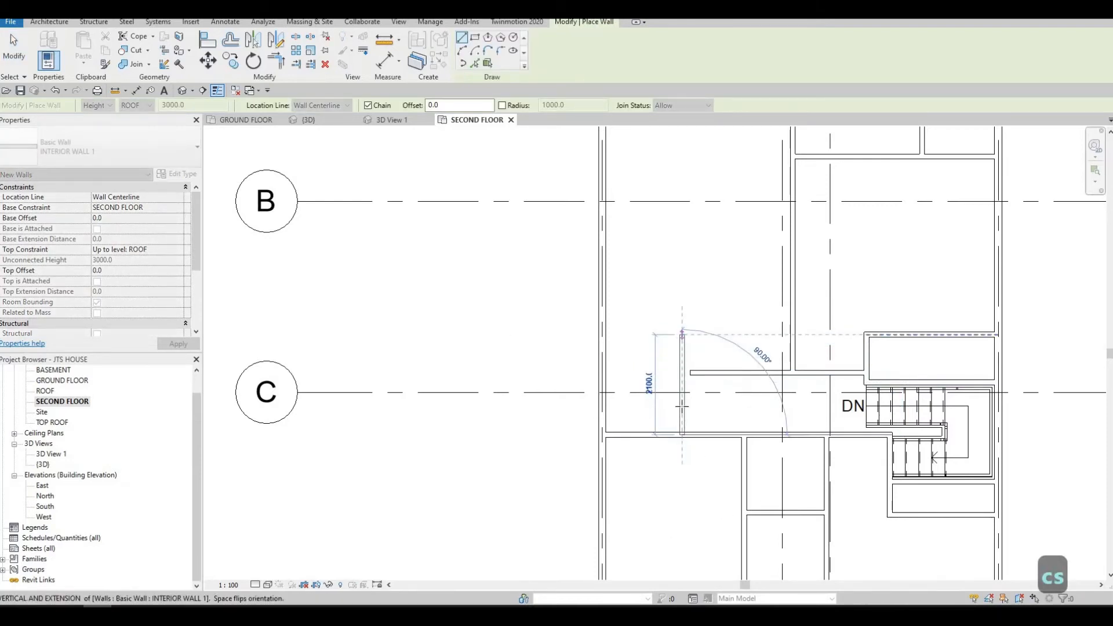
middle_click_drag(682, 406, 684, 464)
scroll(683, 379, "down", 1)
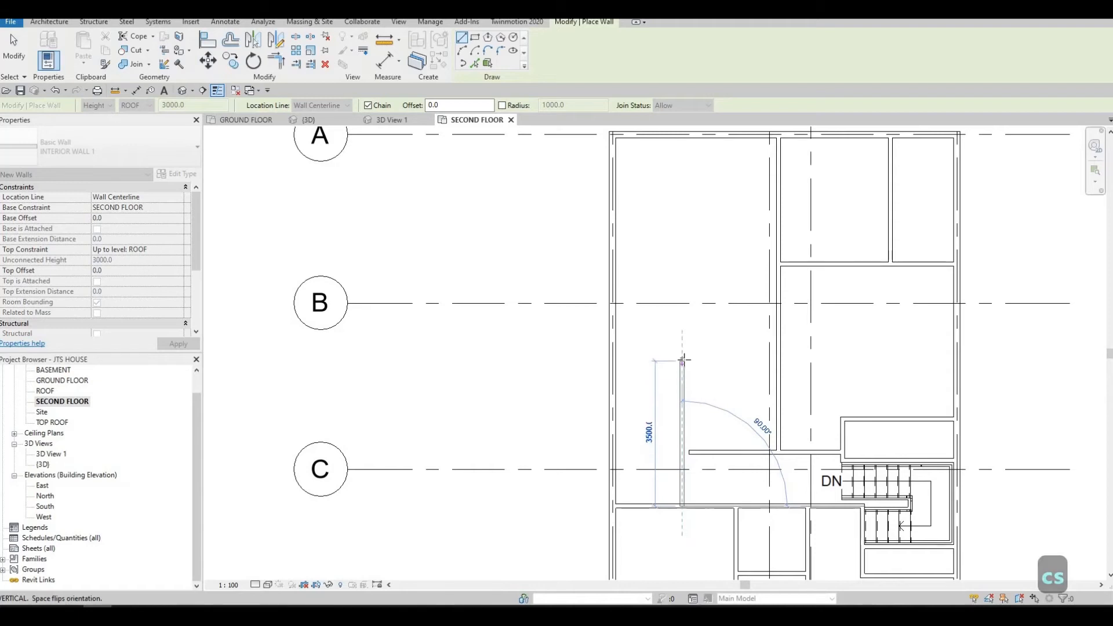
left_click(632, 356)
left_click(613, 360)
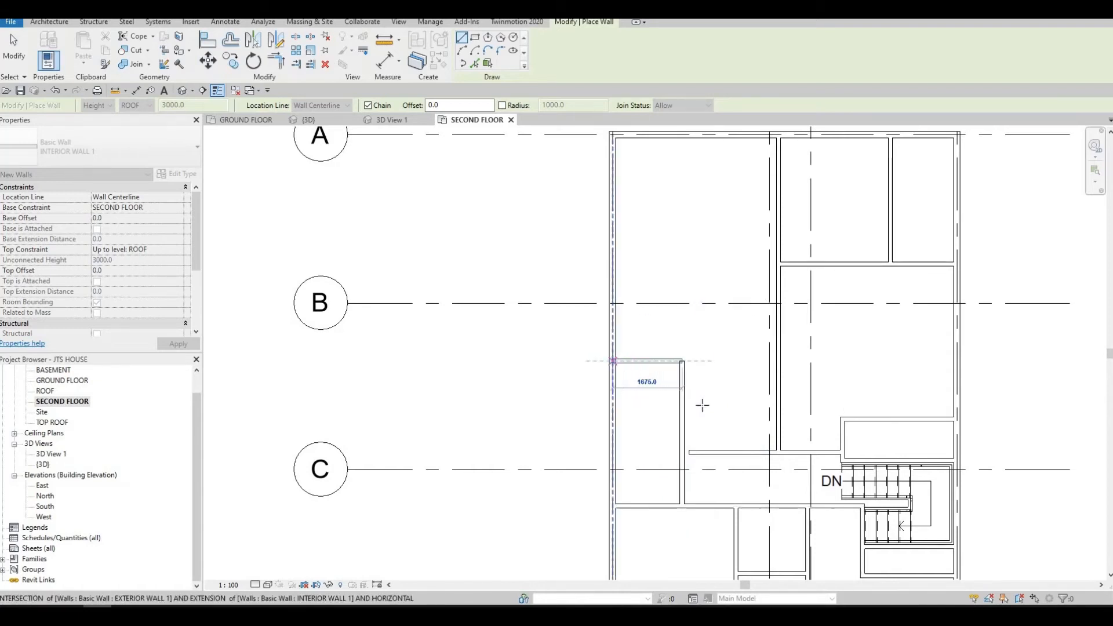
key("Escape")
key("Escape")
key("Escape")
- Extend the free left end of the upper hallway wall until it meets the newly drawn vertical wall
scroll(685, 451, "up", 2)
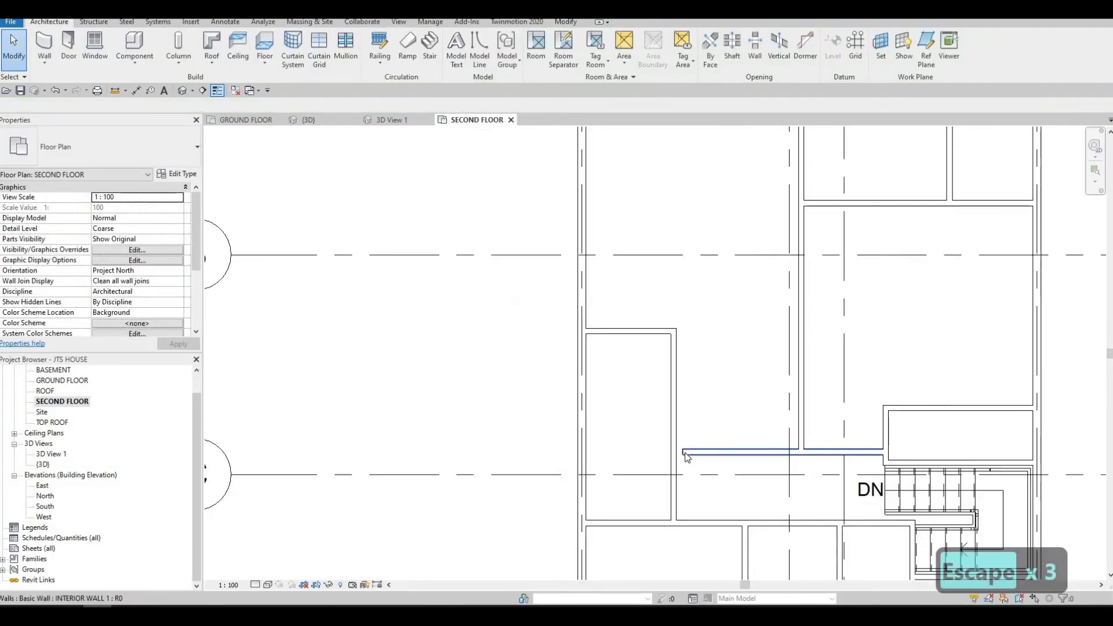
left_click(685, 451)
left_click_drag(680, 451, 673, 452)
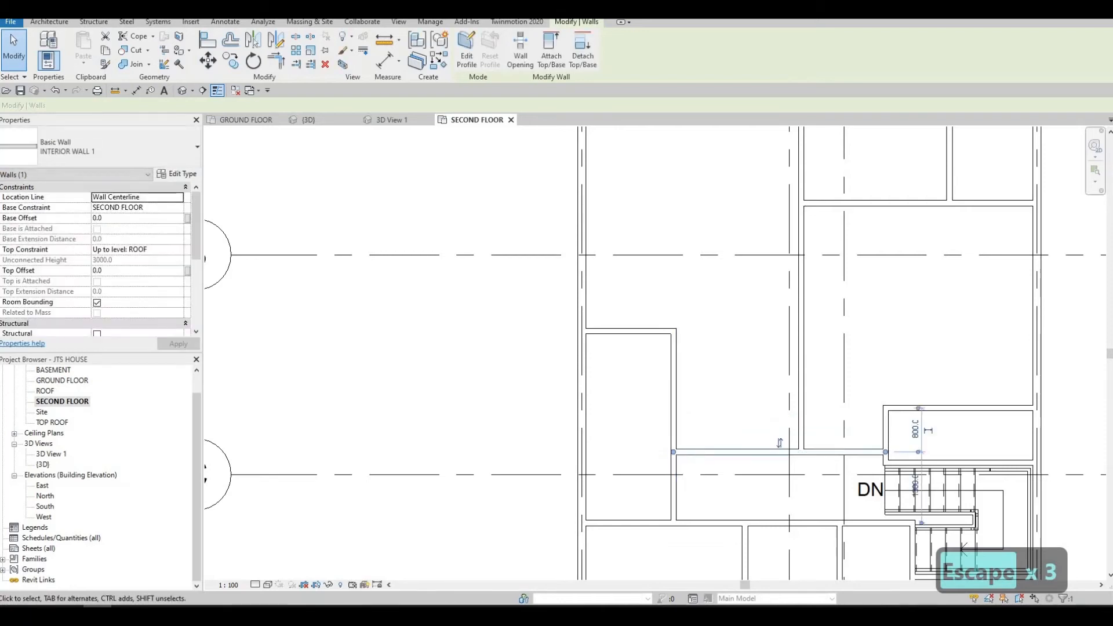
left_click(474, 409)
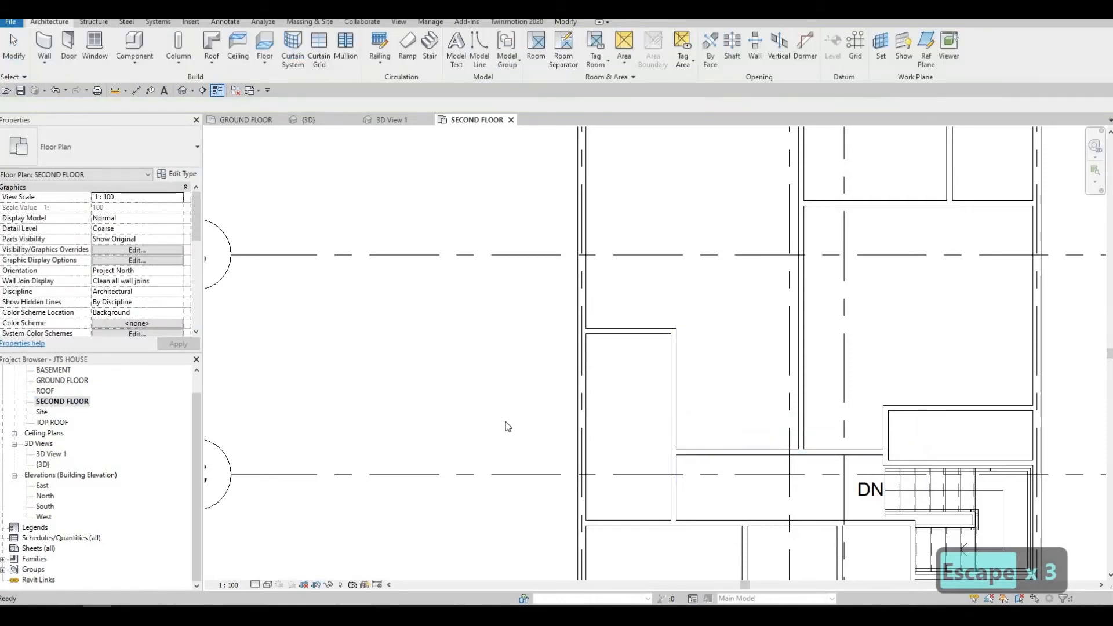
left_click(690, 451)
middle_click_drag(584, 370, 564, 346)
middle_click_drag(651, 402, 651, 369)
left_click(653, 375)
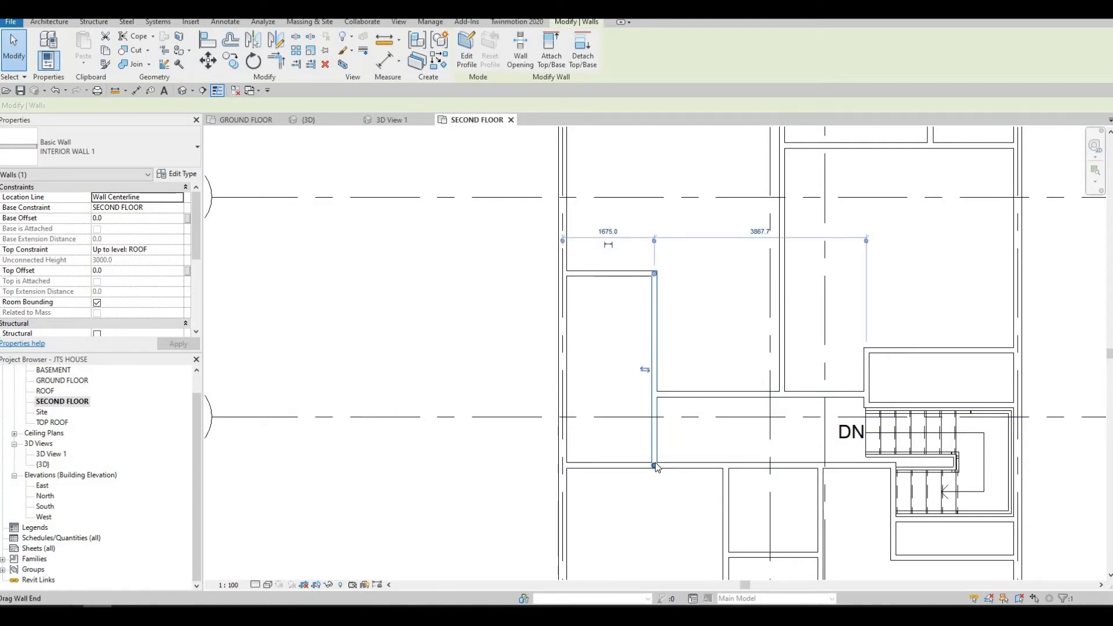
left_click_drag(648, 394, 653, 356)
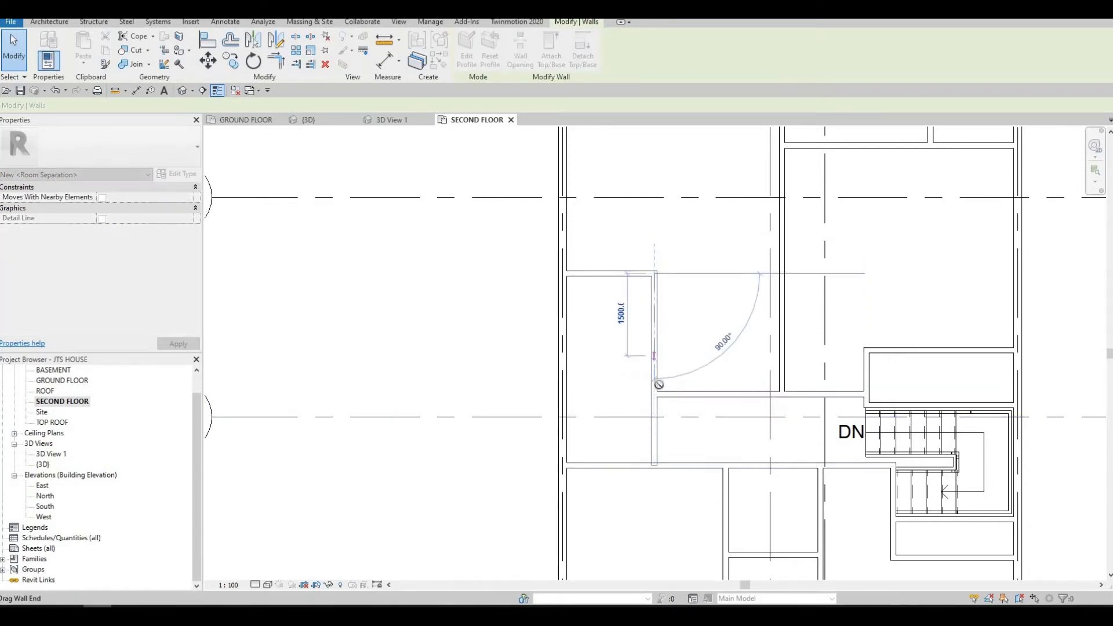
key("Escape")
key("Escape")
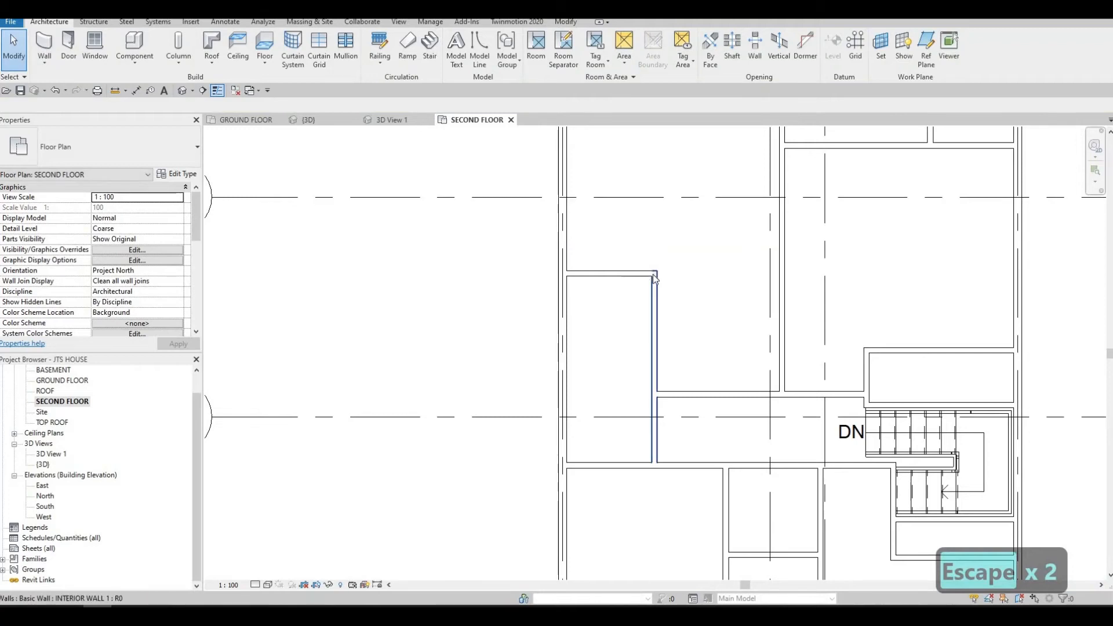
- Shorten the vertical wall at the hallway's left end to 1300 mm by bringing its upper end down to the upper hallway wall
left_click(654, 381)
left_click_drag(654, 274, 656, 395)
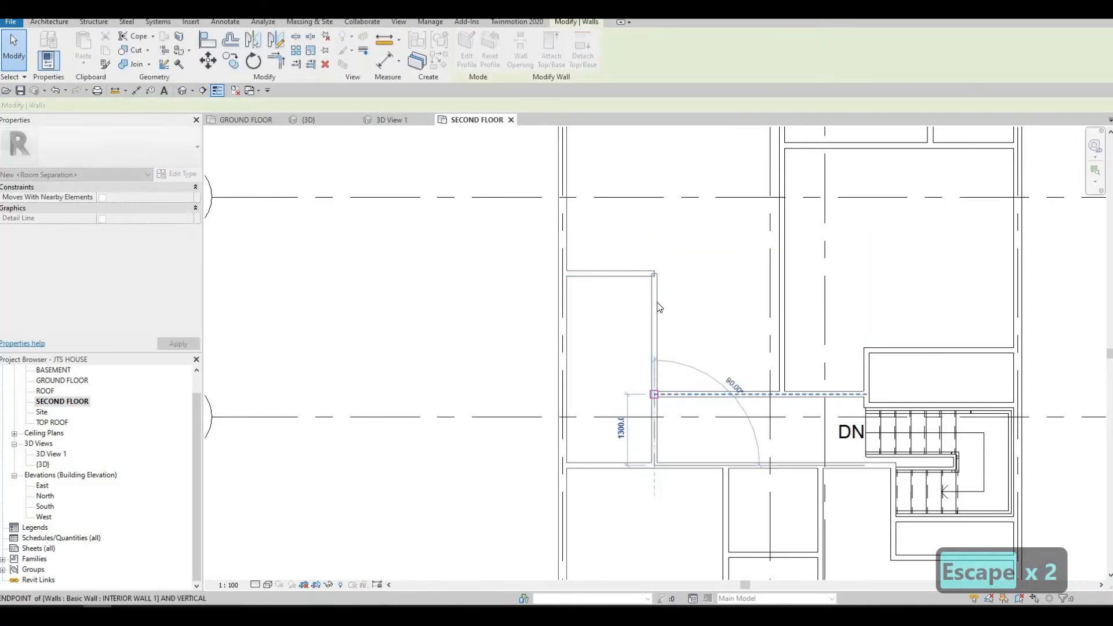
key("Escape")
key("Escape")
- Lengthen the detached horizontal wall above the hallway to 2600 mm and draw an INTERIOR WALL 1 from its free end down to the hallway wall
left_click(651, 277)
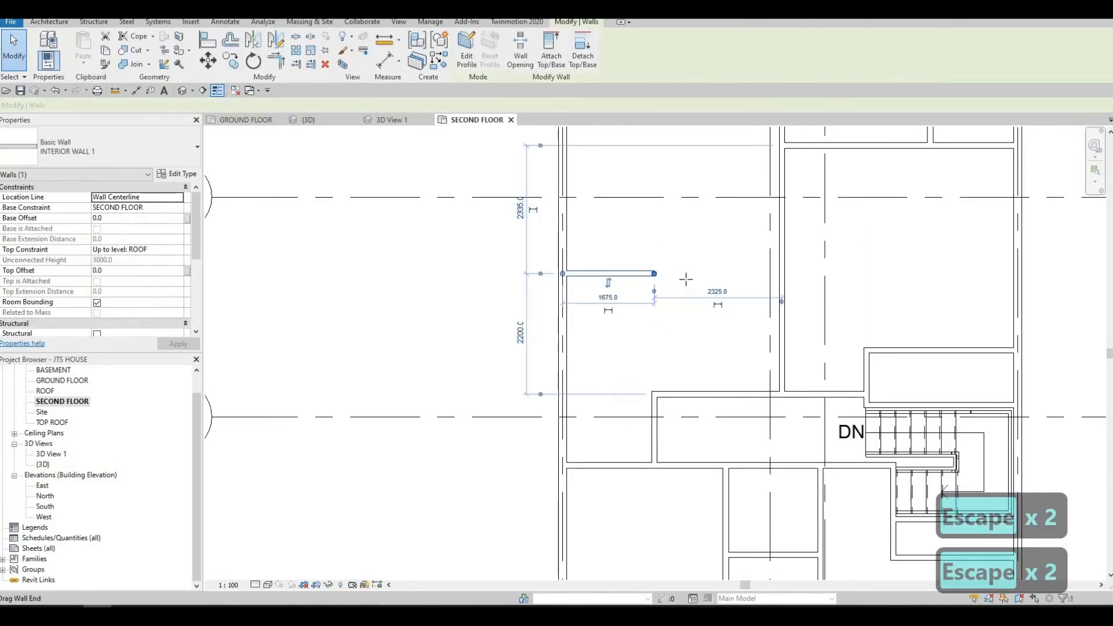
left_click_drag(654, 274, 706, 289)
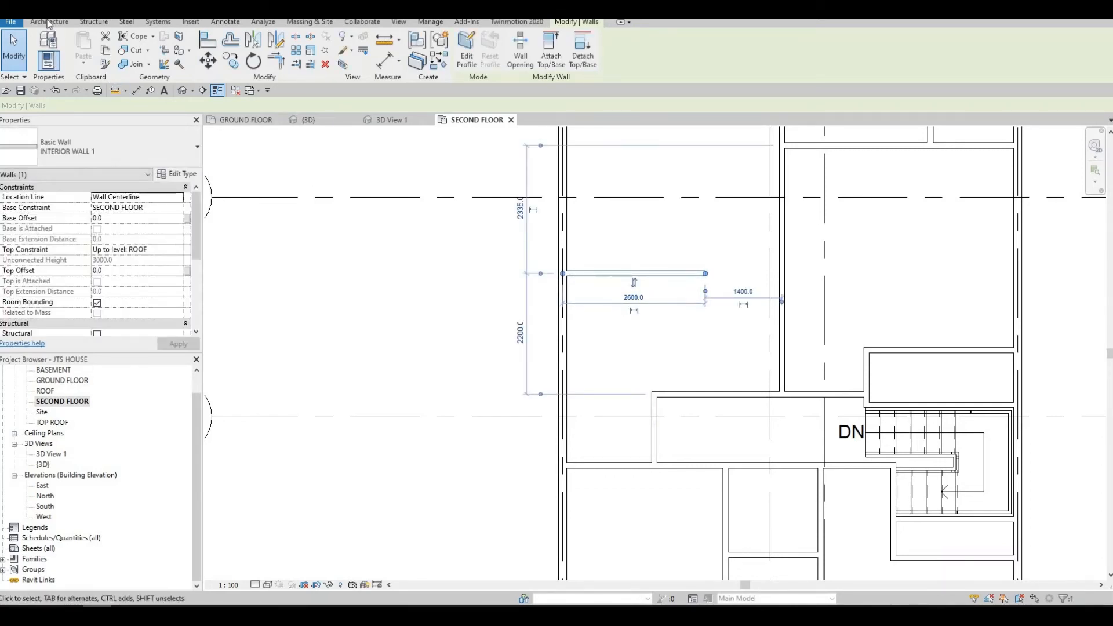
key("c")
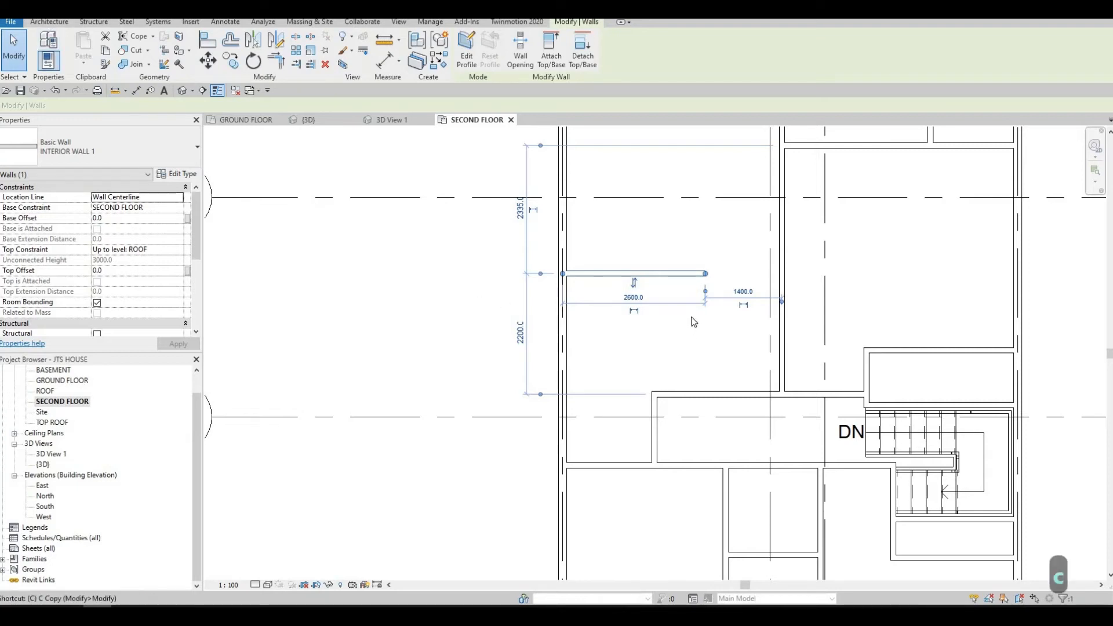
key("c")
key("s")
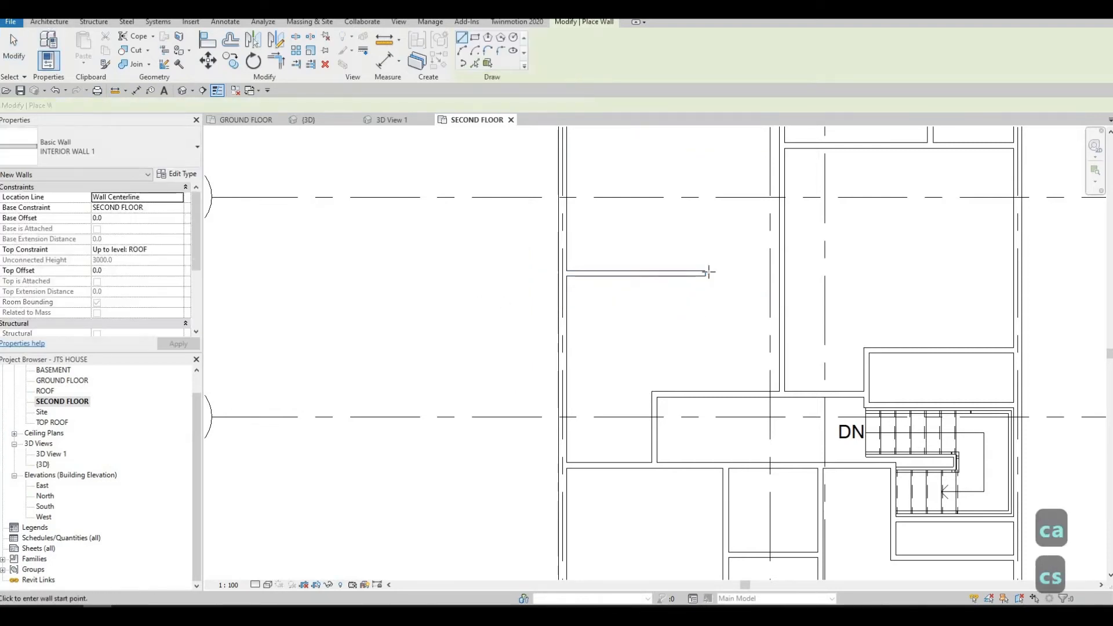
left_click(706, 273)
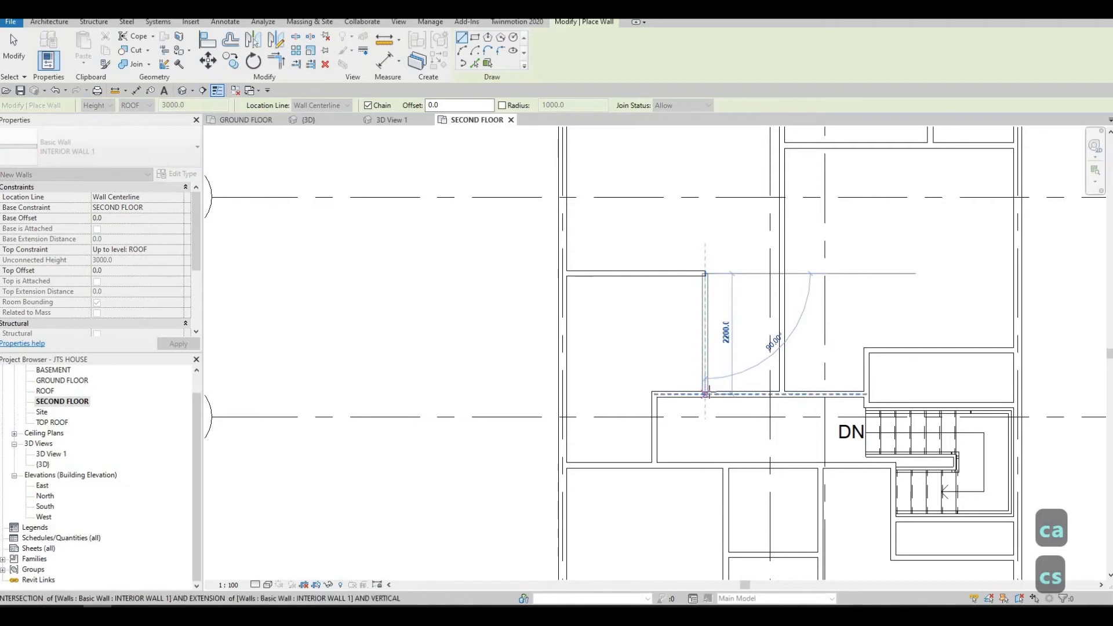
key("Escape")
key("Escape")
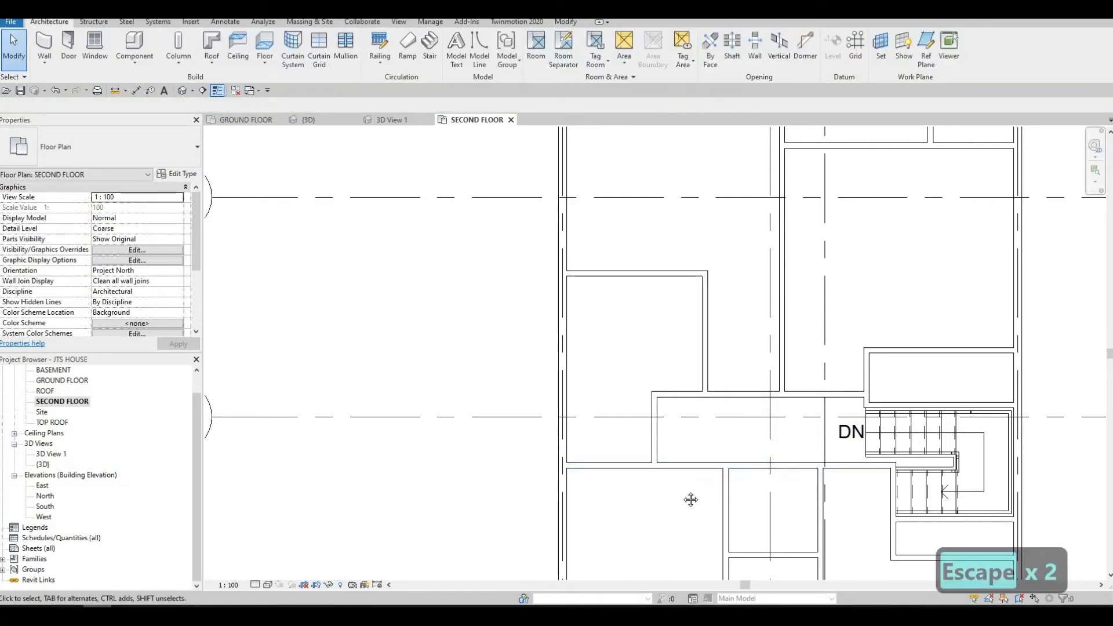
- Stretch the vertical wall at the hallway's left end downward past the lower hallway wall to a length of 2000 mm
middle_click_drag(698, 423, 646, 352)
left_click(639, 371)
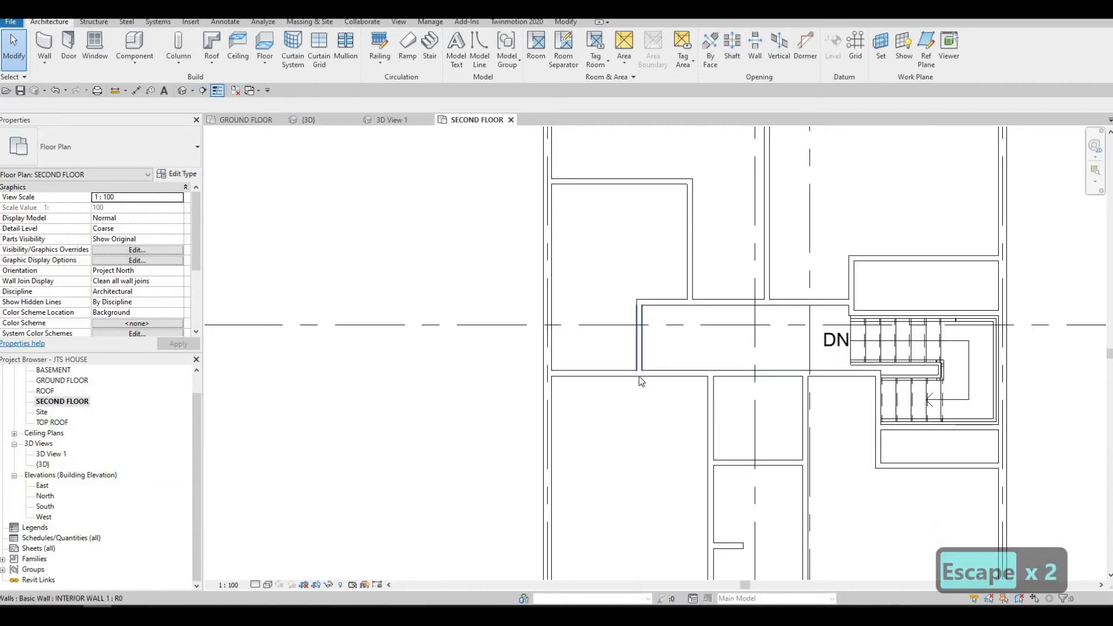
left_click_drag(638, 374, 641, 424)
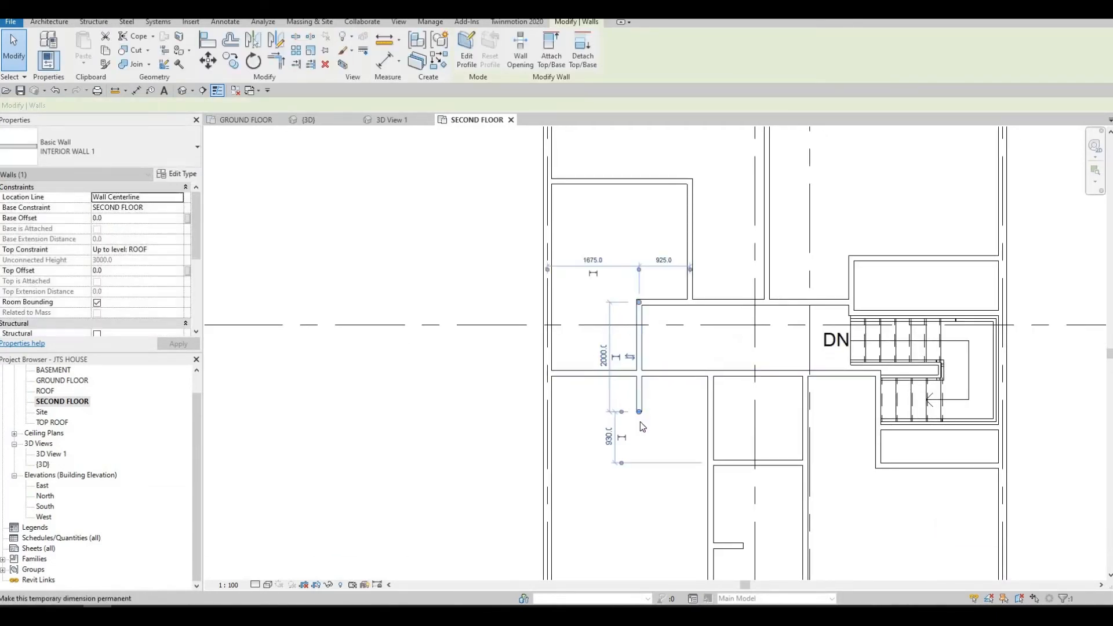
- Draw a horizontal INTERIOR WALL 1 from below the stretched wall's lower end to the left EXTERIOR WALL 1
key("c")
key("s")
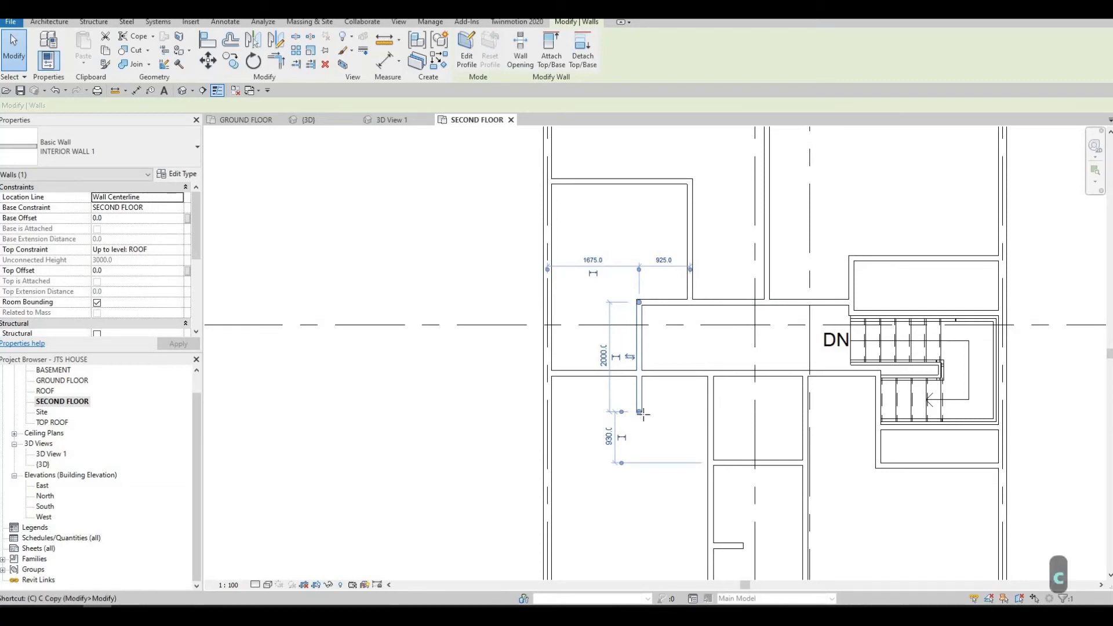
left_click(639, 416)
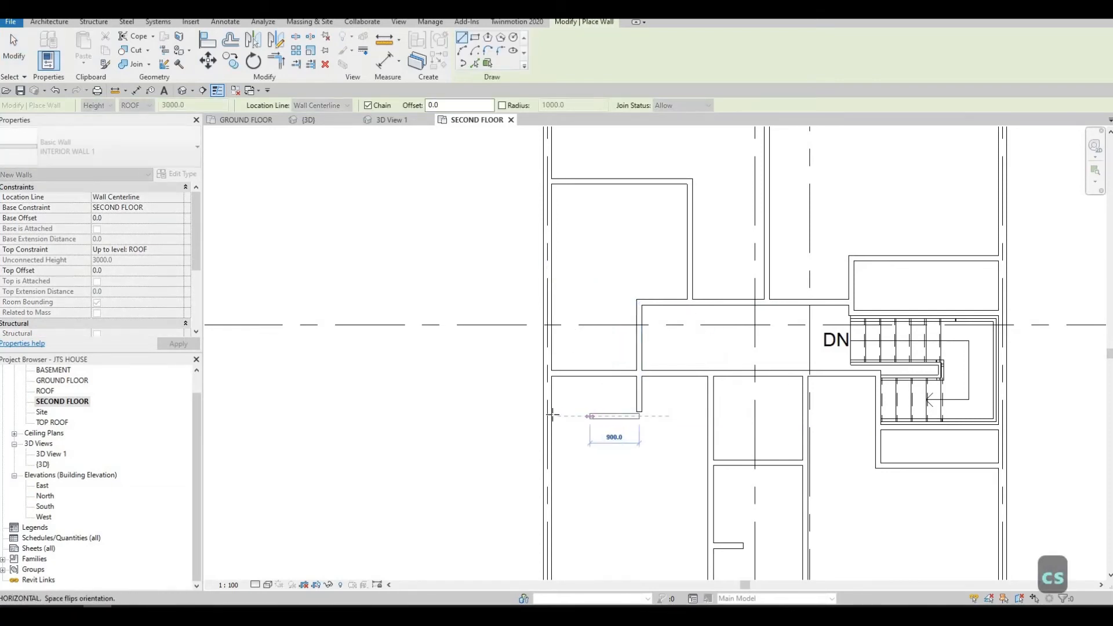
left_click(551, 415)
key("Escape")
key("Escape")
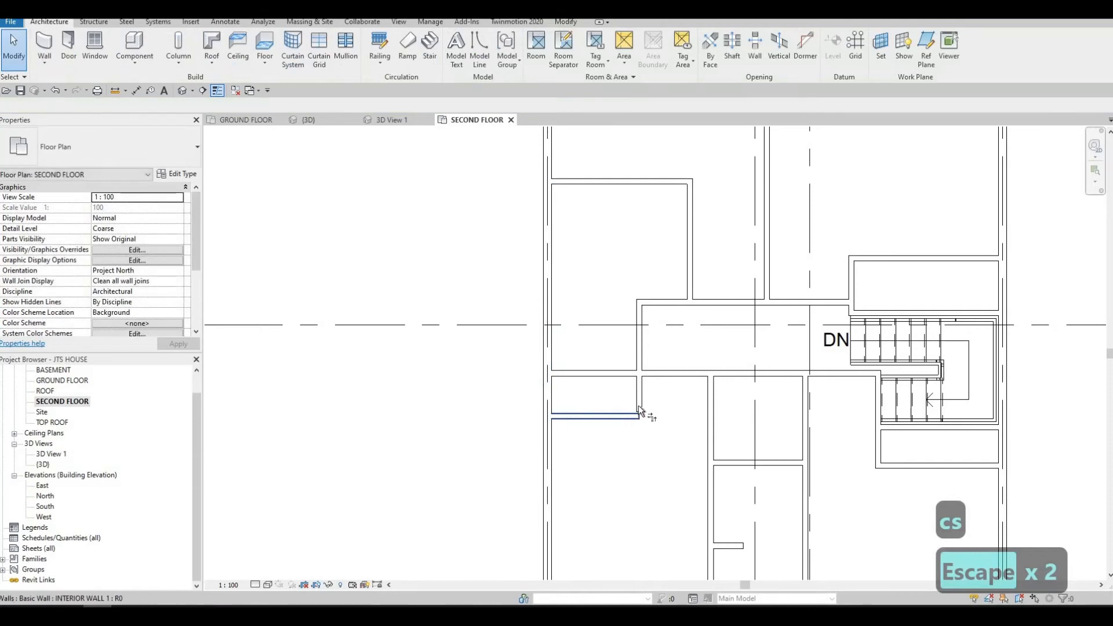
- Trim the stretched vertical wall and the new horizontal wall into a closed corner
key("t")
key("r")
scroll(627, 418, "up", 2)
key("Escape")
key("Escape")
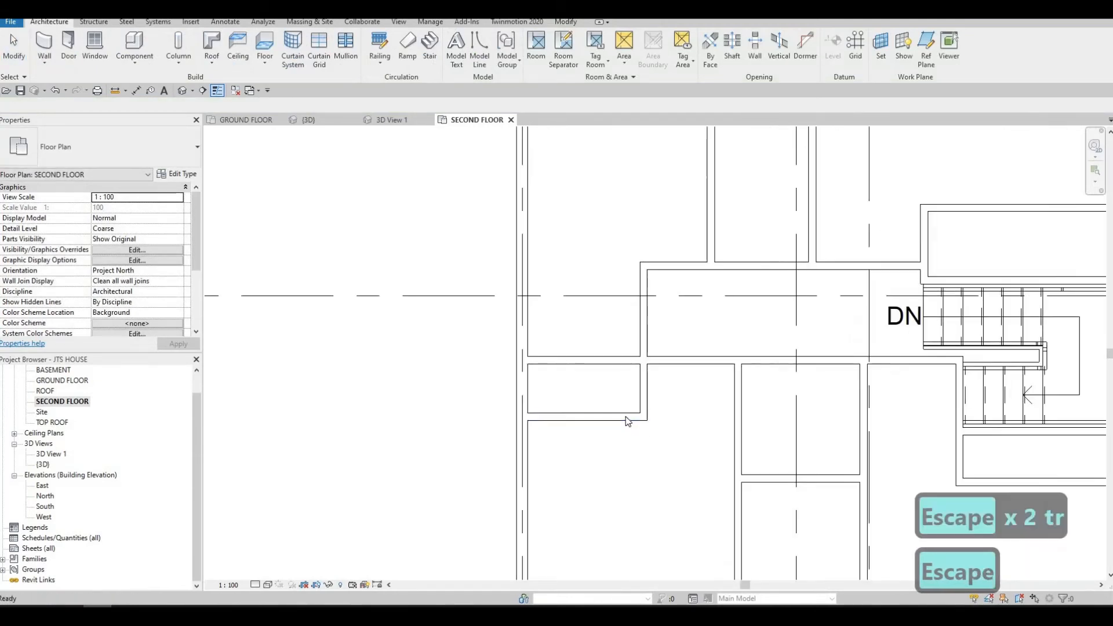
- Set the distance between the small left closet's lower wall and the lower hallway wall to 800 mm
left_click(631, 418)
left_click(483, 400)
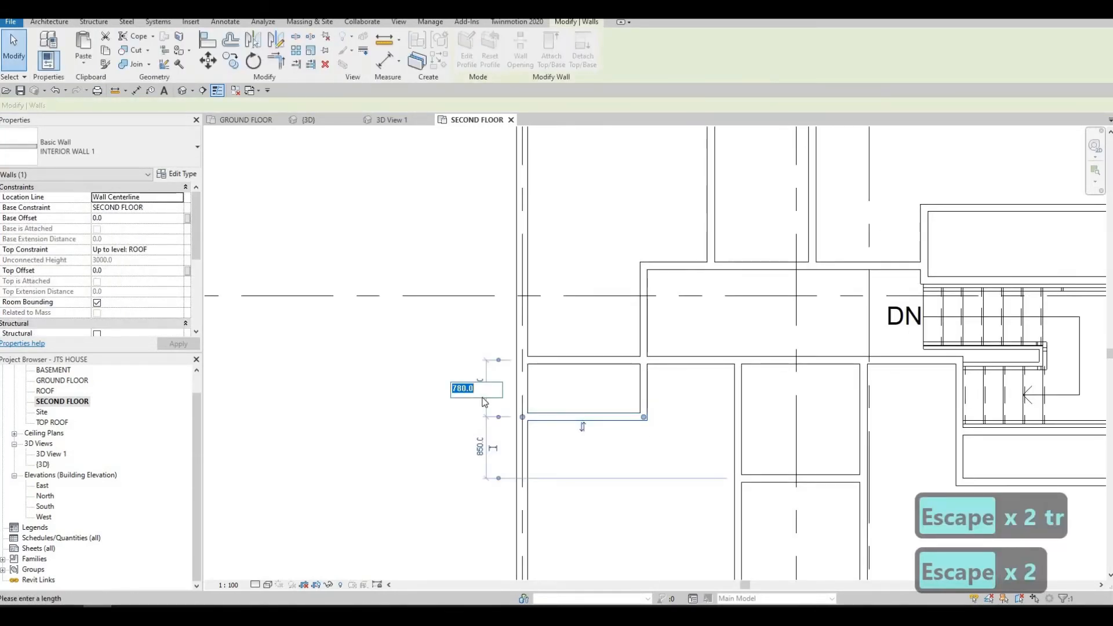
type("800")
key("Return")
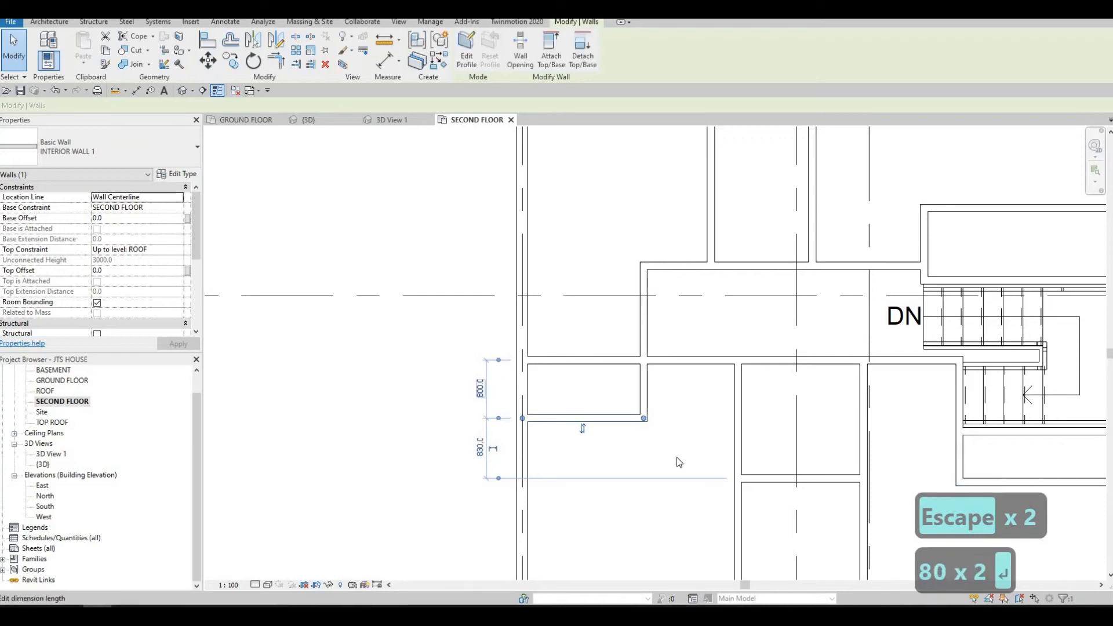
key("Escape")
key("Escape")
- Review the second floor interior wall layout between grid lines A and D
scroll(632, 414, "down", 4)
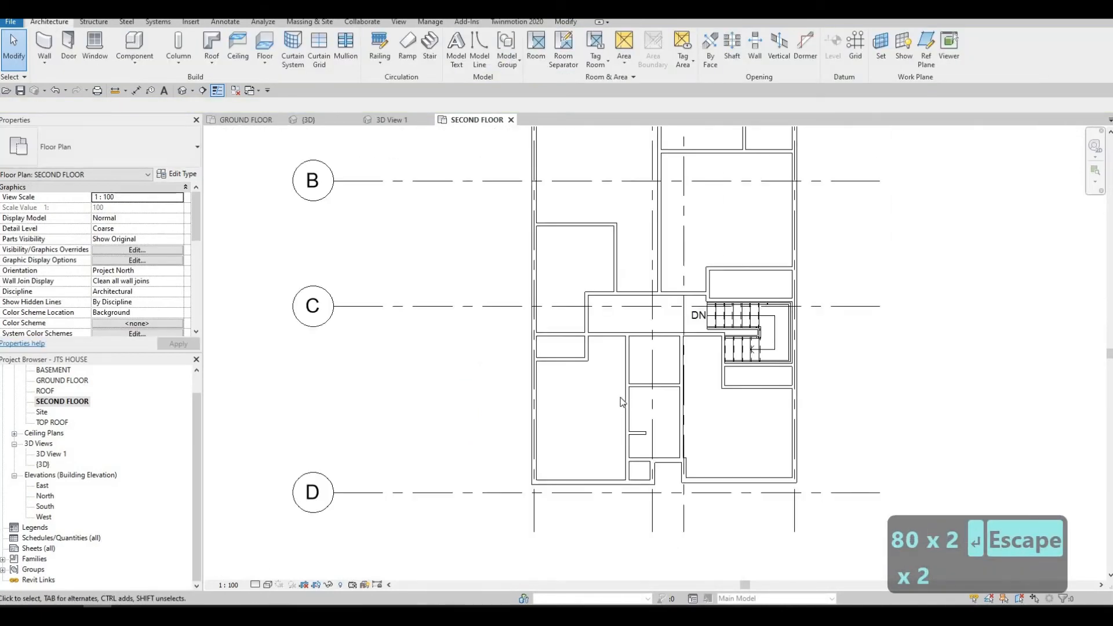
middle_click_drag(733, 412, 733, 457)
middle_click_drag(737, 332, 738, 353)
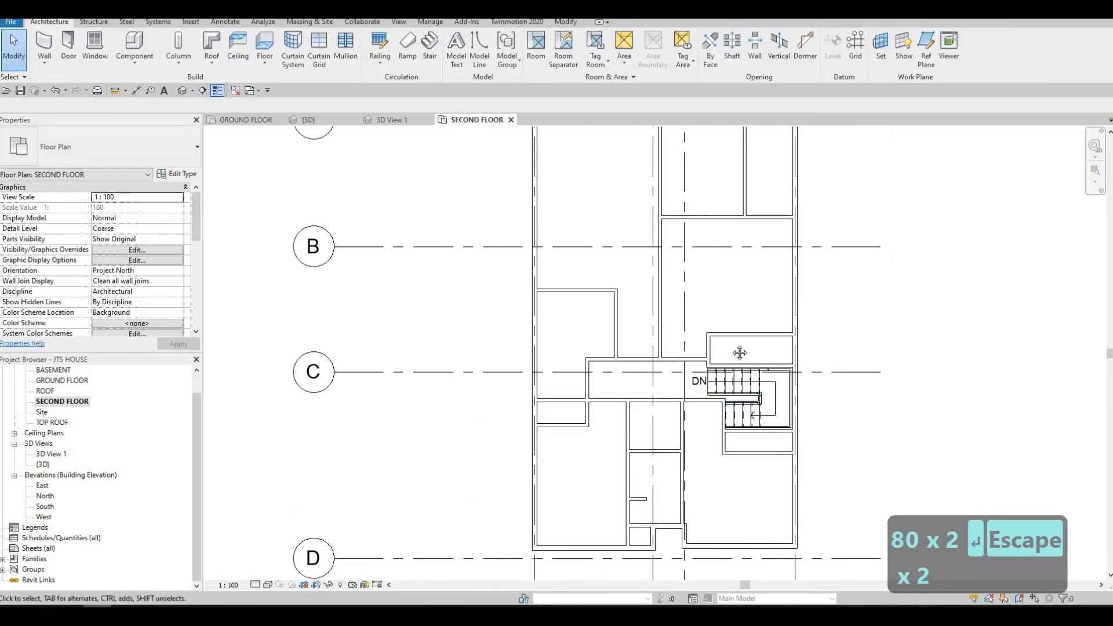
middle_click_drag(743, 273, 727, 365)
middle_click_drag(714, 328, 728, 297)
middle_click_drag(710, 244, 730, 327)
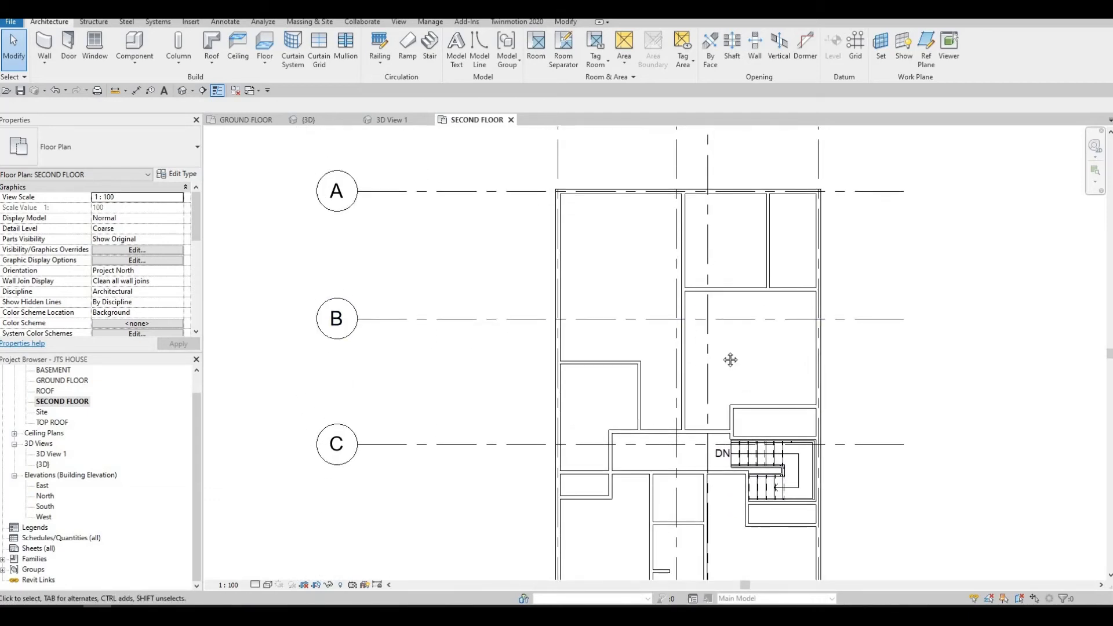
middle_click_drag(658, 384, 643, 366)
middle_click_drag(655, 435, 625, 336)
scroll(624, 338, "down", 1)
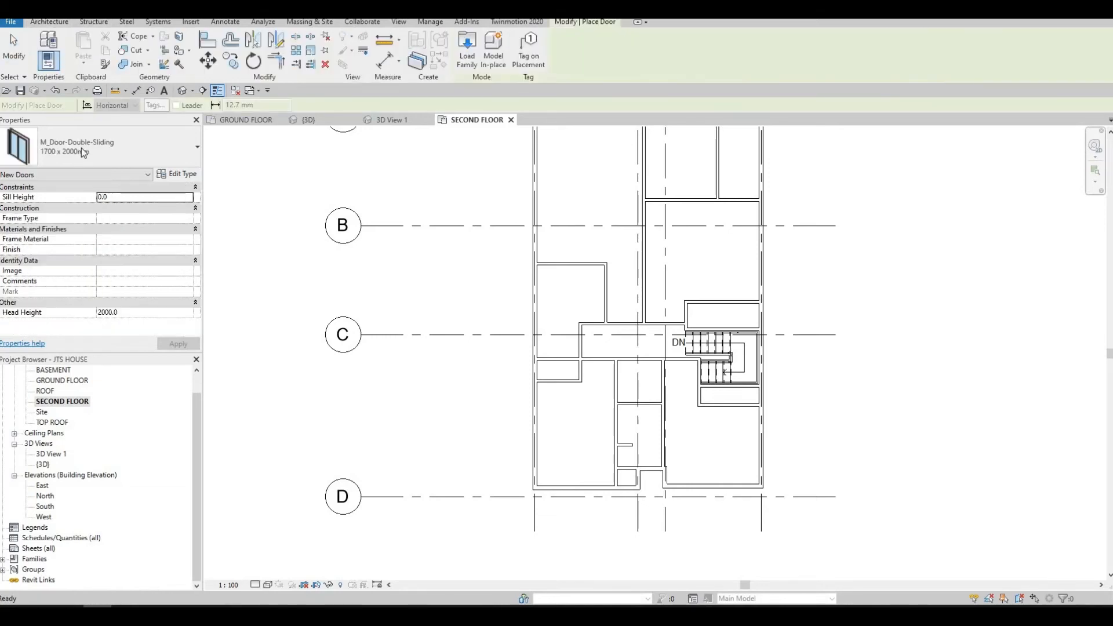
- Place M_Door-Interior-Double-Sliding-2_Panel-Wood 1200 x 2000mm doors in the closet walls below the staircase, above the staircase and beside the left exterior wall
left_click(81, 148)
scroll(106, 307, "up", 1)
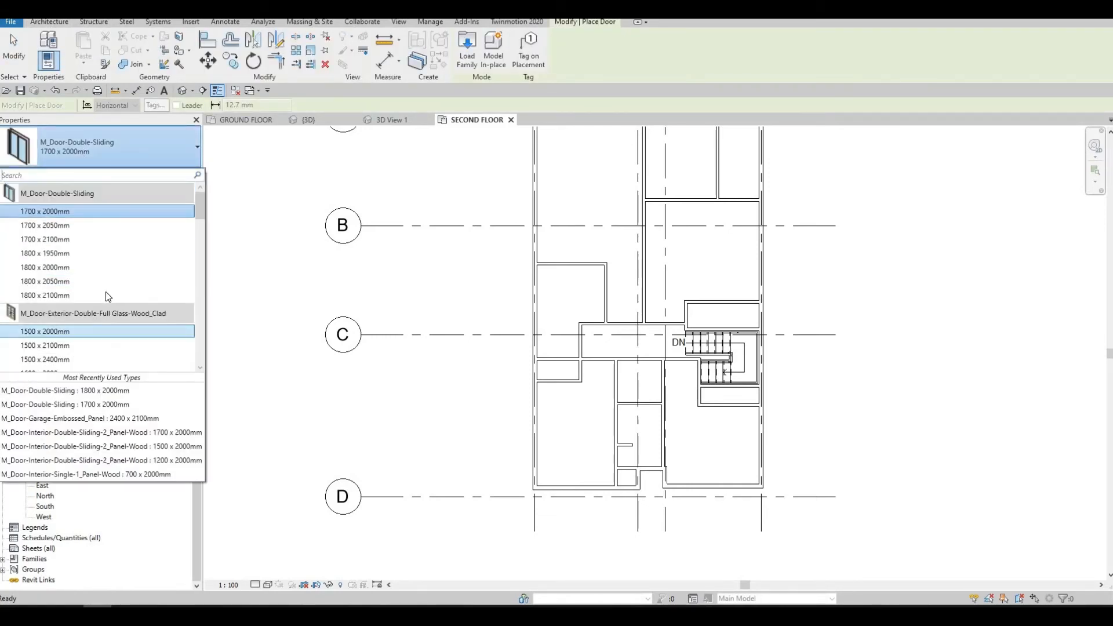
scroll(105, 291, "down", 3)
scroll(106, 305, "down", 6)
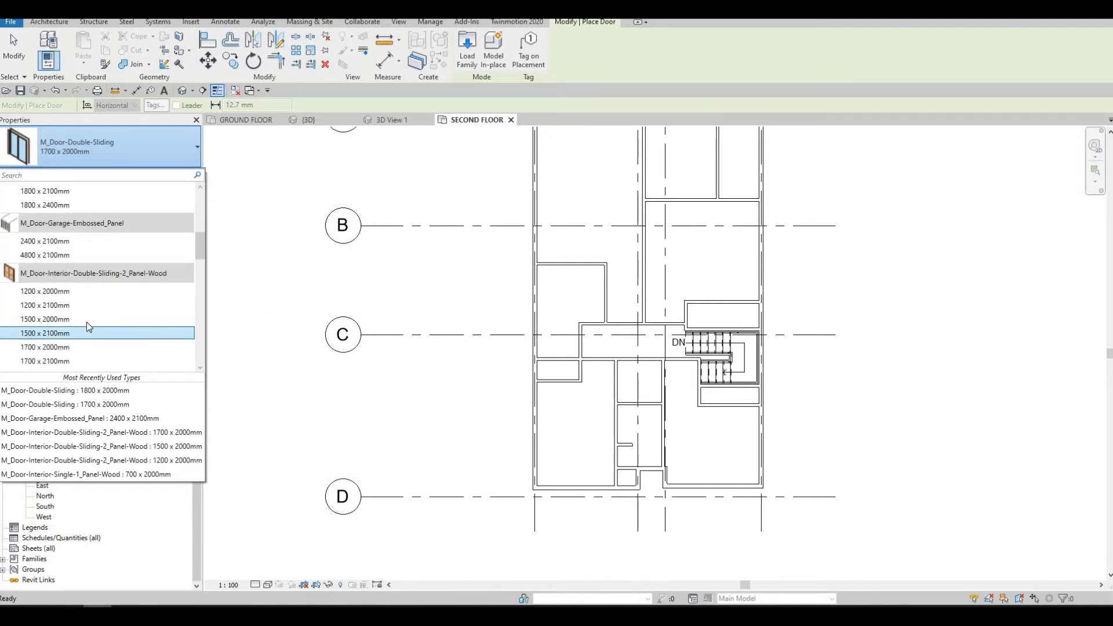
left_click(67, 291)
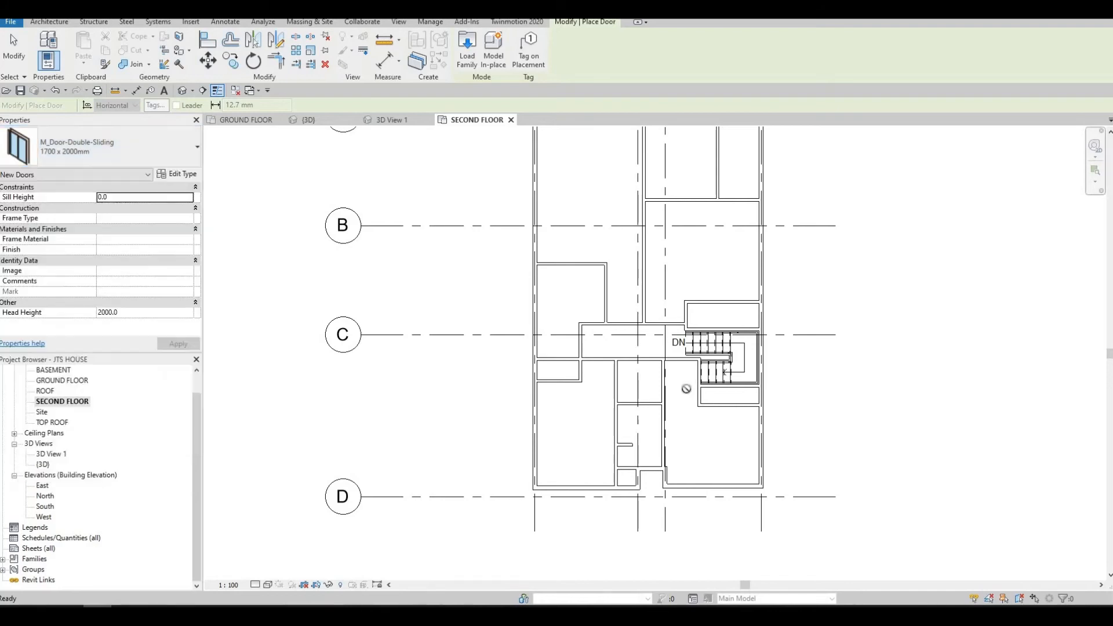
scroll(731, 406, "up", 2)
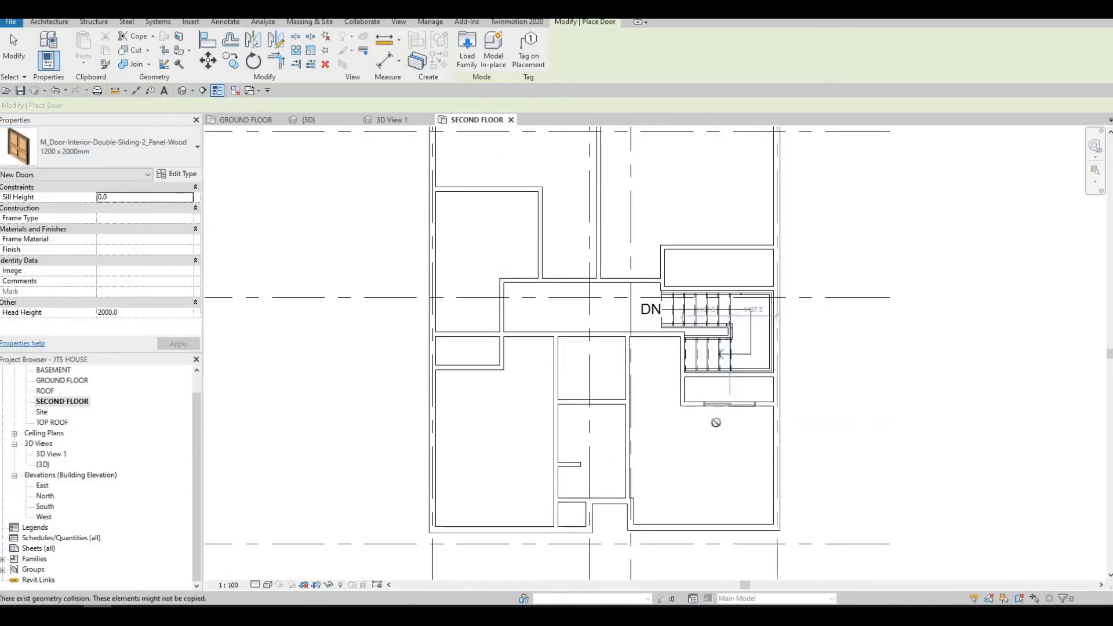
left_click(728, 407)
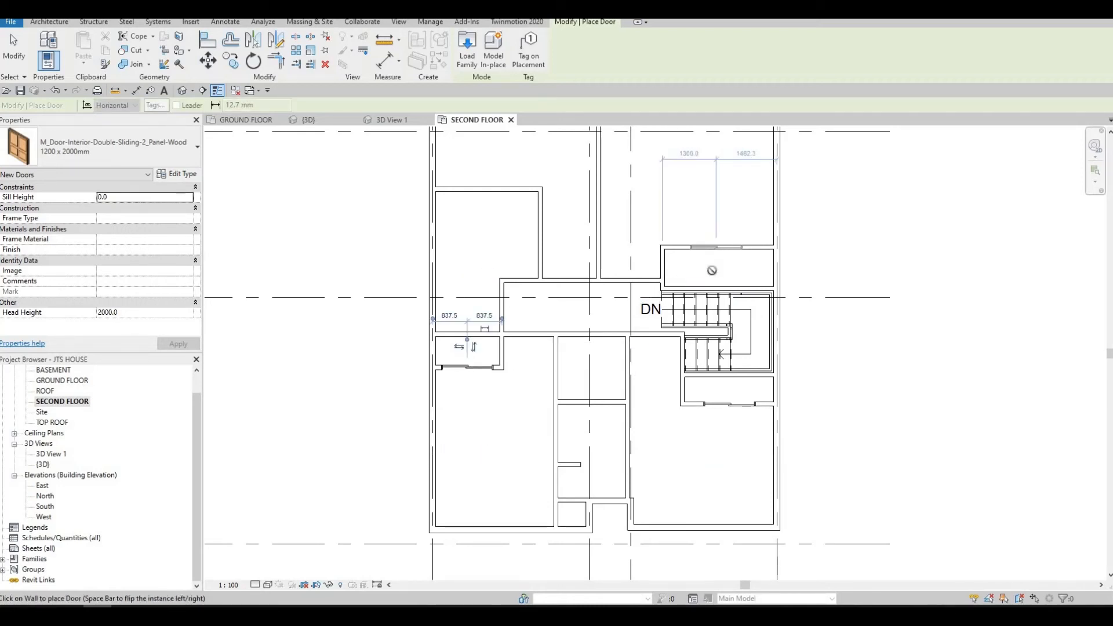
key("Escape")
key("Escape")
key("Escape")
- Change the sliding door in the closet wall above the staircase to 1800 x 2000mm and nudge it slightly toward the right exterior wall
left_click(719, 250)
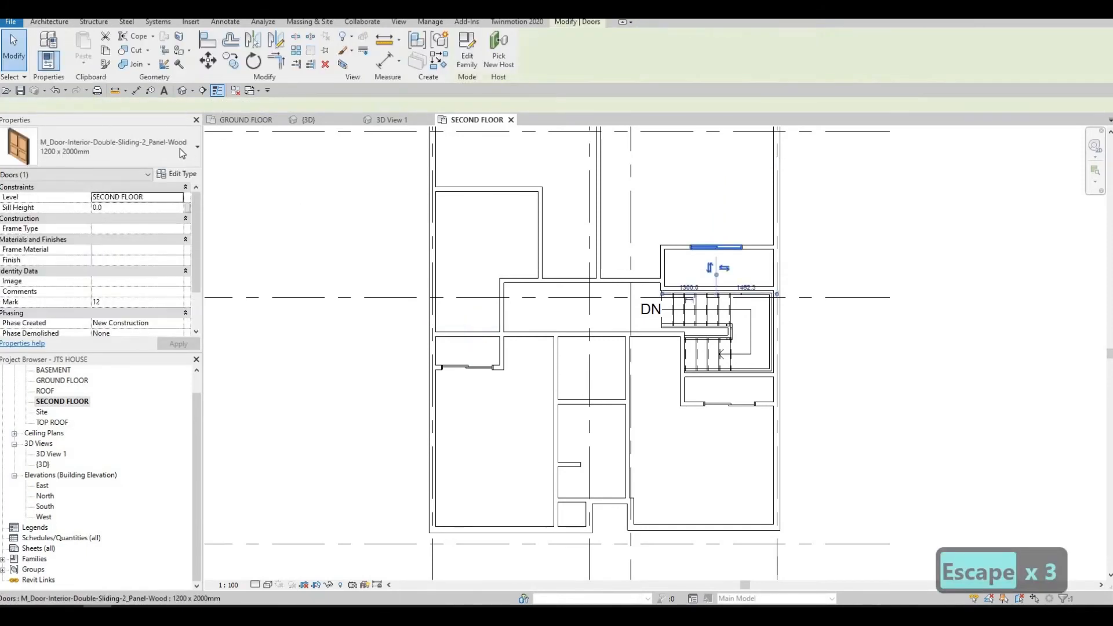
left_click(116, 147)
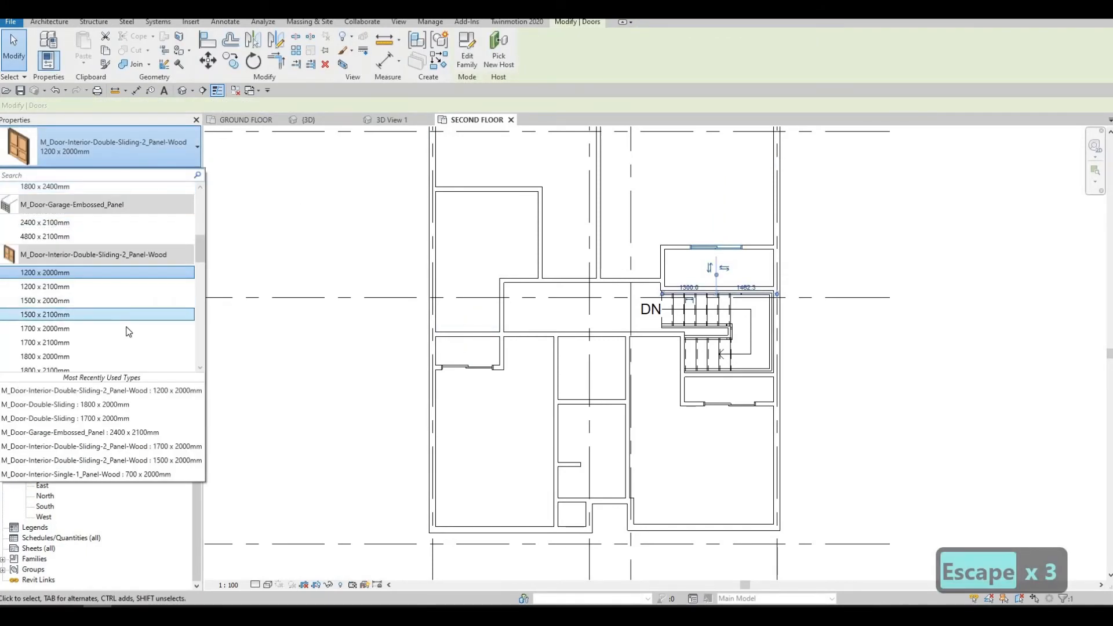
left_click(127, 328)
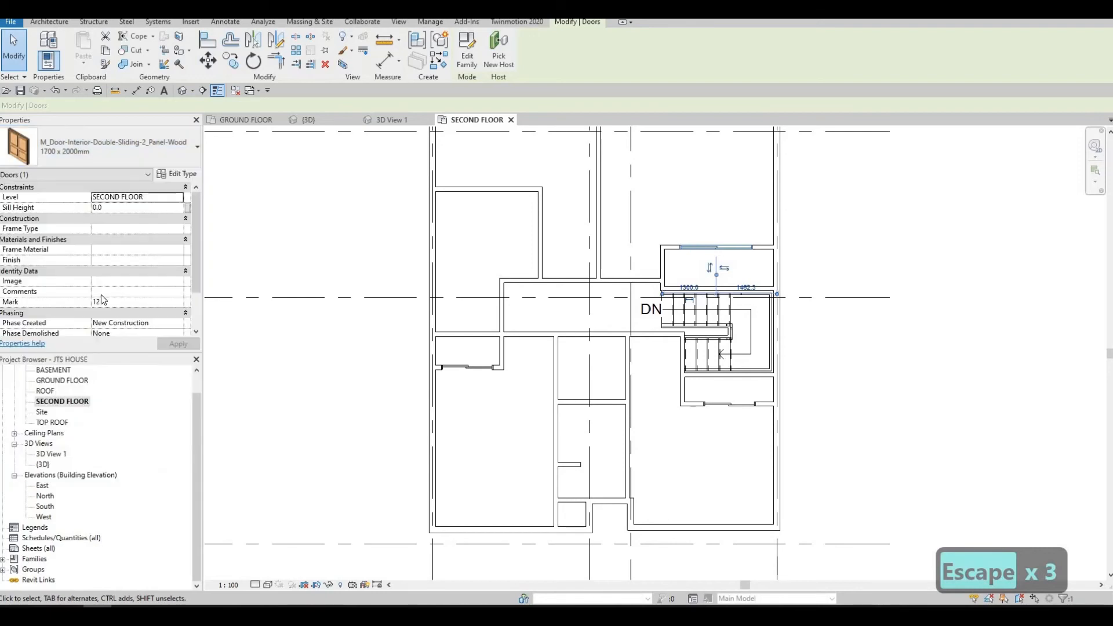
left_click(89, 157)
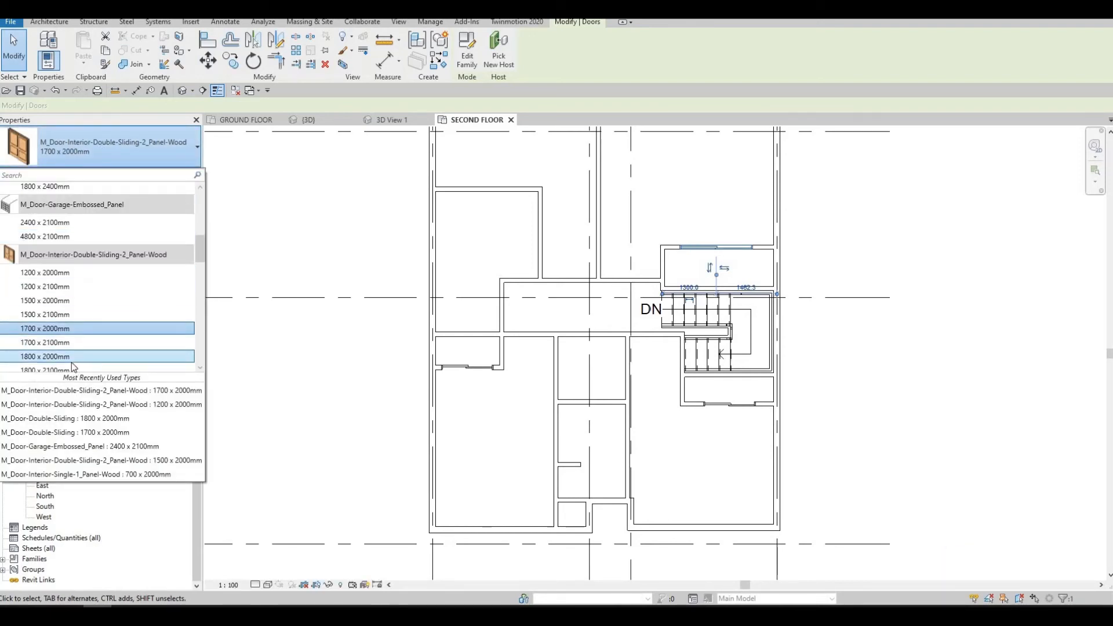
key("Escape")
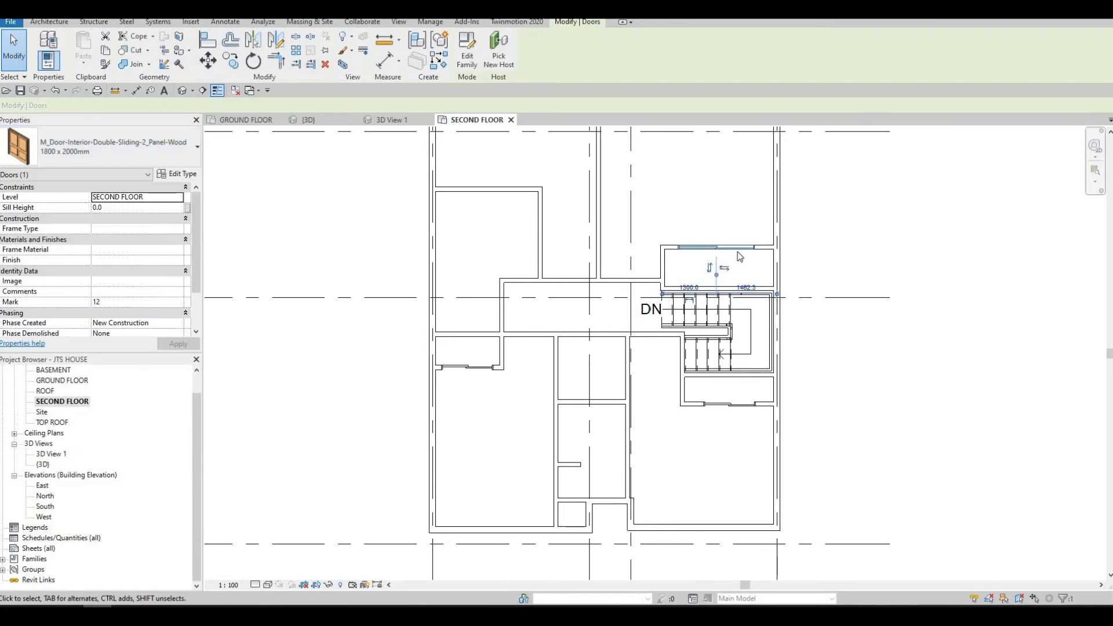
key("Escape")
key("Escape")
left_click(733, 249)
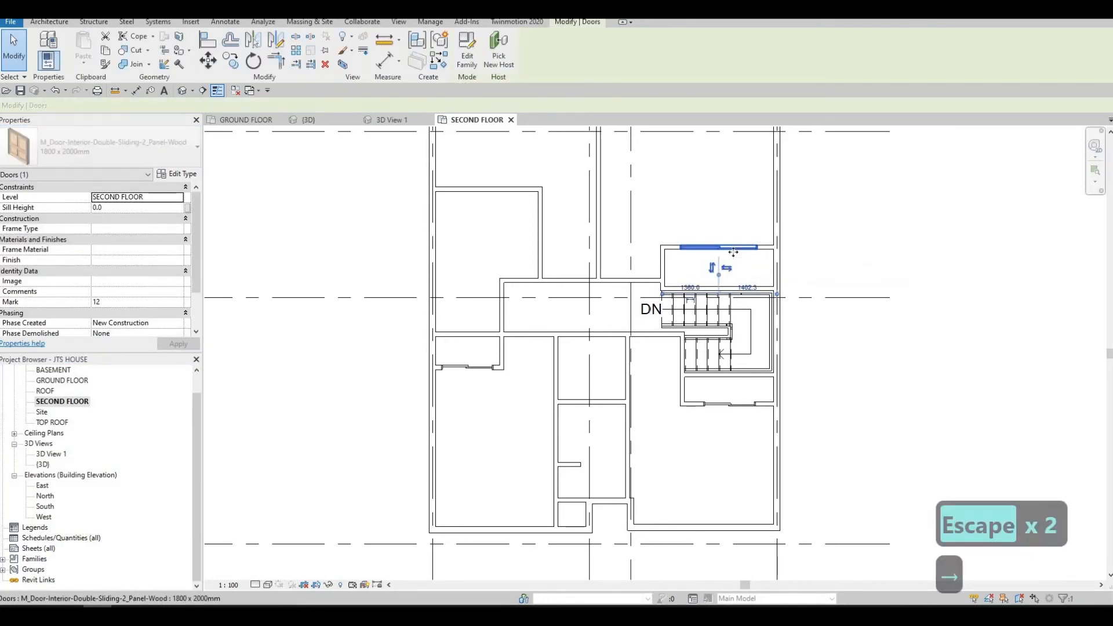
key("Escape")
key("Escape")
- Change the sliding door in the closet wall below the staircase to 1700 x 2000mm
left_click(732, 405)
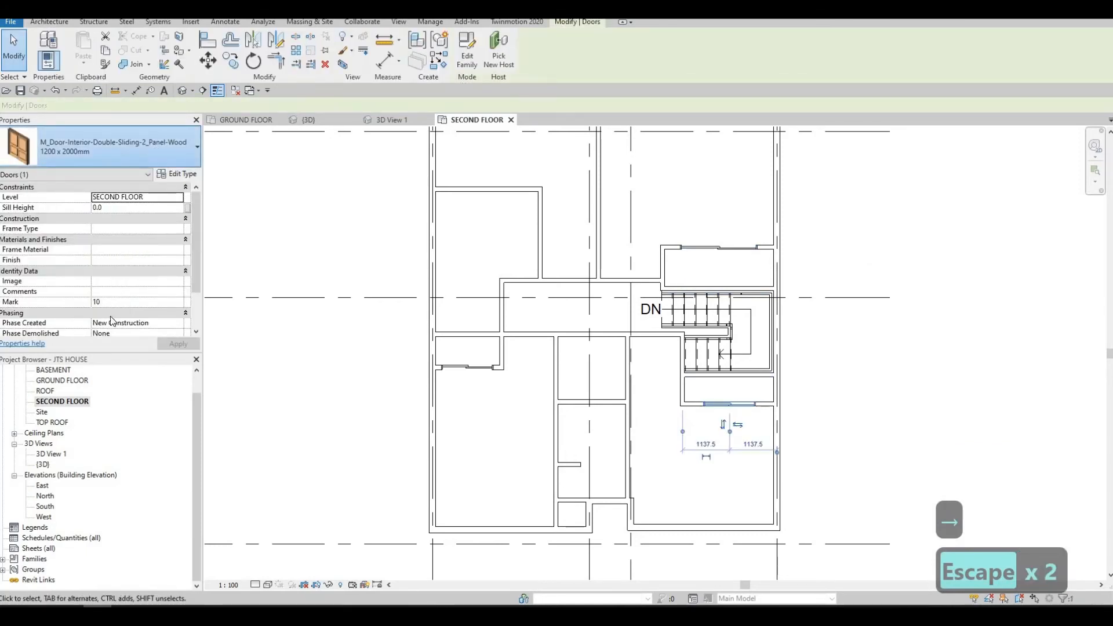
left_click(113, 147)
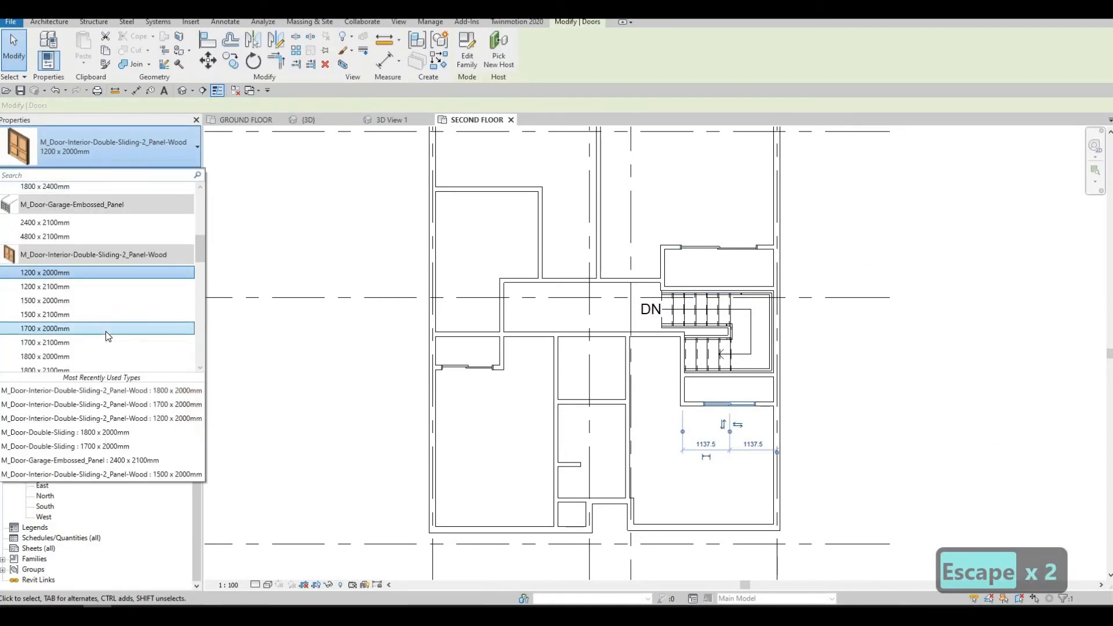
left_click(105, 328)
key("Escape")
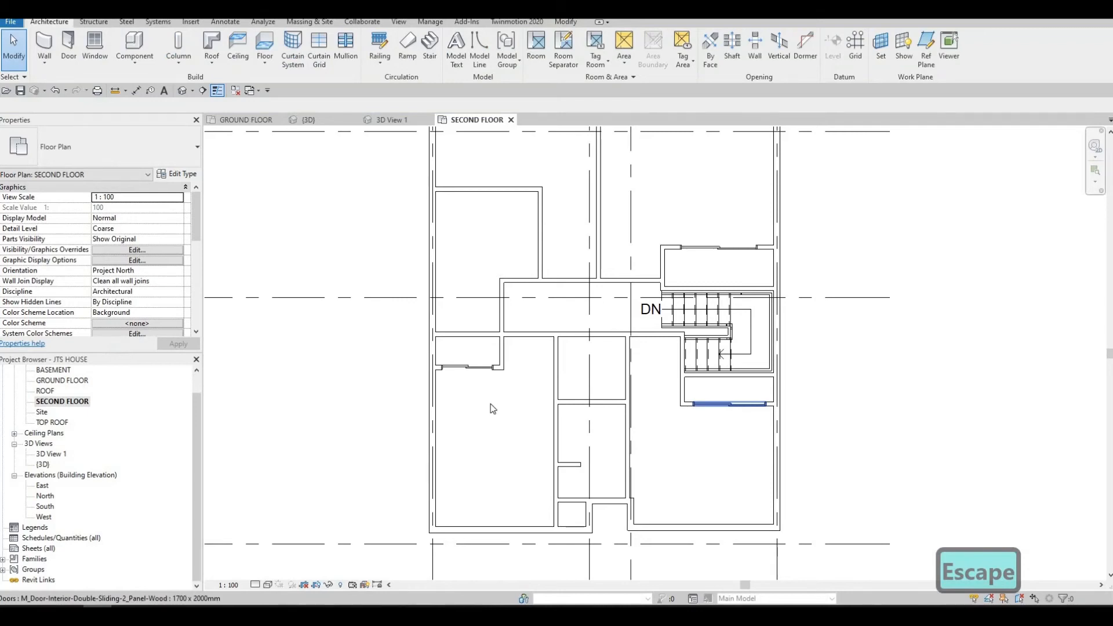
scroll(473, 387, "up", 2)
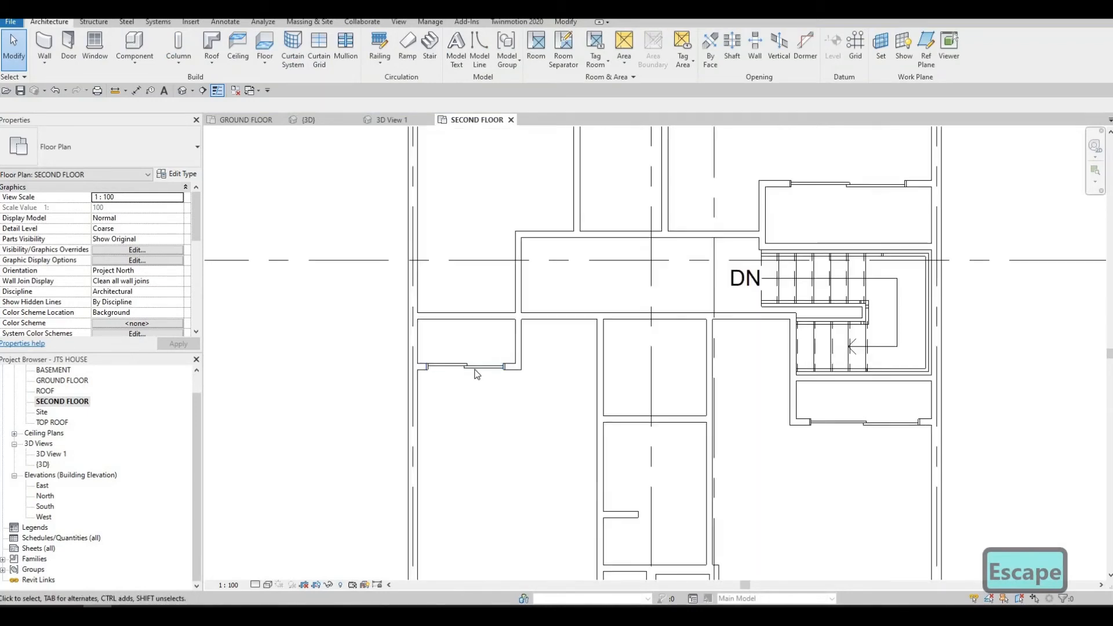
left_click(475, 371)
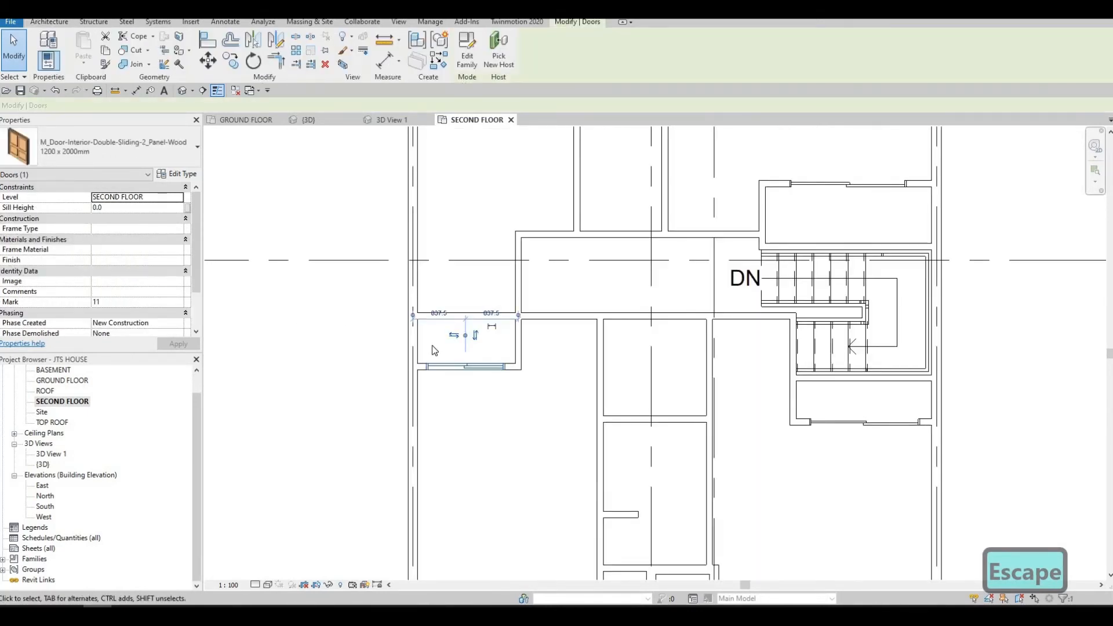
key("Escape")
- Place an M_Door-Interior-Single-1_Panel-Wood 700 x 2000mm door in the right wall of the upper-left room, 1000 mm from its upper wall, swinging inward
scroll(438, 352, "down", 2)
middle_click_drag(497, 370, 477, 431)
middle_click_drag(518, 298, 504, 342)
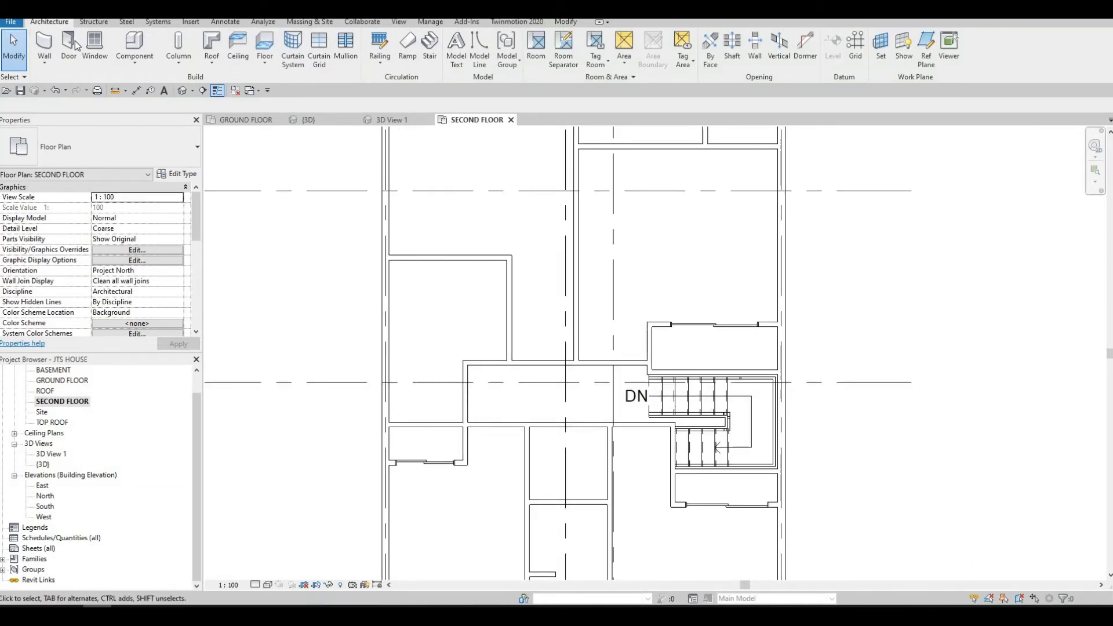
left_click(132, 152)
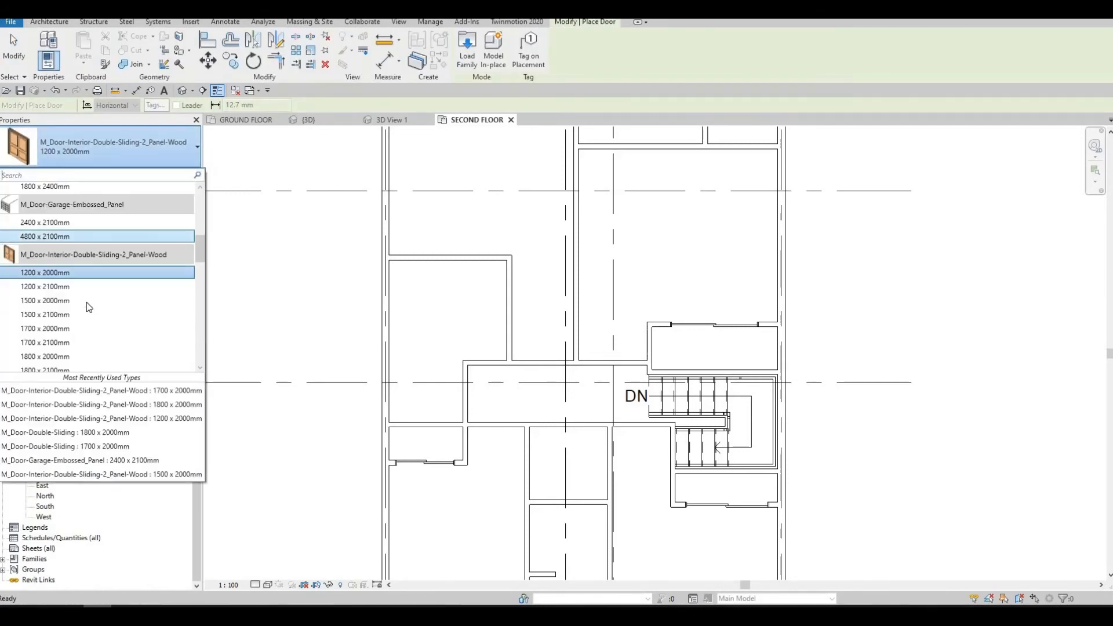
scroll(85, 301, "down", 3)
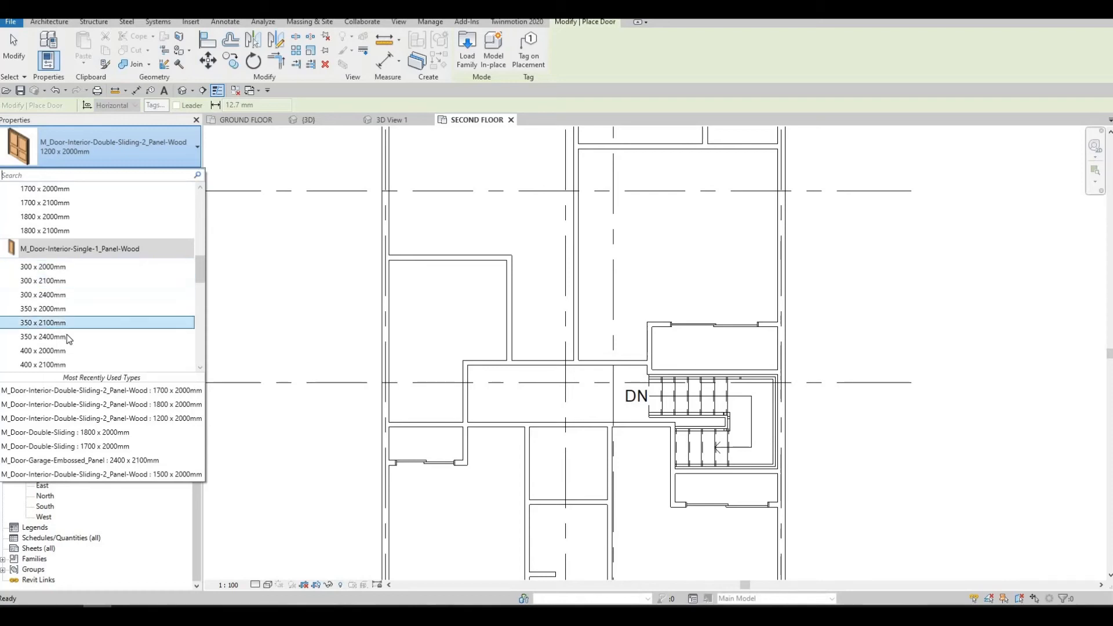
scroll(62, 340, "down", 2)
scroll(55, 349, "down", 2)
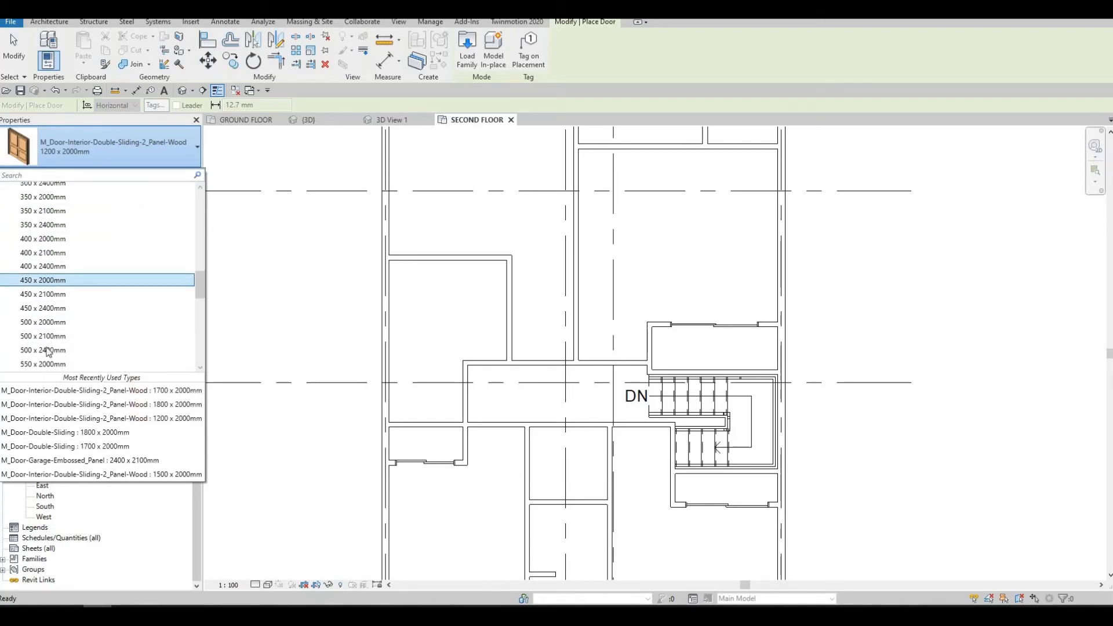
scroll(58, 353, "down", 1)
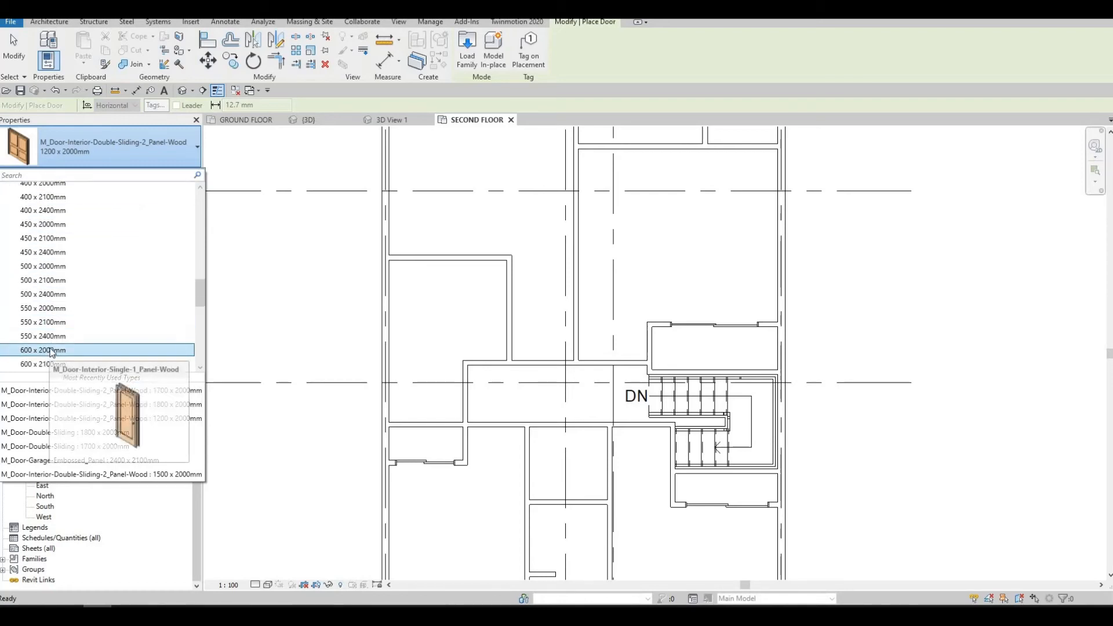
scroll(62, 352, "down", 3)
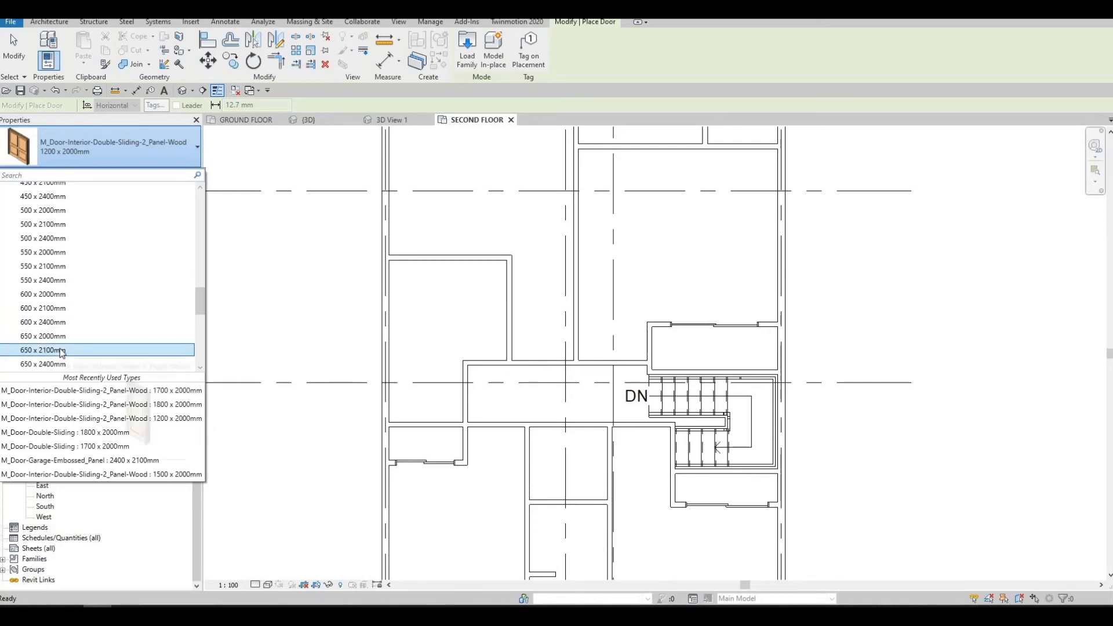
left_click(64, 321)
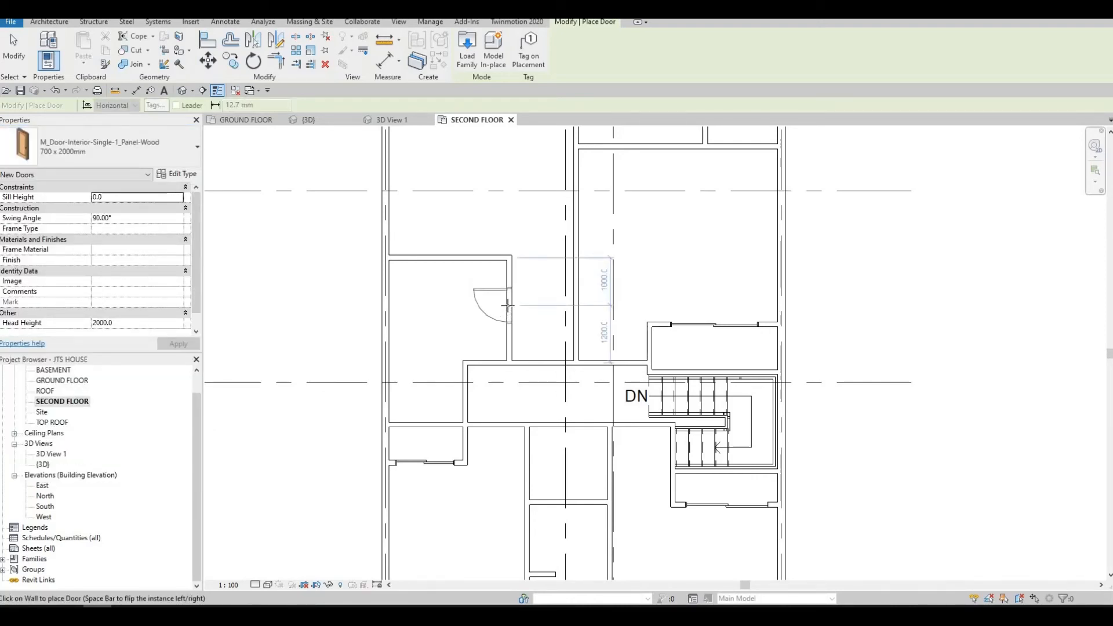
left_click(534, 297)
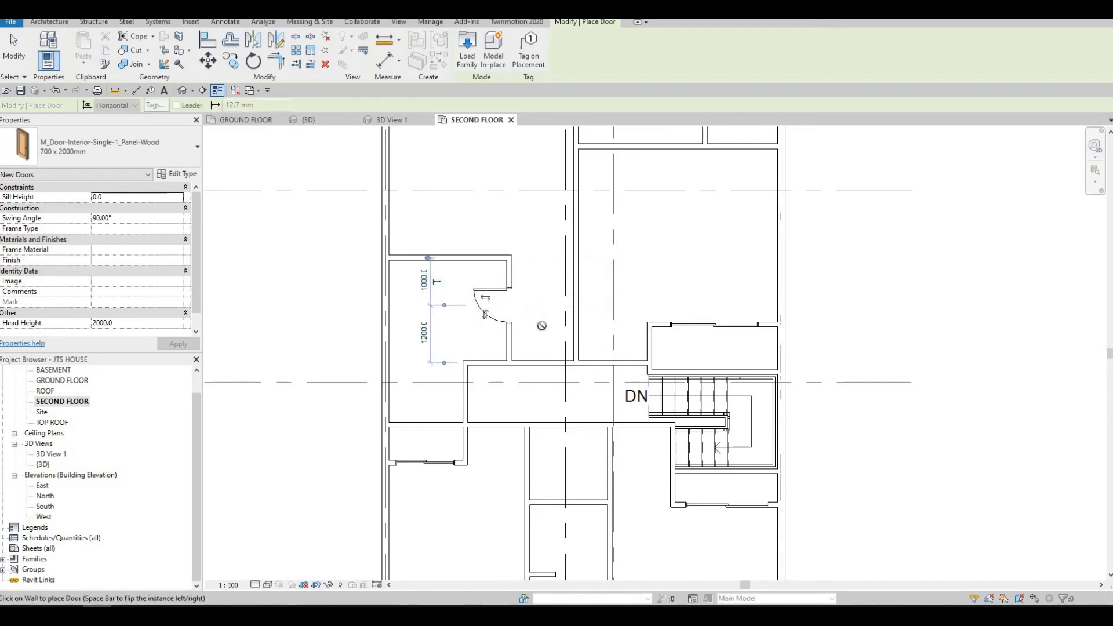
- Place three M_Door-Interior-Single-1_Panel-Wood 800 x 2000mm doors, two in the upper hallway wall and one in the lower hallway wall beside the staircase
middle_click_drag(489, 350, 486, 306)
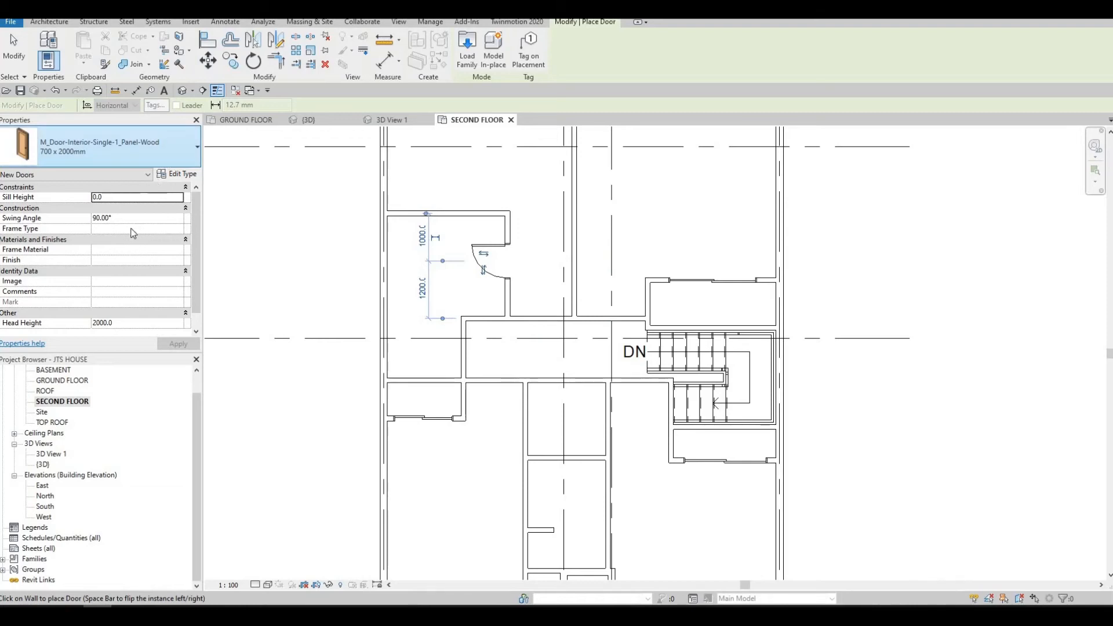
left_click(173, 149)
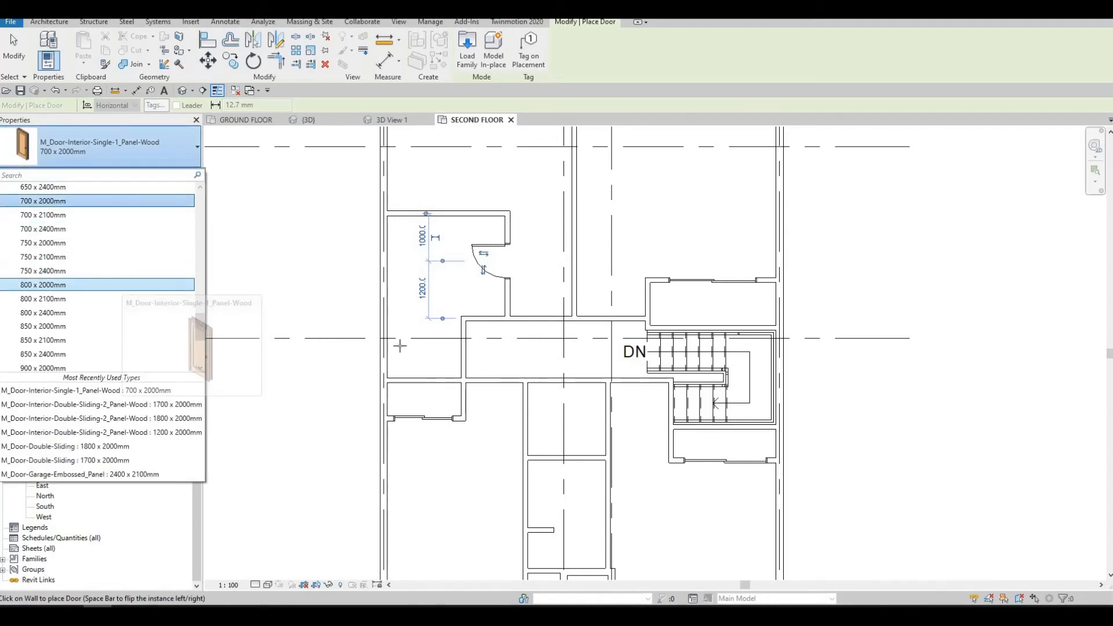
left_click(124, 286)
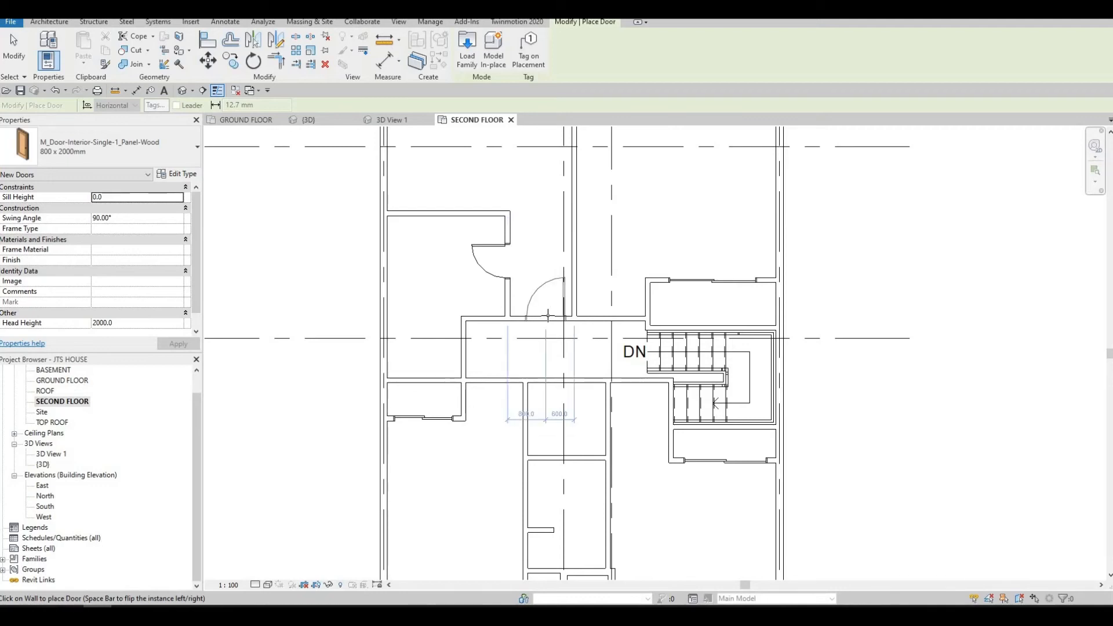
left_click(578, 318)
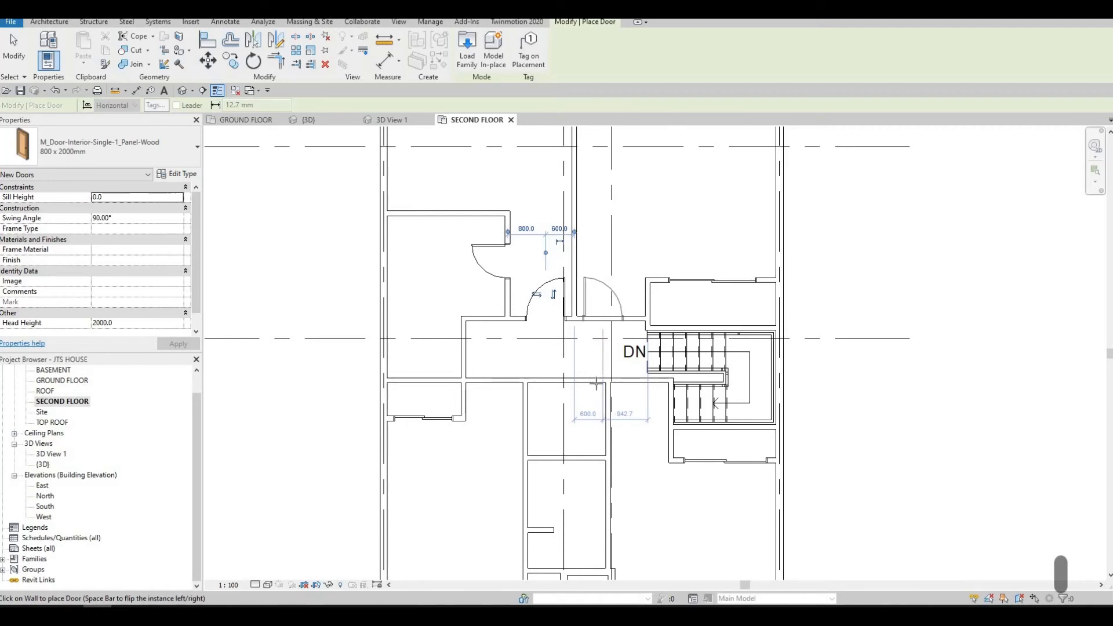
left_click(584, 314)
middle_click_drag(630, 364, 603, 280)
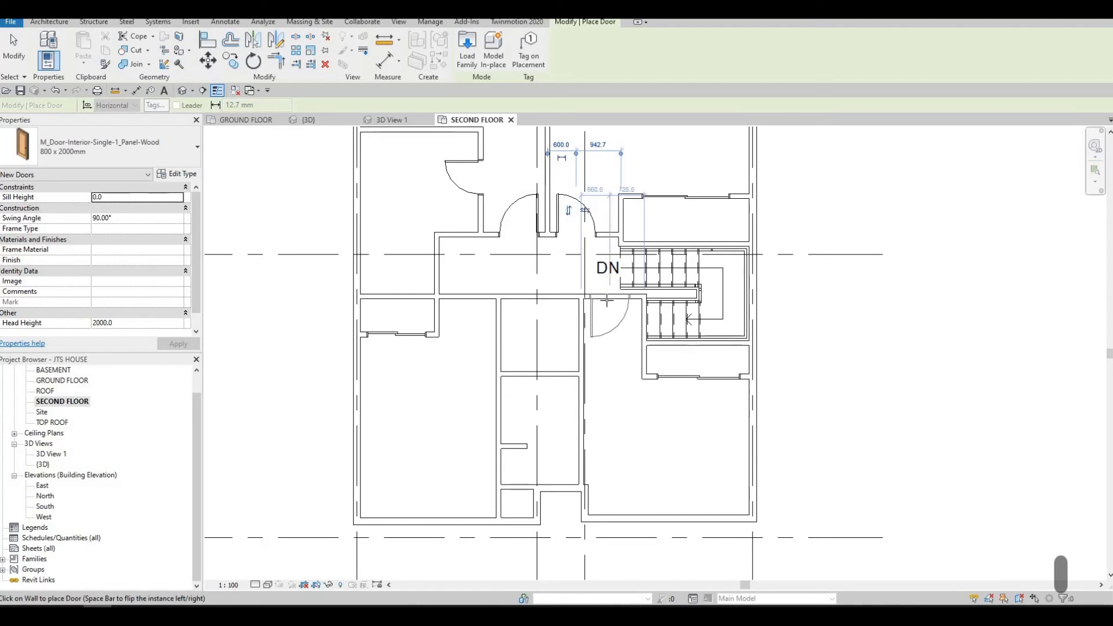
left_click(607, 312)
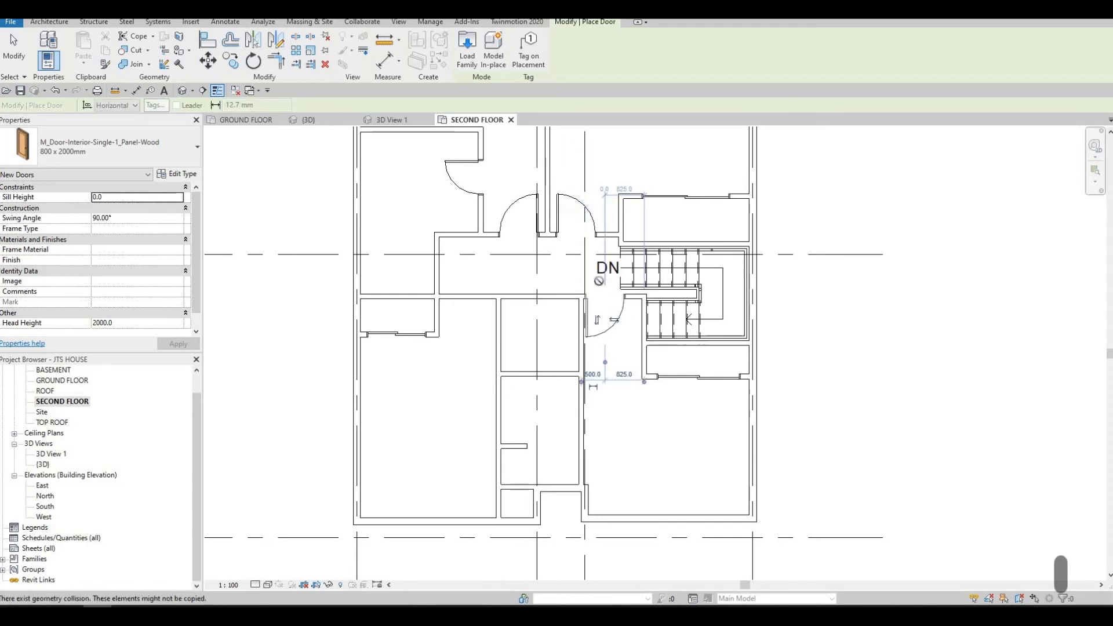
- Place 700 x 2000mm single-panel doors in the left and right walls of the small middle room below the hallway, both swinging into it
scroll(551, 303, "up", 3)
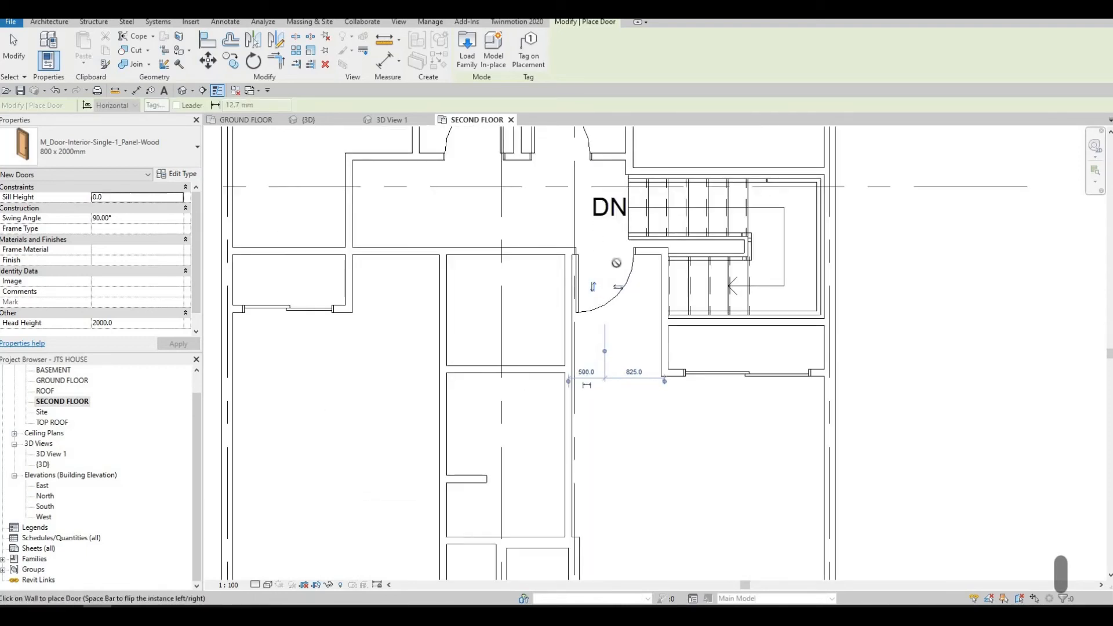
middle_click_drag(589, 293, 618, 255)
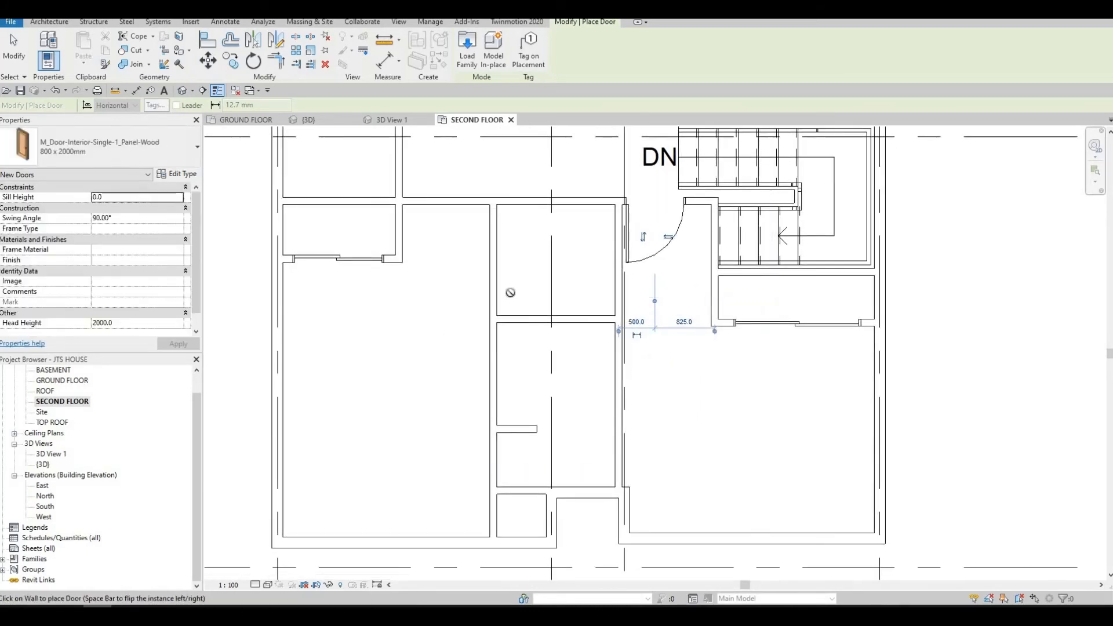
left_click(99, 147)
scroll(58, 226, "up", 2)
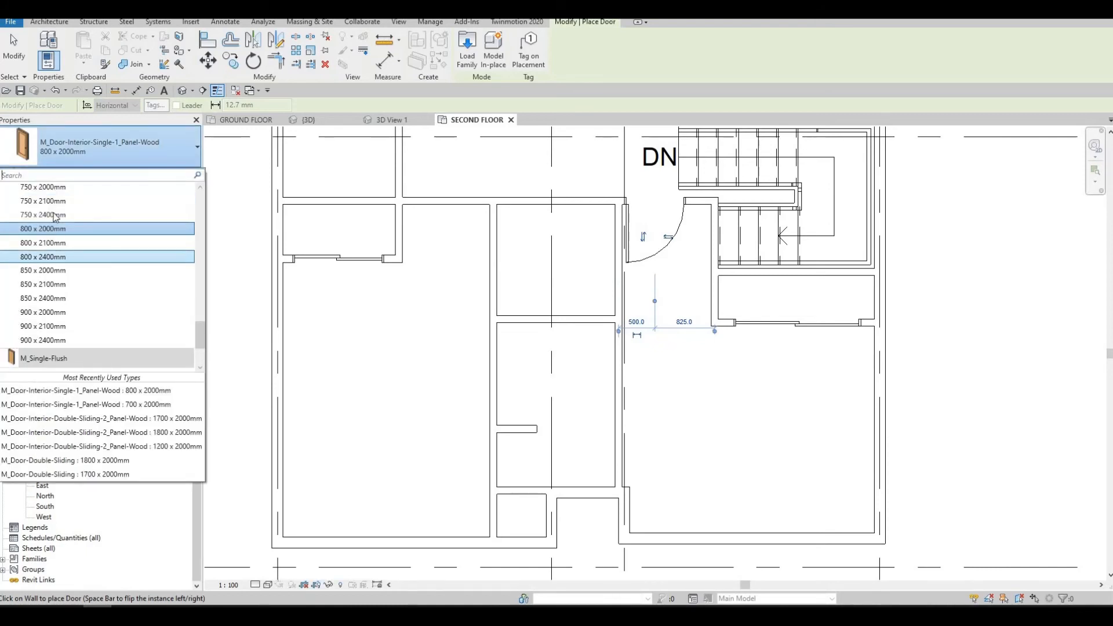
scroll(54, 211, "up", 2)
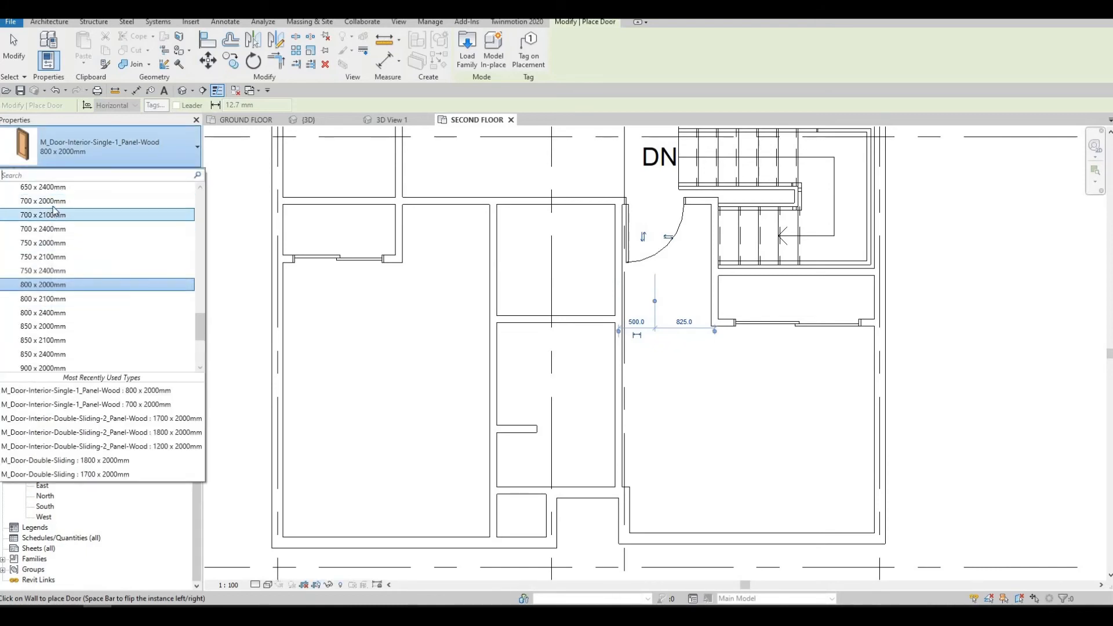
key("Up")
key("Return")
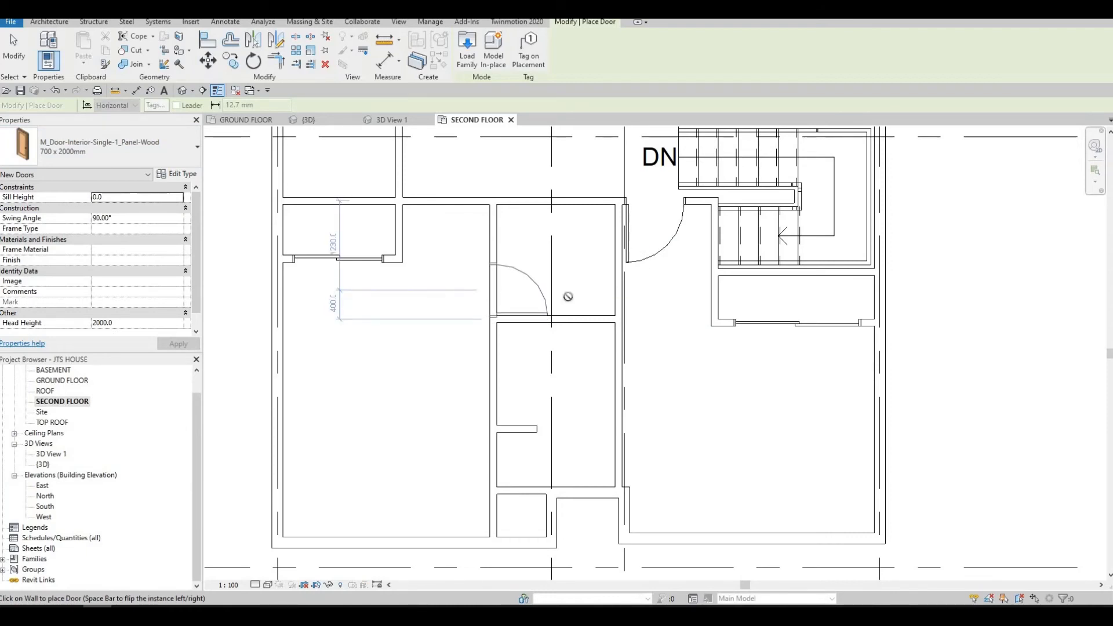
left_click(615, 298)
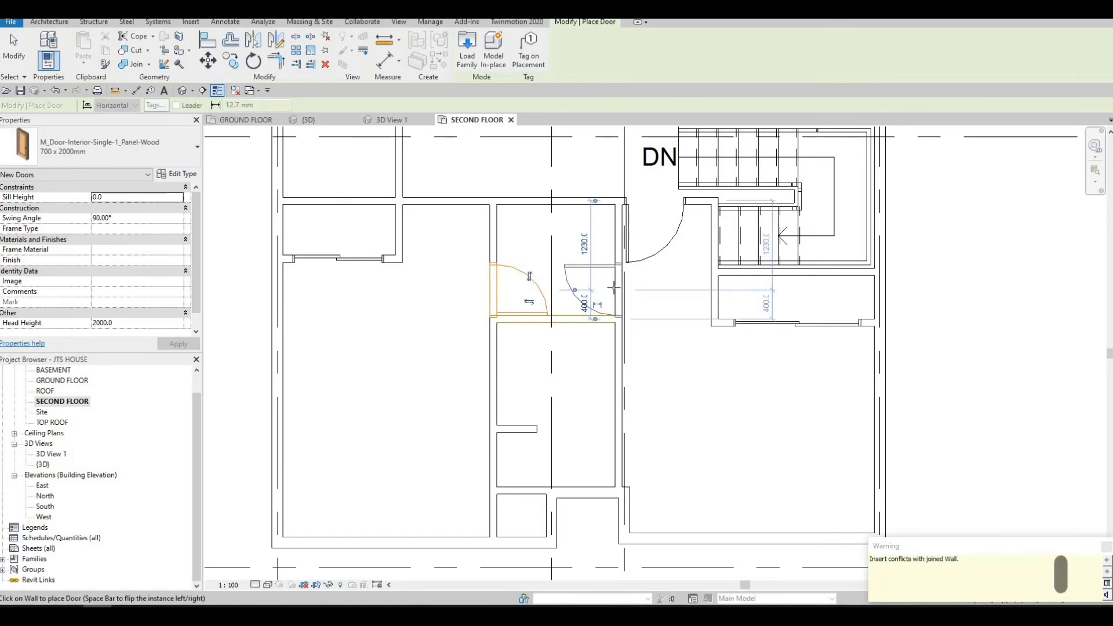
key("space")
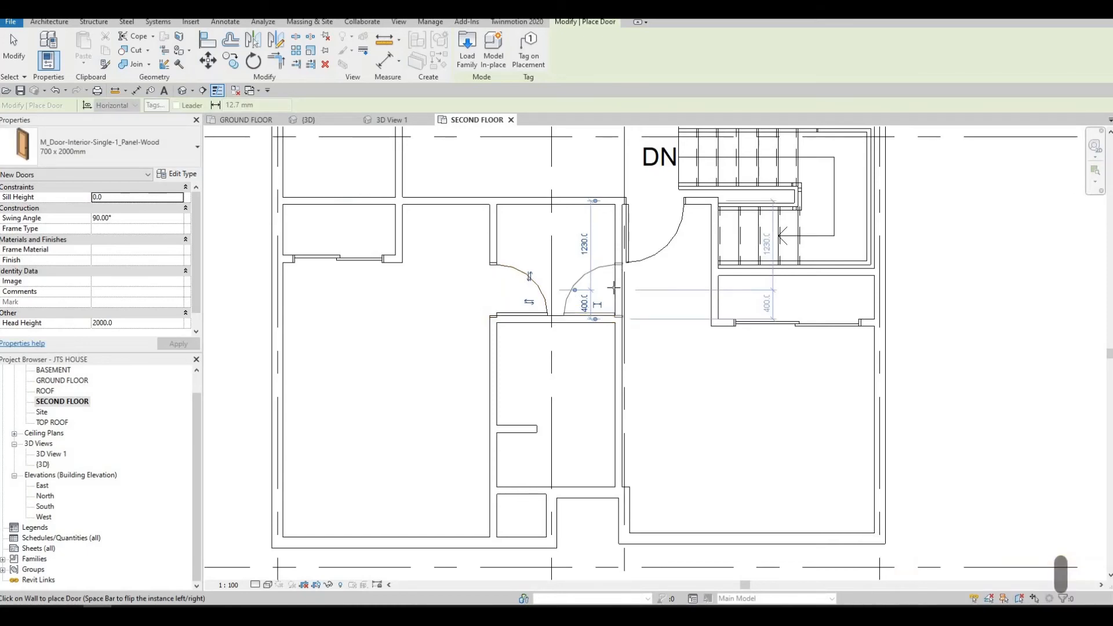
left_click(547, 313)
key("Escape")
key("Escape")
key("Escape")
- Nudge the middle room's two facing doors level with each other, about 440 mm from the room's lower wall
scroll(549, 311, "up", 2)
left_click(550, 306)
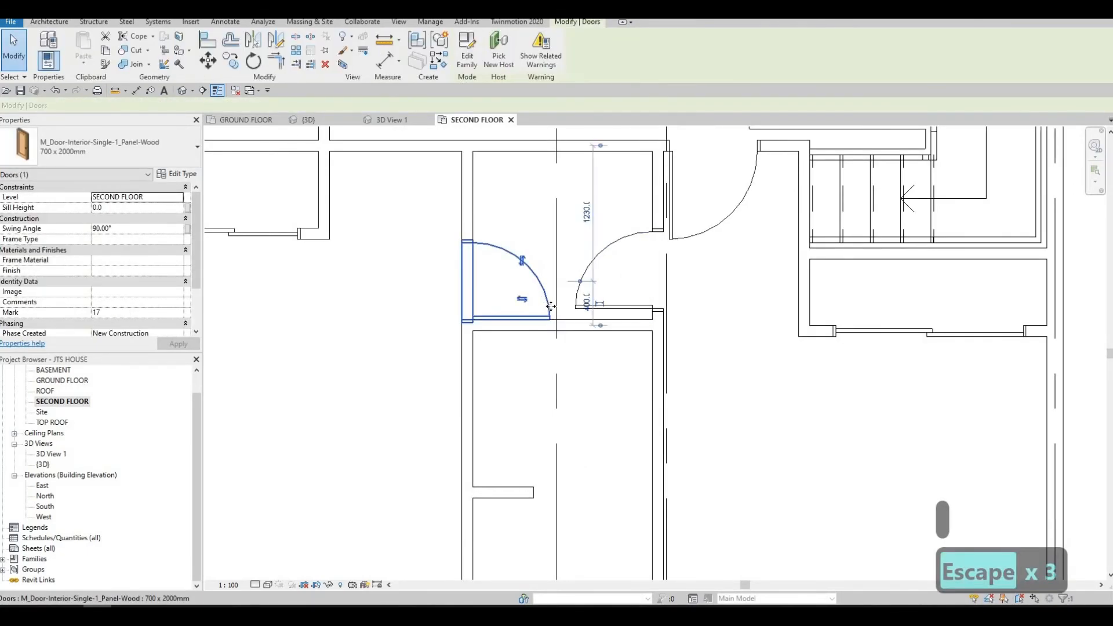
left_click(618, 308)
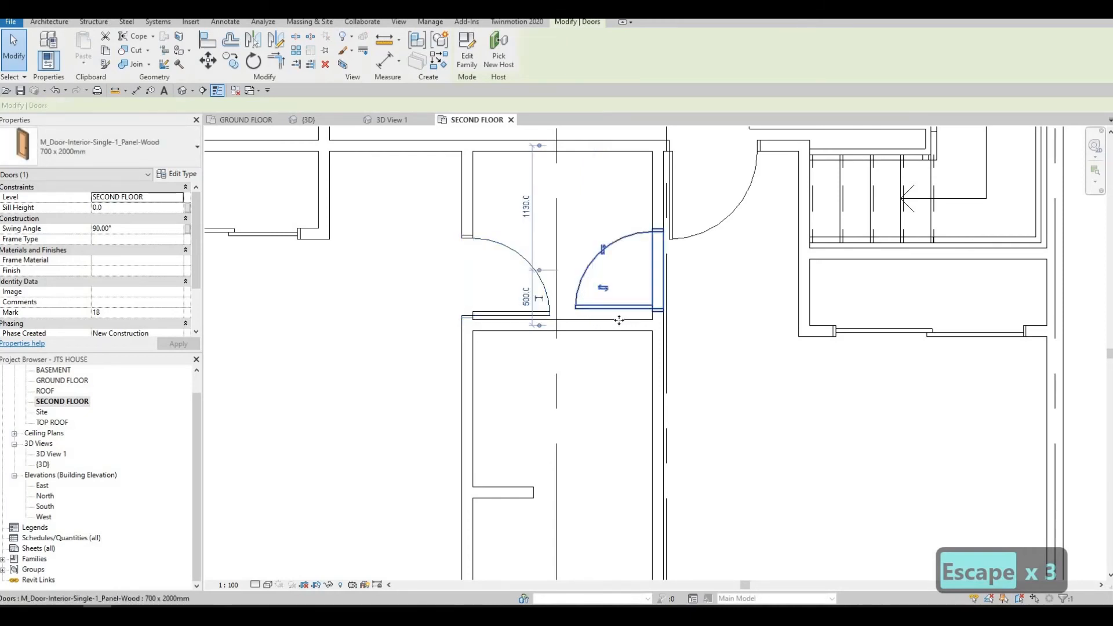
key("Up")
key("Up")
key("Down")
key("Down")
key("Down")
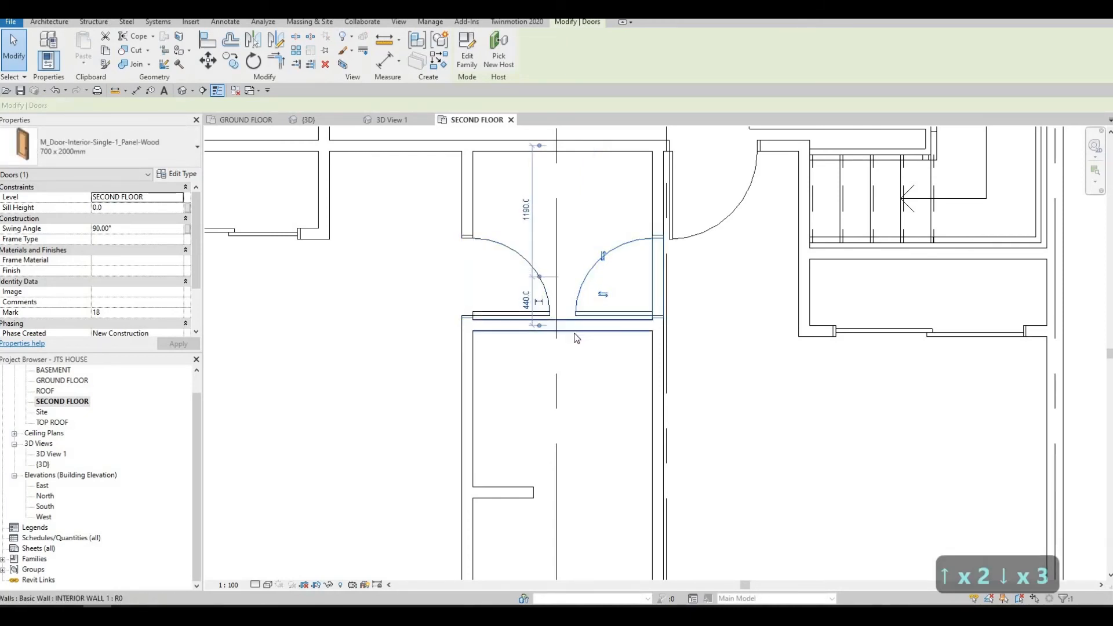
- Align the middle room's right door with the left door so both door panels sit level
key("Escape")
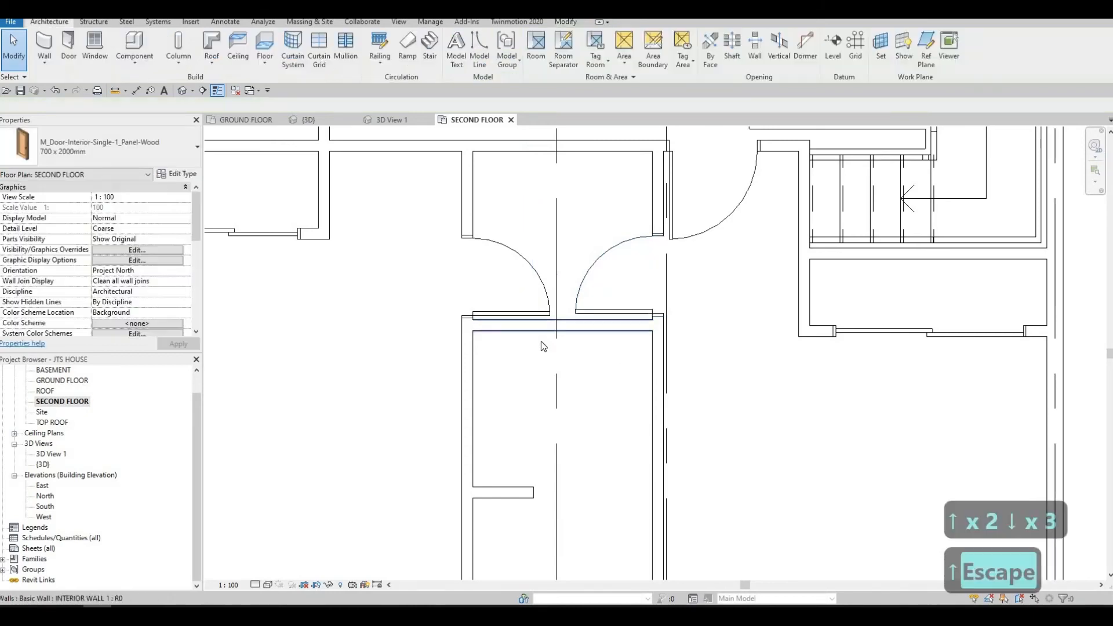
key("Escape")
key("a")
key("l")
scroll(531, 306, "up", 2)
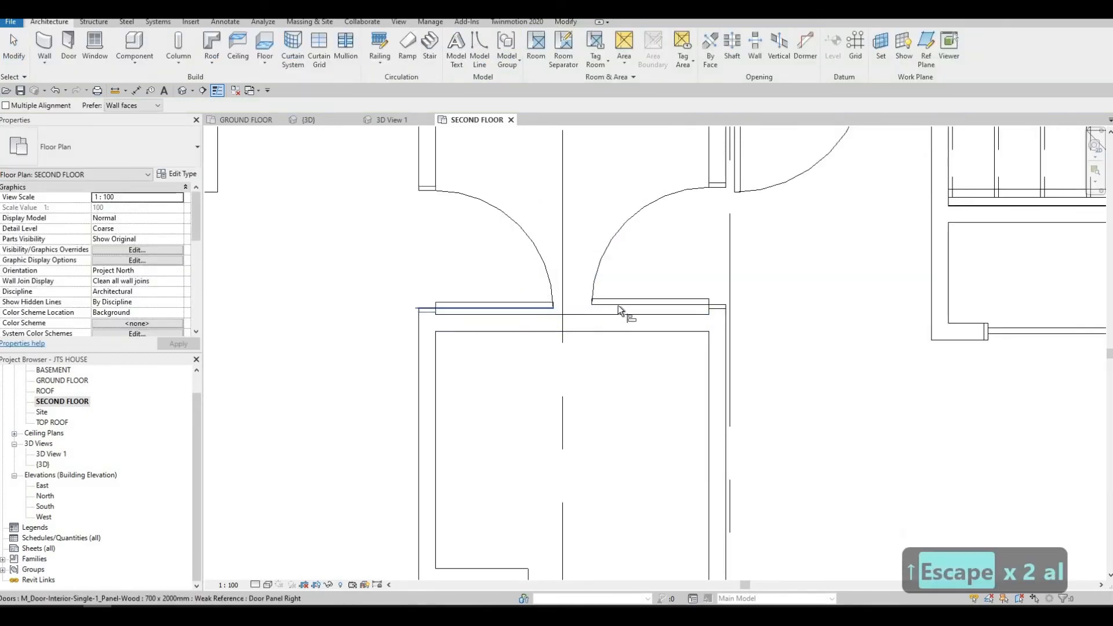
left_click(617, 304)
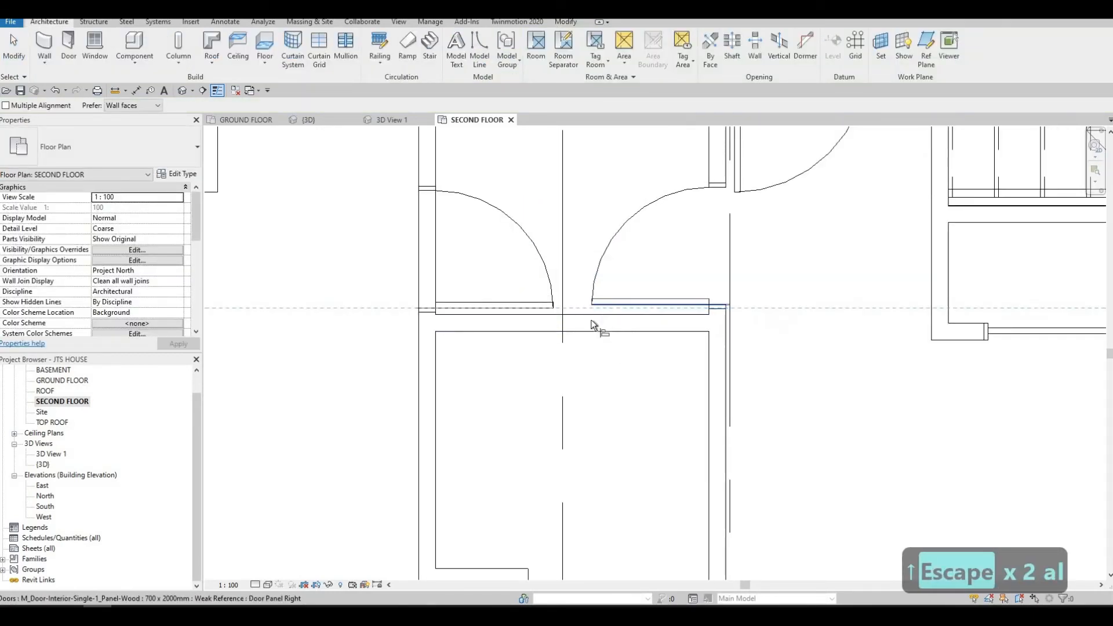
left_click(586, 317)
key("Escape")
key("Escape")
key("Escape")
scroll(534, 290, "down", 2)
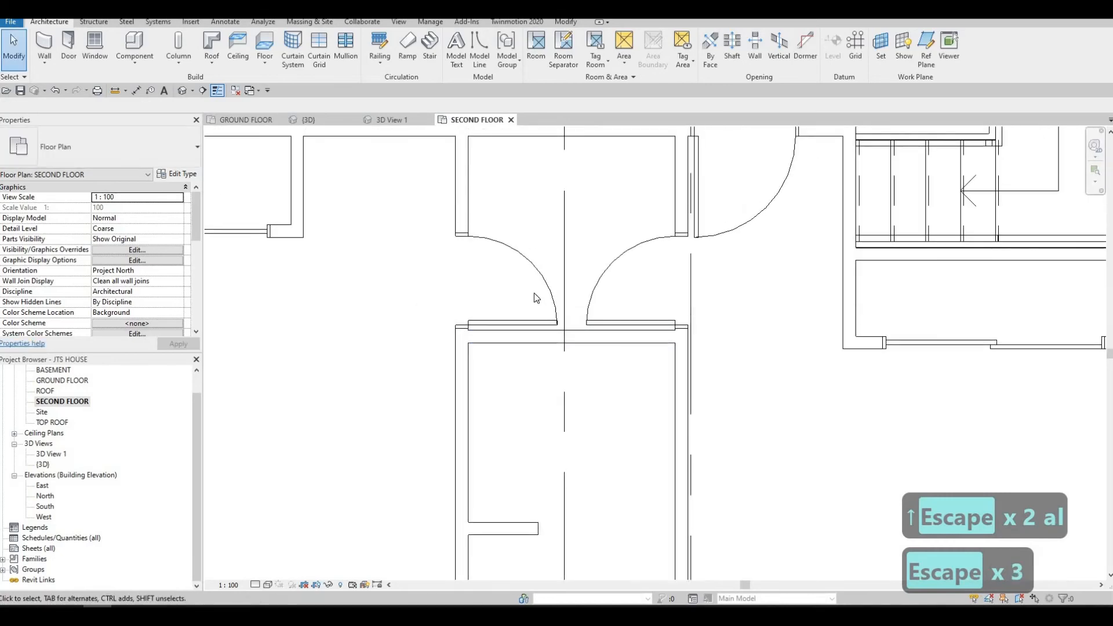
- Place 700 x 2000mm single-panel doors in the upper-right corner room's lower wall and the adjacent room's left wall, 1000 mm from its lower wall
scroll(536, 298, "down", 3)
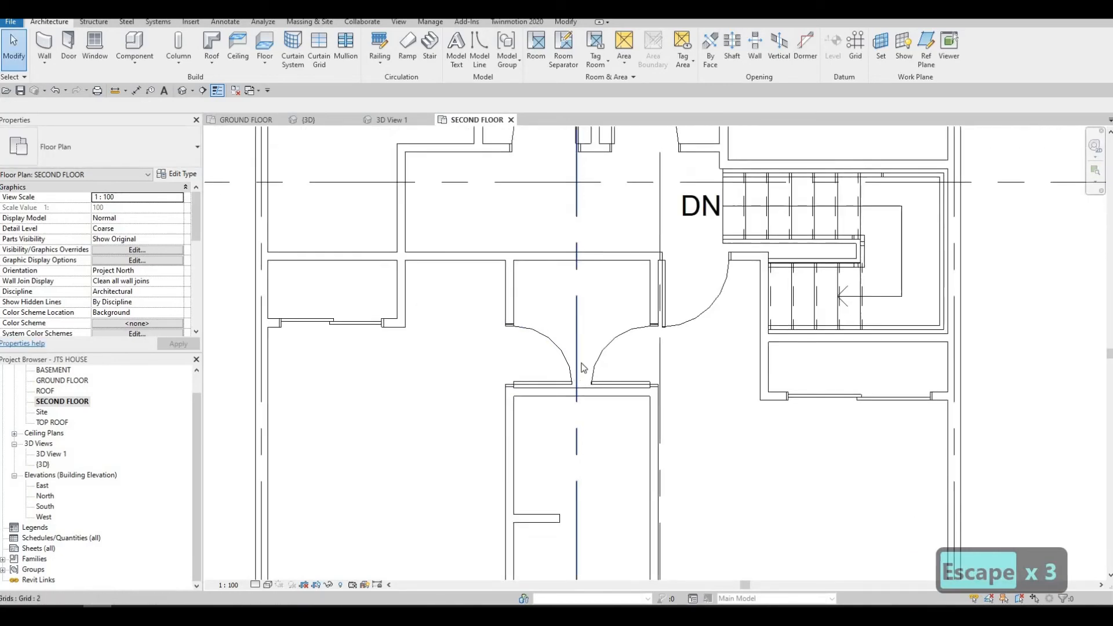
scroll(583, 367, "down", 4)
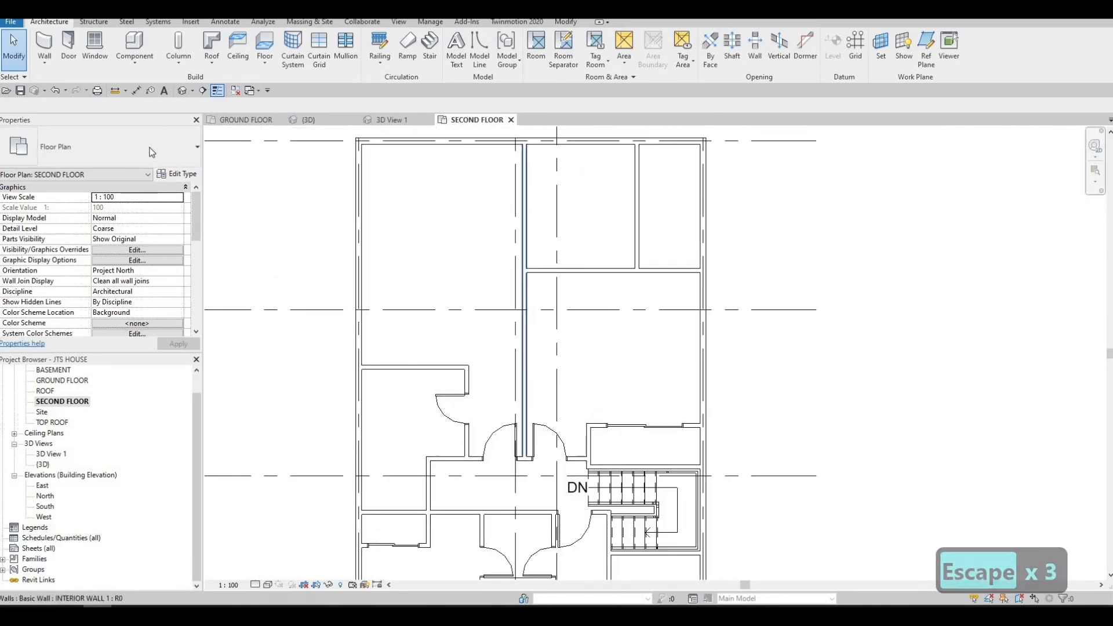
left_click(538, 556)
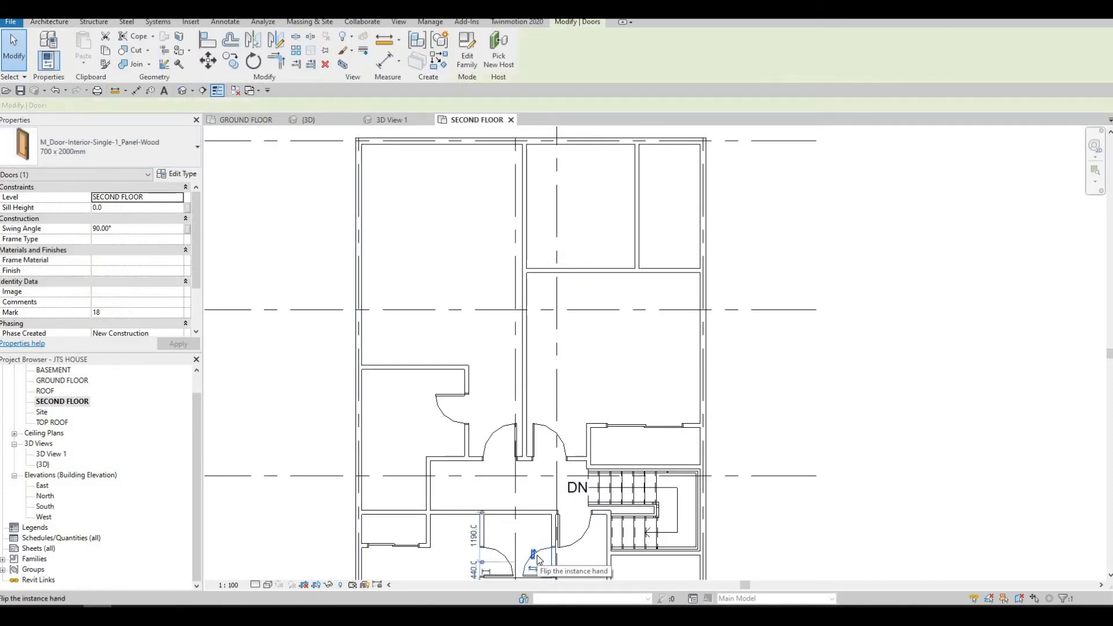
key("c")
key("s")
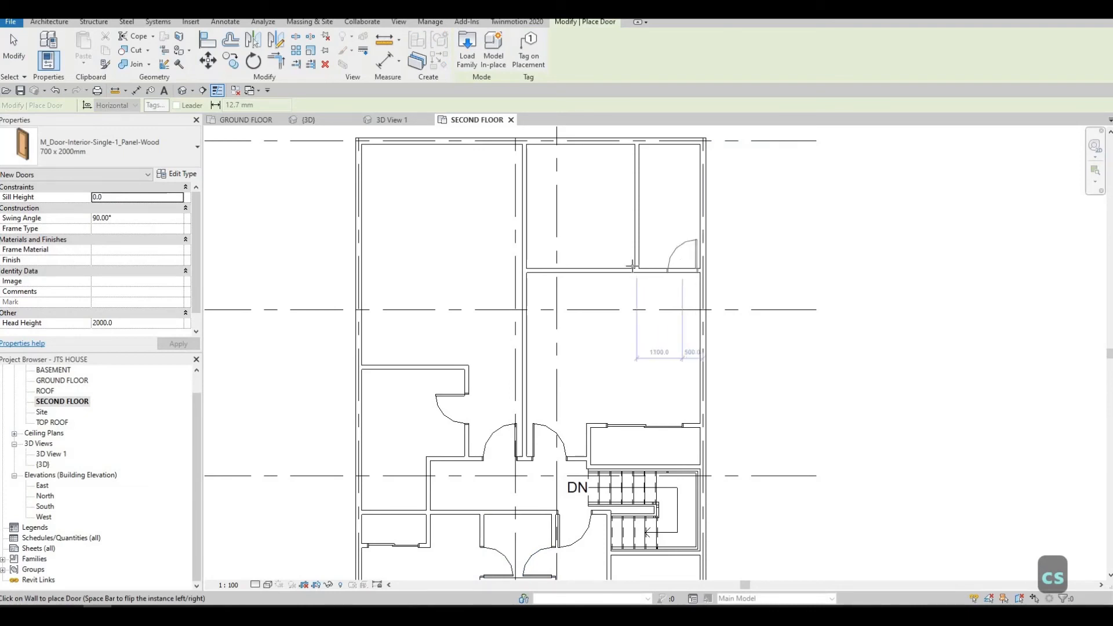
left_click(682, 268)
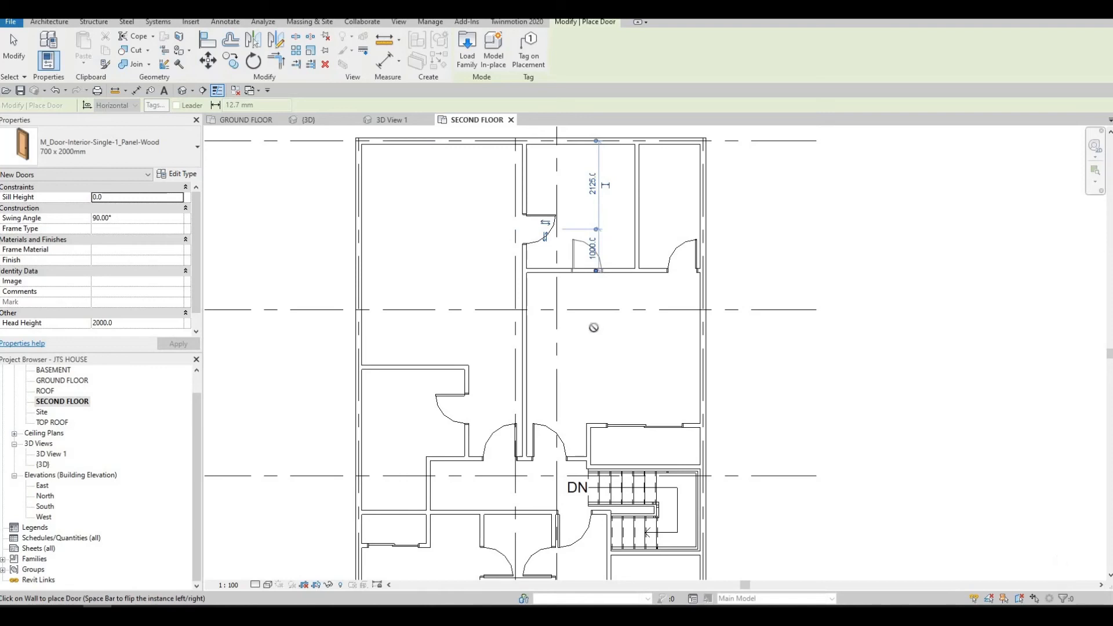
middle_click_drag(596, 361, 586, 353)
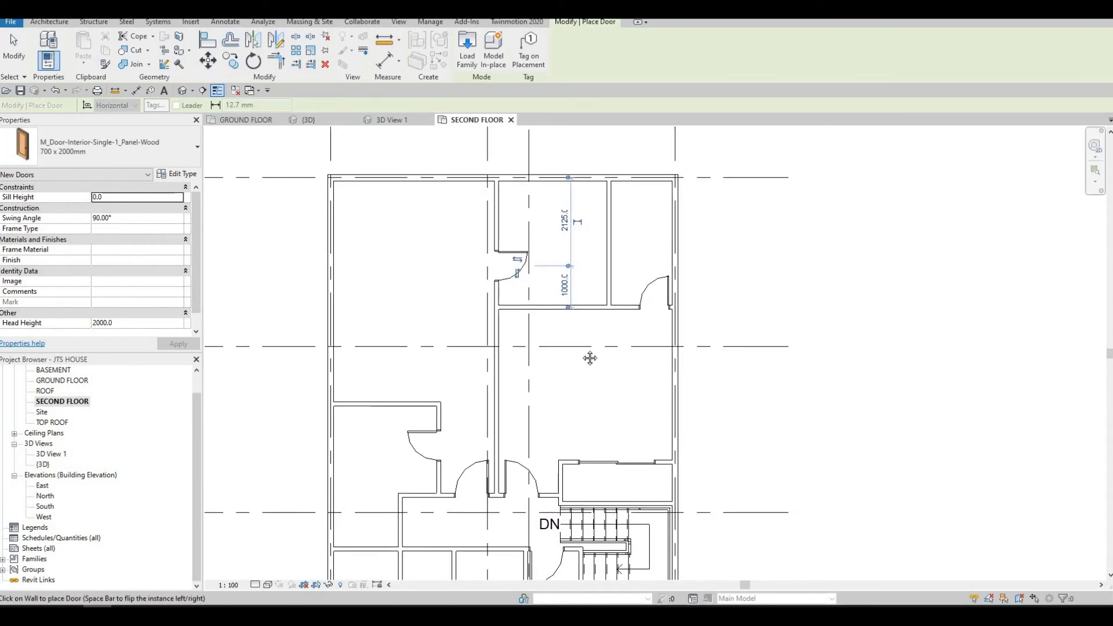
key("Escape")
key("Escape")
- Nudge the upper middle room's left-wall door upward to 1120 mm from the room's lower wall
middle_click_drag(509, 256, 500, 241)
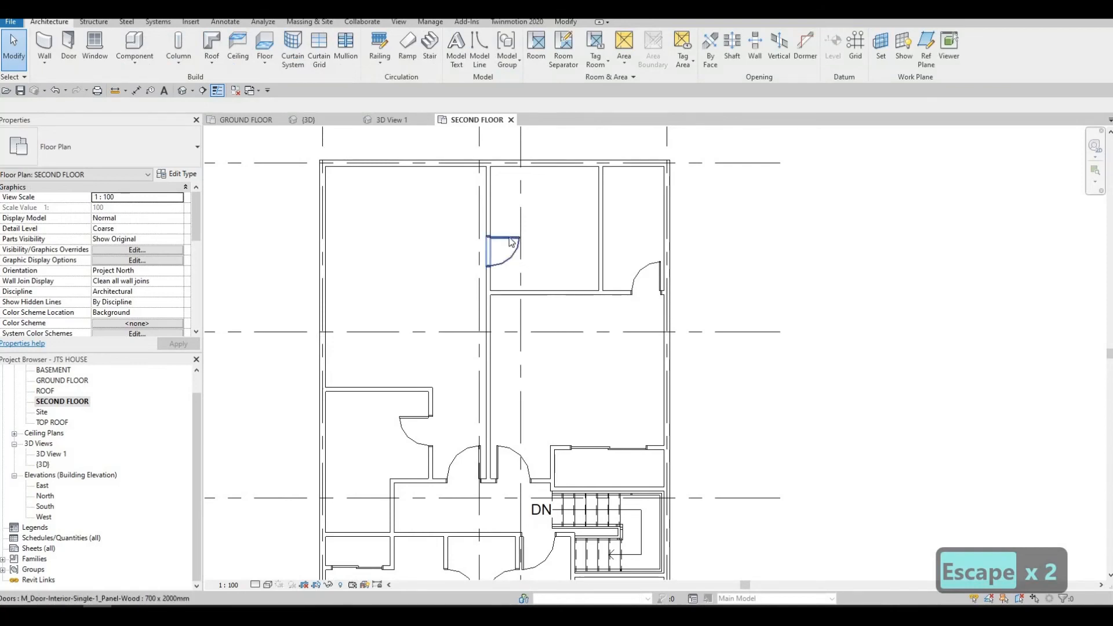
left_click(511, 241)
key("Up")
key("Up")
key("Up")
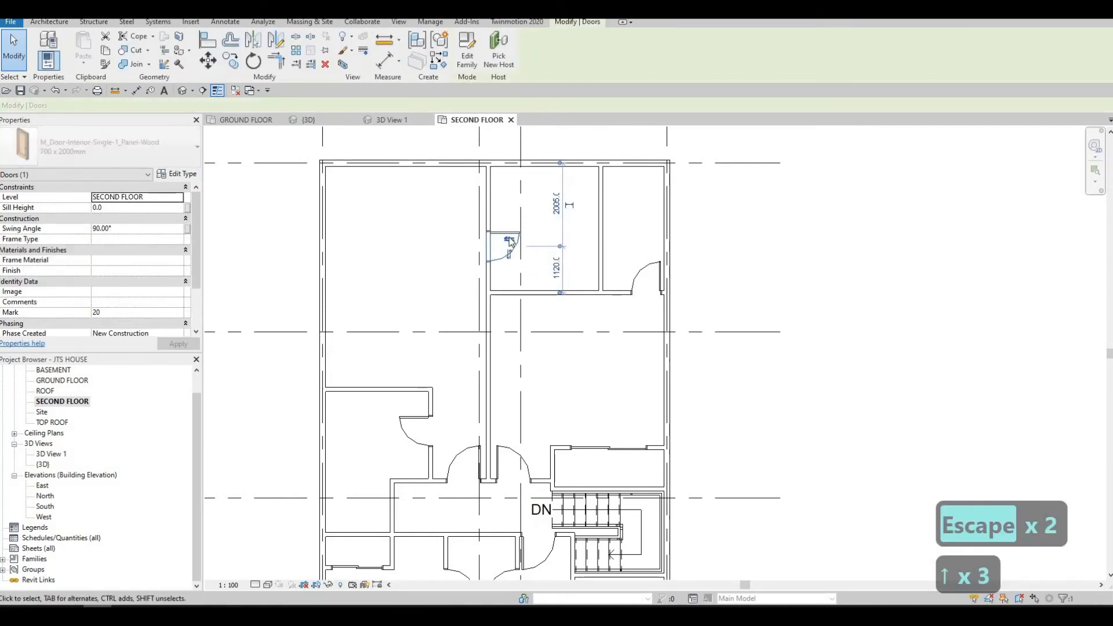
key("Escape")
key("Escape")
scroll(567, 323, "down", 2)
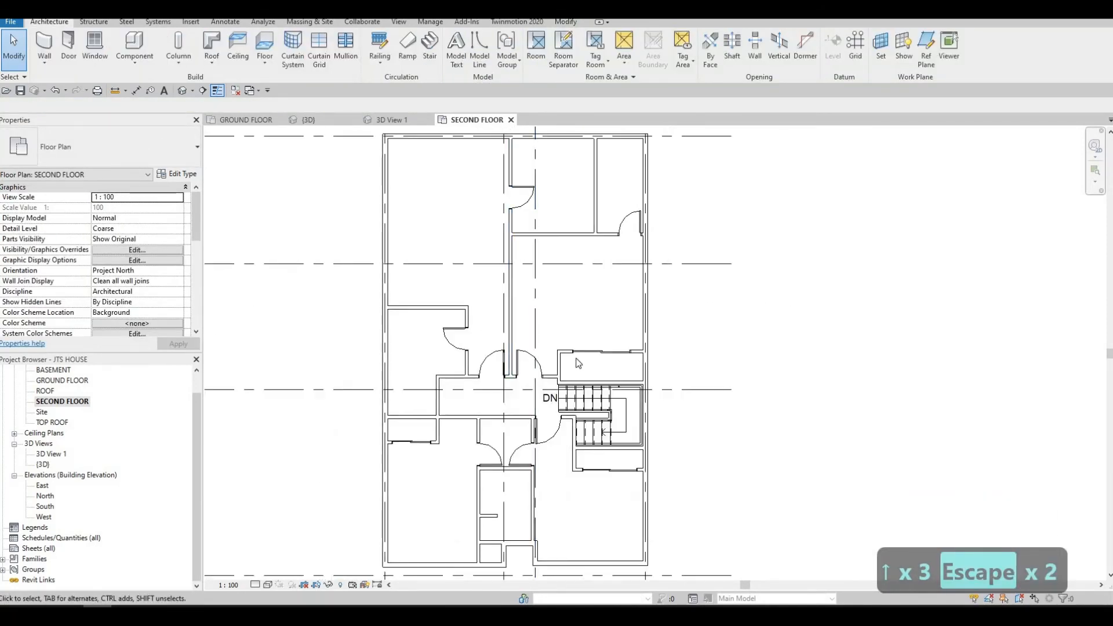
- Draw two parallel horizontal detail lines in the <Demolished> style across the lower-left room's closet
middle_click_drag(594, 381, 632, 371)
middle_click_drag(450, 394, 438, 361)
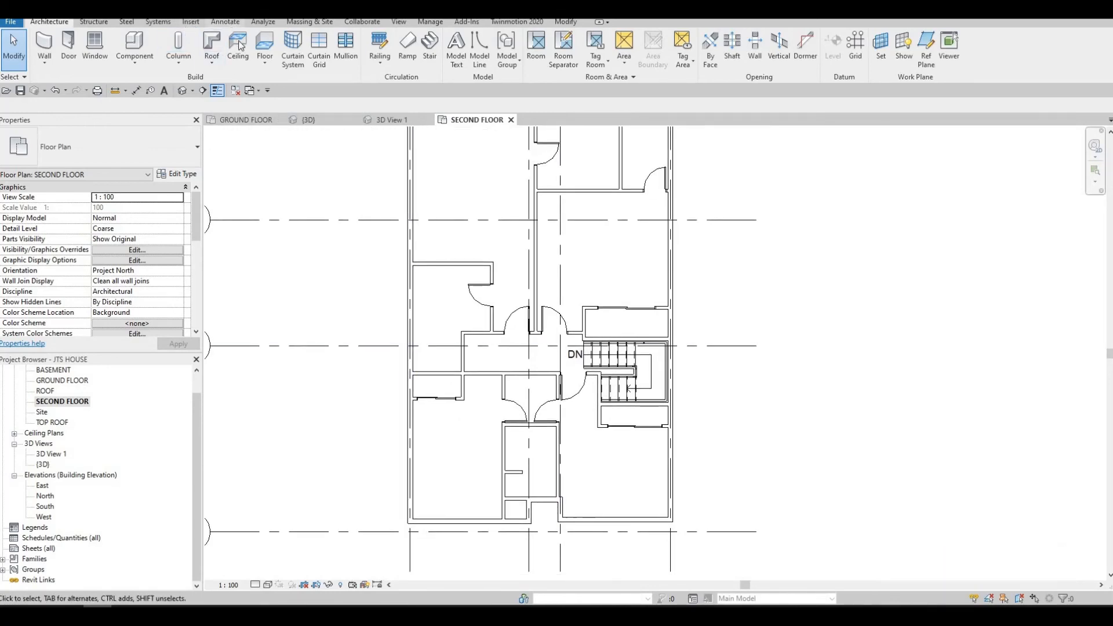
left_click(226, 22)
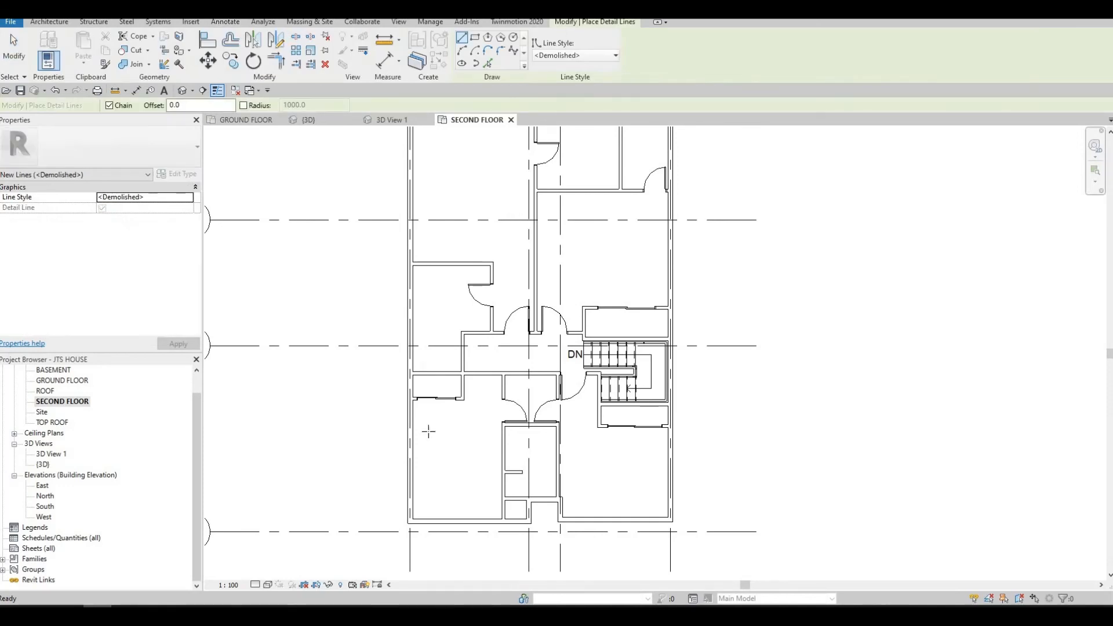
scroll(429, 394, "up", 5)
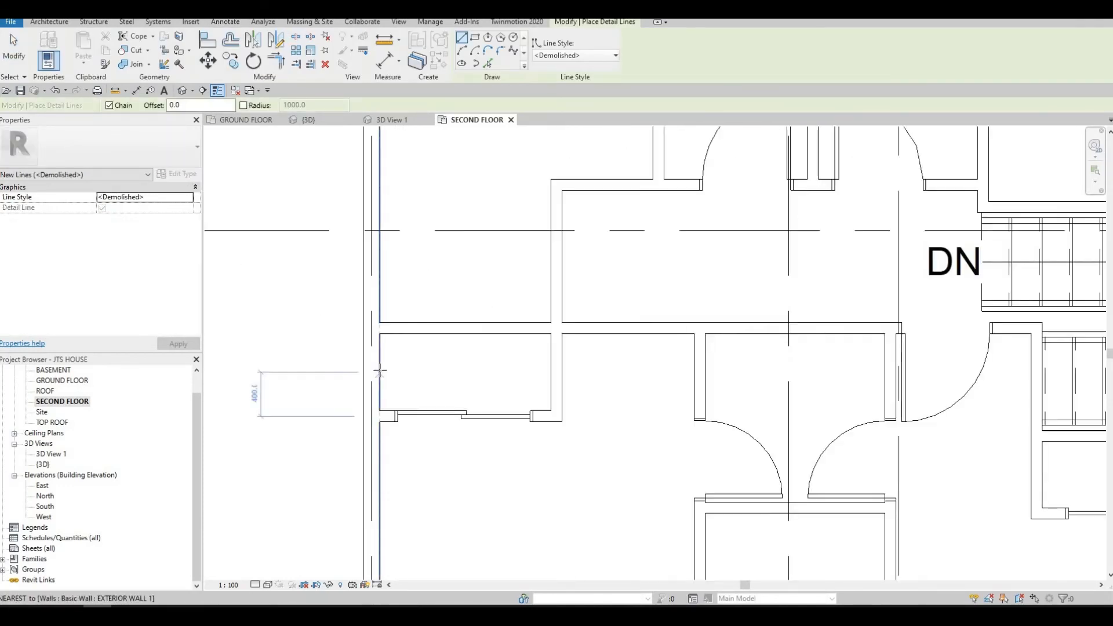
left_click(372, 370)
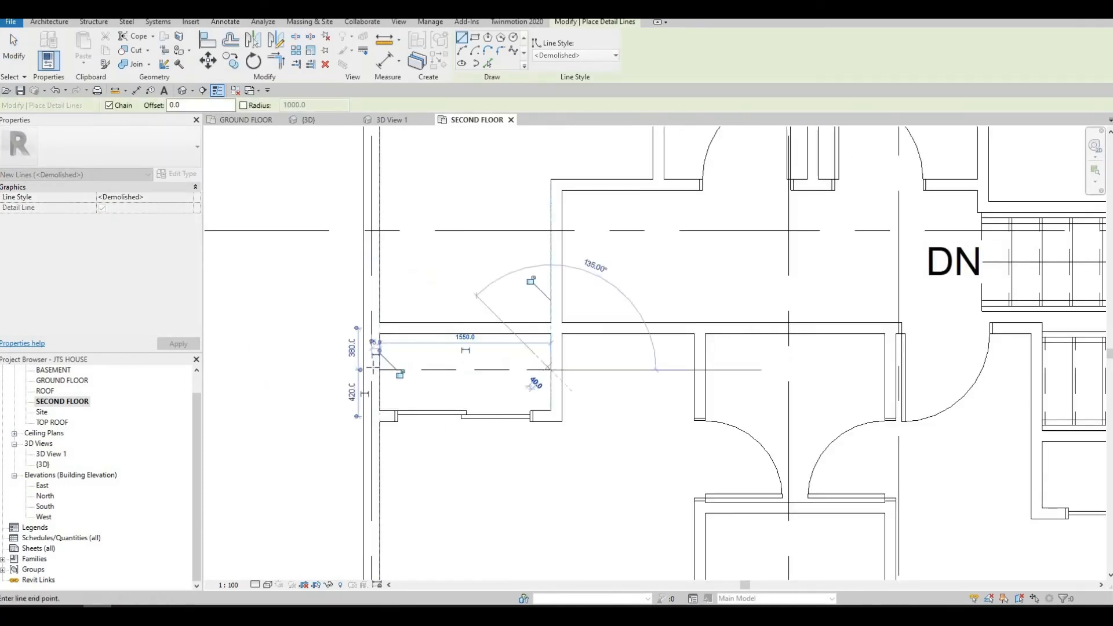
left_click(550, 369)
key("Escape")
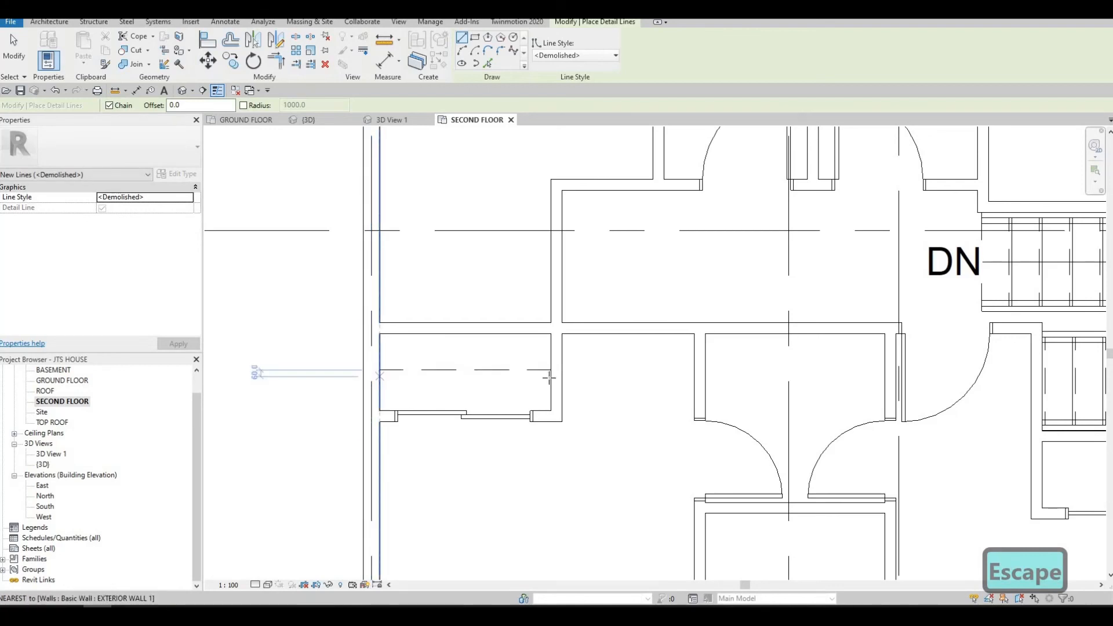
left_click(550, 377)
key("Escape")
- Draw two parallel horizontal <Demolished> detail lines, 2150 mm long, across the closet below the staircase
middle_click_drag(892, 457, 522, 382)
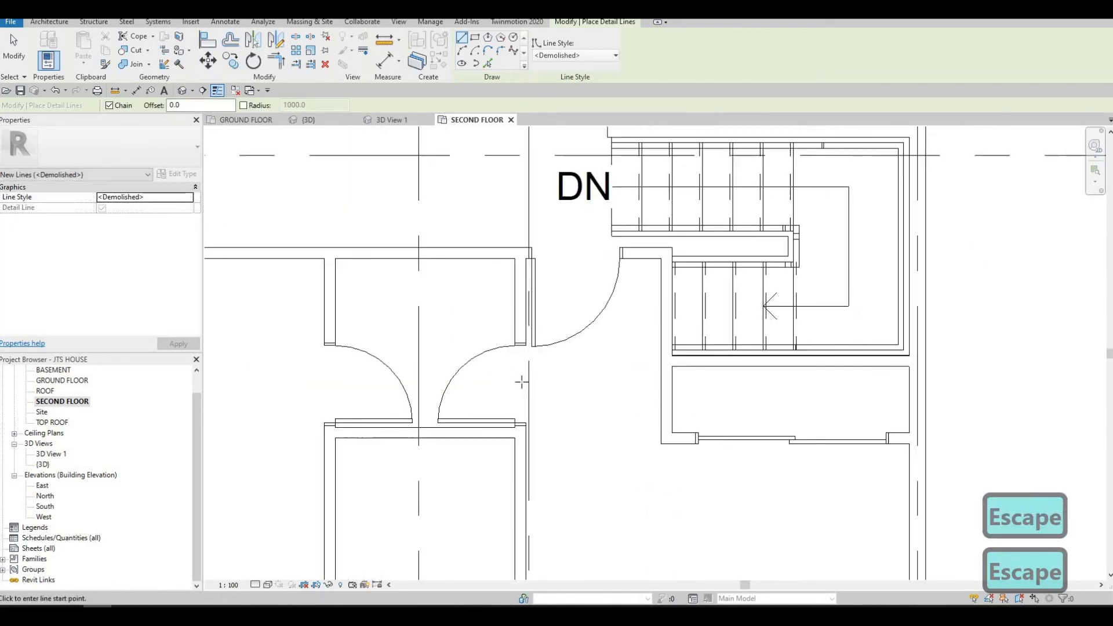
left_click(746, 390)
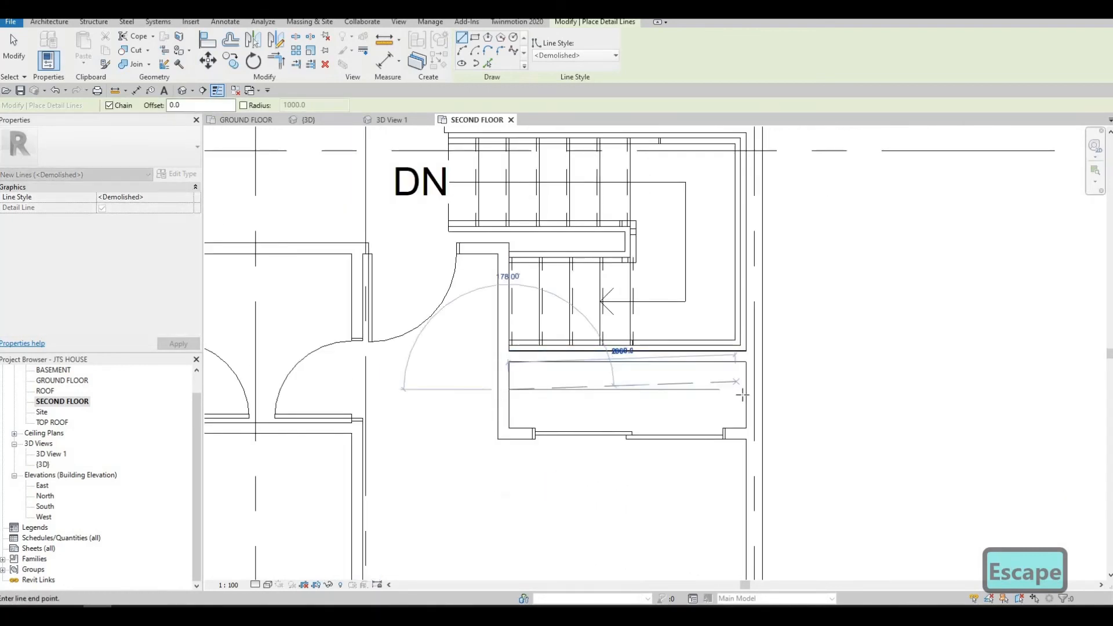
left_click(510, 389)
key("Escape")
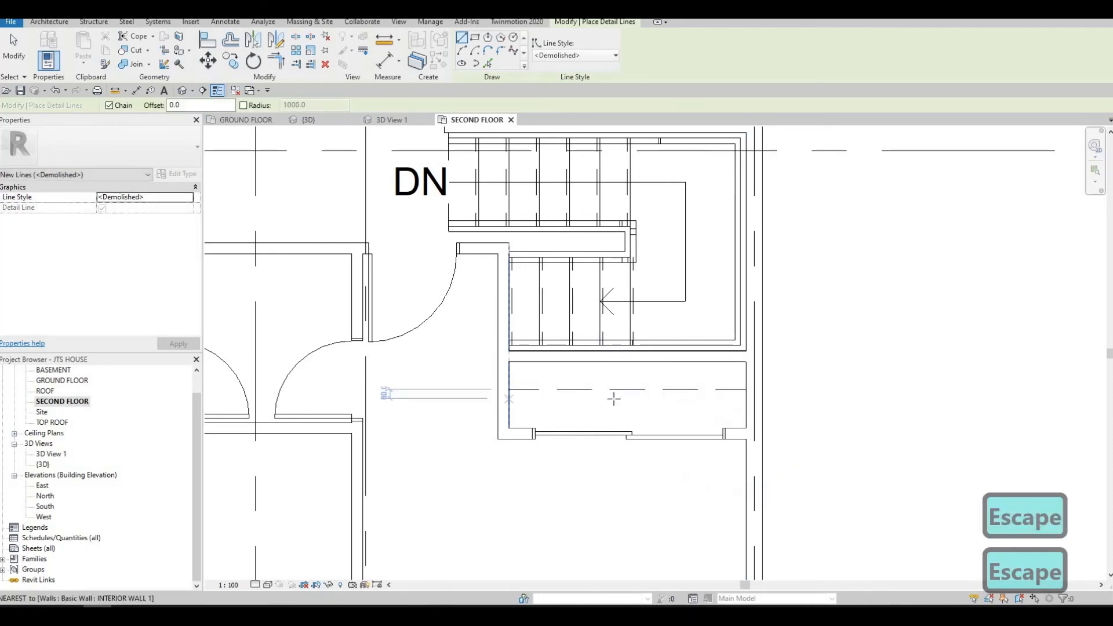
left_click(509, 398)
left_click(746, 398)
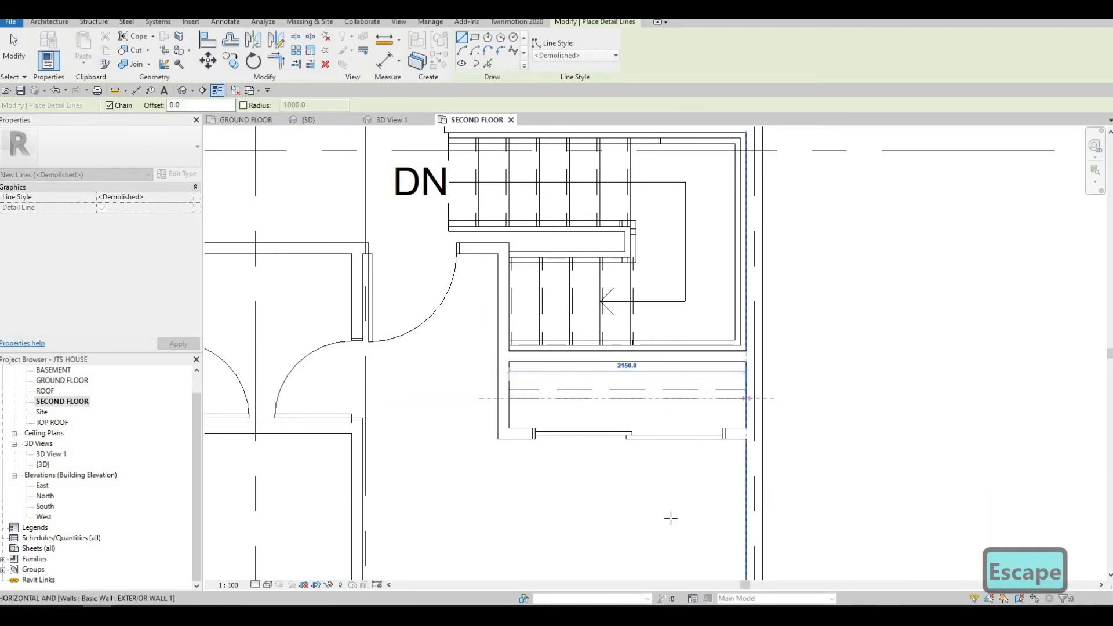
key("Escape")
- Draw two parallel horizontal <Demolished> detail lines across the full width of the closet above the staircase
middle_click_drag(582, 348, 591, 561)
middle_click_drag(442, 320, 427, 368)
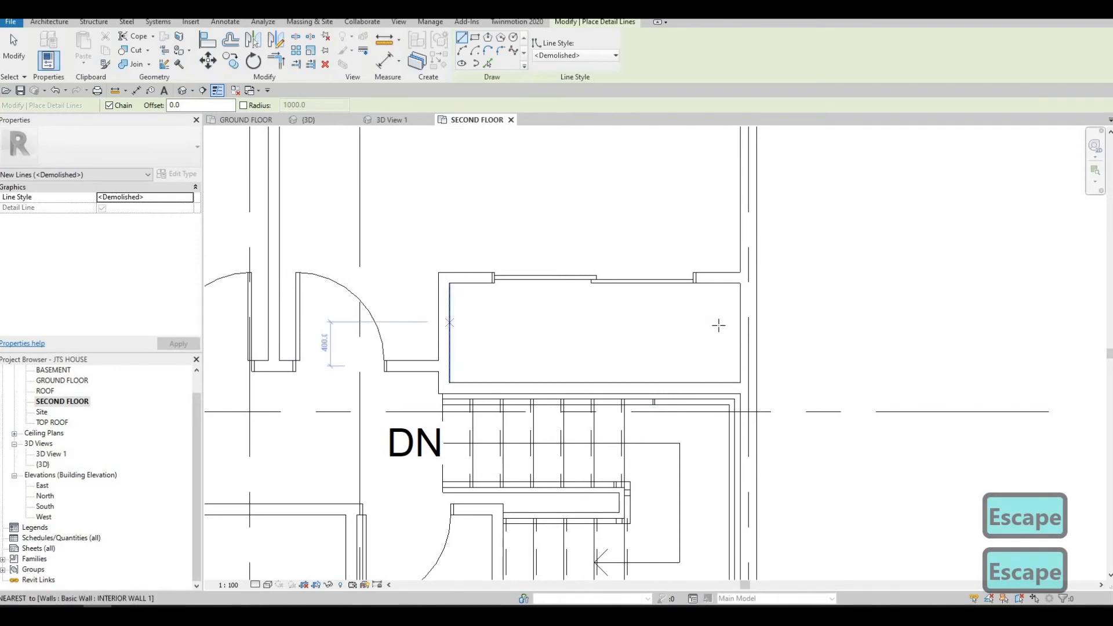
left_click(740, 322)
left_click(451, 331)
key("Escape")
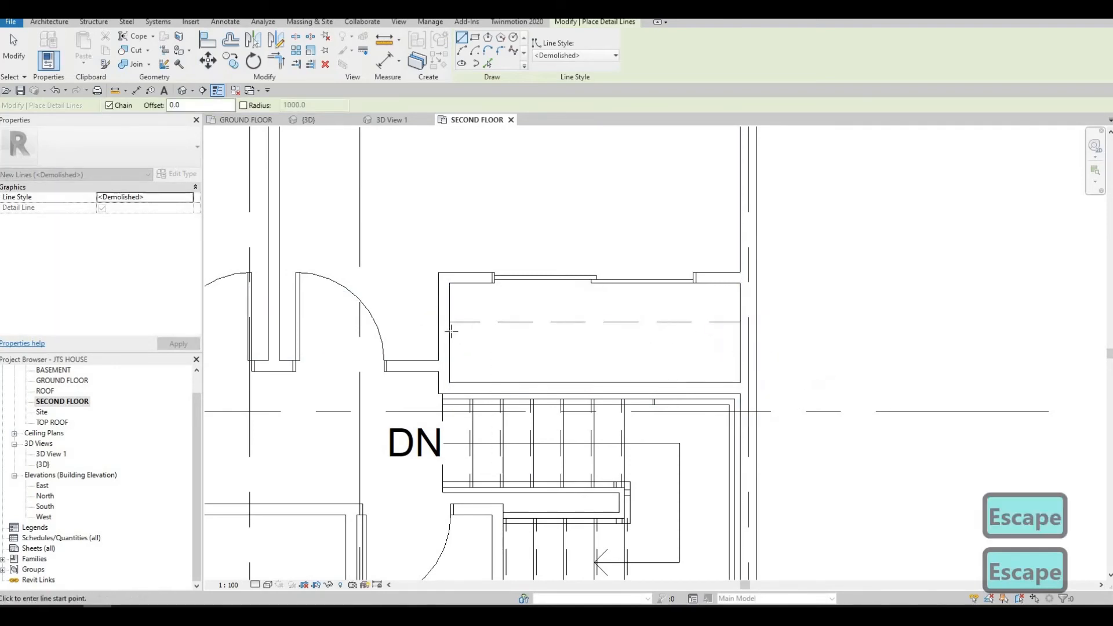
left_click(450, 333)
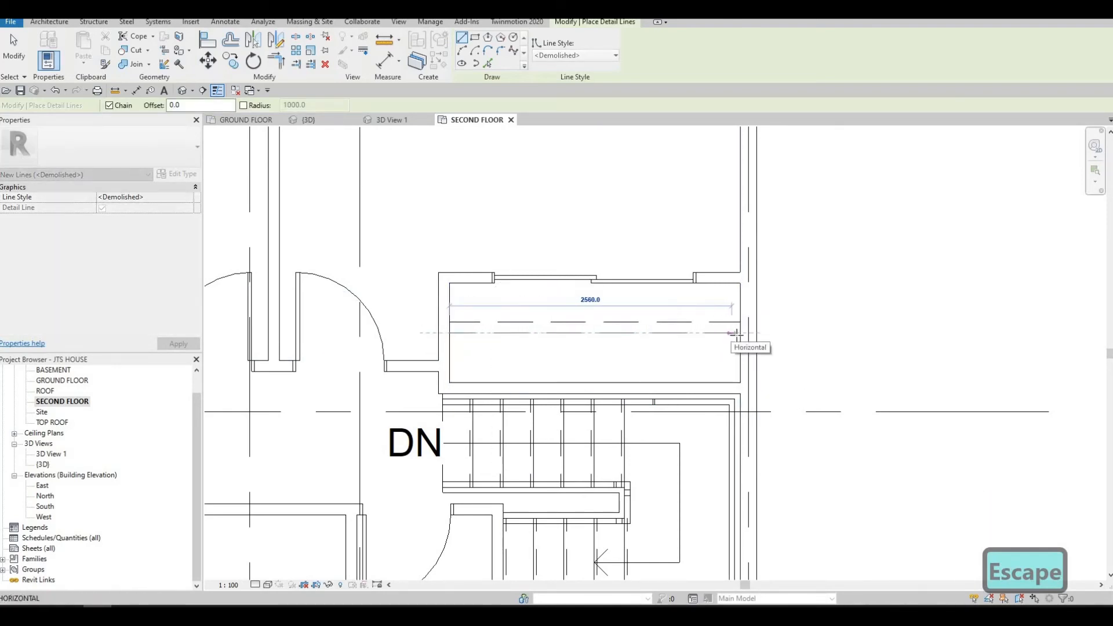
left_click(740, 333)
key("Escape")
- Draw a three-segment <Demolished> detail line inside the L-shaped left room: 2000 mm along its upper wall, 2800 mm down, and across to its lower right wall
middle_click_drag(493, 307, 629, 289)
scroll(629, 290, "down", 2)
middle_click_drag(339, 402, 556, 360)
scroll(556, 360, "down", 1)
middle_click_drag(424, 309, 424, 384)
middle_click_drag(475, 241, 485, 203)
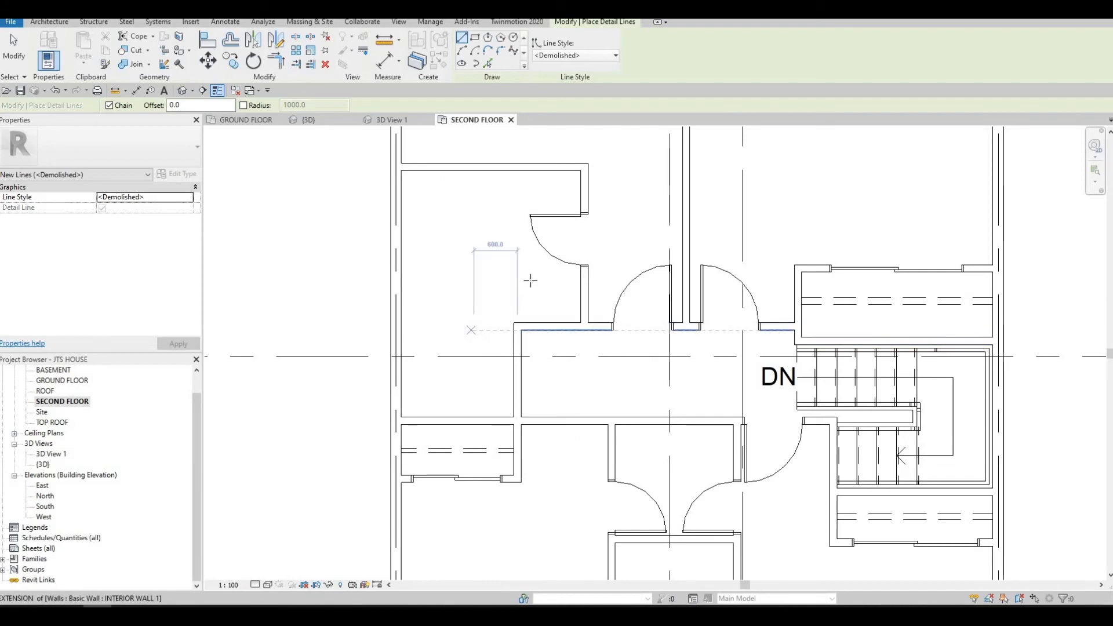
left_click(580, 182)
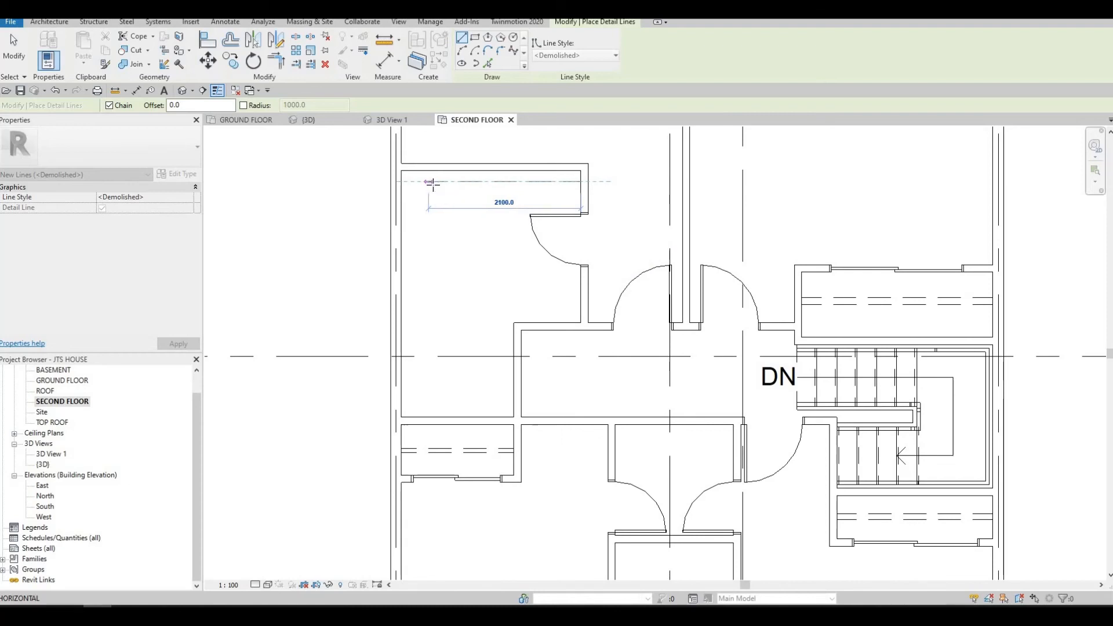
left_click(432, 364)
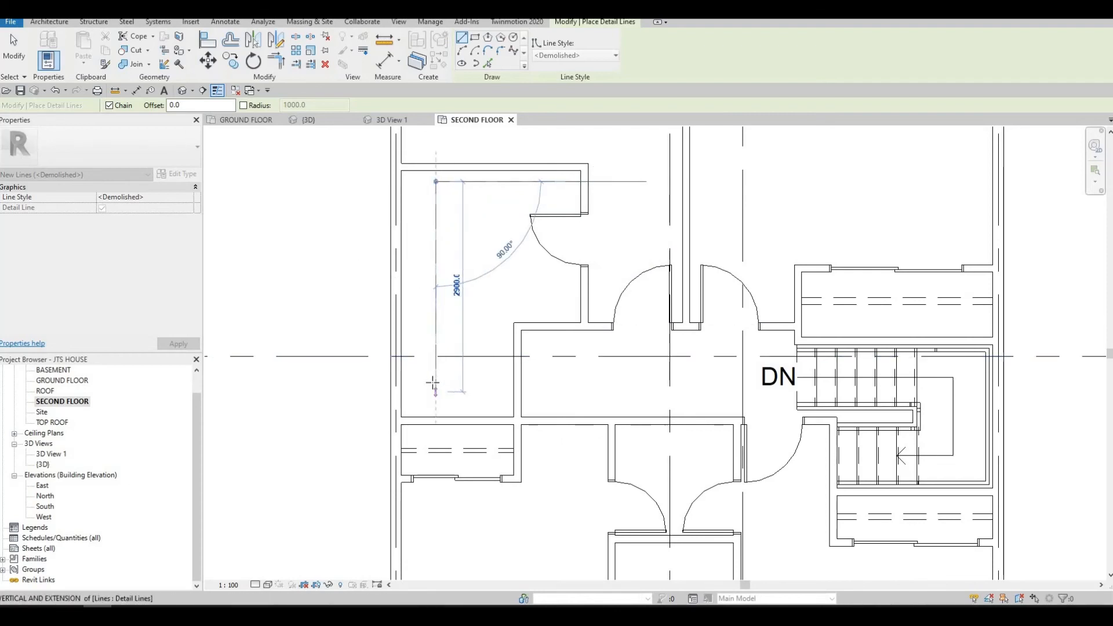
left_click(497, 382)
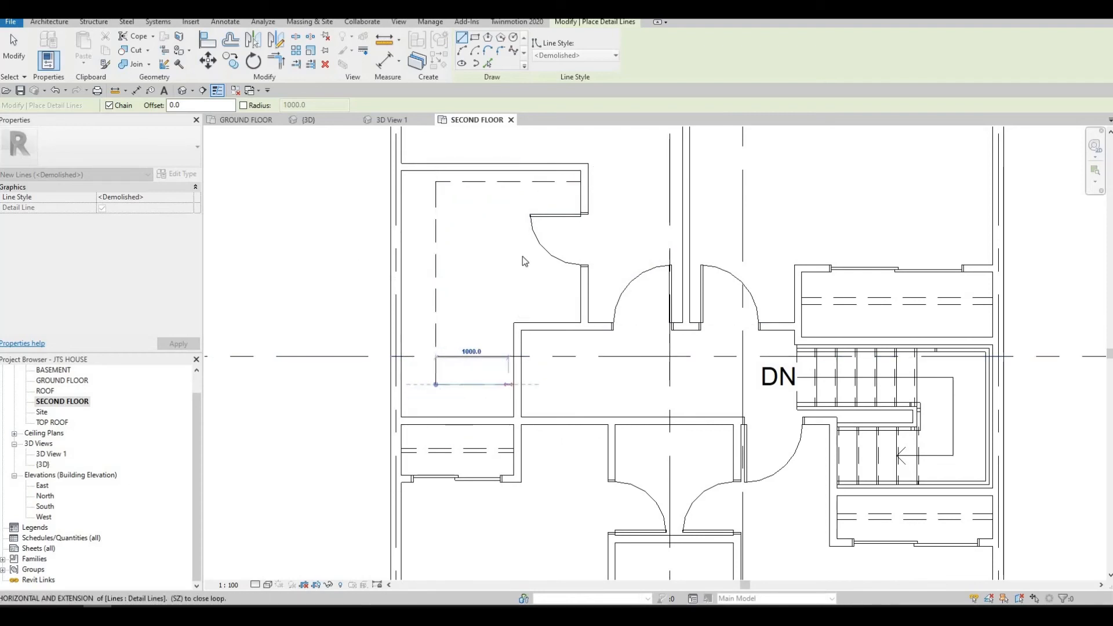
key("Escape")
key("Escape")
- Nudge the upper dashed line of the L-shaped left room slightly down, away from the wall
left_click(518, 182)
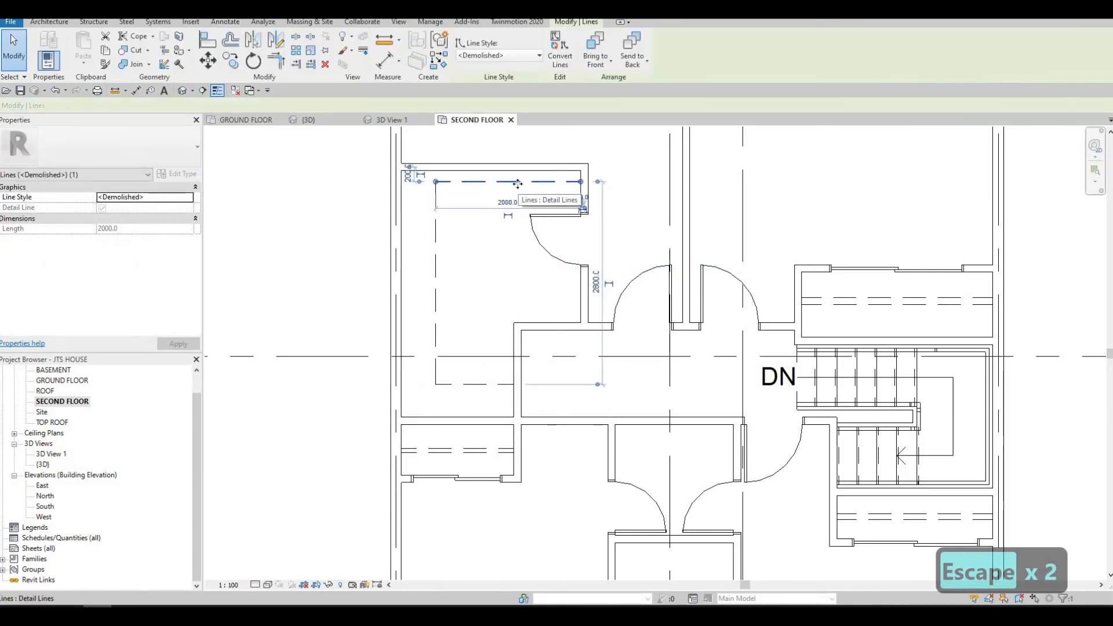
key("Down")
key("Down")
key("Down")
- Nudge the L-shaped room's door down its wall to 1300 mm from the upper wall
left_click(564, 269)
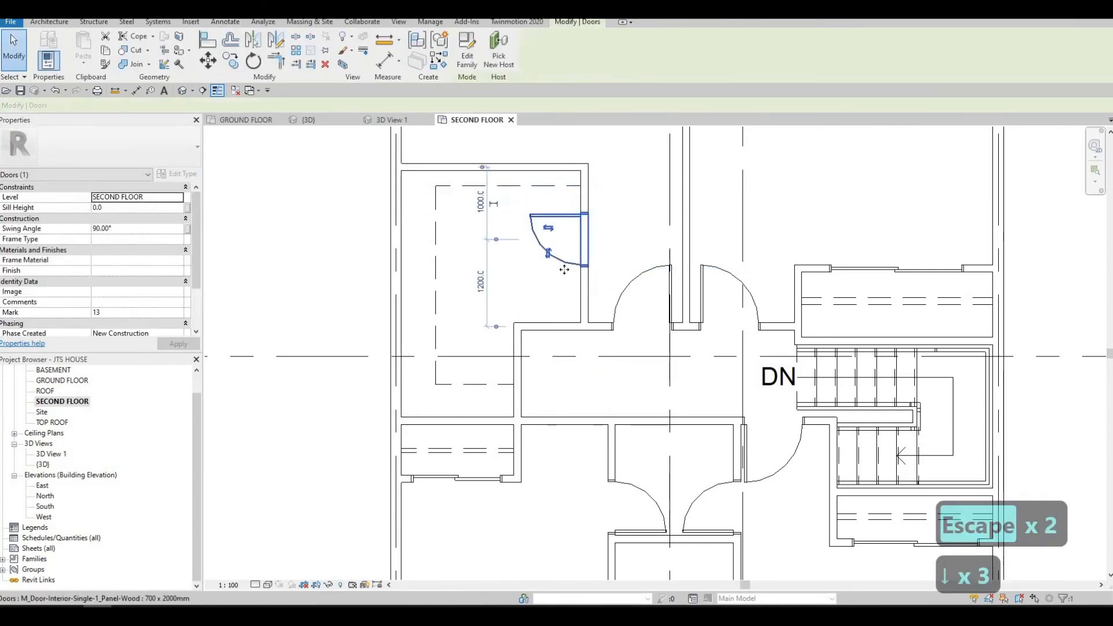
key("Down")
key("Down")
key("Down")
key("Down")
key("Down")
key("Down")
key("Down")
key("Down")
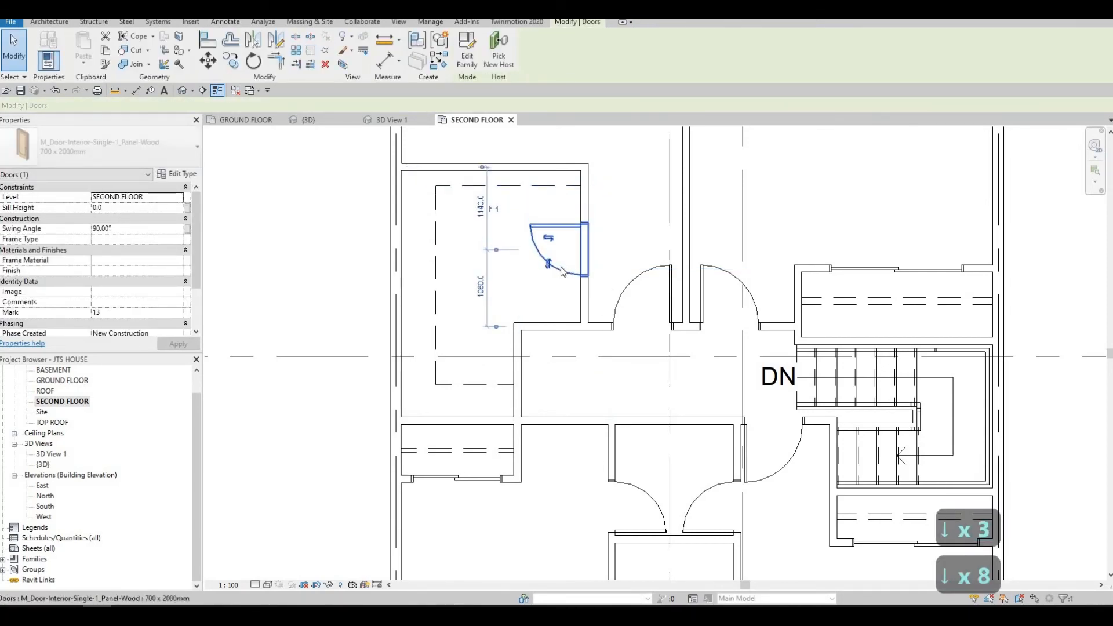
key("Down")
key("Down")
key("Down")
key("Down")
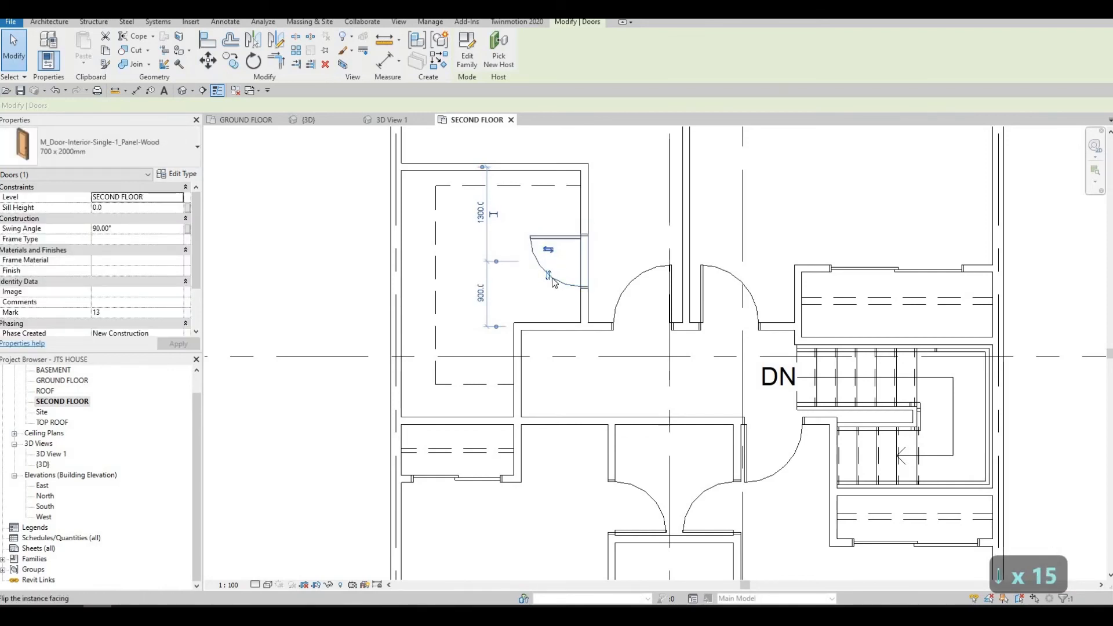
- Flip the L-shaped room's door to hinge at its lower end and nudge it down to 520 mm from the lower wall
left_click(549, 277)
key("Down")
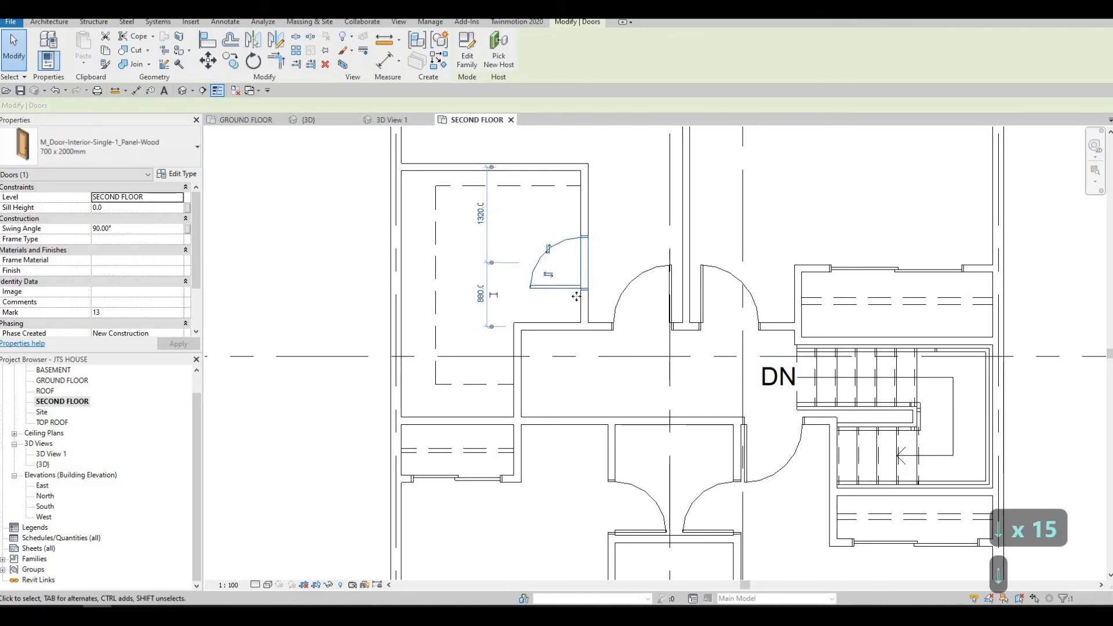
key("Down")
key("Down")
key("Down")
key("Down")
key("Down")
key("Down")
key("Down")
key("Down")
key("Down")
key("Down")
key("Down")
key("Down")
key("Down")
key("Down")
key("Down")
key("Down")
key("Down")
key("Down")
key("Down")
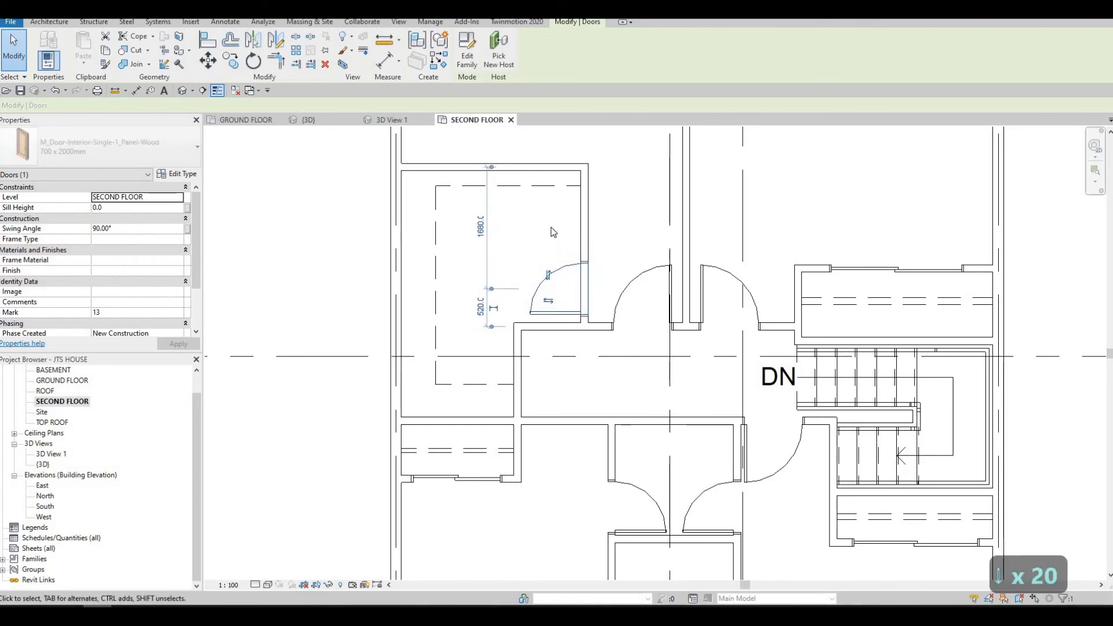
- Move the L-shaped room's upper dashed line down until the adjoining vertical dashed line is 2400 mm long
key("Down")
left_click(537, 186)
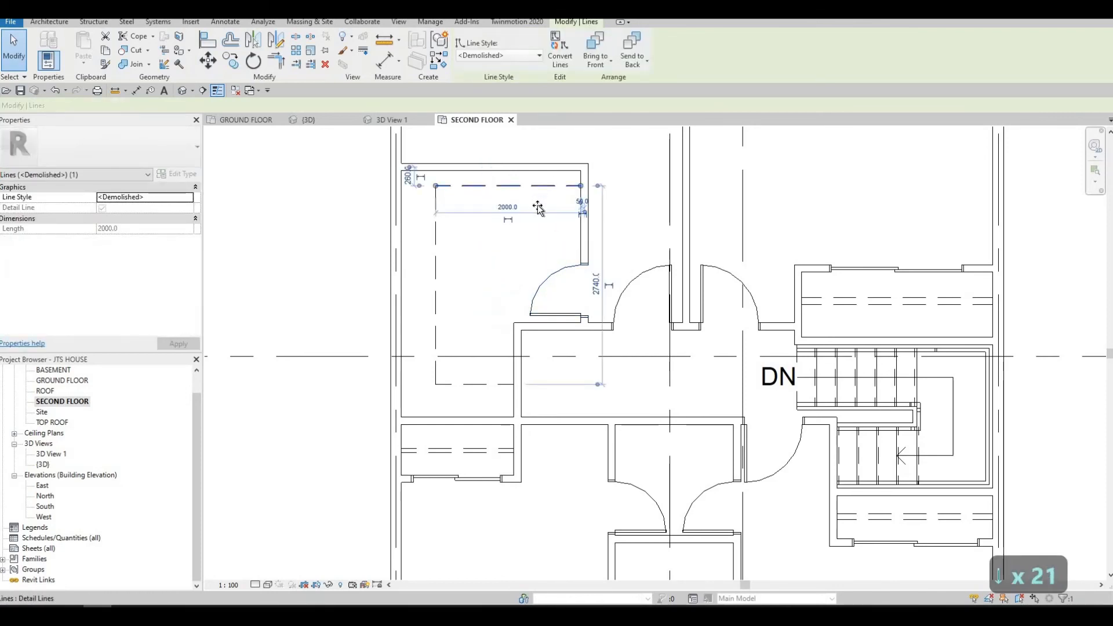
left_click_drag(538, 208, 538, 233)
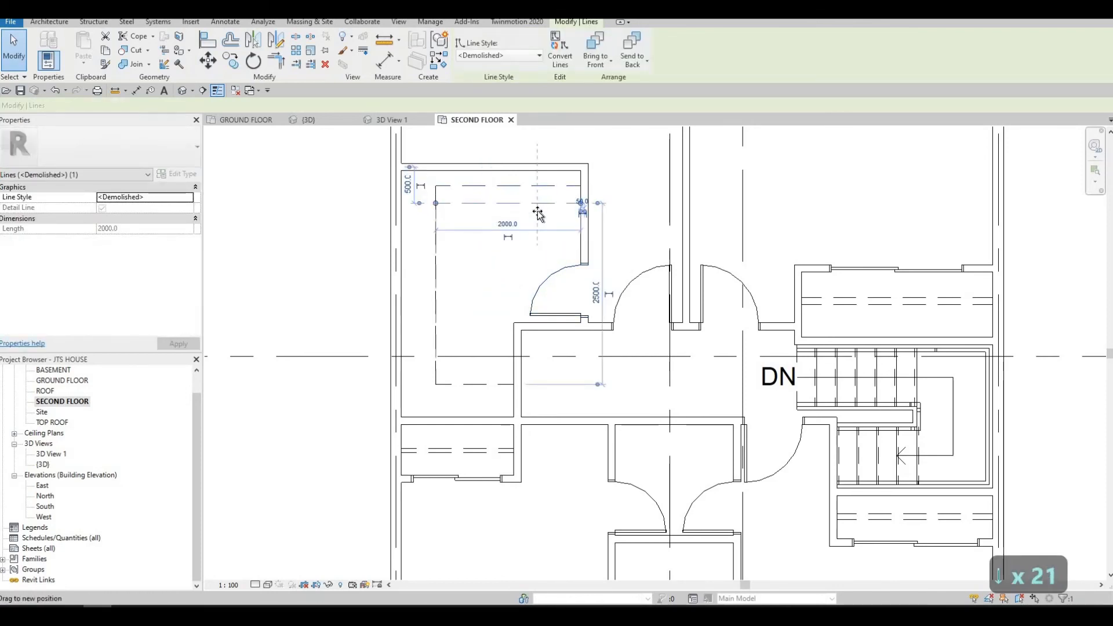
left_click(442, 270)
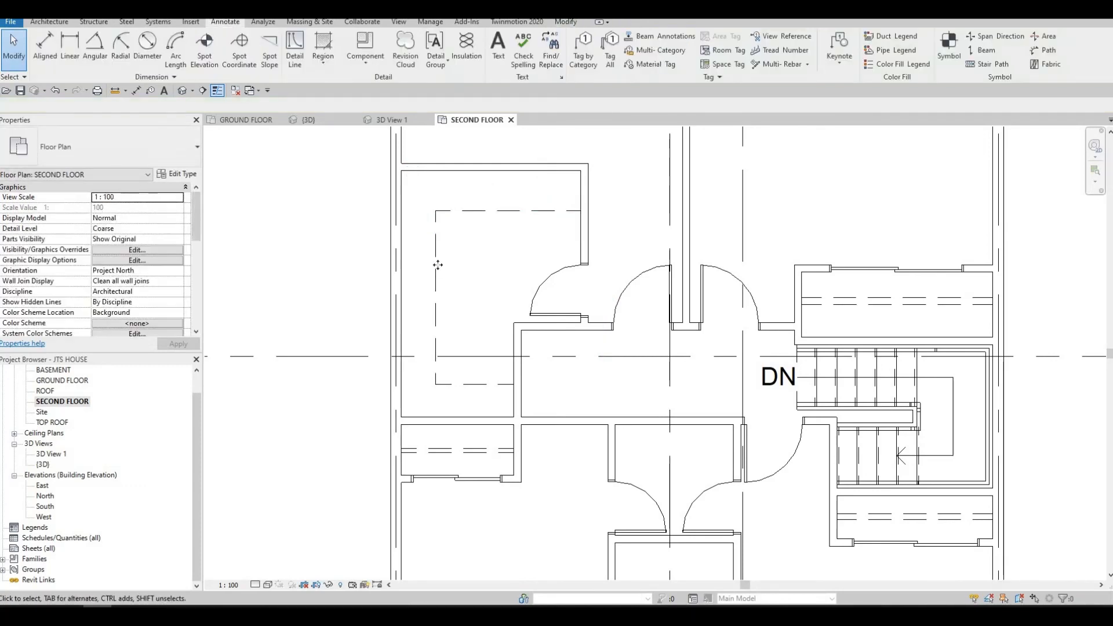
- Nudge the L-shaped room's vertical dashed line slightly towards the outer wall
left_click(436, 265)
key("Right")
key("Right")
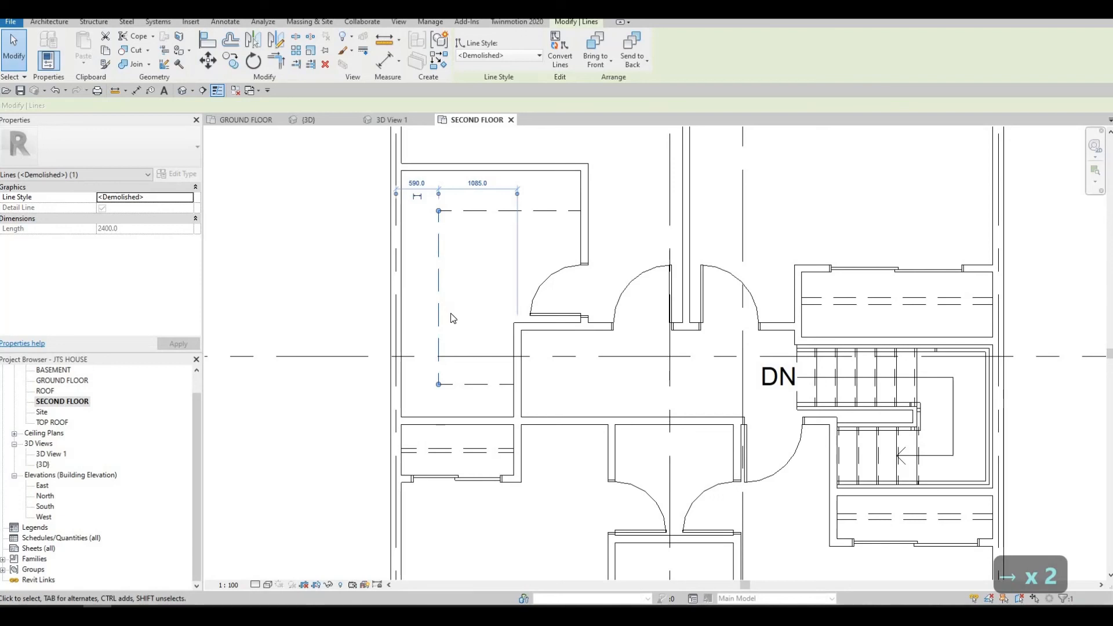
key("shift+Left")
key("shift+Left")
key("shift+Left")
key("Escape")
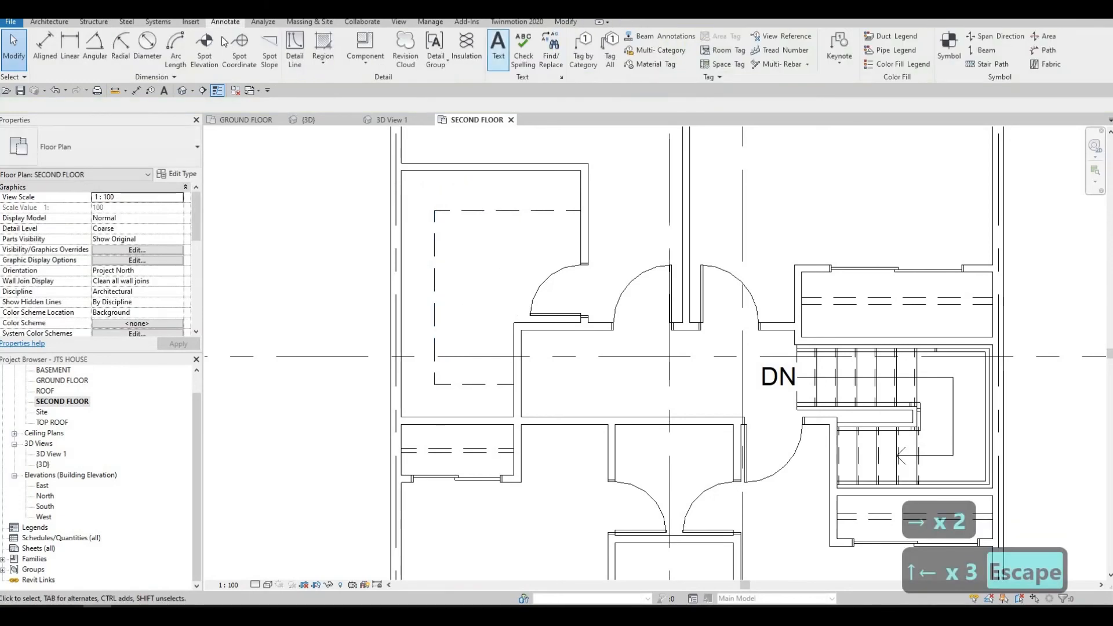
- Add Thin Lines detail lines offset 50 mm to the inner side of the L-shaped room's three dashed lines
left_click(294, 49)
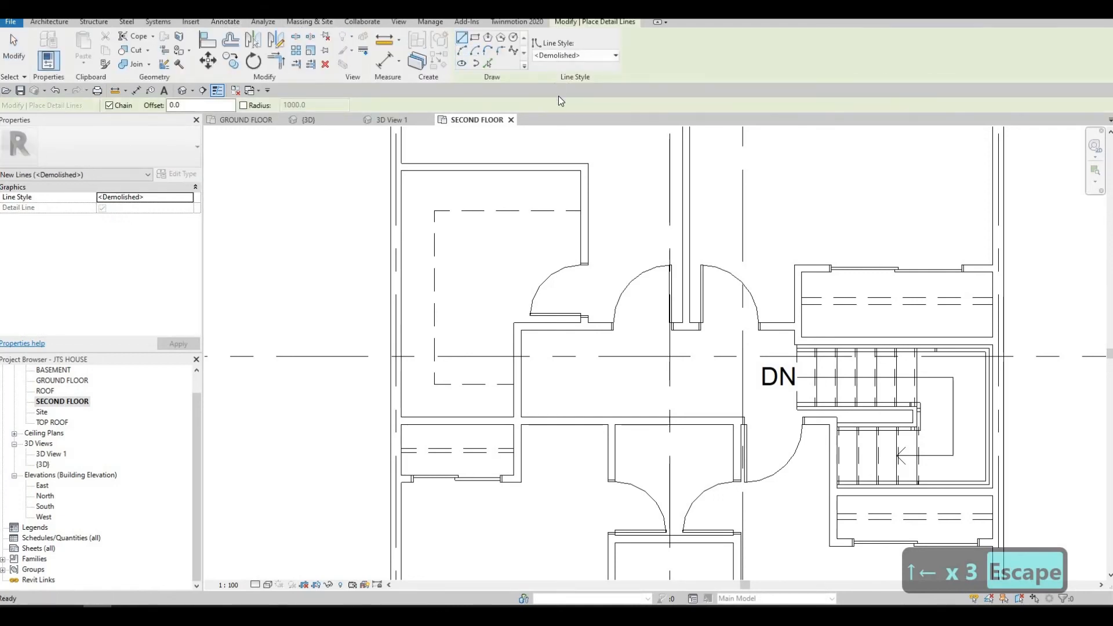
left_click(574, 55)
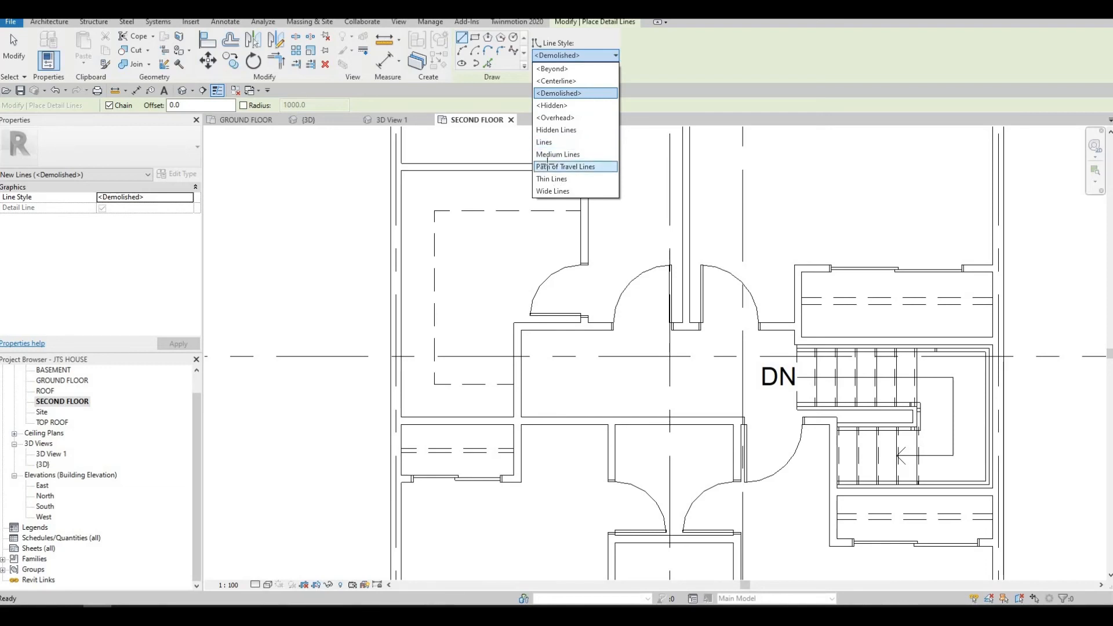
left_click(550, 179)
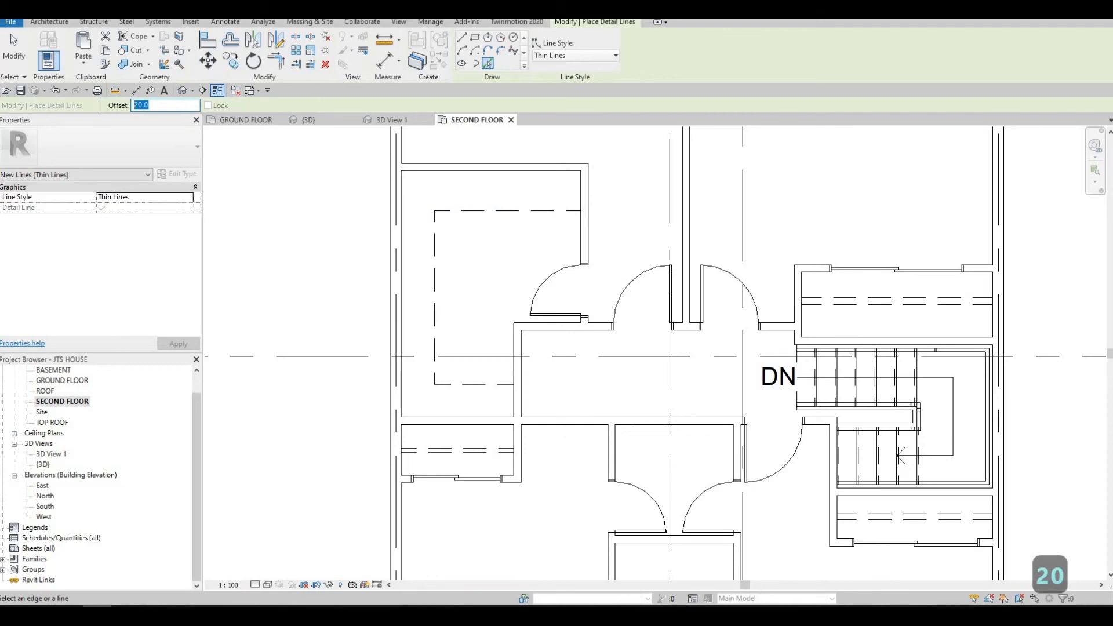
type("50")
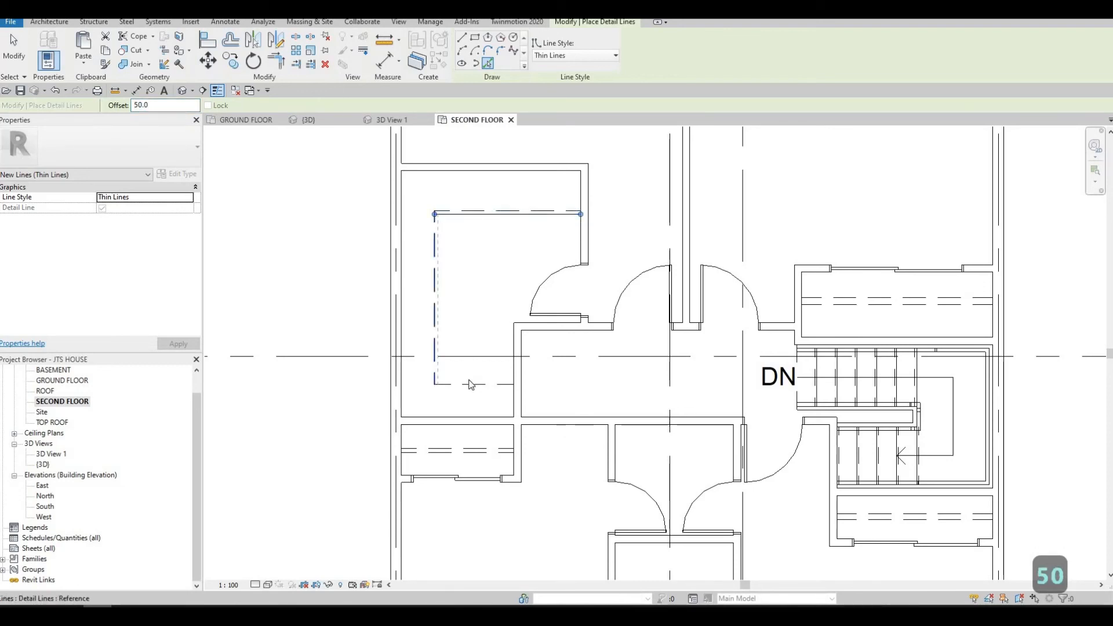
left_click(436, 348)
left_click(524, 394)
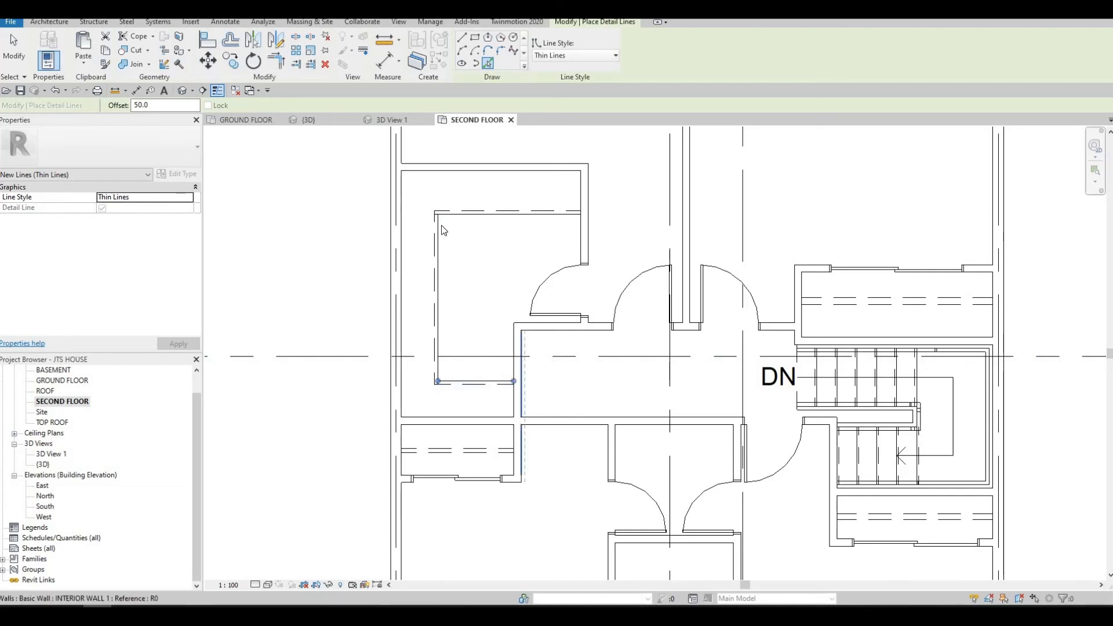
key("Escape")
key("Escape")
- Trim the thin lines against each other at the upper and lower corners of the L-shaped room's shelf outline
scroll(441, 221, "up", 5)
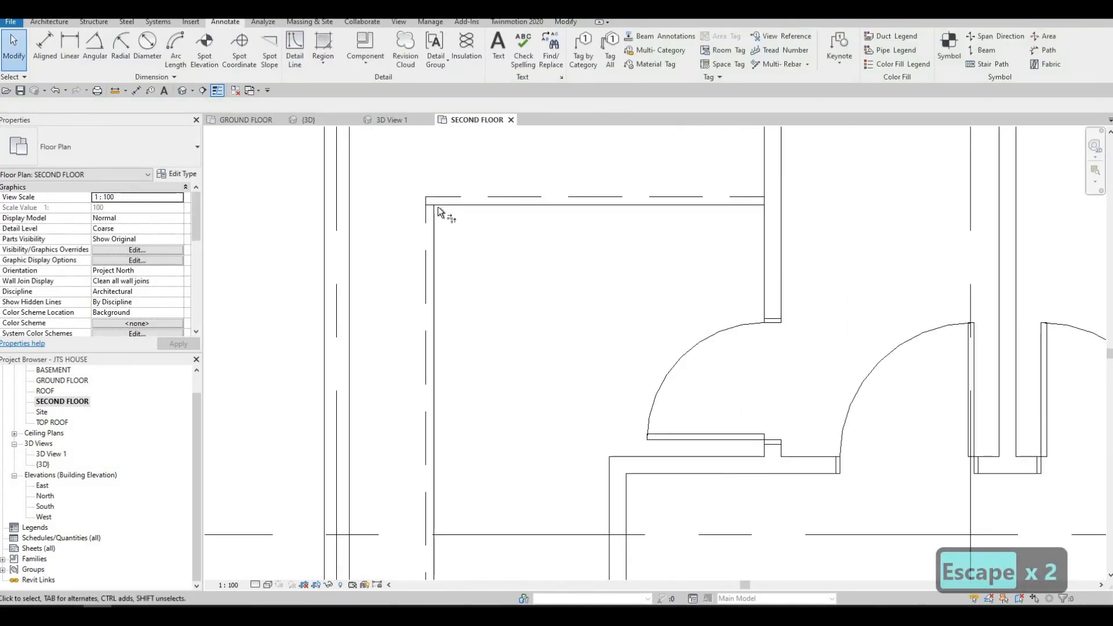
key("t")
key("r")
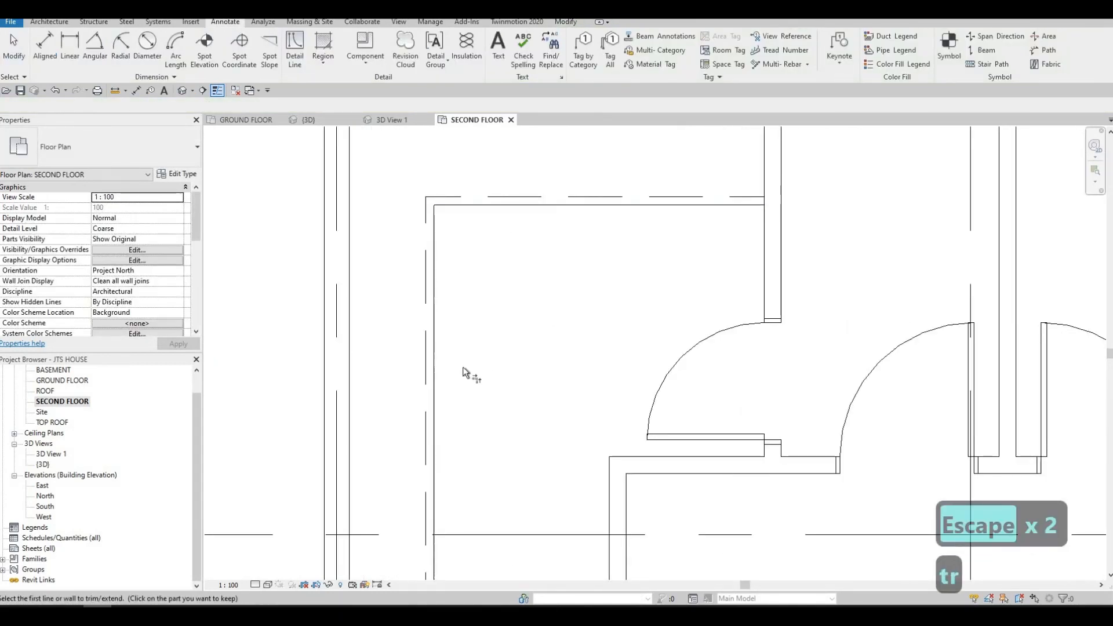
middle_click_drag(435, 561, 439, 345)
left_click(502, 383)
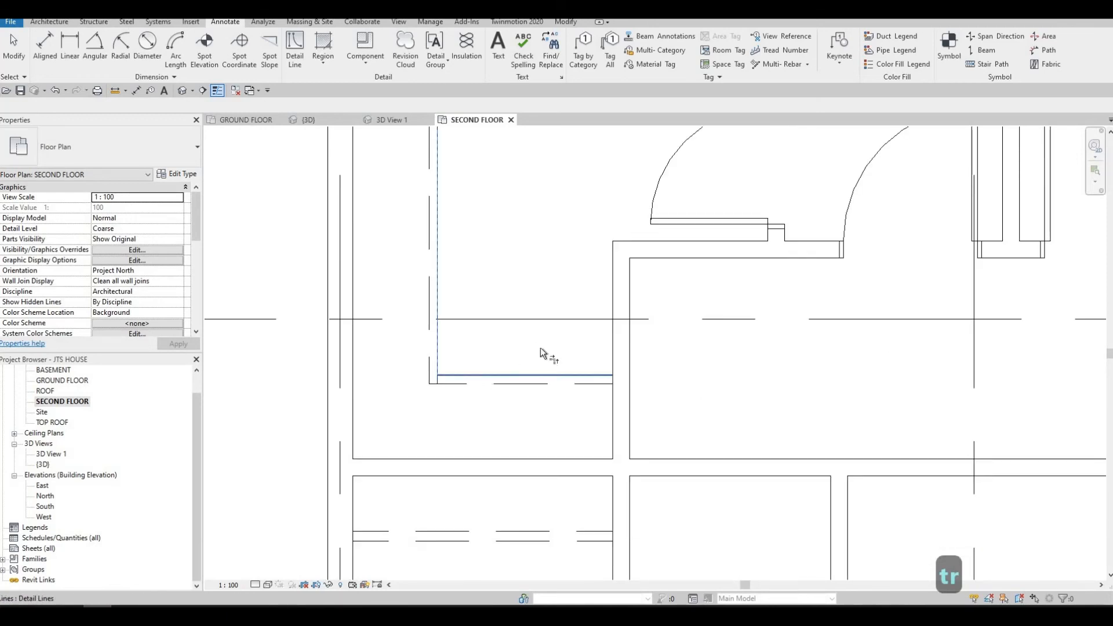
scroll(525, 394, "down", 2)
scroll(526, 407, "down", 2)
key("Escape")
key("Escape")
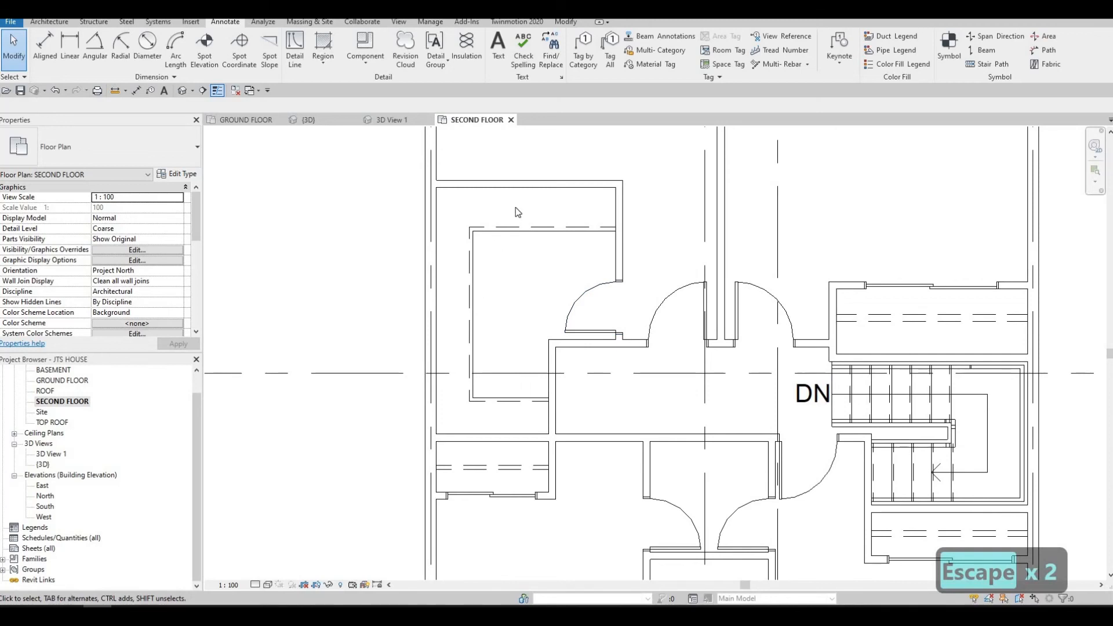
- Nudge the upper dashed and thin line pair of the L-shaped room three increments towards its upper wall
mouse_move(523, 290)
middle_mouse_down()
mouse_move(525, 269)
mouse_move(525, 278)
middle_mouse_up()
left_click_drag(547, 245, 523, 211)
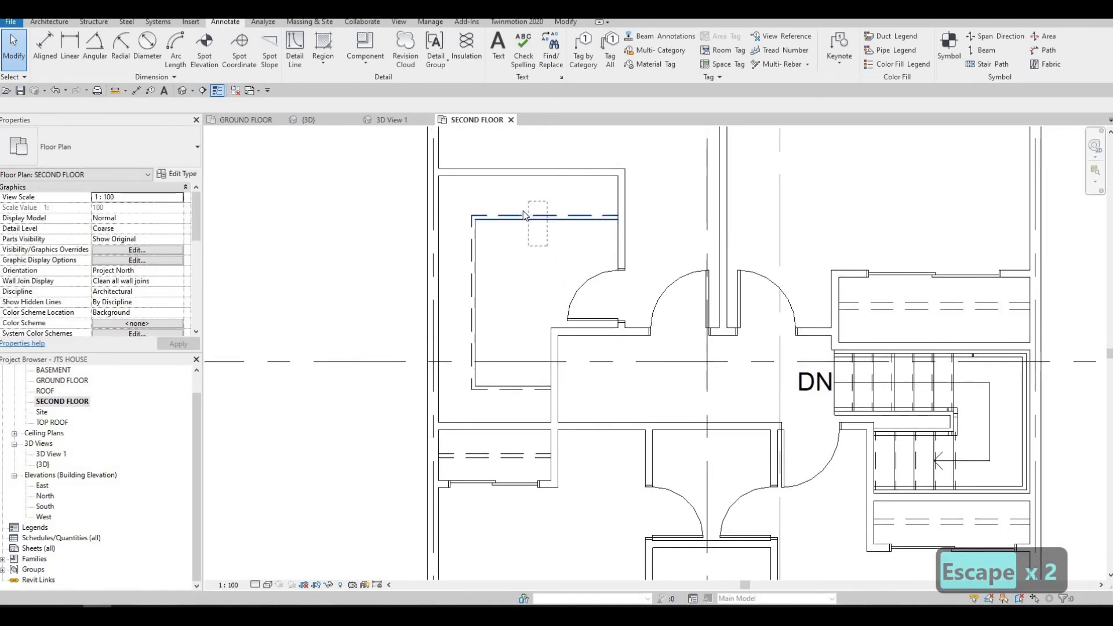
key("Up")
key("Up")
key("Up")
left_click(468, 280)
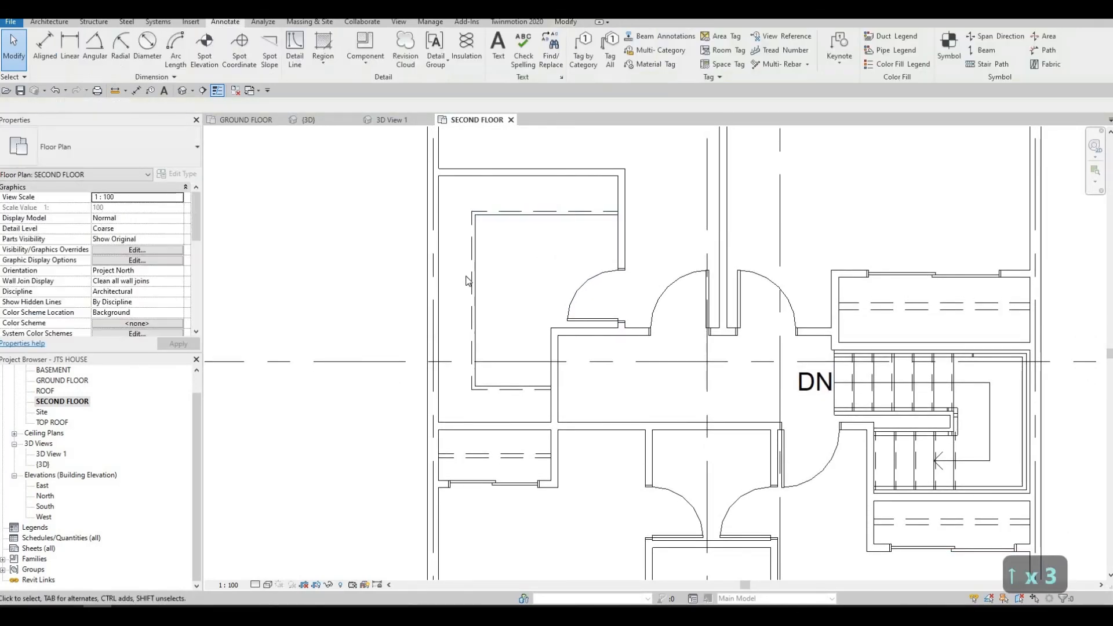
- Nudge the L-shaped room's vertical line pair two increments towards the outer wall and its lower pair one increment down
left_click(469, 281)
key("Left")
key("Left")
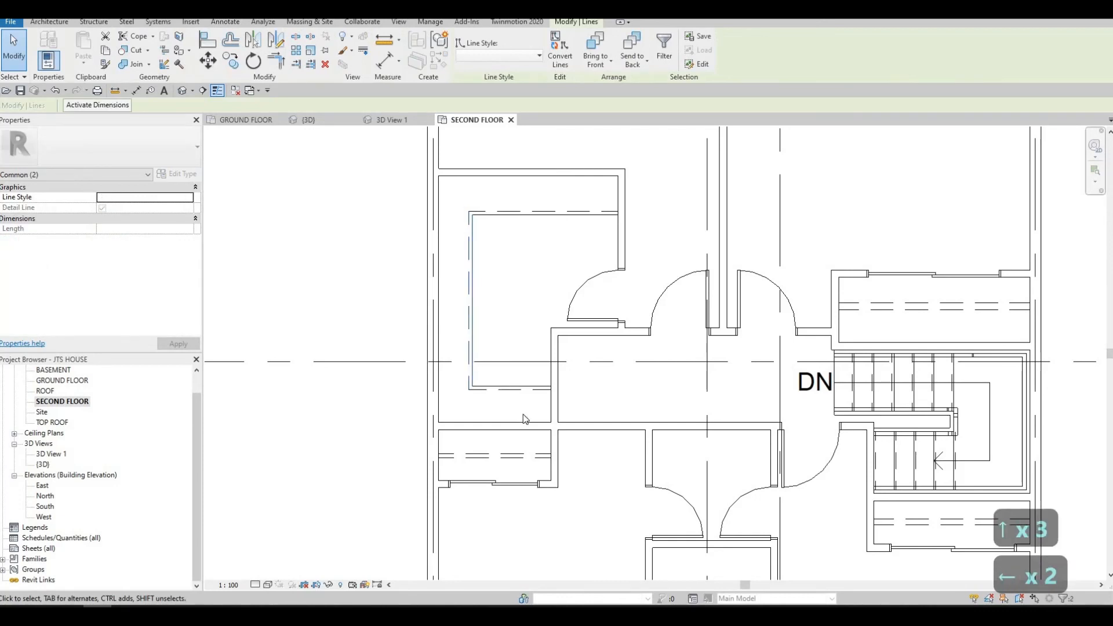
left_click(515, 381)
left_click(542, 374)
key("Down")
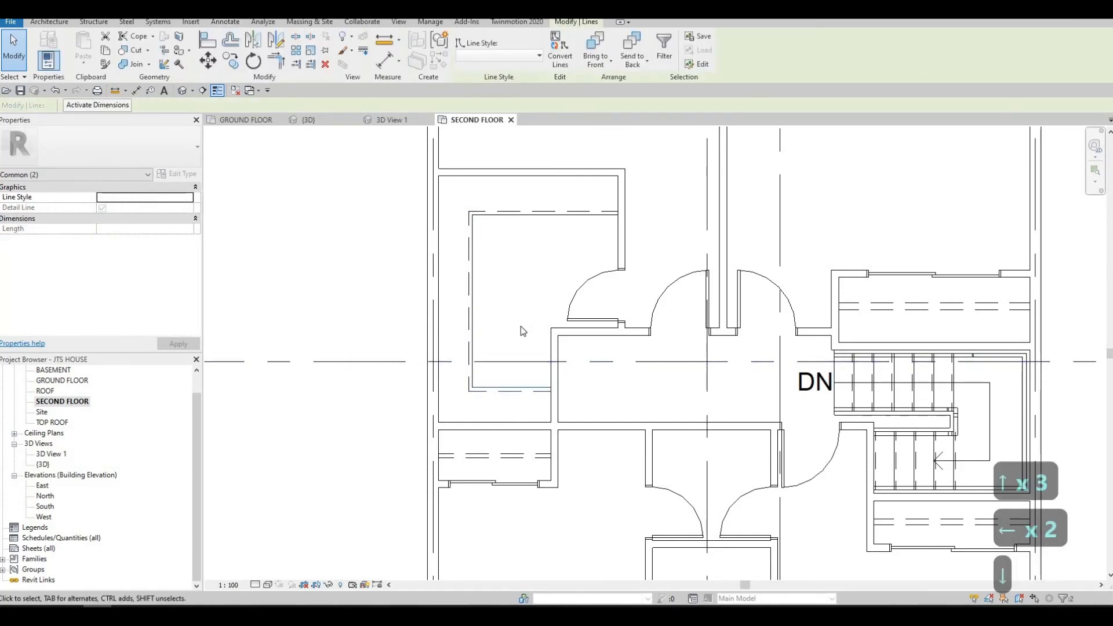
scroll(523, 331, "down", 2)
mouse_move(660, 349)
middle_mouse_down()
mouse_move(598, 338)
mouse_move(587, 346)
middle_mouse_up()
scroll(587, 346, "down", 1)
key("Escape")
middle_click_drag(719, 312, 674, 318)
key("Escape")
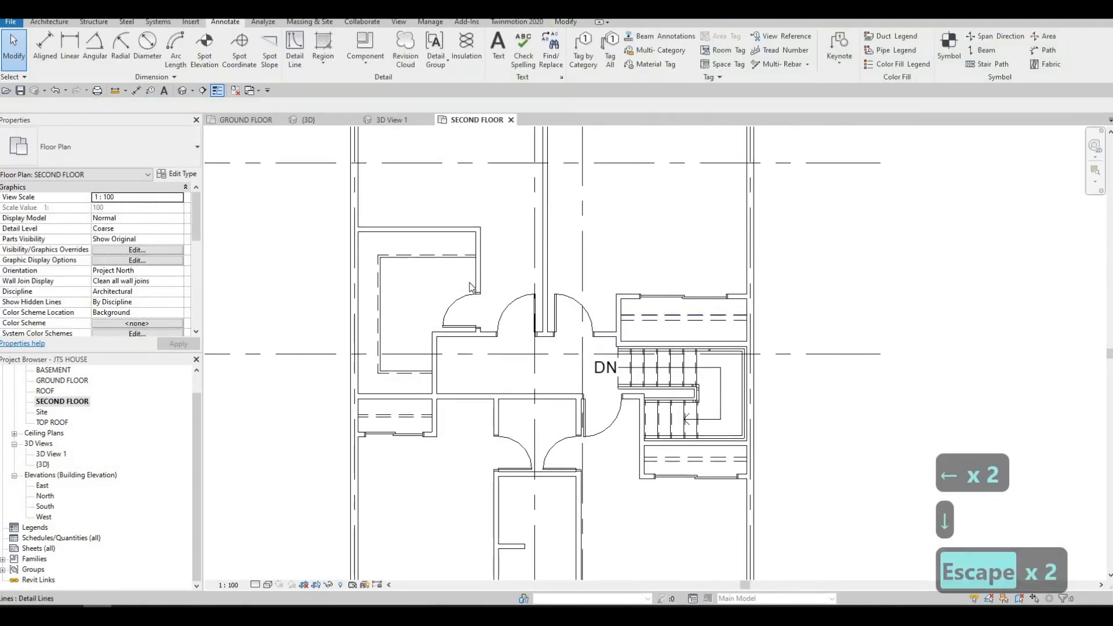
- Narrow the dashed line pairs in the closets above and below the stairs, leaving 60 mm between the upper closet's lines
left_click(645, 318)
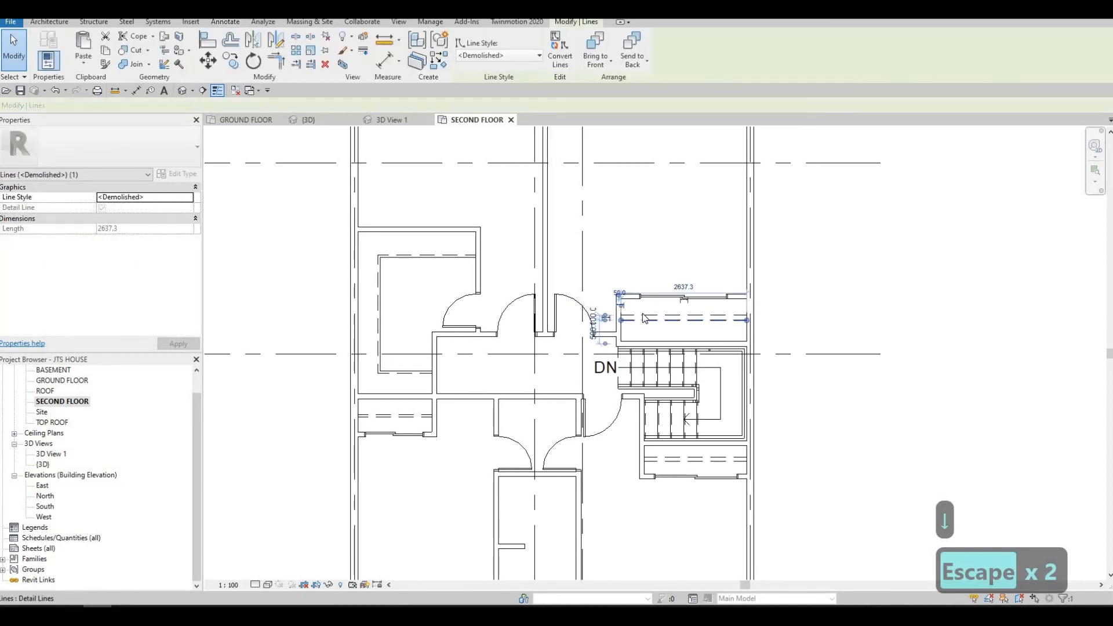
scroll(649, 318, "up", 2)
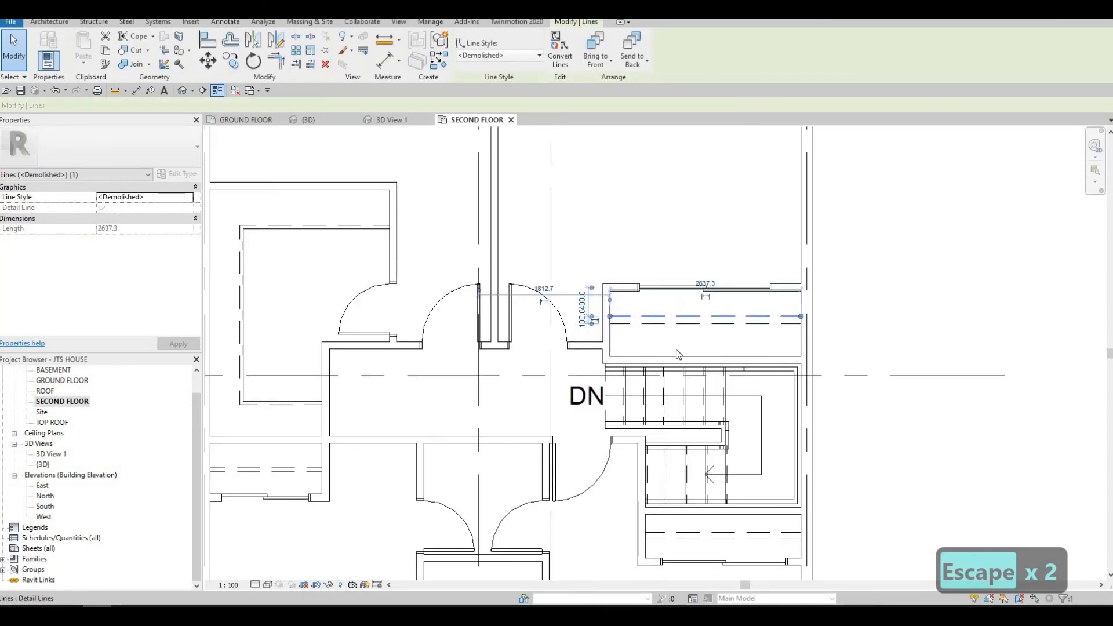
key("Down")
key("Down")
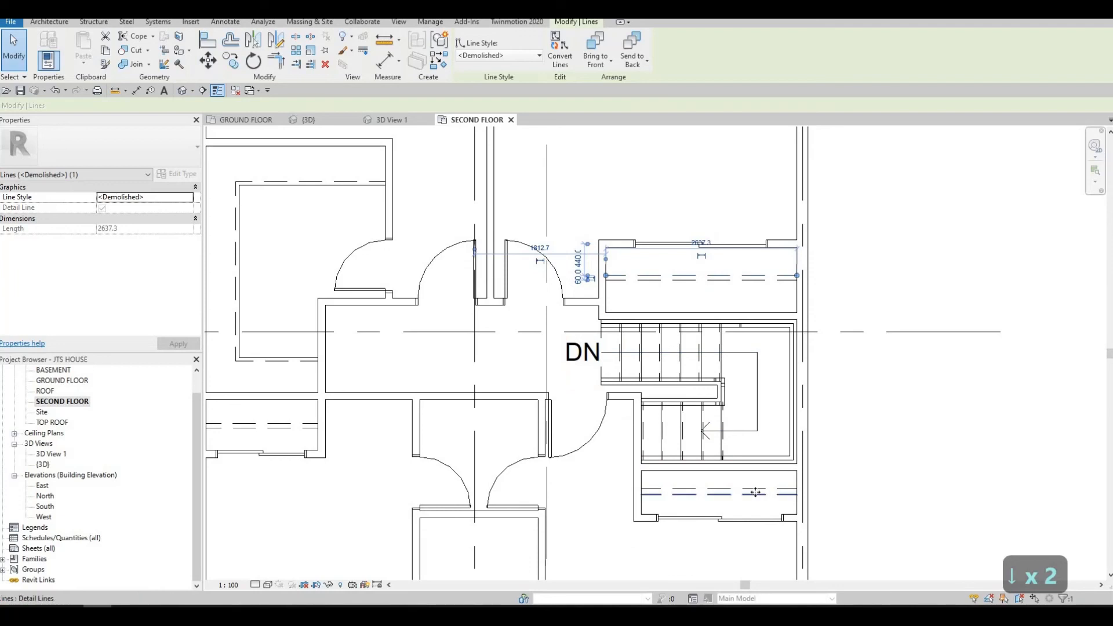
key("Up")
key("Up")
scroll(667, 386, "down", 1)
key("Escape")
key("Escape")
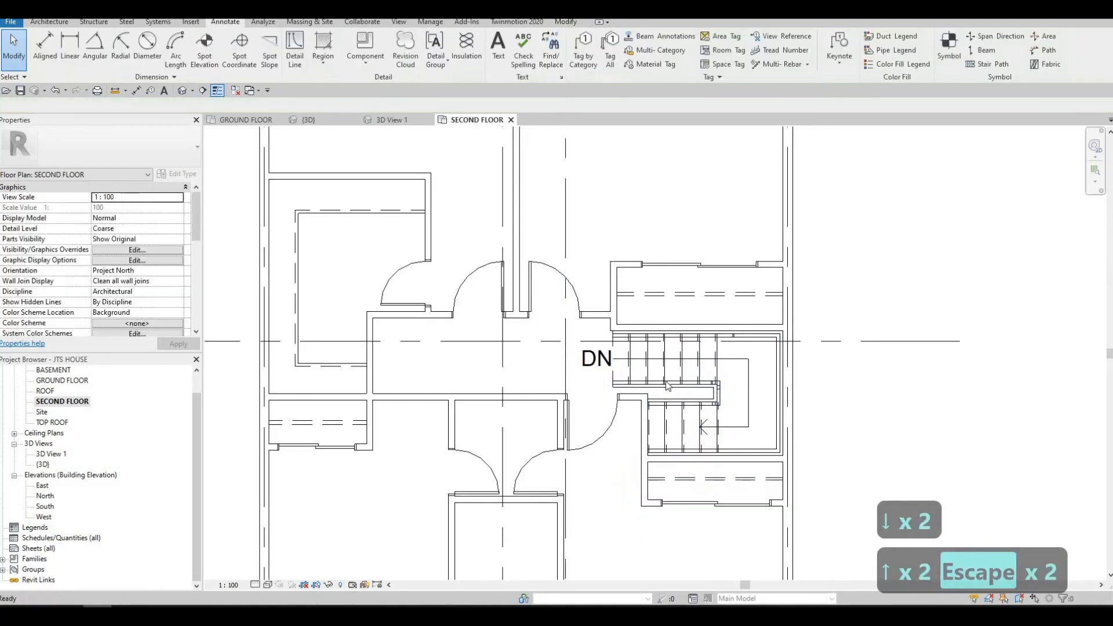
key("Escape")
- Review the whole second floor plan between grids A and D, including its rooms, doors and closets
scroll(681, 331, "down", 1)
middle_click_drag(681, 331, 679, 420)
middle_click_drag(675, 357, 667, 392)
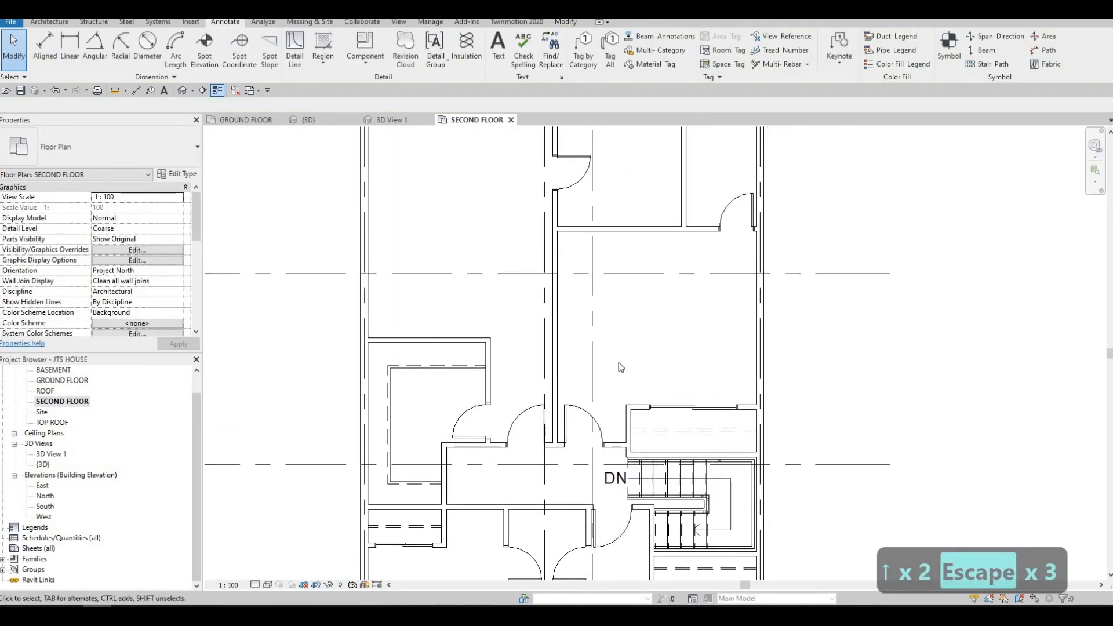
scroll(618, 363, "down", 1)
scroll(646, 362, "down", 1)
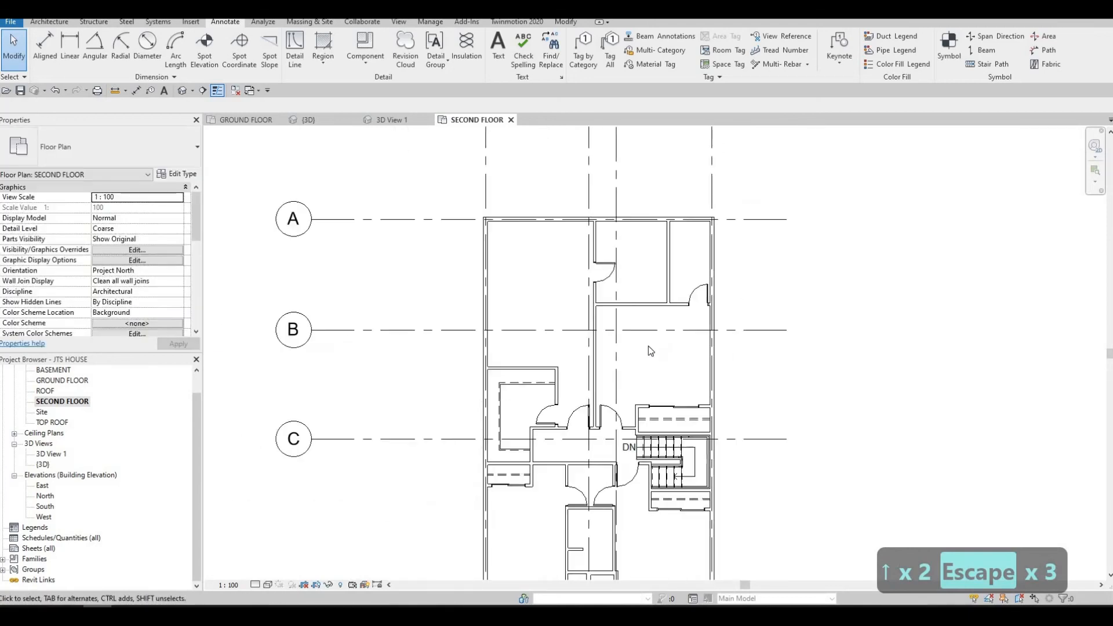
middle_click_drag(648, 351, 648, 347)
scroll(650, 351, "down", 2)
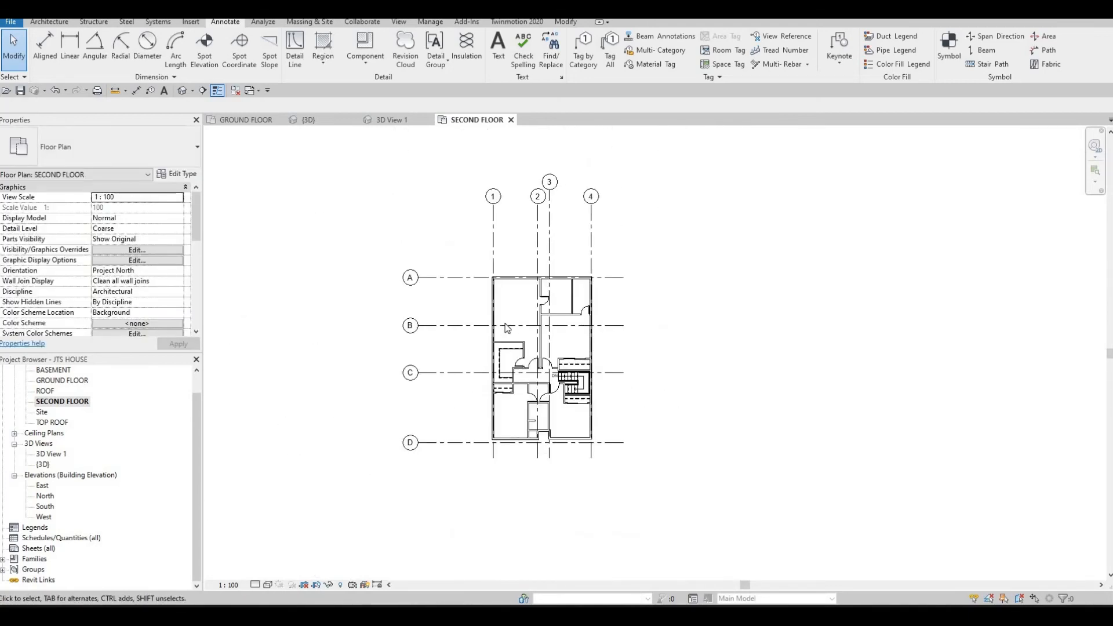
scroll(517, 349, "up", 1)
scroll(523, 345, "up", 2)
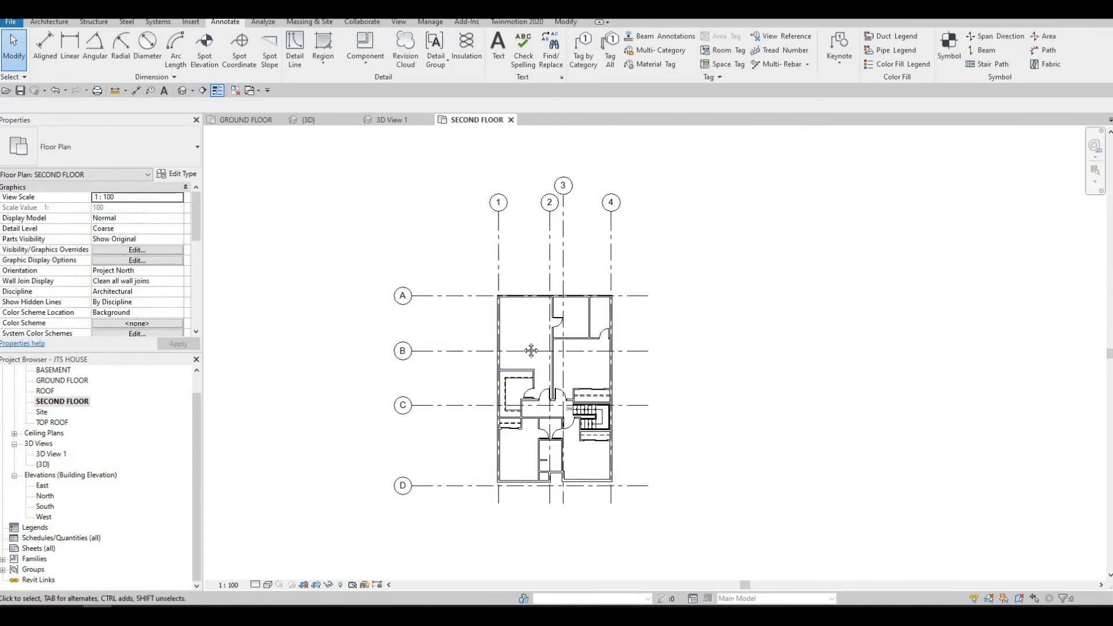